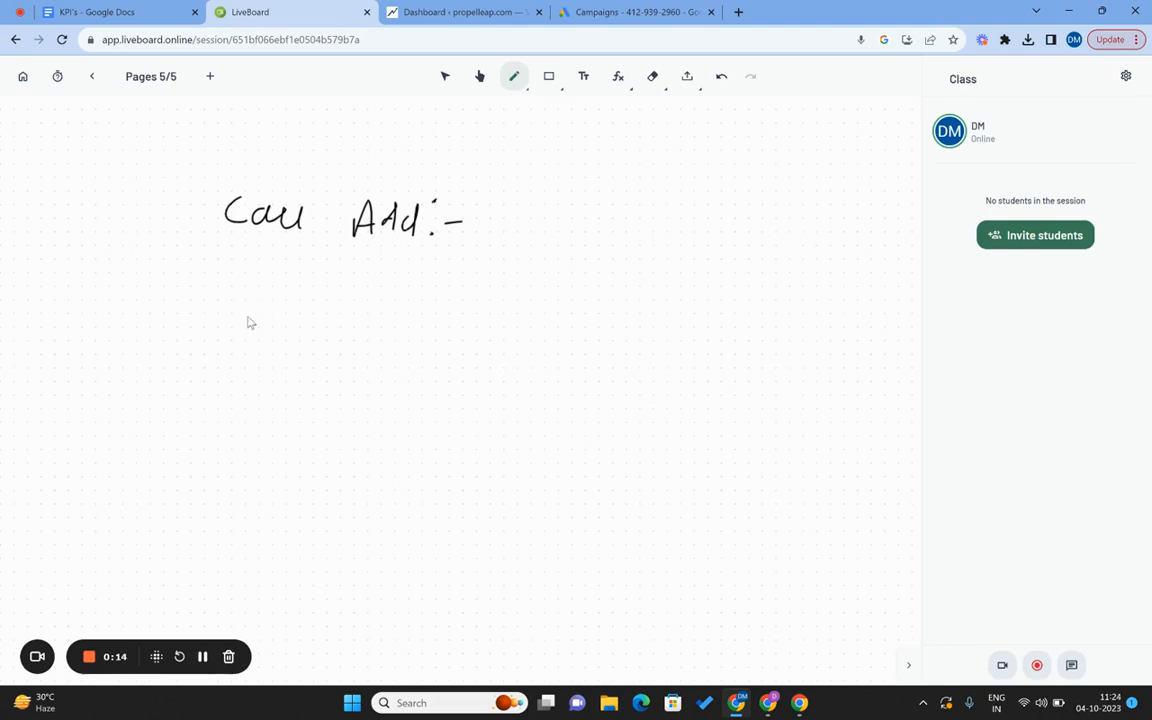
Draw two parallel strokes with an arrowhead beneath the 'Call Add:-' heading.
{"action": "left_click_drag", "start_coordinate": [297, 282], "coordinate": [356, 279]}
{"action": "left_click_drag", "start_coordinate": [314, 296], "coordinate": [367, 290]}
{"action": "left_click_drag", "start_coordinate": [353, 271], "coordinate": [365, 298]}
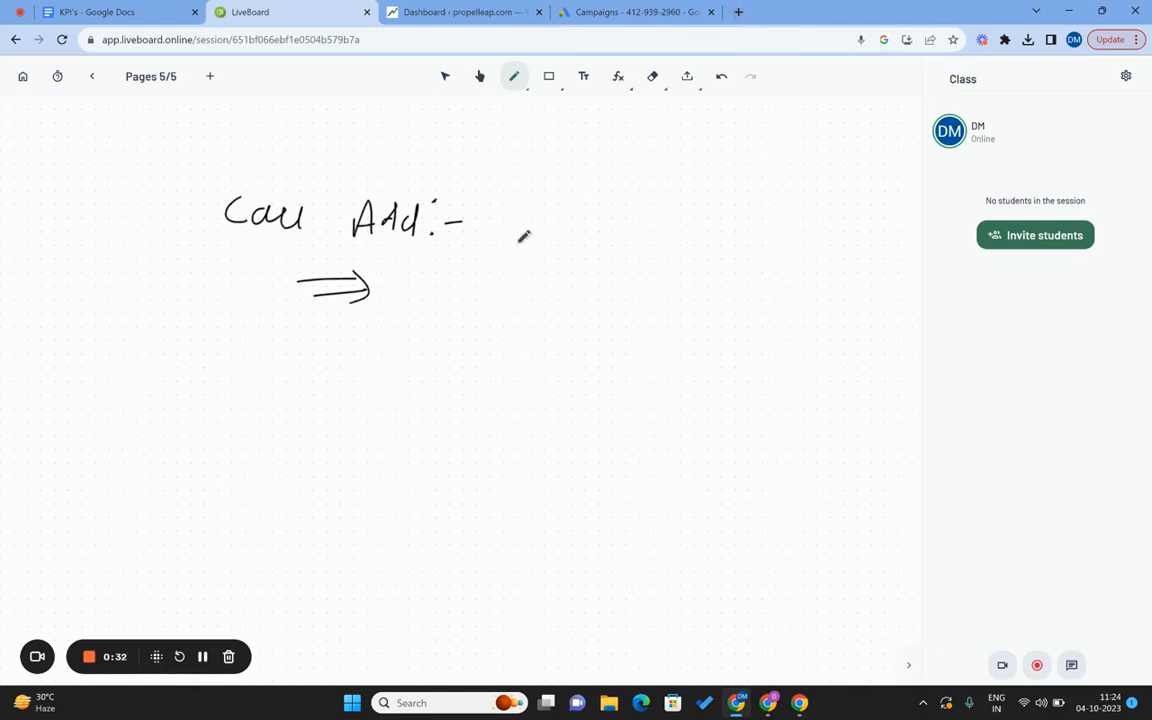
Search Google for 'maths coaching near me' in a new browser tab.
{"action": "left_click", "coordinate": [738, 12]}
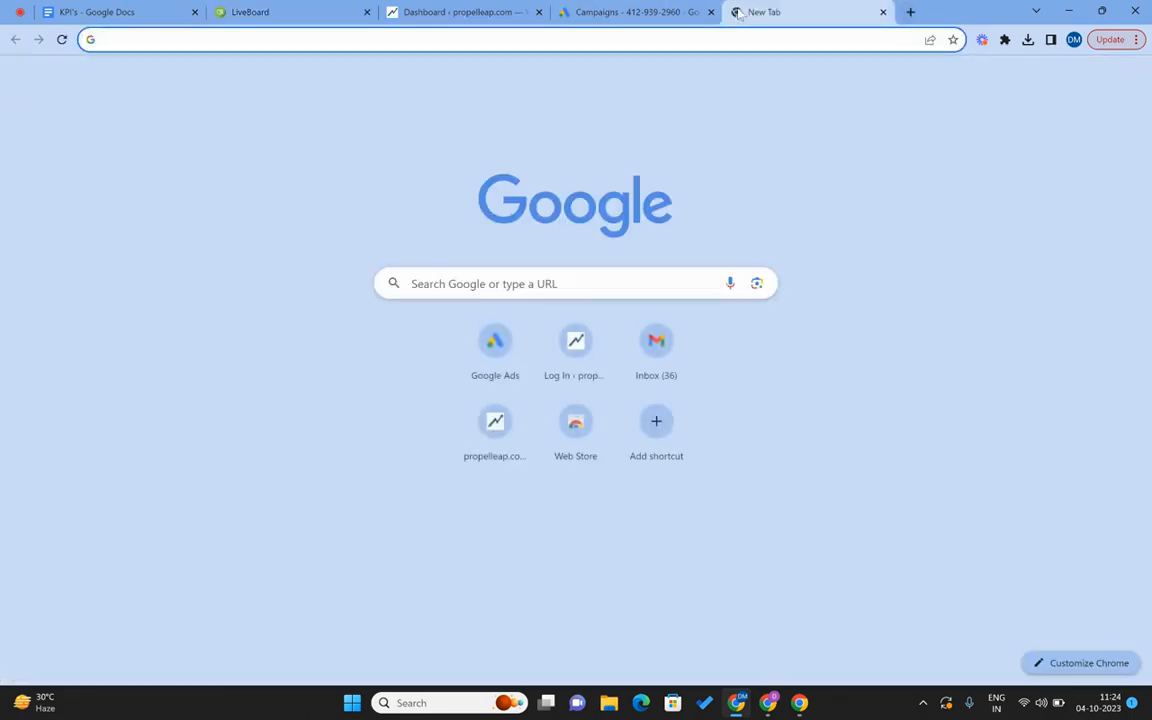
{"action": "left_click", "coordinate": [473, 288]}
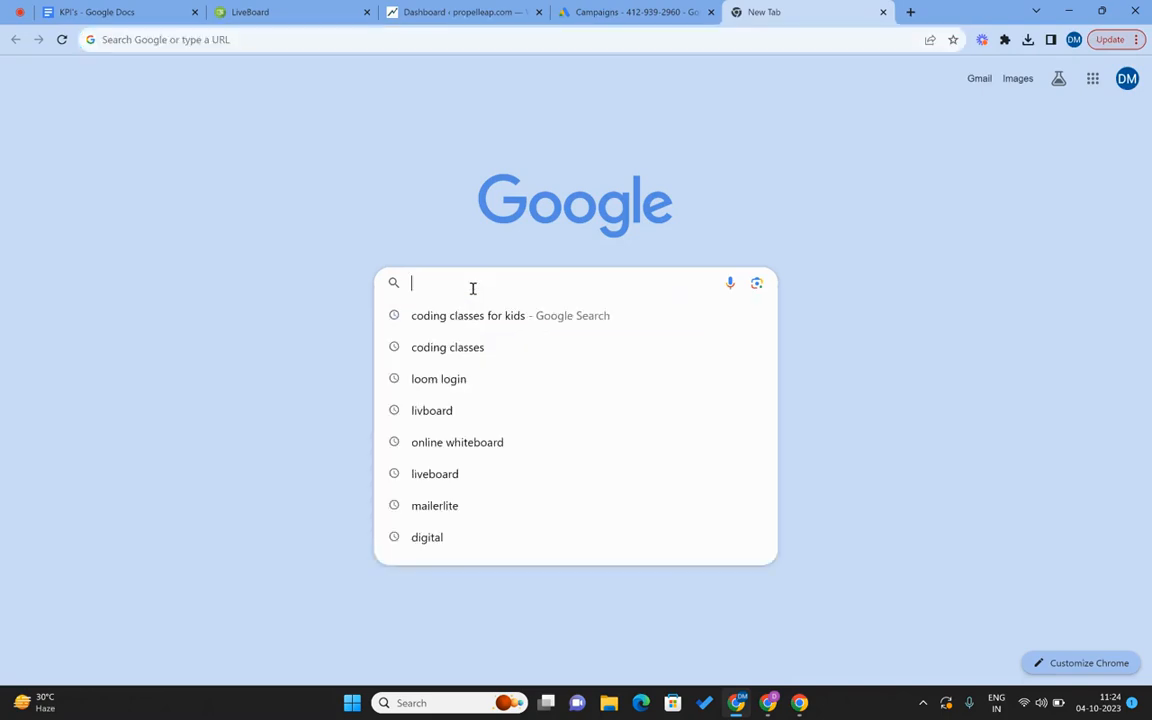
{"action": "type", "text": "tutio"}
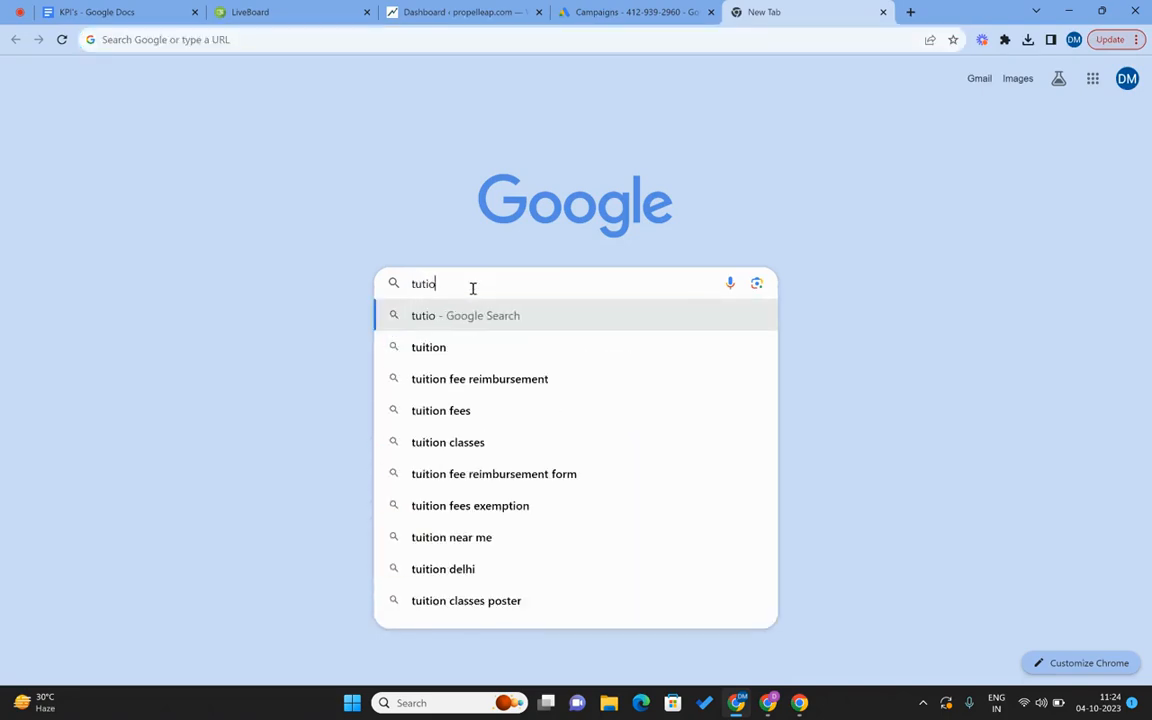
{"action": "key", "text": "BackSpace"}
{"action": "key", "text": "BackSpace"}
{"action": "key", "text": "BackSpace"}
{"action": "key", "text": "BackSpace"}
{"action": "key", "text": "BackSpace"}
{"action": "type", "text": "maths cooach"}
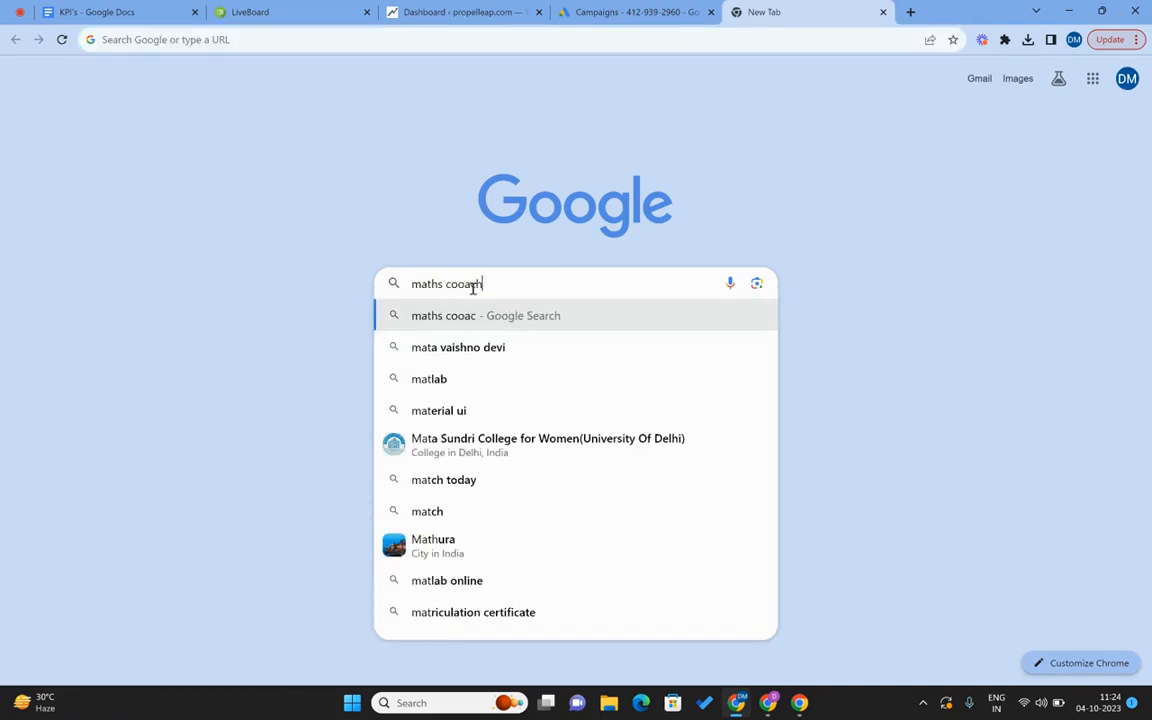
{"action": "key", "text": "BackSpace"}
{"action": "key", "text": "BackSpace"}
{"action": "key", "text": "BackSpace"}
{"action": "key", "text": "BackSpace"}
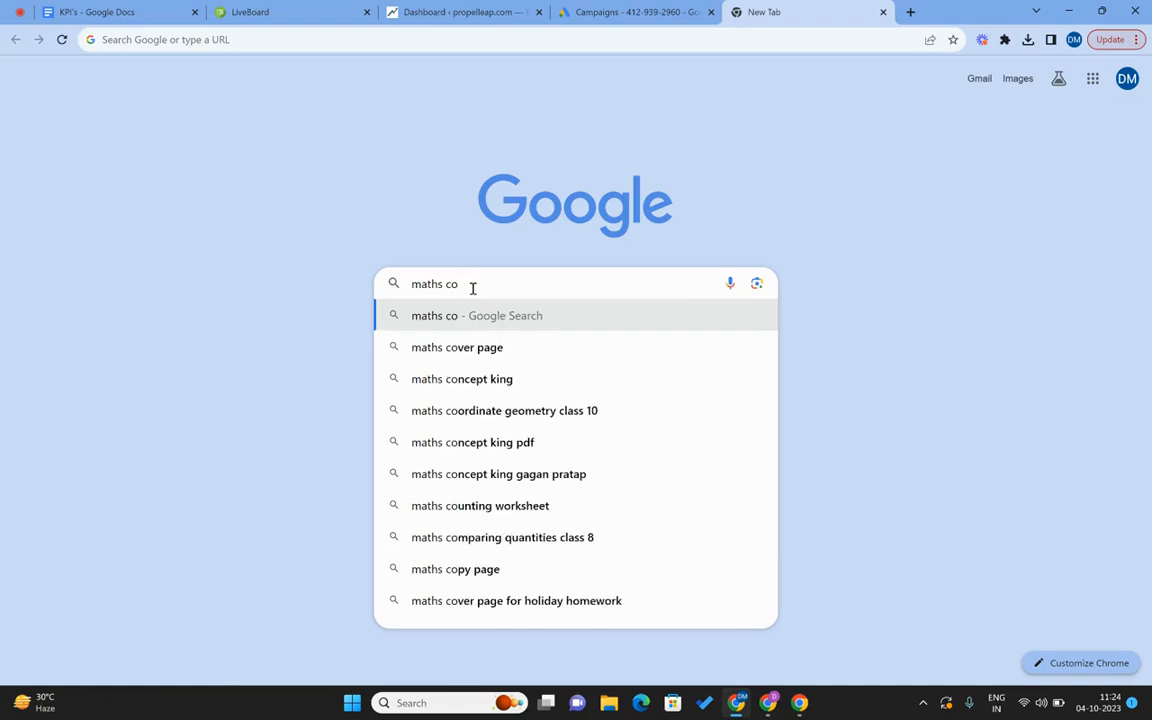
{"action": "type", "text": "aching near me"}
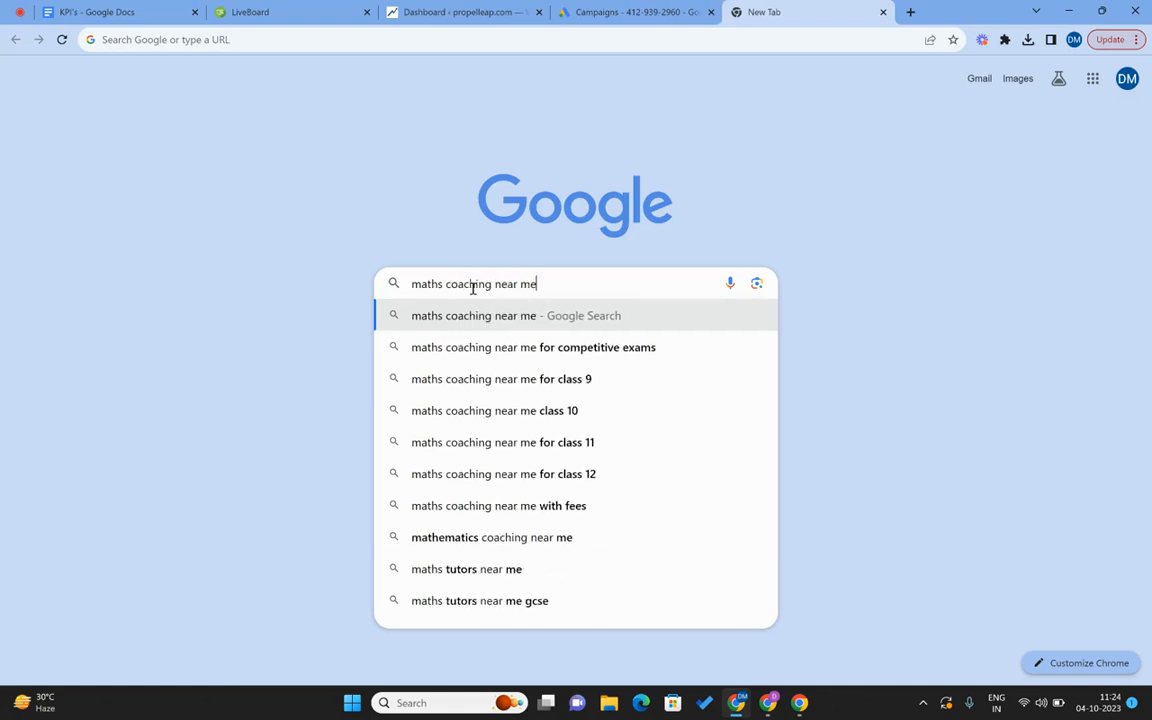
{"action": "key", "text": "Return"}
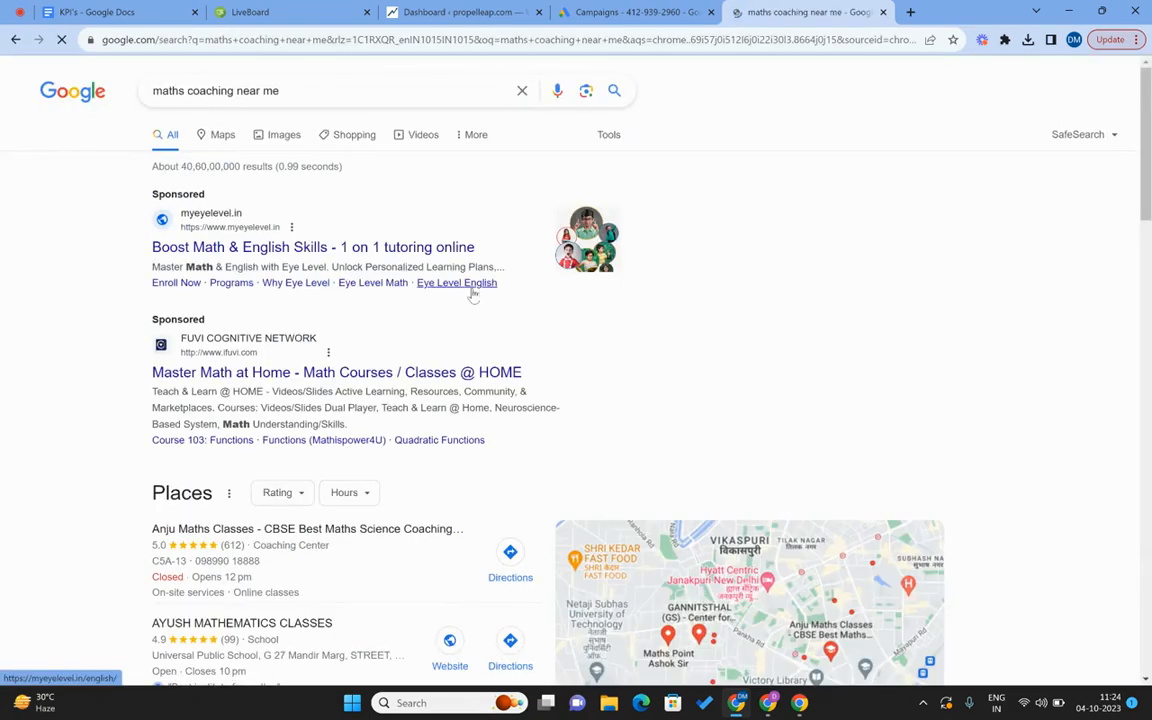
Inspect the results page and reload it in the 400 × 788 Responsive device view.
{"action": "right_click", "coordinate": [60, 211]}
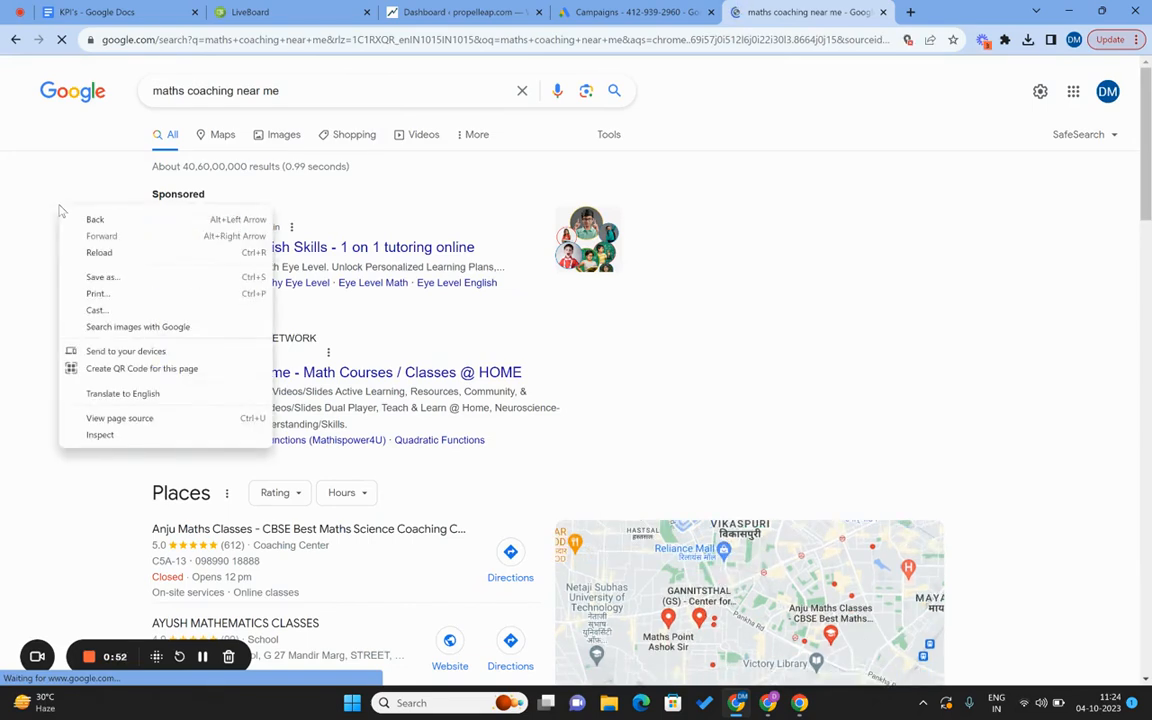
{"action": "left_click", "coordinate": [121, 438]}
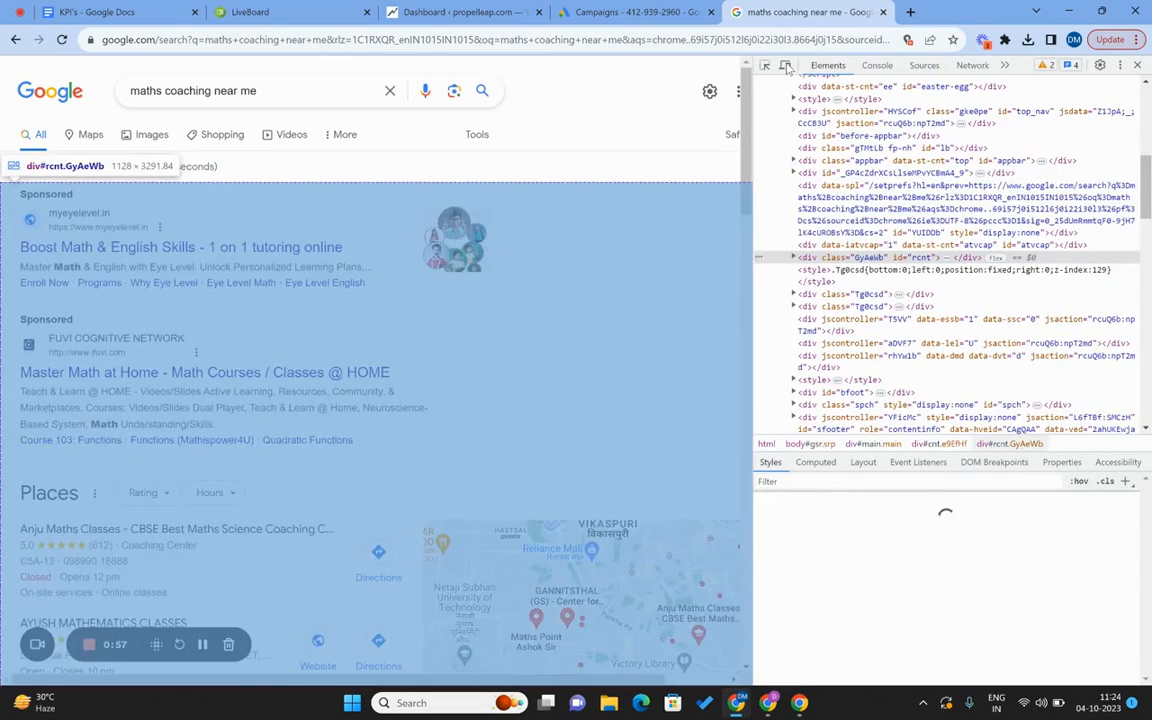
{"action": "left_click", "coordinate": [785, 65]}
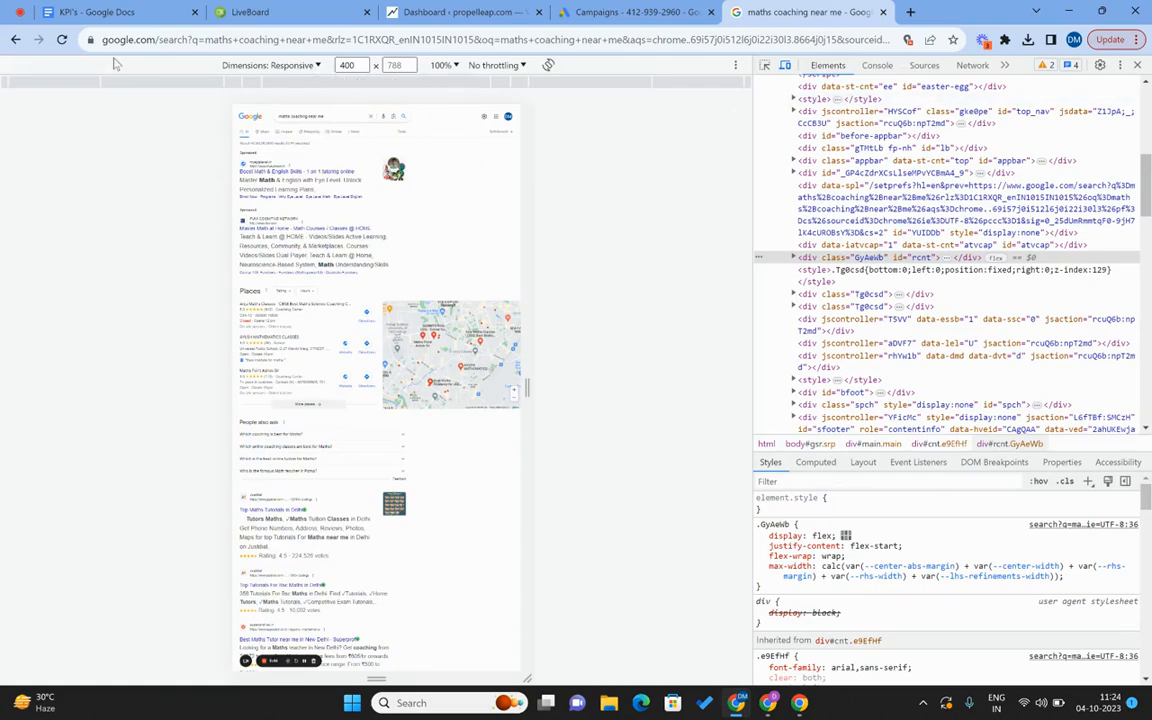
{"action": "left_click", "coordinate": [61, 39]}
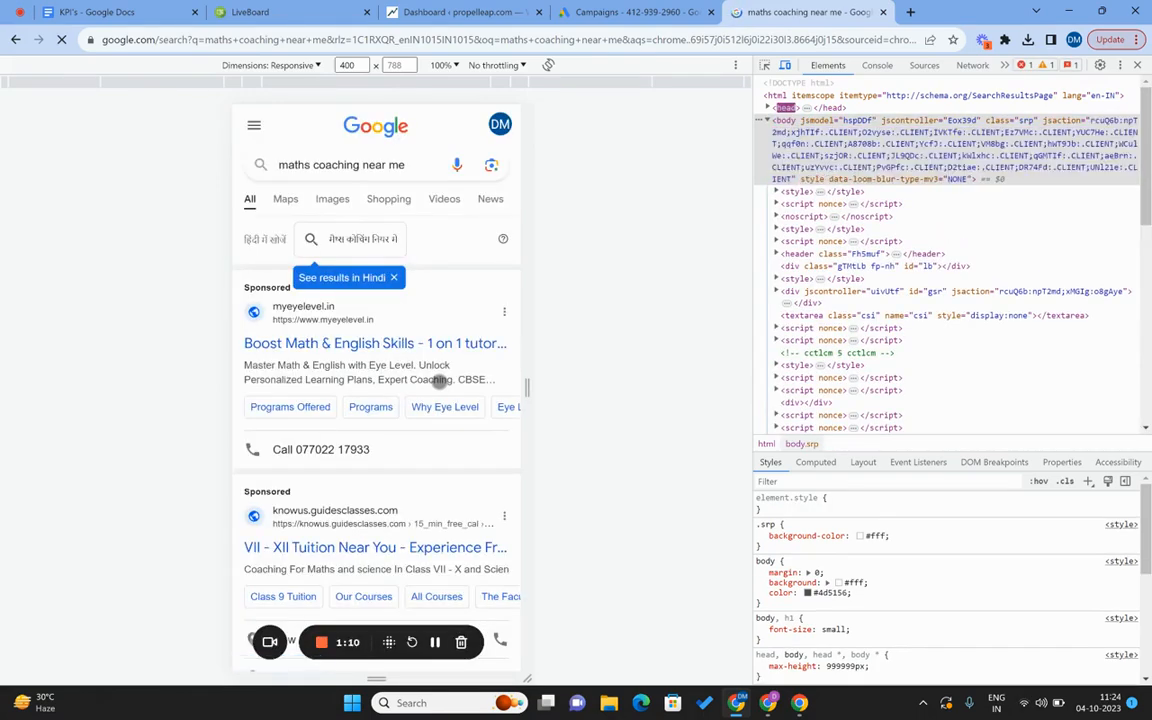
Scroll through the mobile maths coaching results to review the sponsored ads and call links.
{"action": "scroll", "coordinate": [316, 357], "scroll_direction": "down", "scroll_amount": 1}
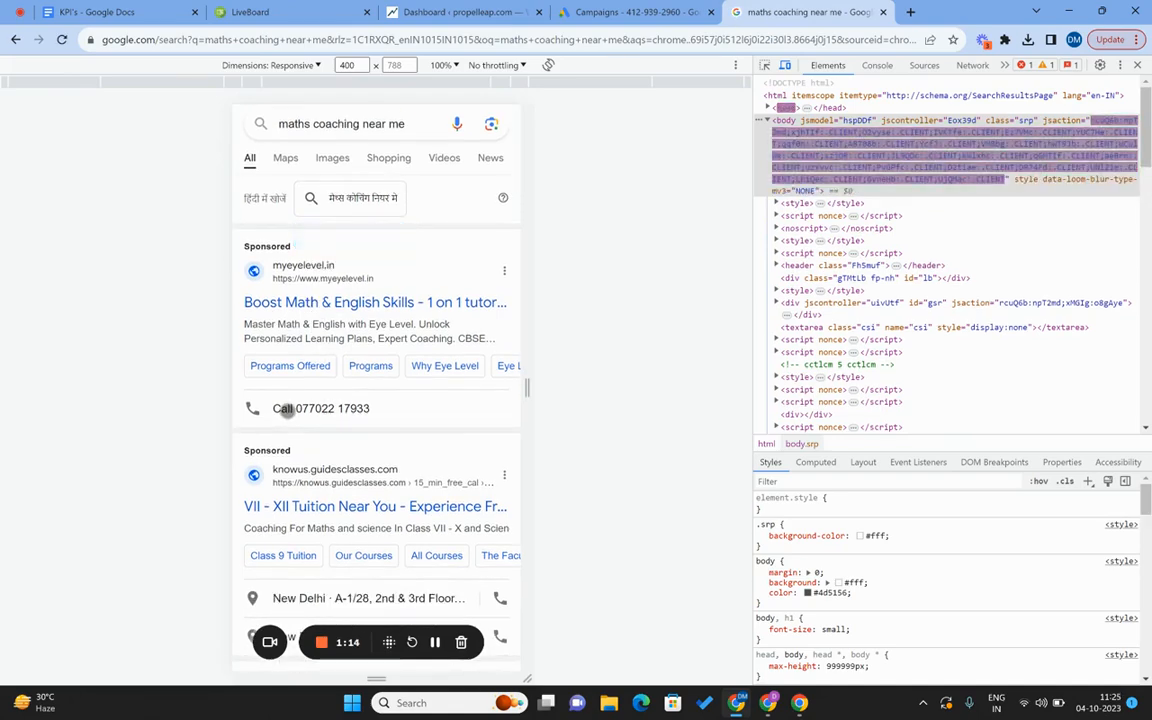
{"action": "scroll", "coordinate": [286, 460], "scroll_direction": "down", "scroll_amount": 3}
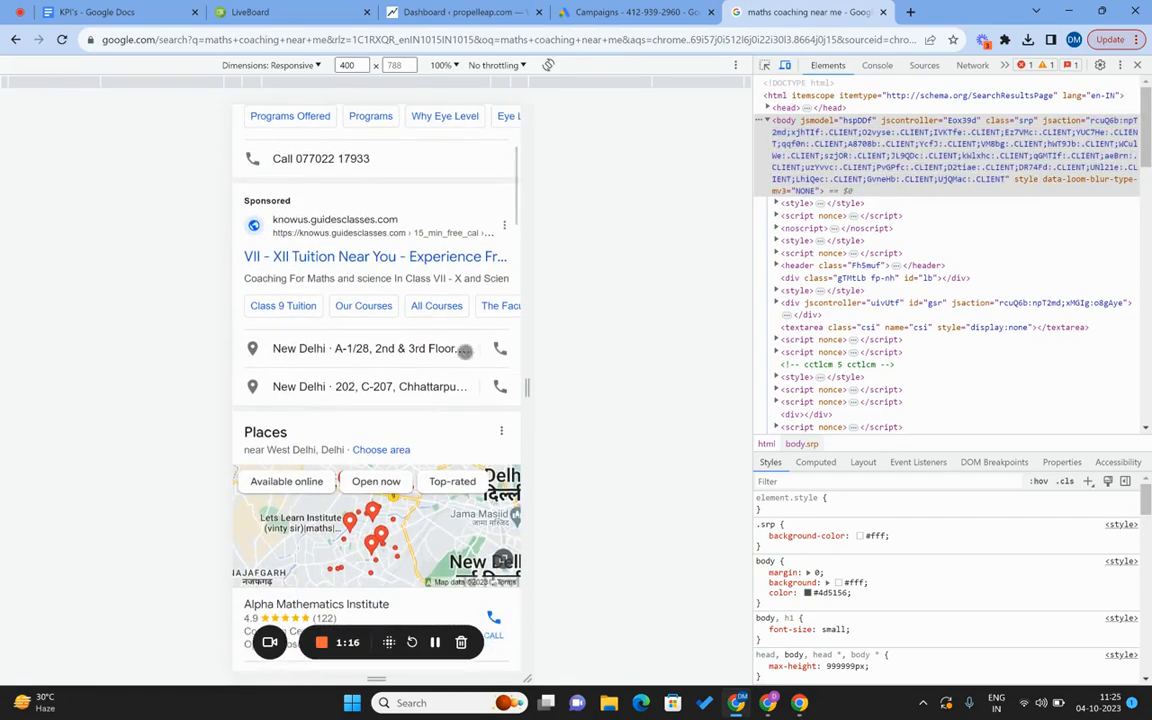
{"action": "scroll", "coordinate": [311, 311], "scroll_direction": "up", "scroll_amount": 3}
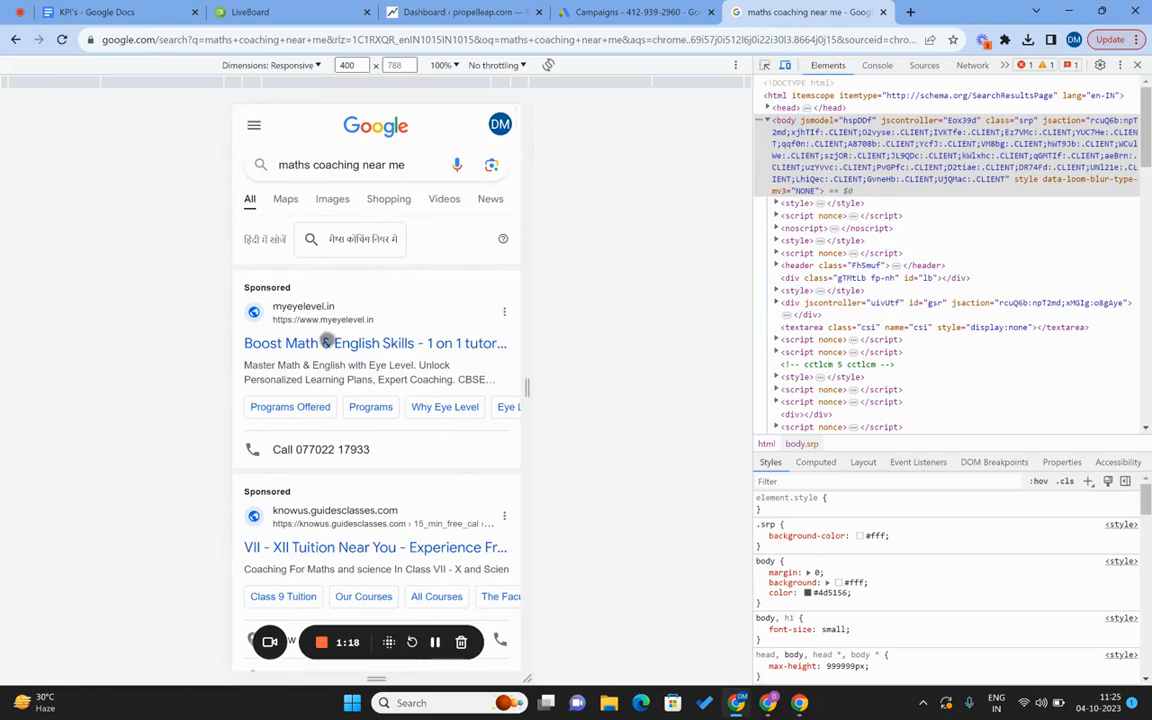
{"action": "scroll", "coordinate": [326, 337], "scroll_direction": "down", "scroll_amount": 1}
{"action": "scroll", "coordinate": [327, 340], "scroll_direction": "down", "scroll_amount": 15}
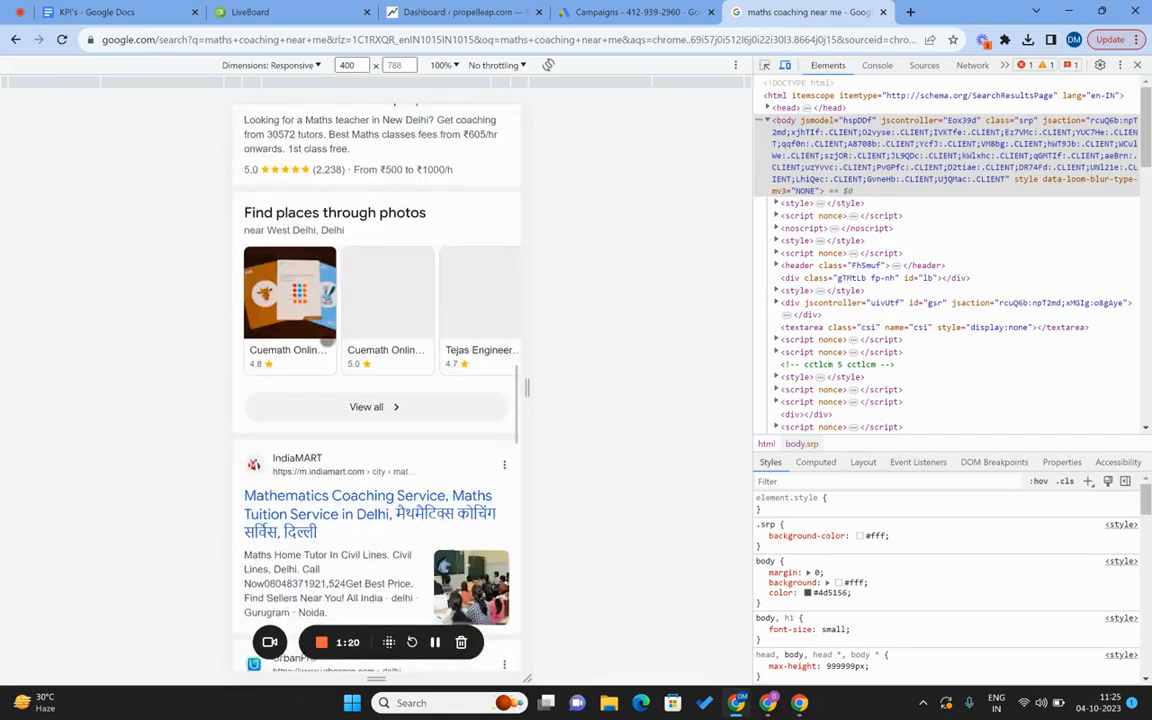
{"action": "scroll", "coordinate": [327, 339], "scroll_direction": "down", "scroll_amount": 15}
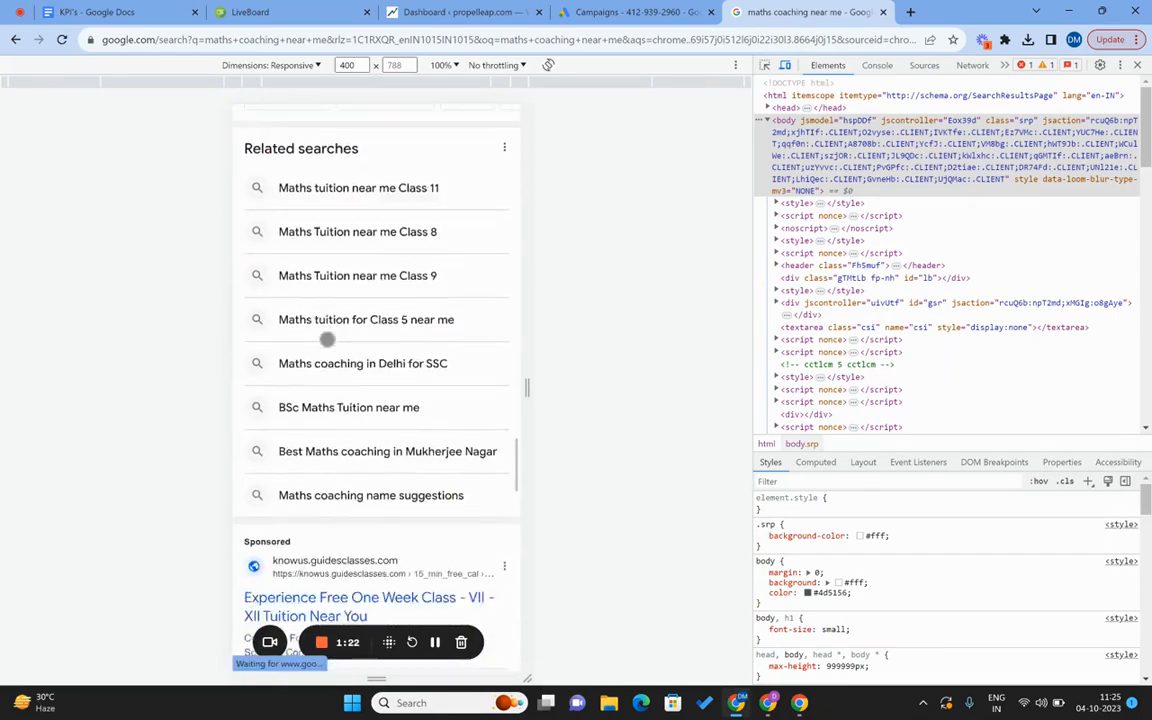
{"action": "scroll", "coordinate": [327, 339], "scroll_direction": "down", "scroll_amount": 3}
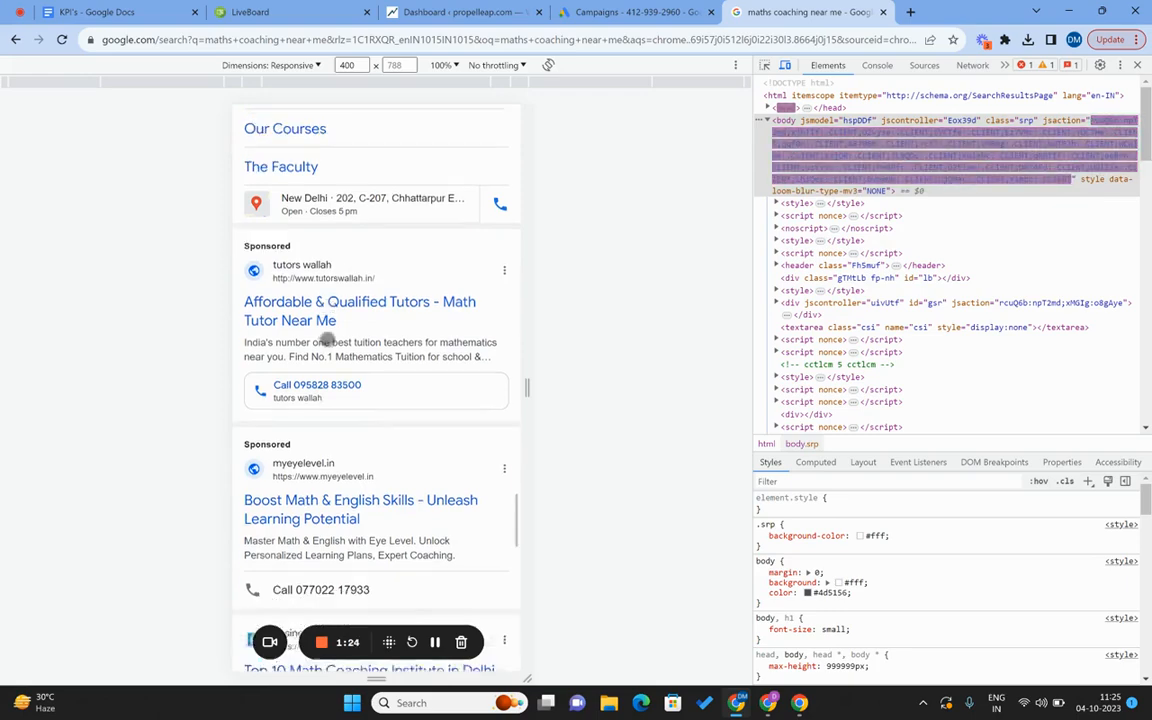
{"action": "scroll", "coordinate": [327, 340], "scroll_direction": "down", "scroll_amount": 2}
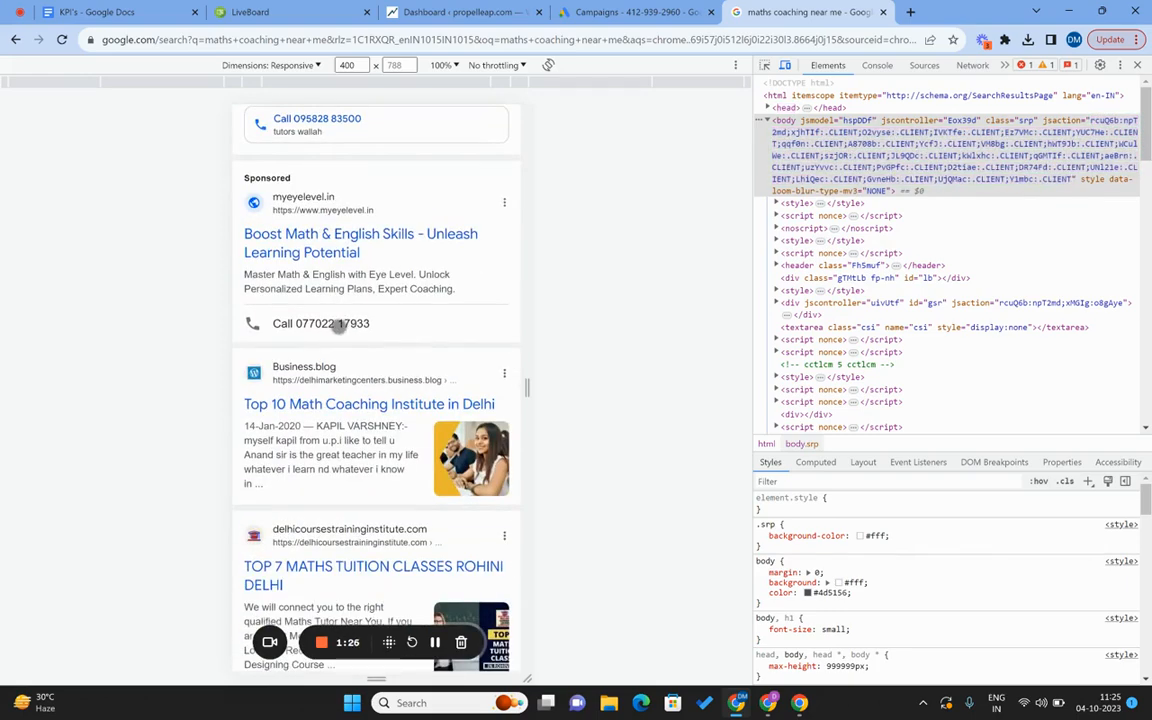
{"action": "scroll", "coordinate": [340, 326], "scroll_direction": "down", "scroll_amount": 15}
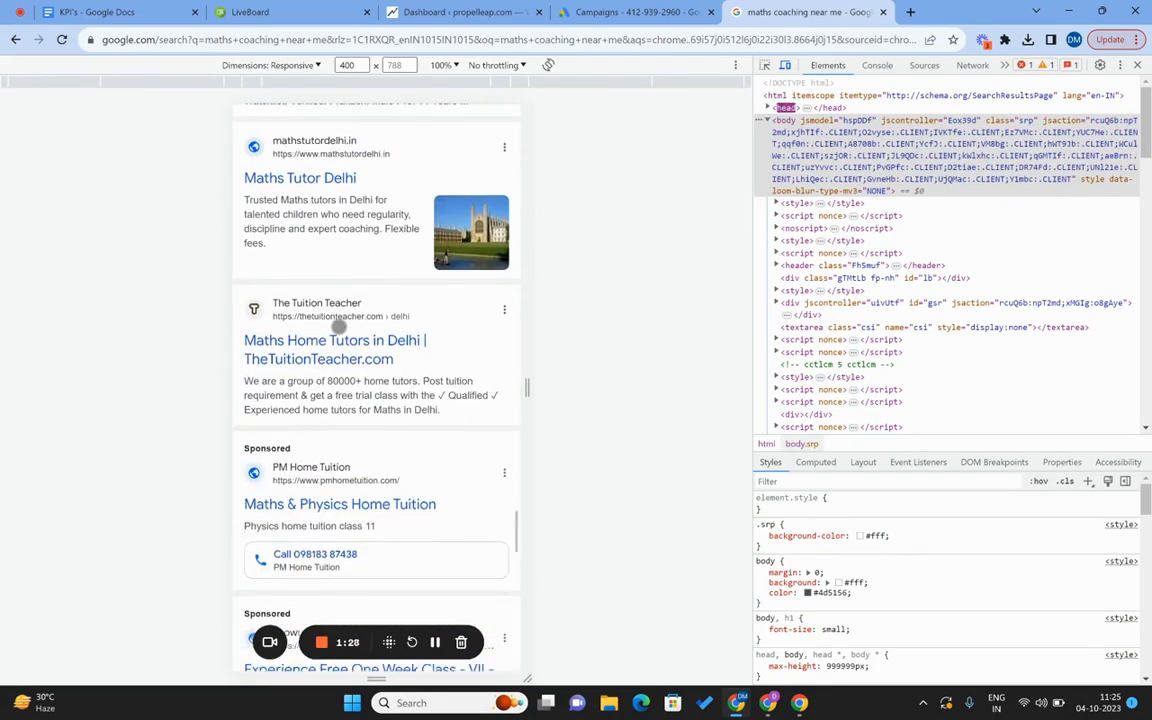
{"action": "scroll", "coordinate": [320, 436], "scroll_direction": "down", "scroll_amount": 2}
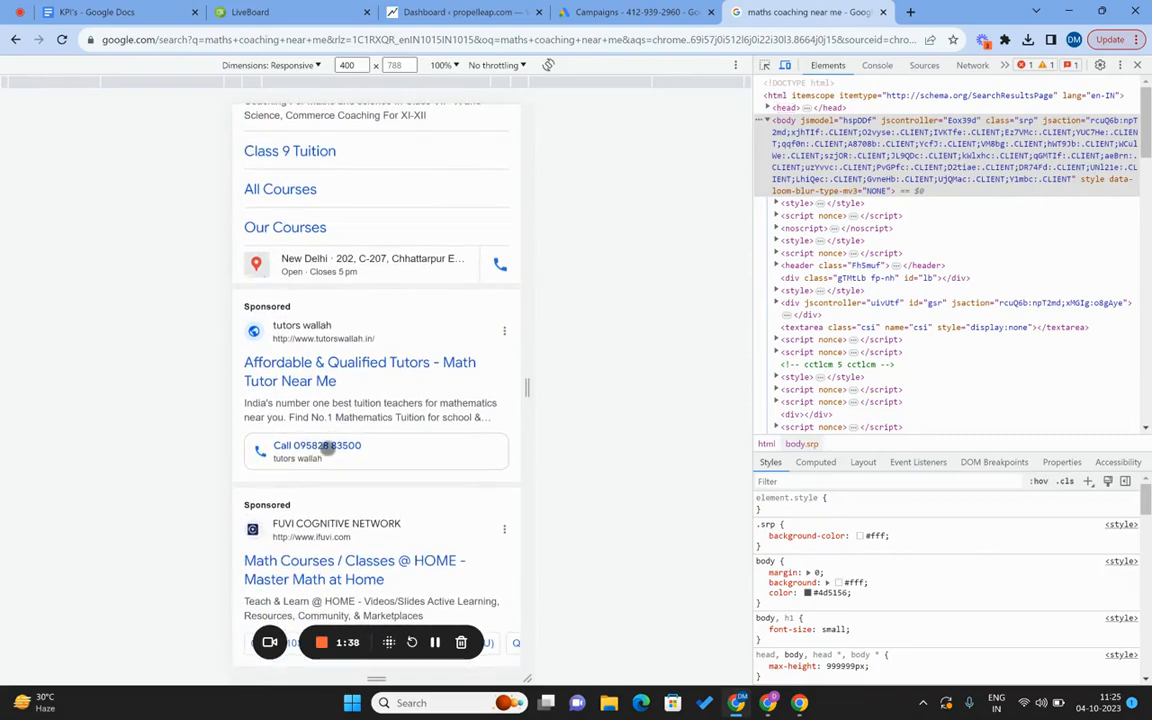
{"action": "scroll", "coordinate": [327, 449], "scroll_direction": "down", "scroll_amount": 8}
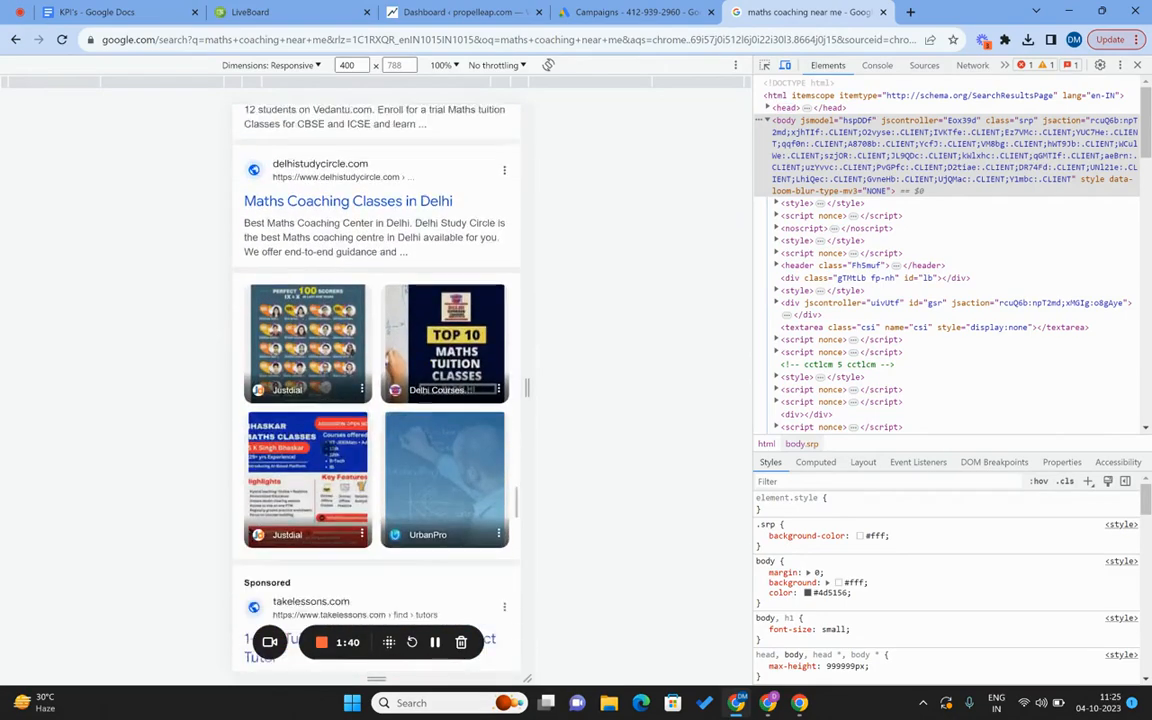
{"action": "scroll", "coordinate": [327, 449], "scroll_direction": "down", "scroll_amount": 2}
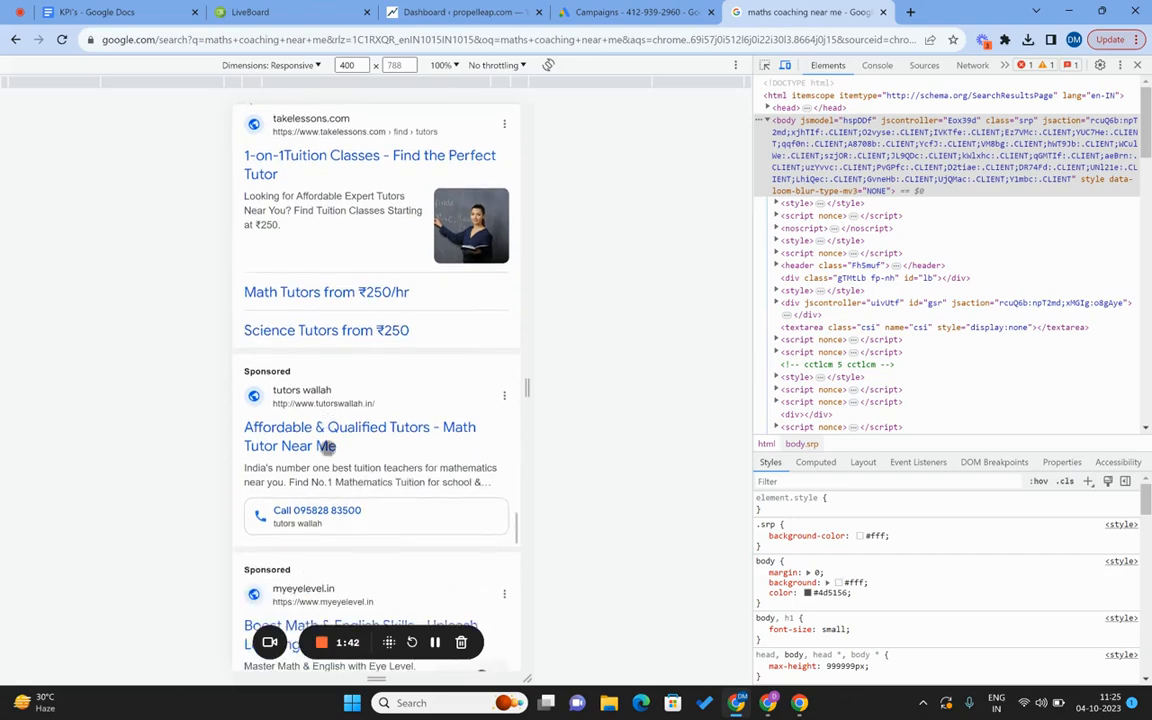
{"action": "scroll", "coordinate": [339, 495], "scroll_direction": "down", "scroll_amount": 10}
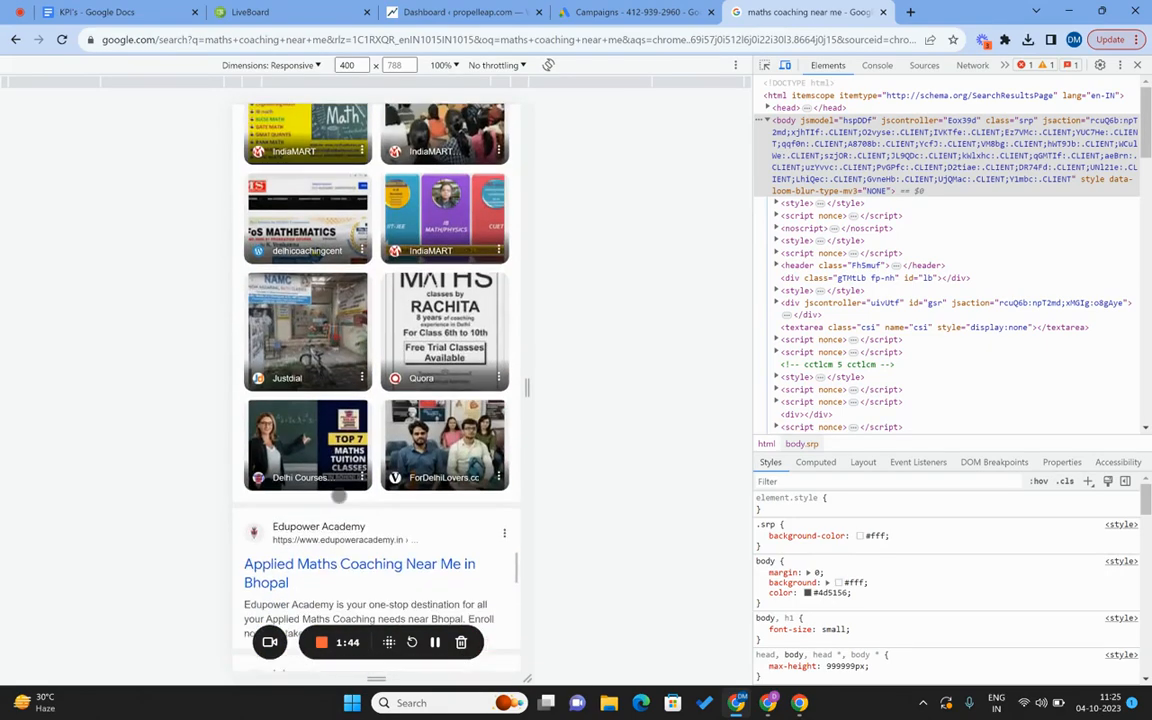
{"action": "scroll", "coordinate": [339, 495], "scroll_direction": "down", "scroll_amount": 15}
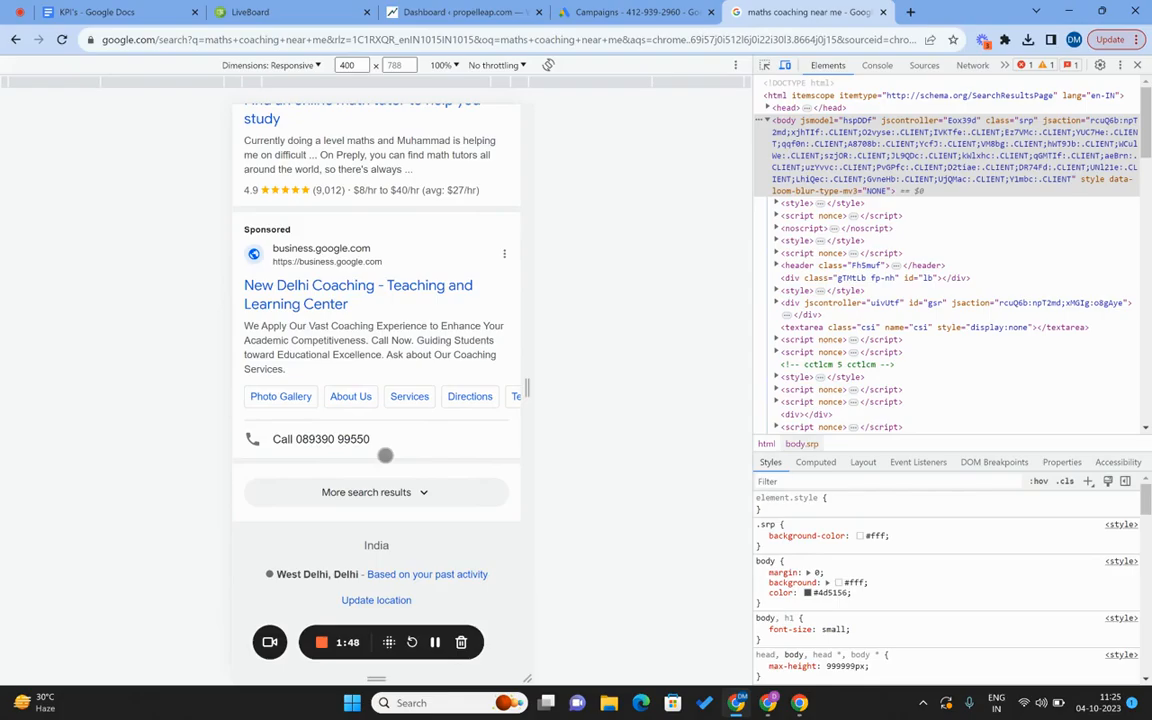
{"action": "scroll", "coordinate": [385, 455], "scroll_direction": "up", "scroll_amount": 20}
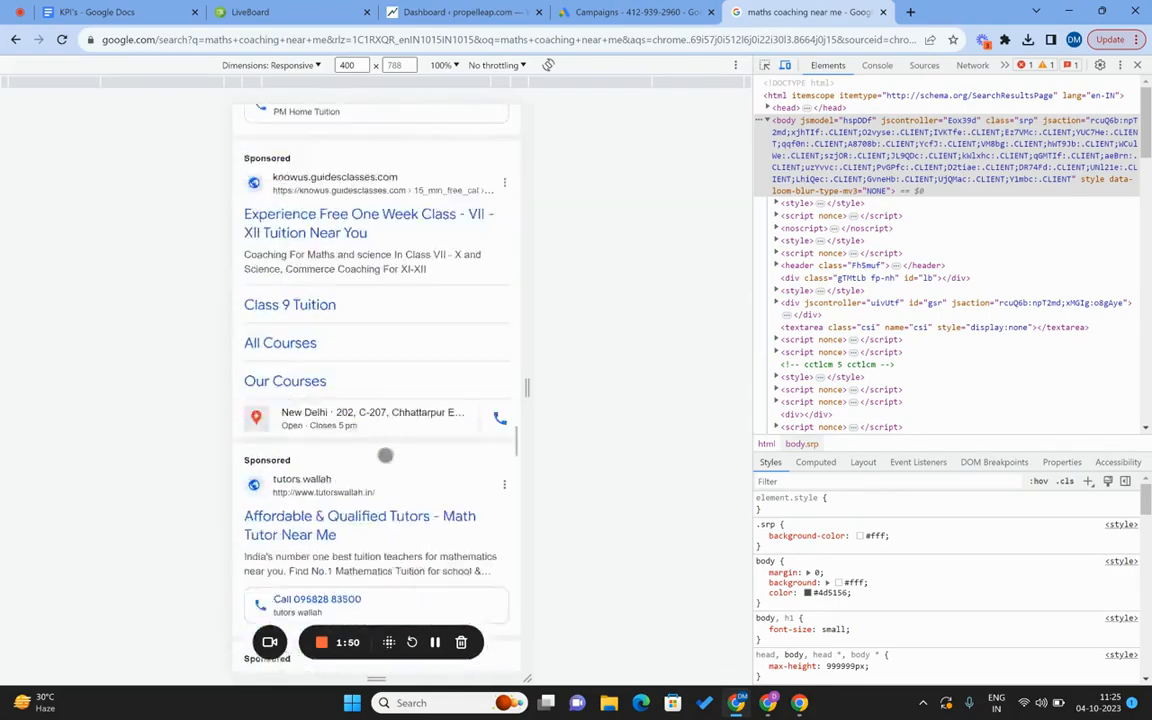
{"action": "scroll", "coordinate": [385, 455], "scroll_direction": "up", "scroll_amount": 20}
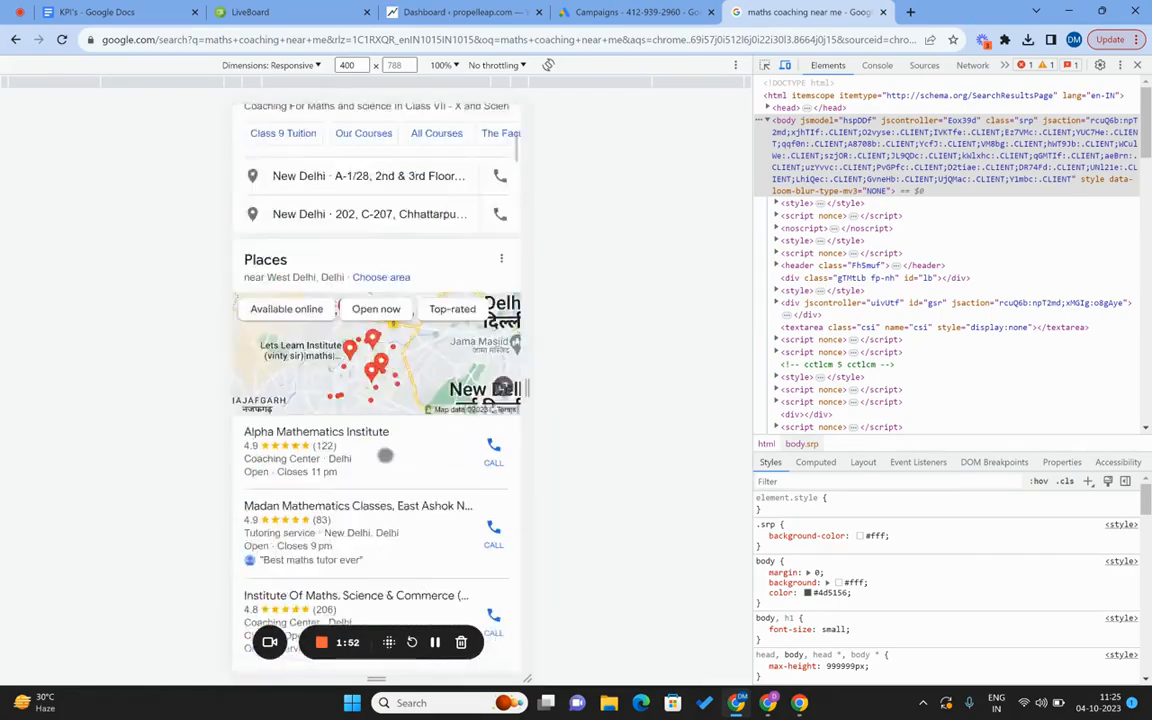
Try the suggested query 'maths coaching near New Delhi, Delhi', then select the query to replace it.
{"action": "left_click", "coordinate": [374, 162]}
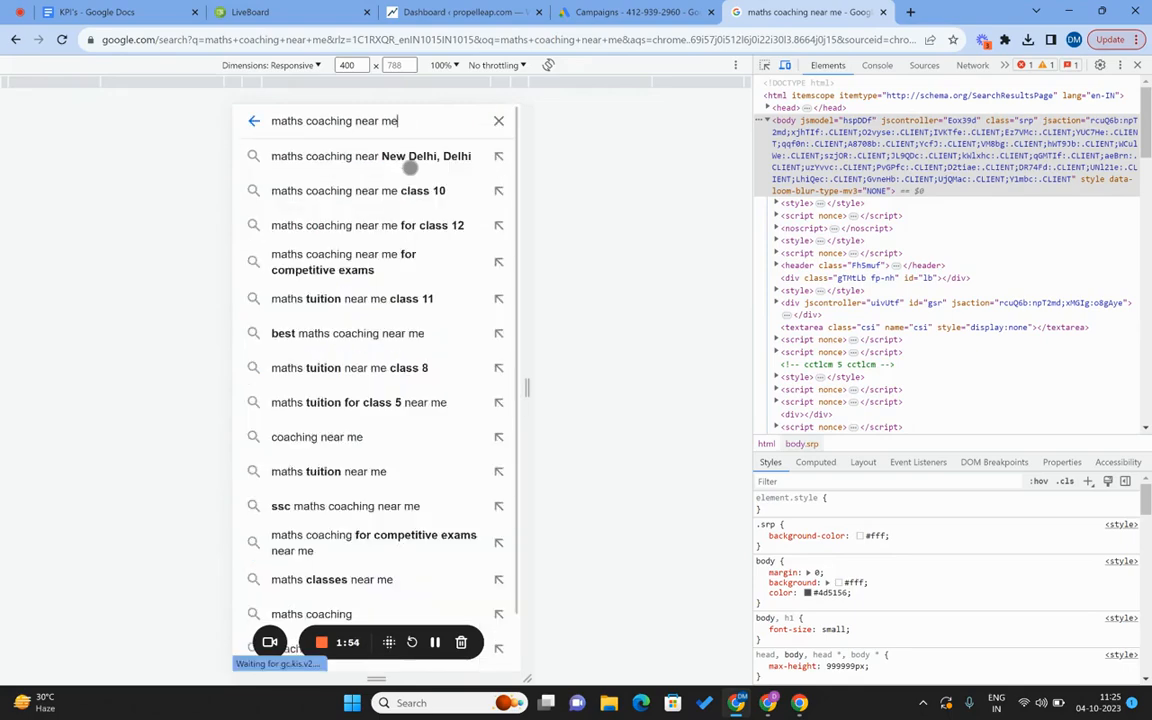
{"action": "left_click", "coordinate": [409, 160]}
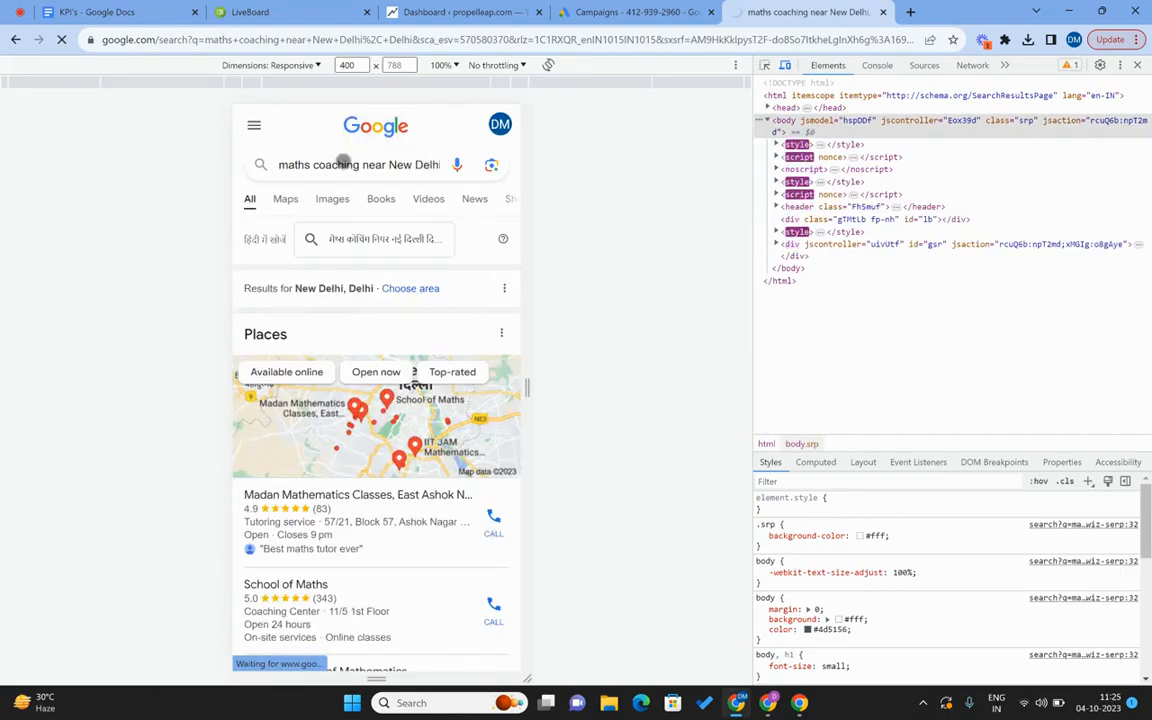
{"action": "left_click", "coordinate": [343, 162]}
{"action": "type", "text": "d"}
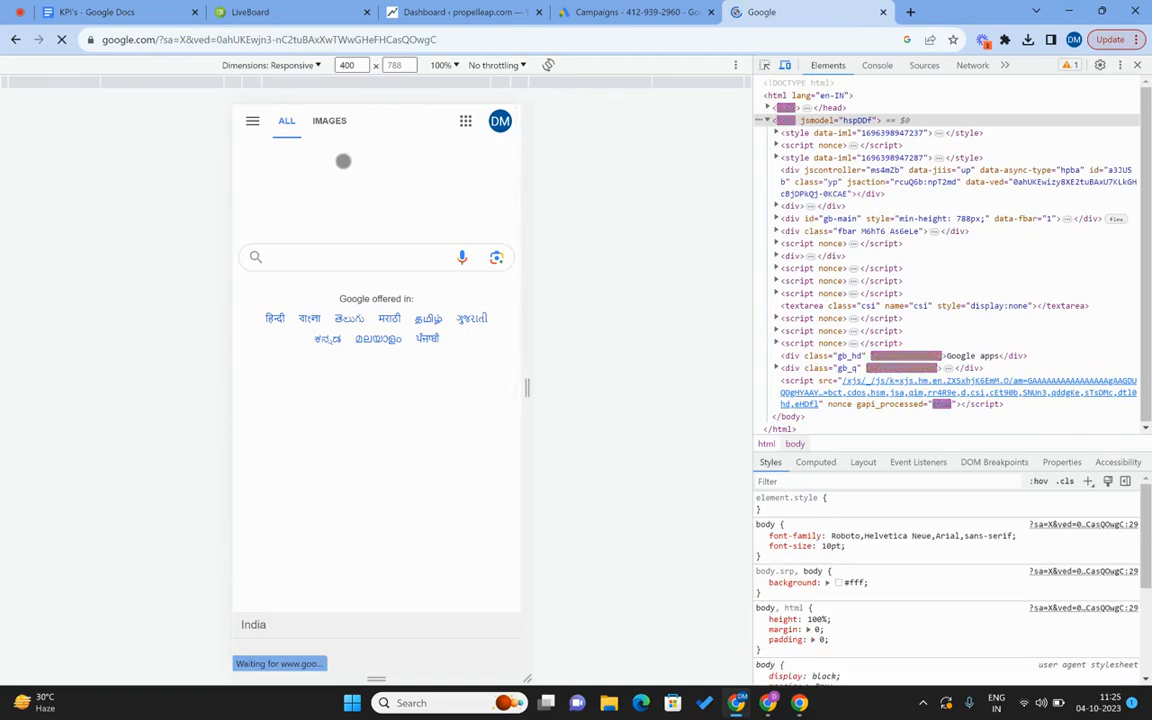
Search 'painter near me' and scroll through the mobile results and back up.
{"action": "left_click", "coordinate": [328, 257]}
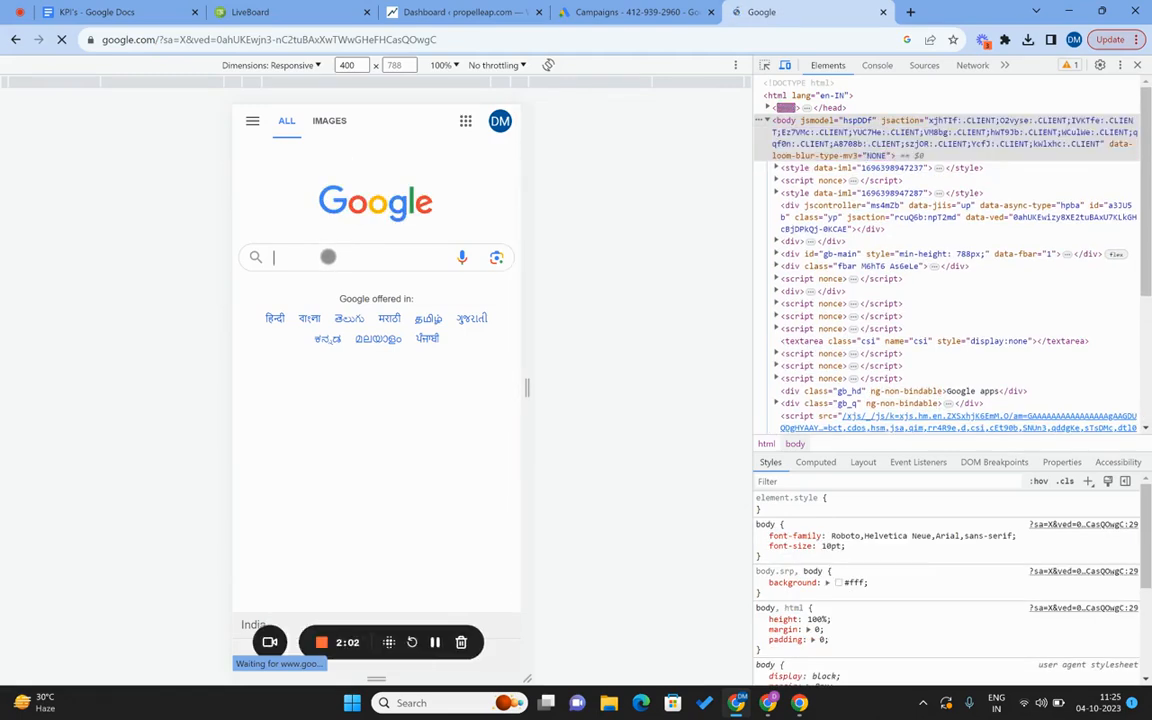
{"action": "type", "text": "paint"}
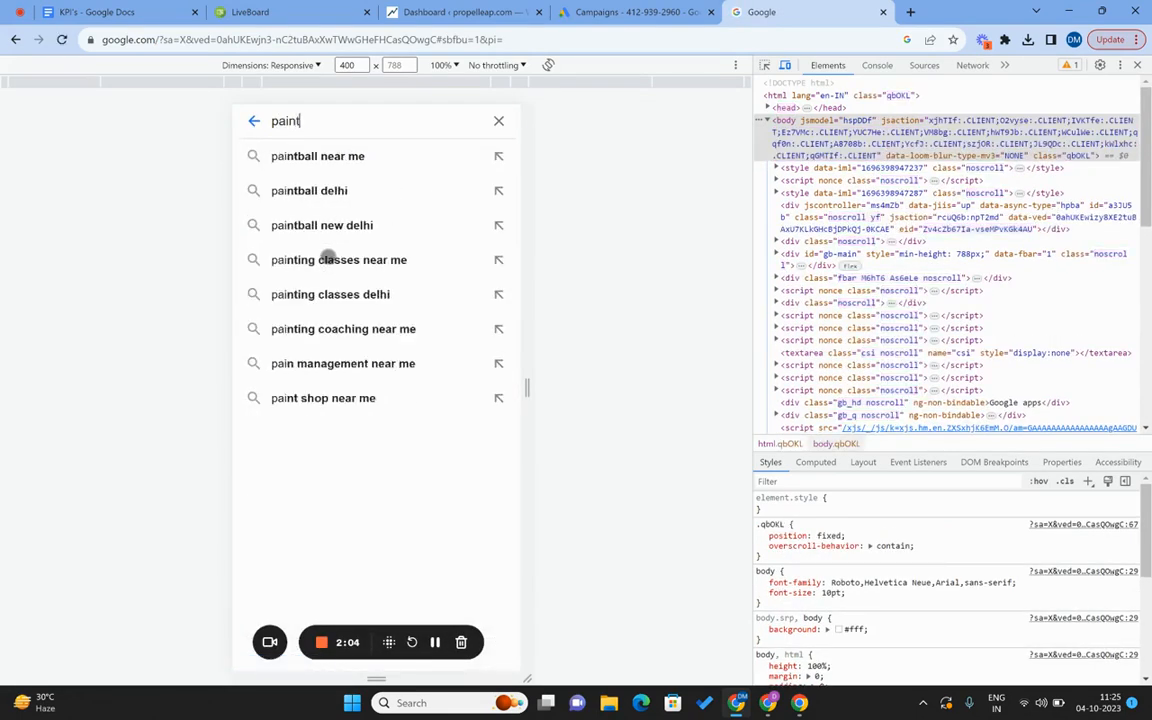
{"action": "type", "text": "er near me"}
{"action": "key", "text": "Return"}
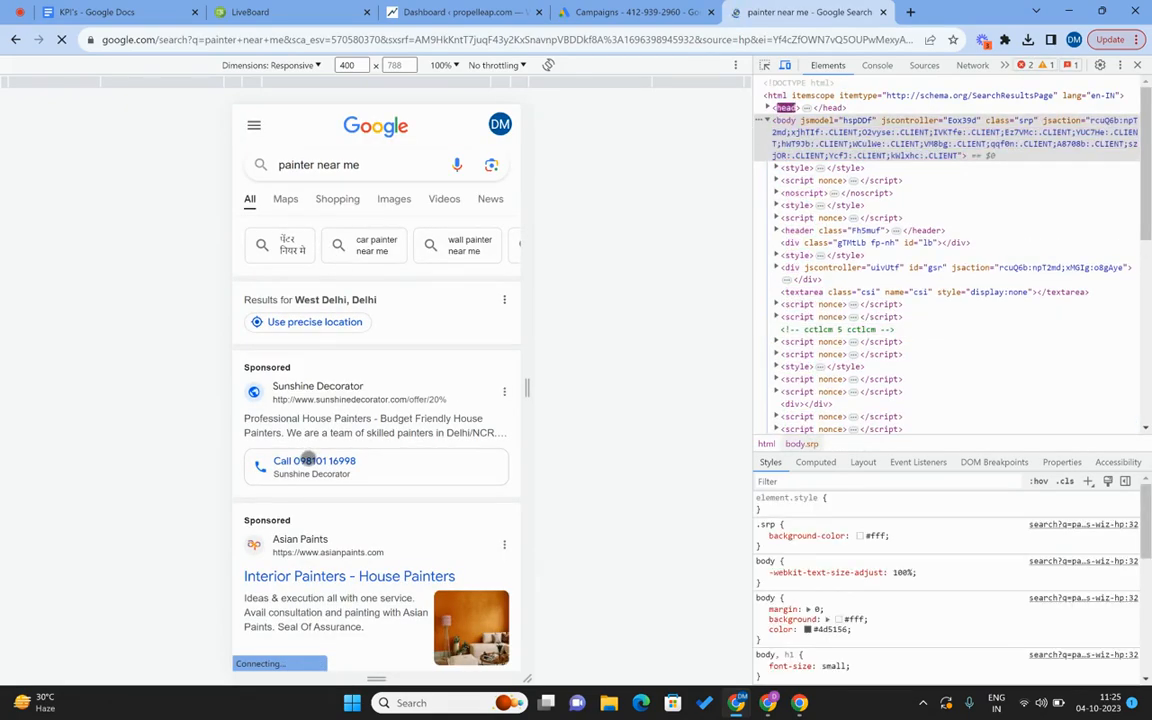
{"action": "scroll", "coordinate": [309, 458], "scroll_direction": "down", "scroll_amount": 3}
{"action": "scroll", "coordinate": [309, 458], "scroll_direction": "down", "scroll_amount": 1}
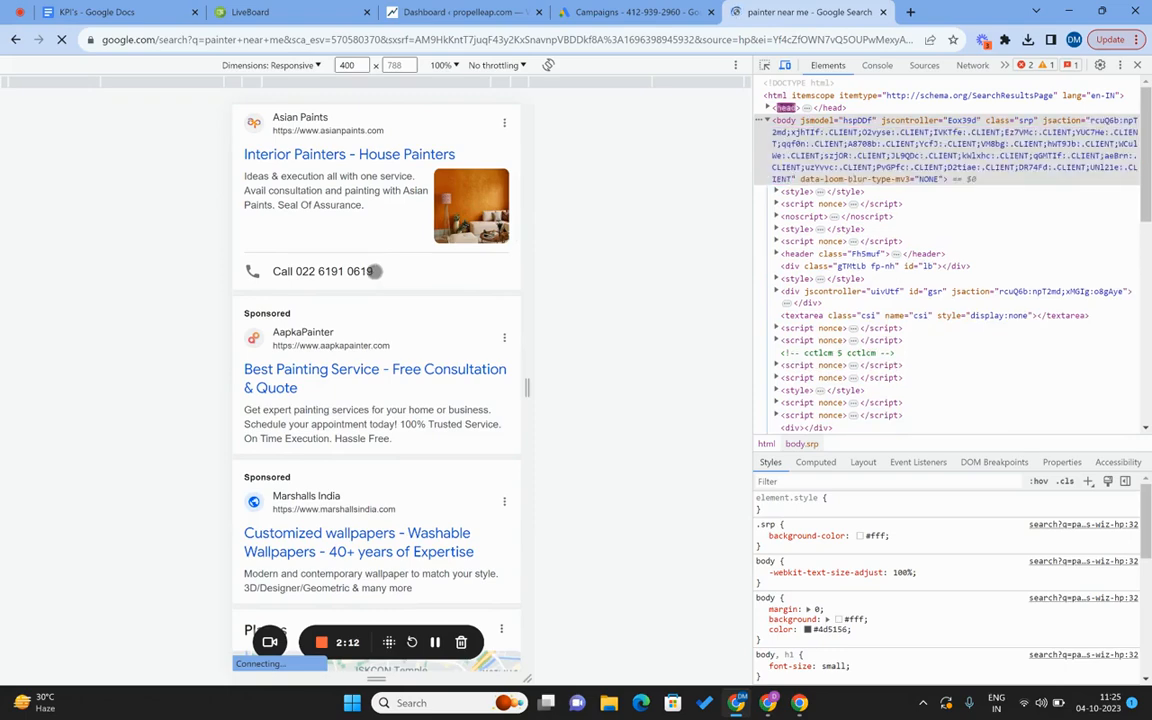
{"action": "scroll", "coordinate": [374, 271], "scroll_direction": "down", "scroll_amount": 3}
{"action": "scroll", "coordinate": [374, 271], "scroll_direction": "down", "scroll_amount": 15}
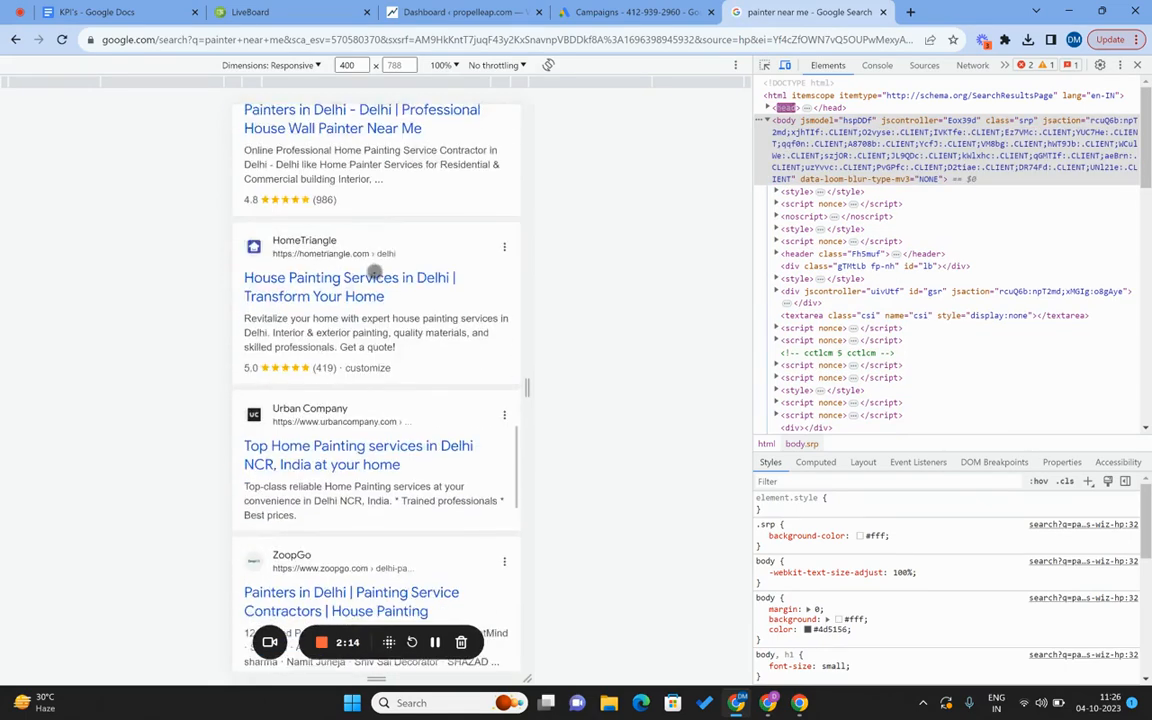
{"action": "scroll", "coordinate": [374, 271], "scroll_direction": "down", "scroll_amount": 10}
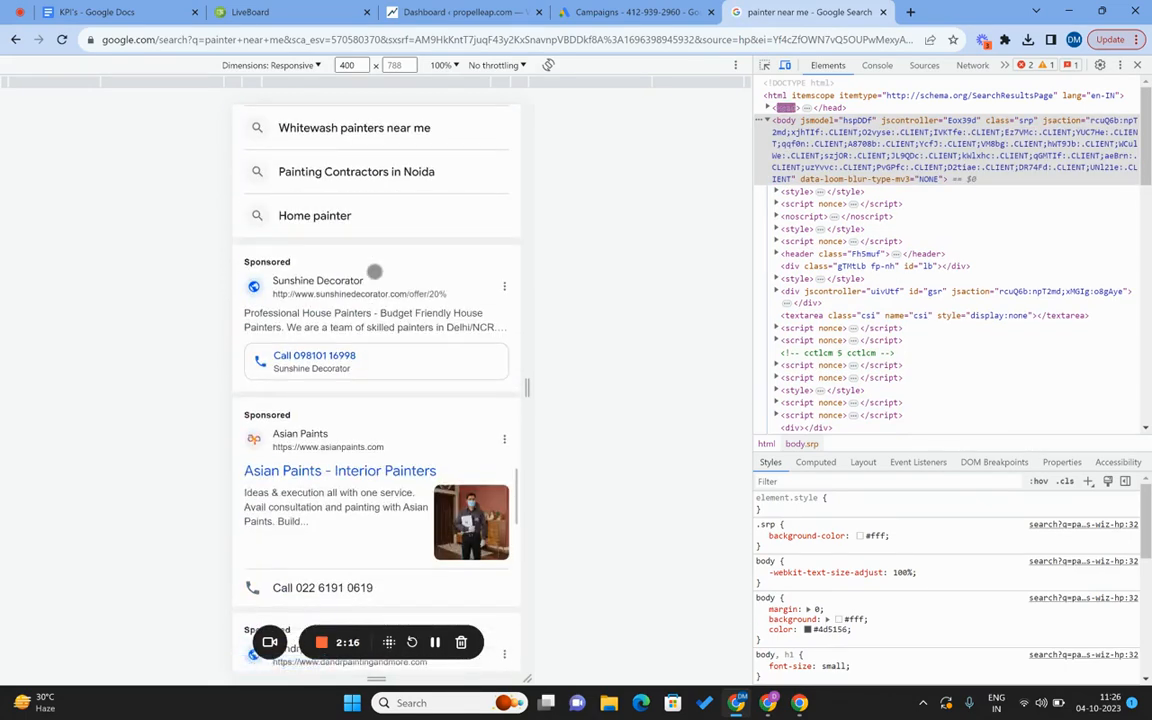
{"action": "scroll", "coordinate": [306, 367], "scroll_direction": "down", "scroll_amount": 10}
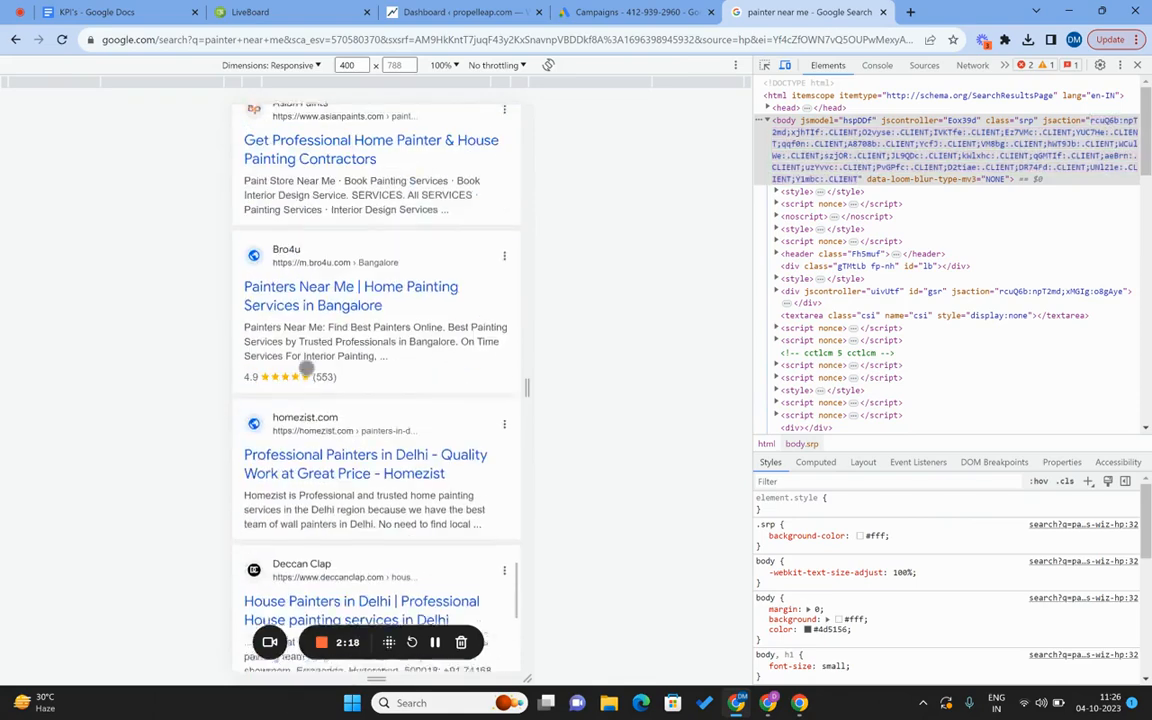
{"action": "scroll", "coordinate": [306, 367], "scroll_direction": "down", "scroll_amount": 5}
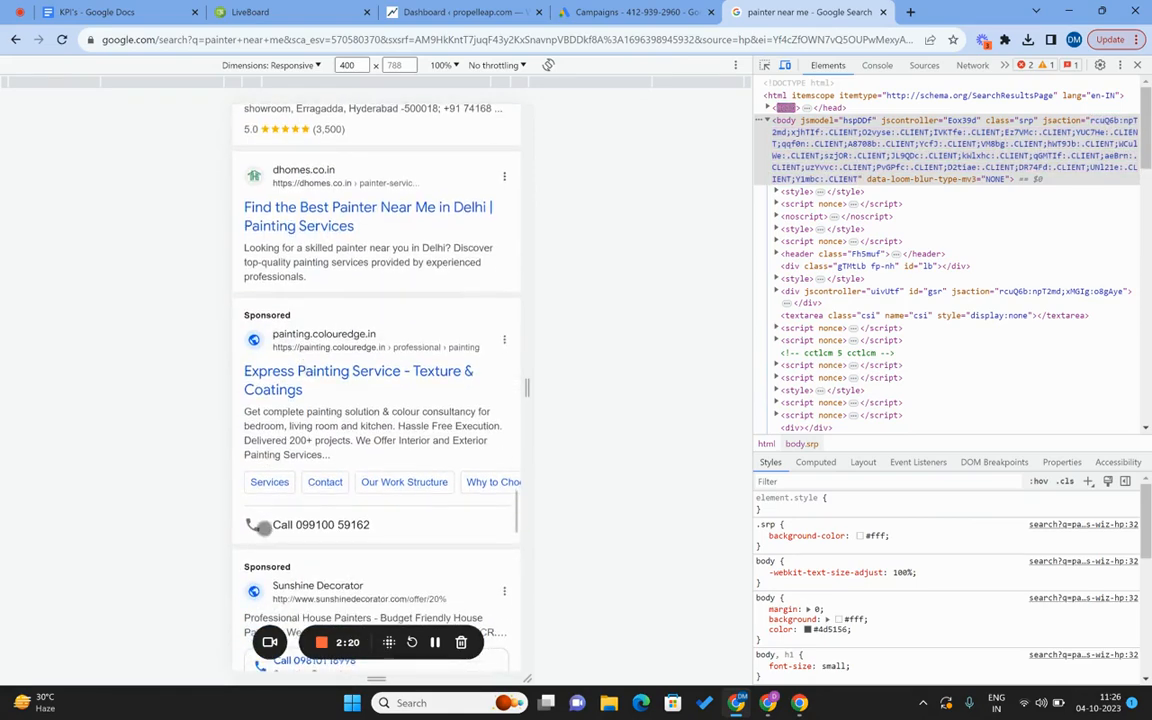
{"action": "scroll", "coordinate": [268, 527], "scroll_direction": "down", "scroll_amount": 3}
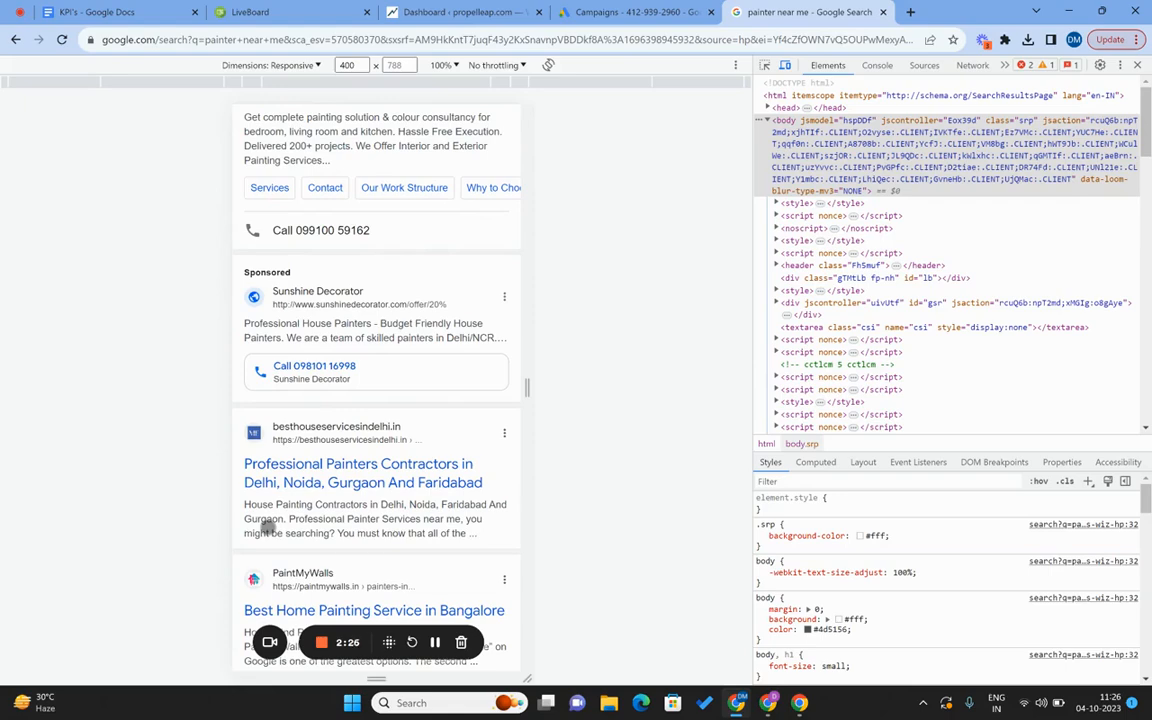
{"action": "scroll", "coordinate": [268, 527], "scroll_direction": "down", "scroll_amount": 10}
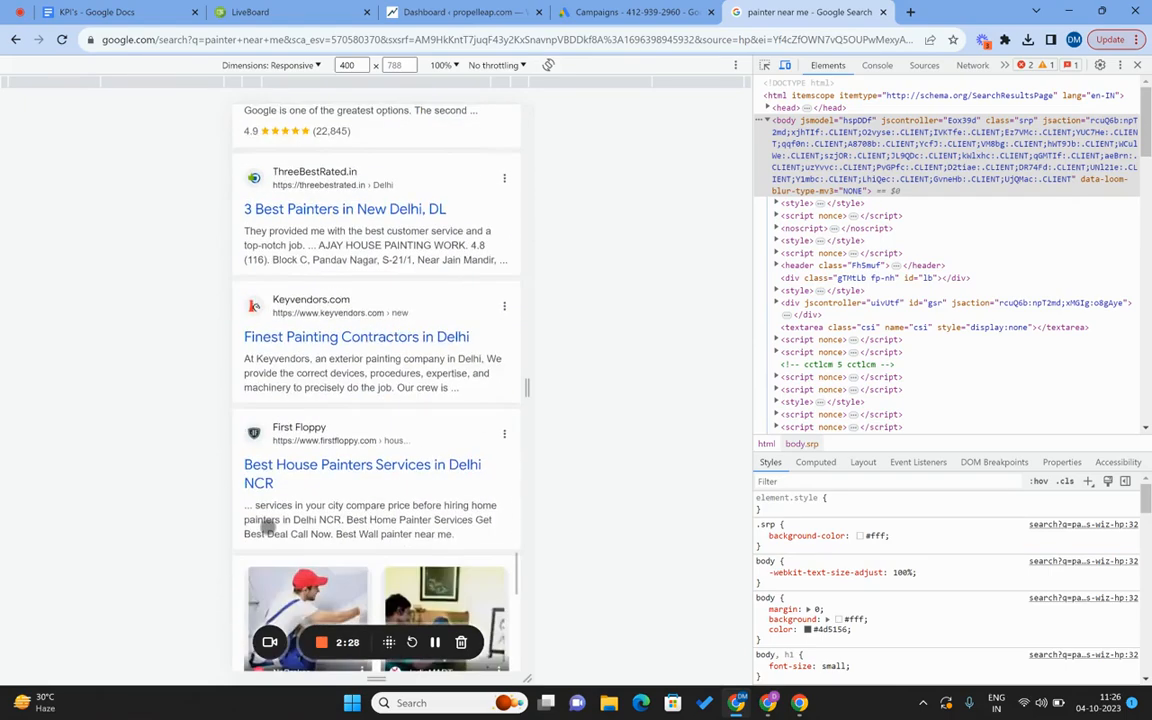
{"action": "scroll", "coordinate": [268, 527], "scroll_direction": "down", "scroll_amount": 4}
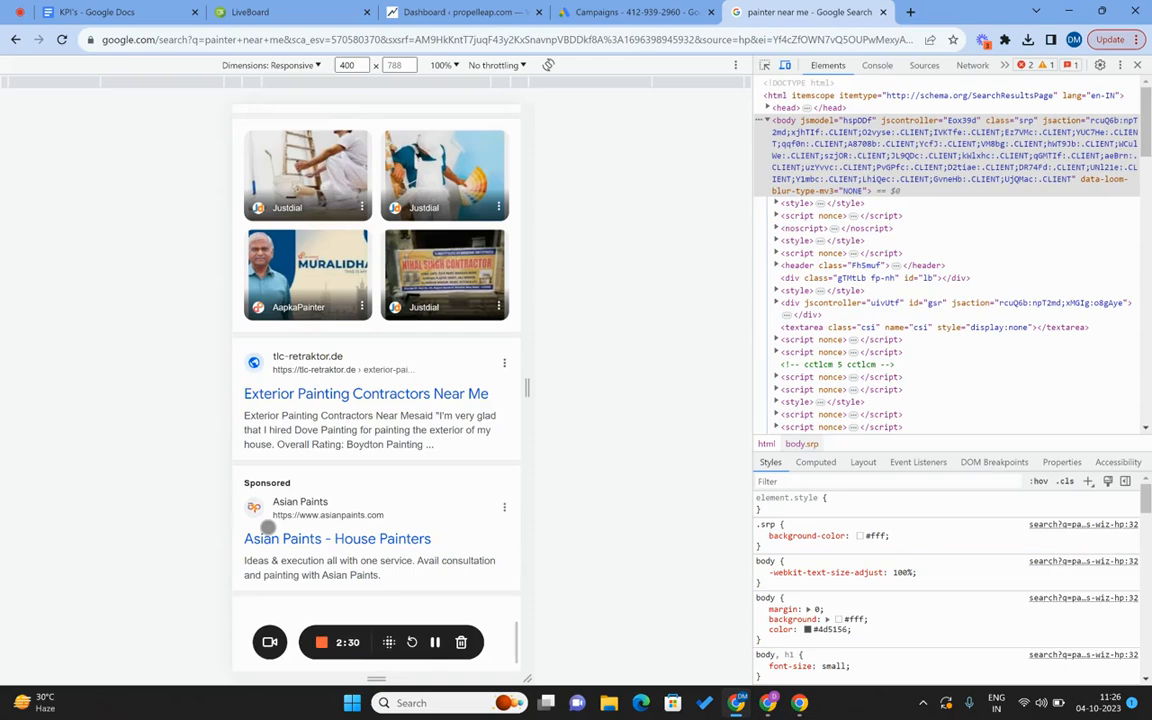
{"action": "scroll", "coordinate": [296, 532], "scroll_direction": "down", "scroll_amount": 2}
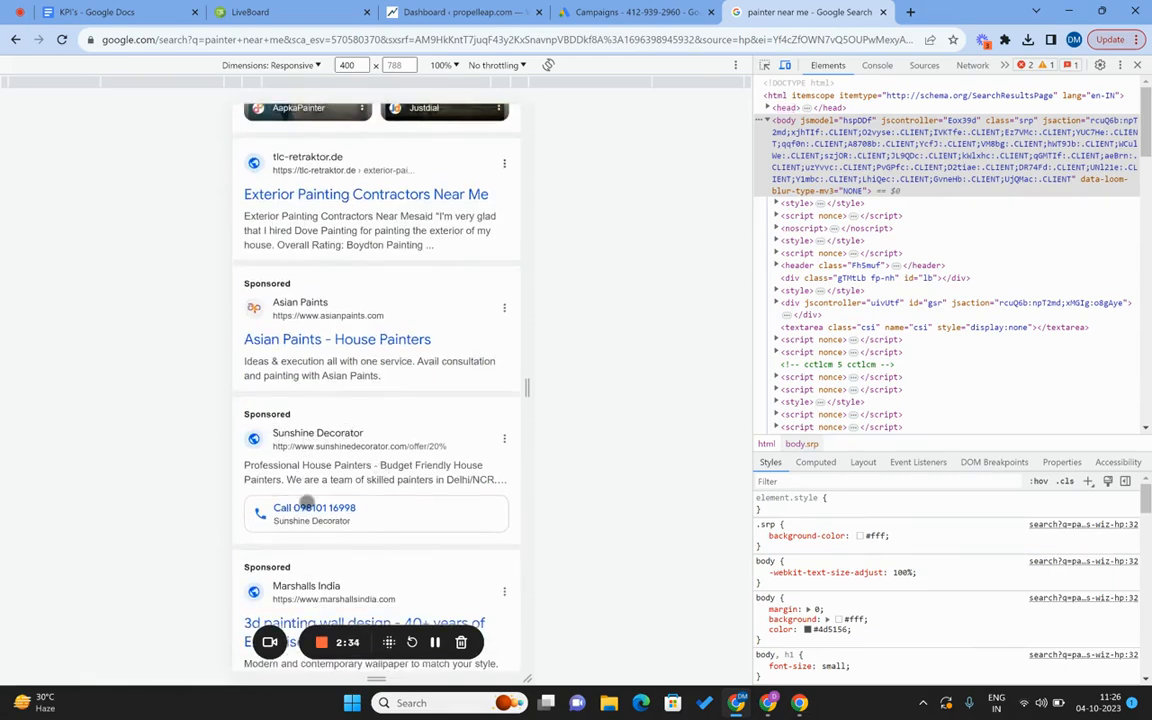
{"action": "scroll", "coordinate": [306, 503], "scroll_direction": "down", "scroll_amount": 2}
{"action": "scroll", "coordinate": [338, 428], "scroll_direction": "down", "scroll_amount": 1}
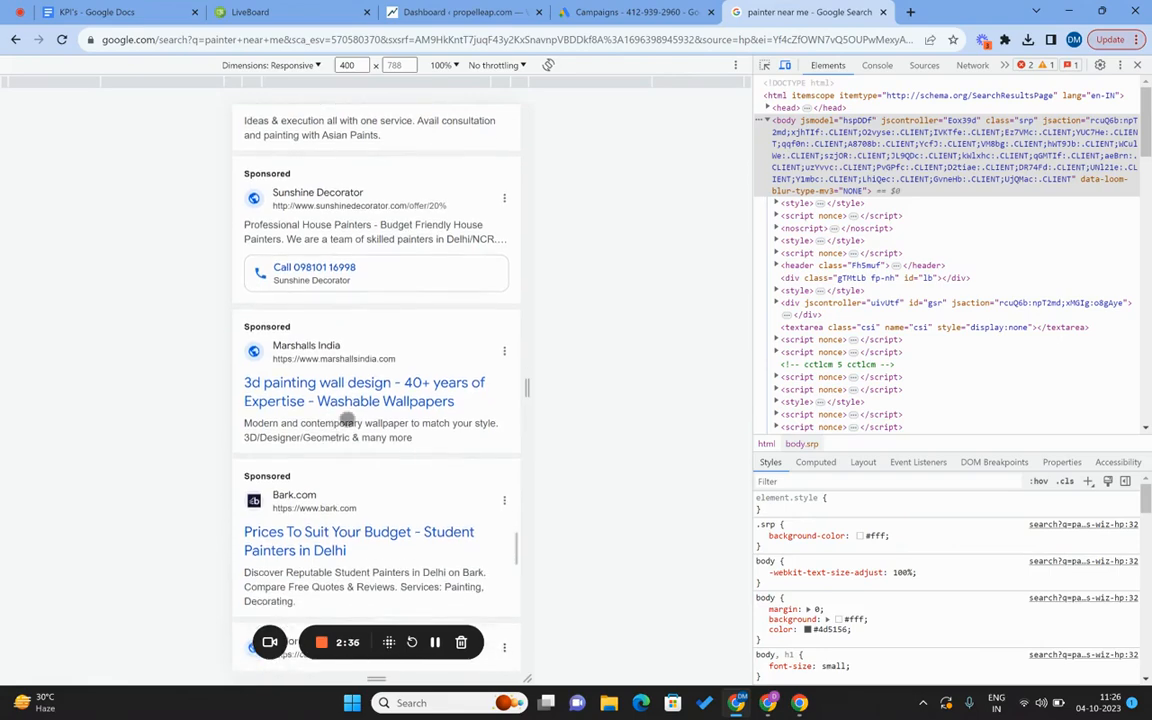
{"action": "scroll", "coordinate": [326, 386], "scroll_direction": "down", "scroll_amount": 2}
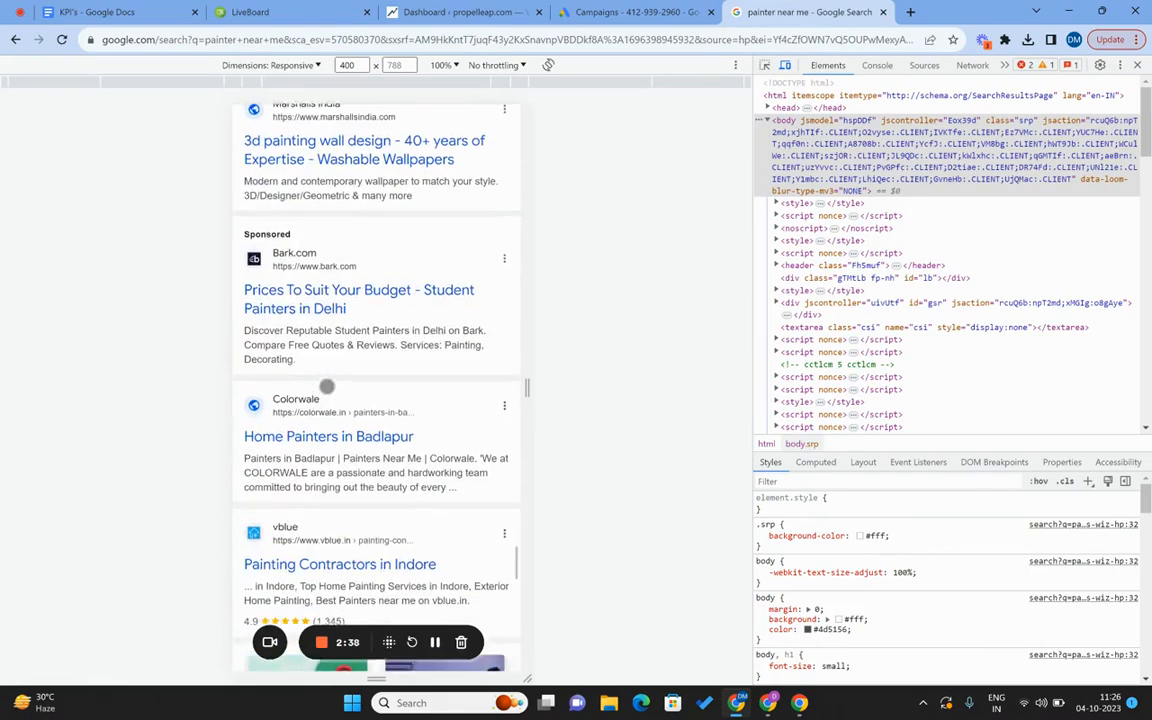
{"action": "scroll", "coordinate": [326, 386], "scroll_direction": "down", "scroll_amount": 5}
{"action": "scroll", "coordinate": [326, 386], "scroll_direction": "down", "scroll_amount": 7}
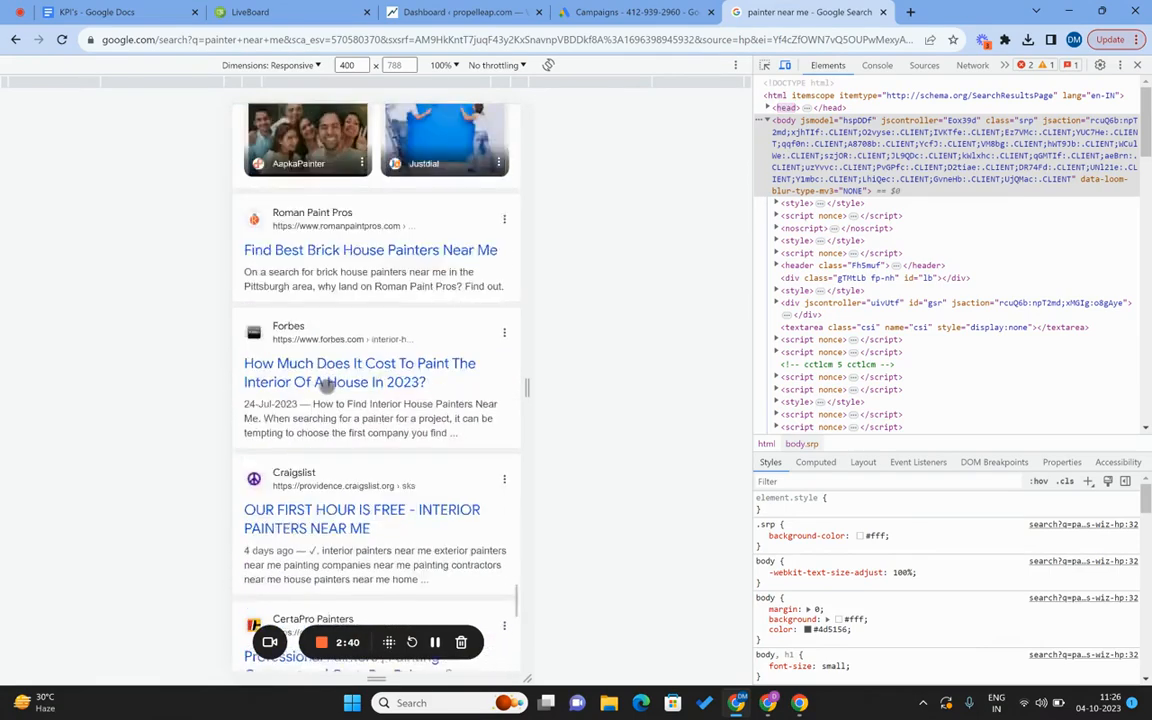
{"action": "scroll", "coordinate": [326, 386], "scroll_direction": "down", "scroll_amount": 2}
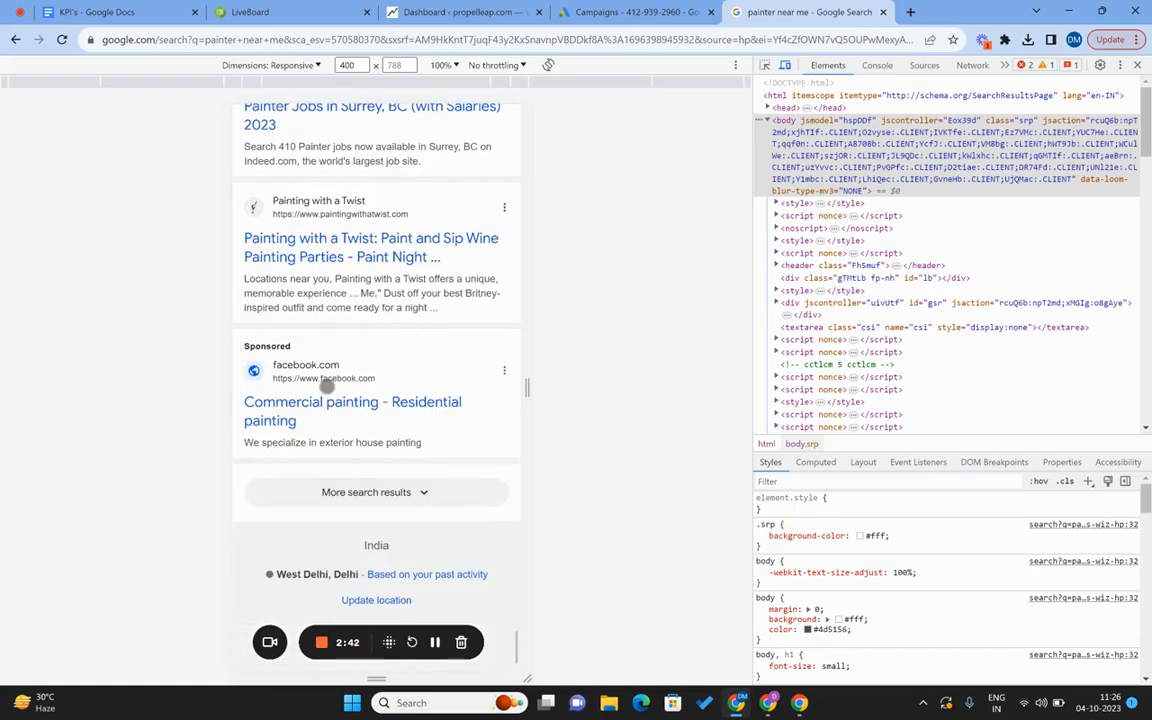
{"action": "scroll", "coordinate": [326, 386], "scroll_direction": "down", "scroll_amount": 10}
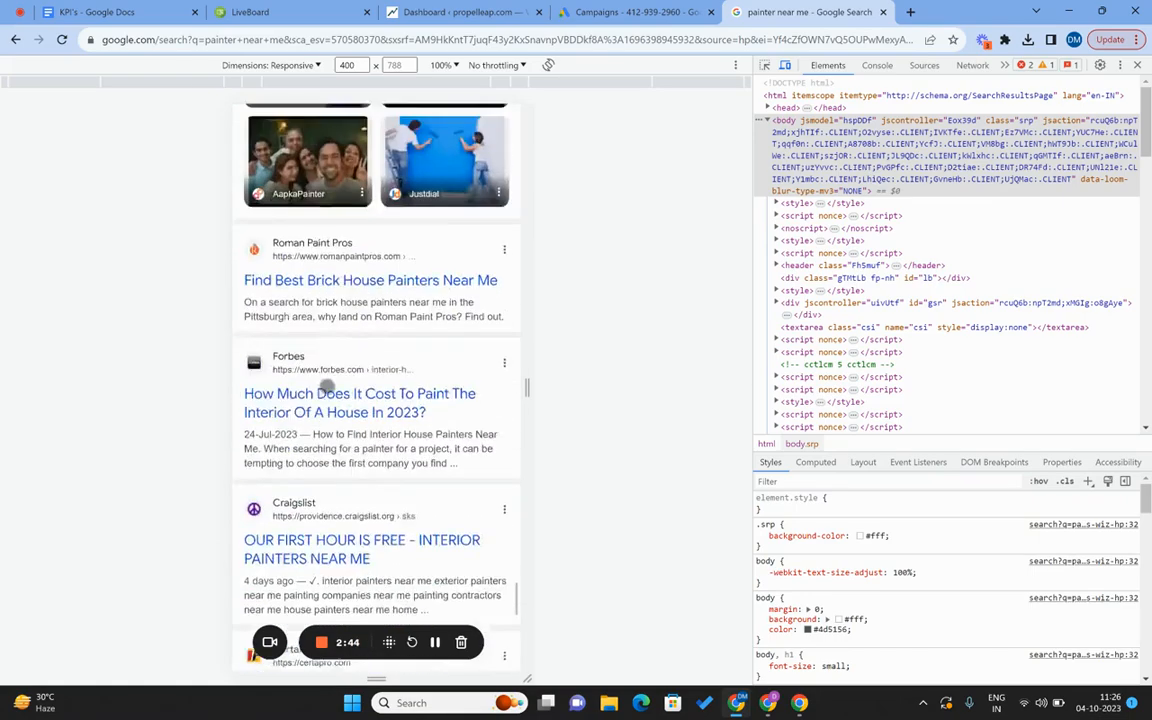
{"action": "scroll", "coordinate": [326, 386], "scroll_direction": "down", "scroll_amount": 15}
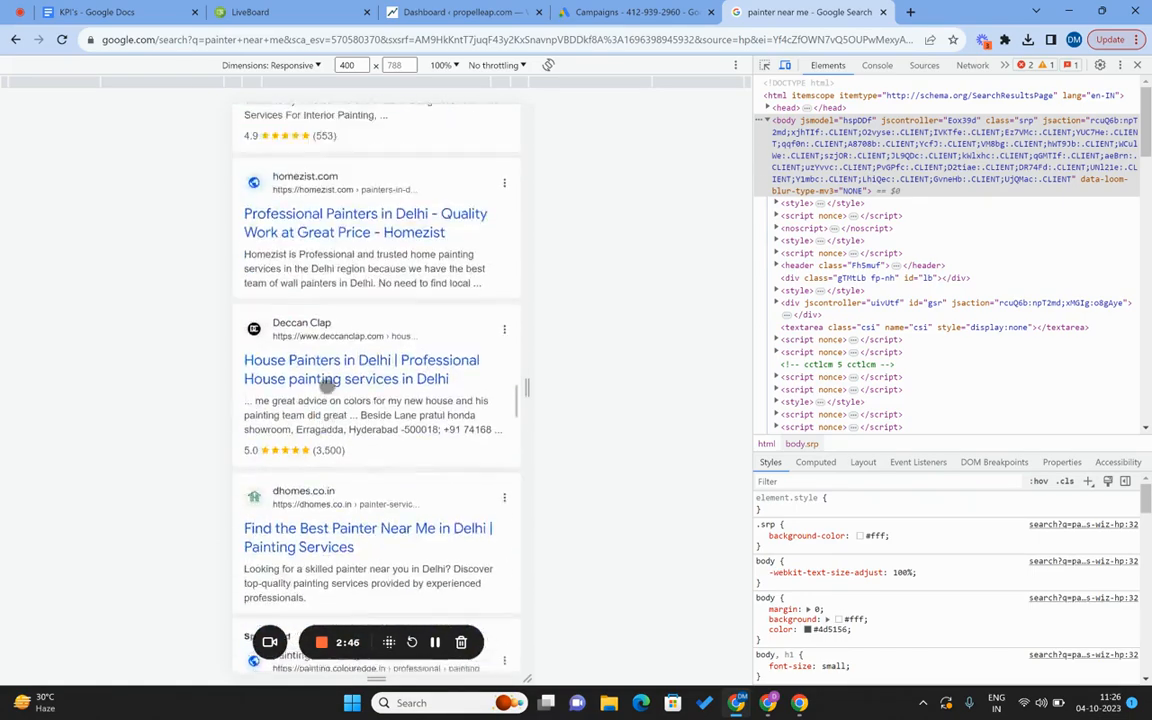
{"action": "scroll", "coordinate": [326, 386], "scroll_direction": "down", "scroll_amount": 10}
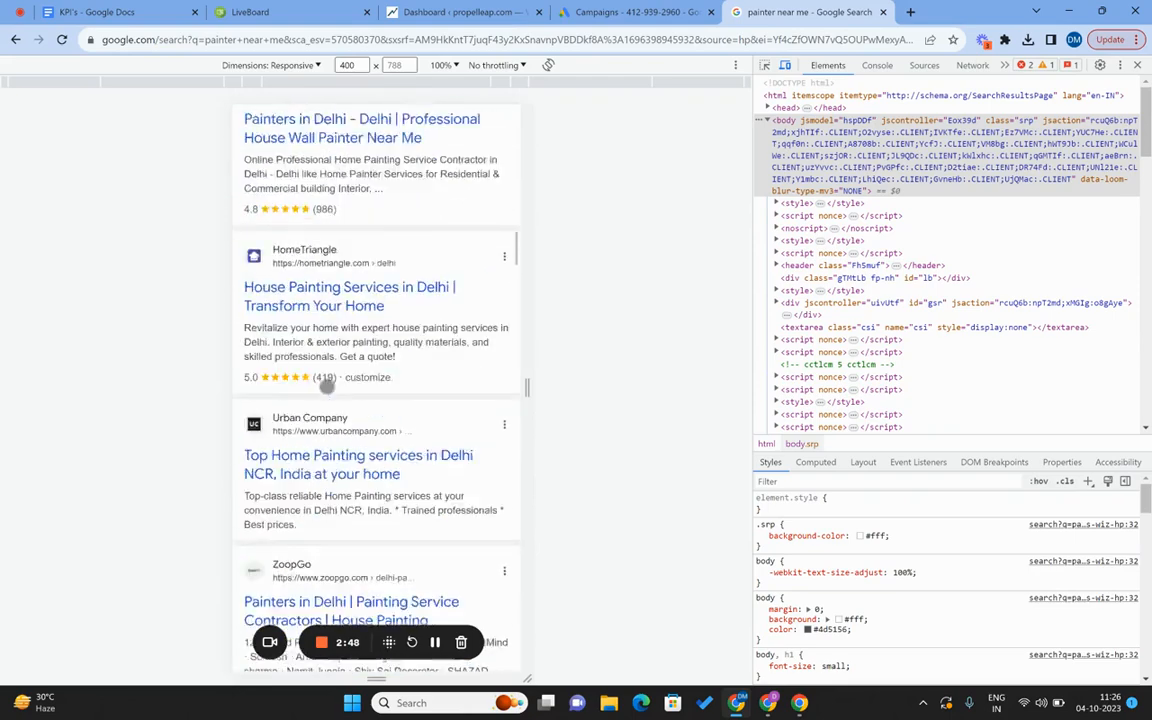
{"action": "scroll", "coordinate": [326, 386], "scroll_direction": "up", "scroll_amount": 6}
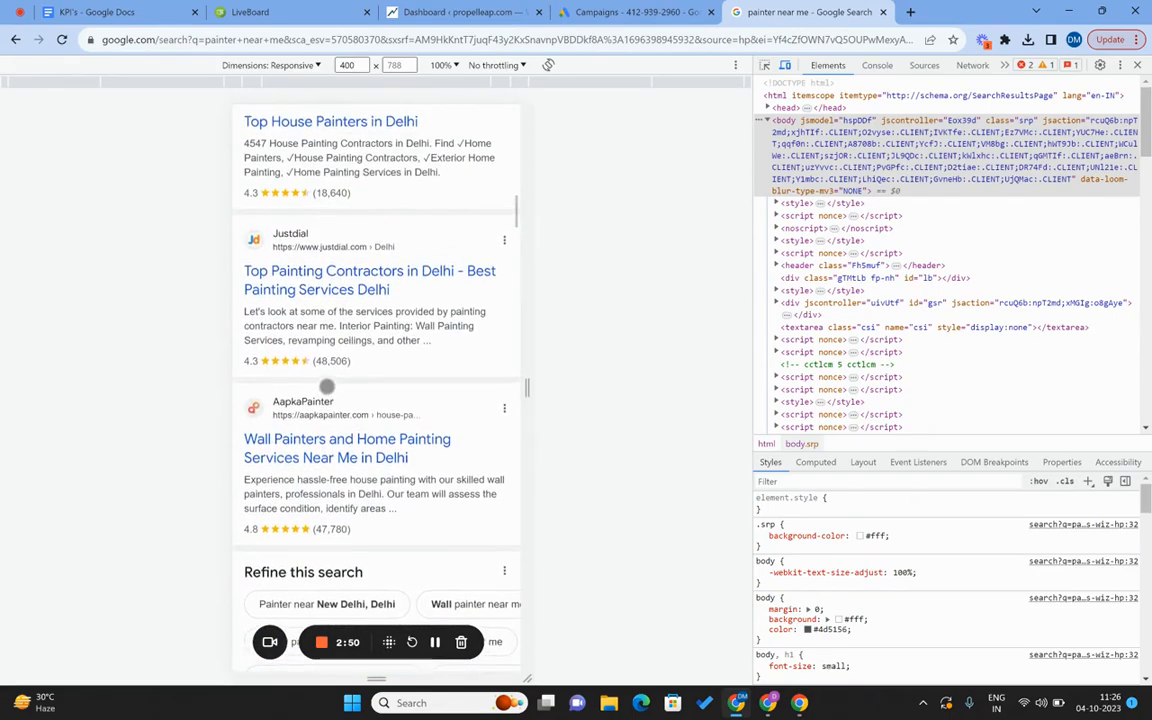
{"action": "scroll", "coordinate": [326, 386], "scroll_direction": "up", "scroll_amount": 10}
{"action": "scroll", "coordinate": [326, 387], "scroll_direction": "up", "scroll_amount": 8}
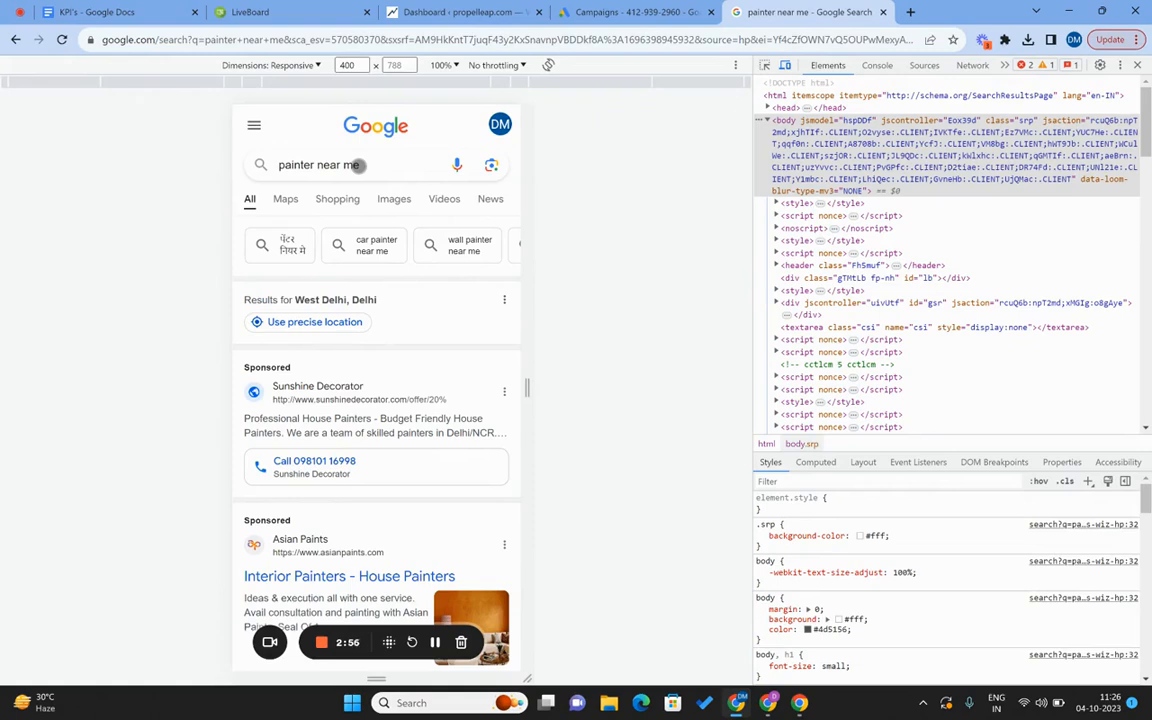
Reload the painter results at desktop width, then return to the LiveBoard whiteboard via Google Ads.
{"action": "left_click", "coordinate": [1138, 66]}
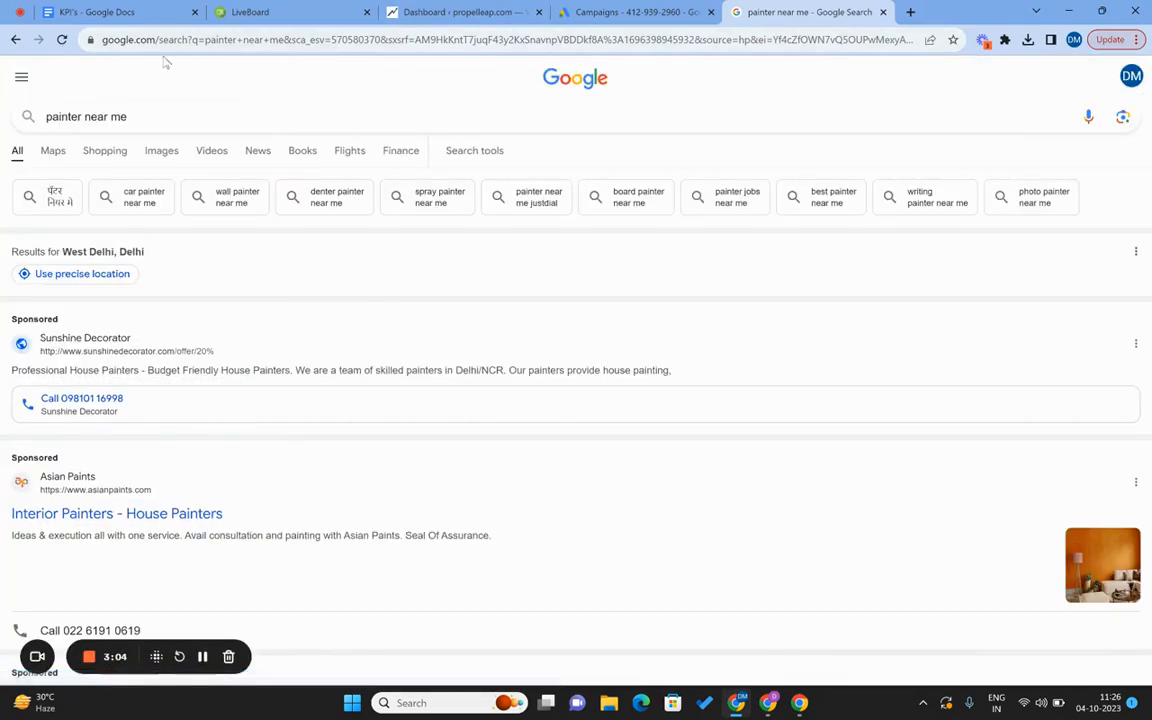
{"action": "left_click", "coordinate": [62, 41]}
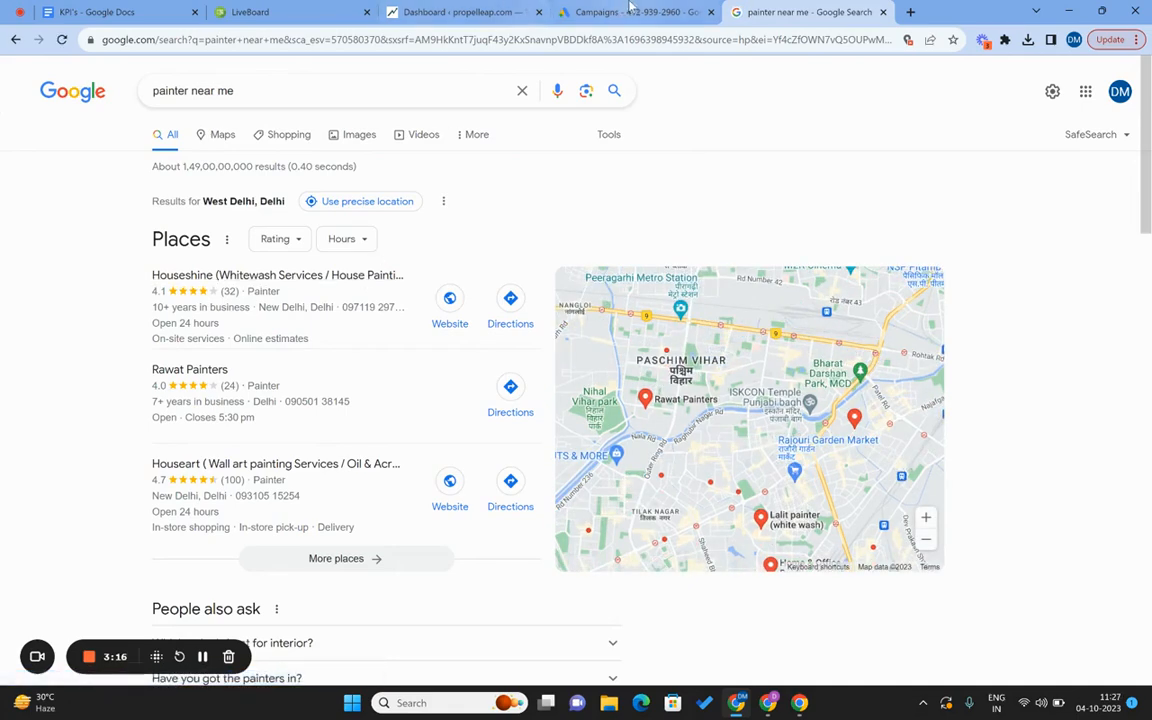
{"action": "left_click", "coordinate": [580, 12]}
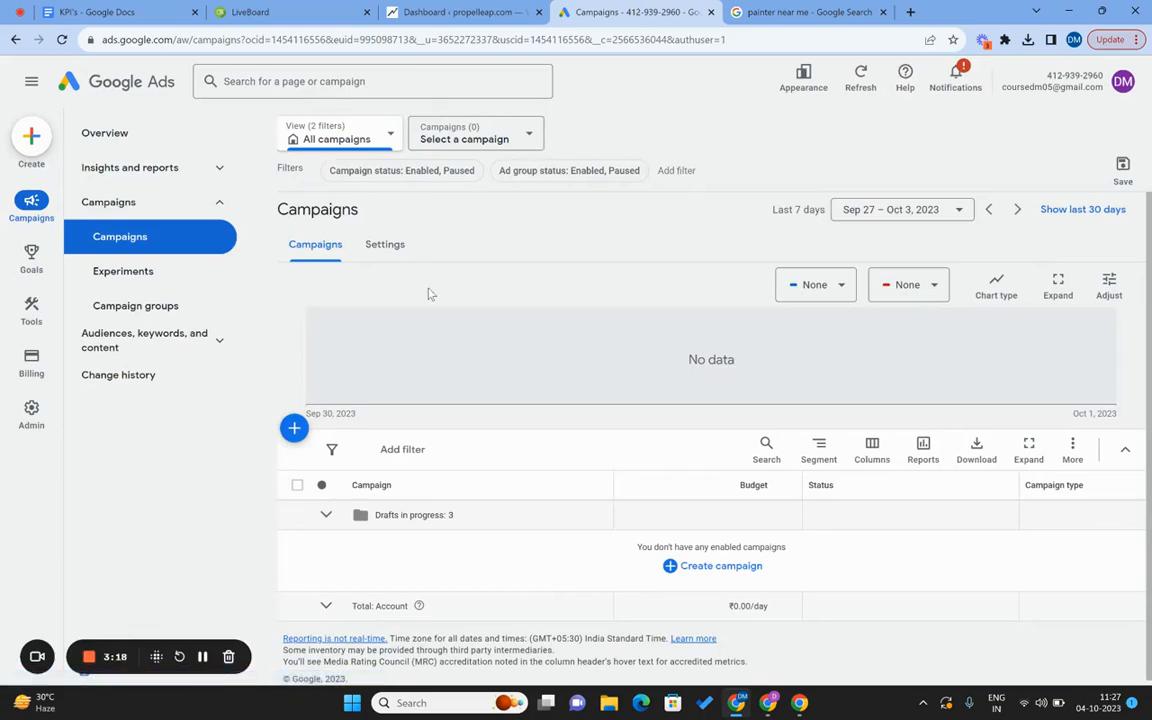
{"action": "left_click", "coordinate": [284, 8]}
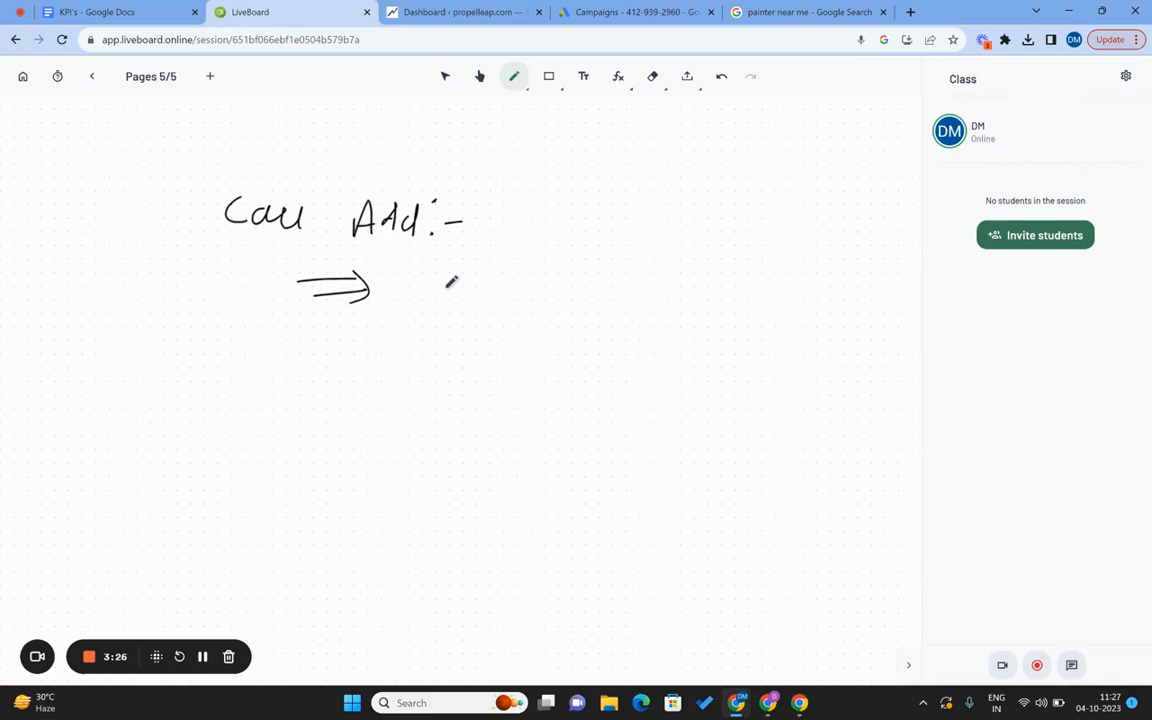
Handwrite '110075 /' below the arrow and erase the mistaken 'SSC' after it.
{"action": "mouse_move", "coordinate": [245, 350]}
{"action": "left_mouse_down"}
{"action": "mouse_move", "coordinate": [247, 375]}
{"action": "mouse_move", "coordinate": [318, 366]}
{"action": "left_mouse_up"}
{"action": "left_click_drag", "start_coordinate": [379, 352], "coordinate": [362, 381]}
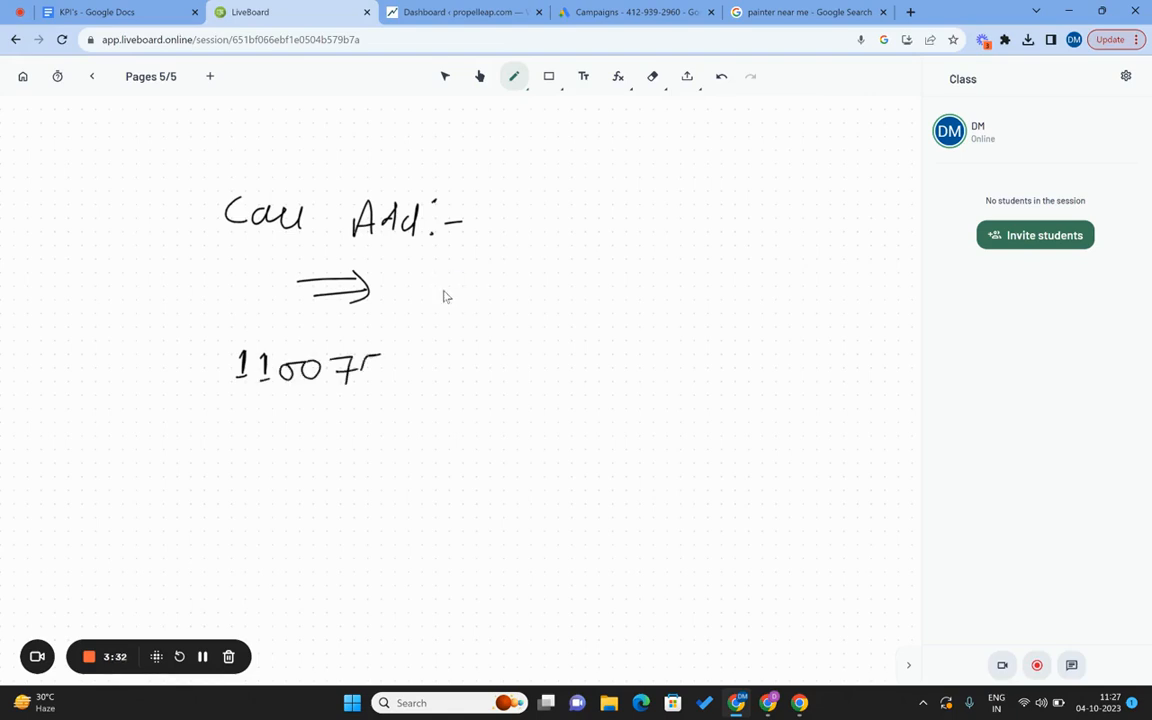
{"action": "left_click_drag", "start_coordinate": [410, 330], "coordinate": [379, 440]}
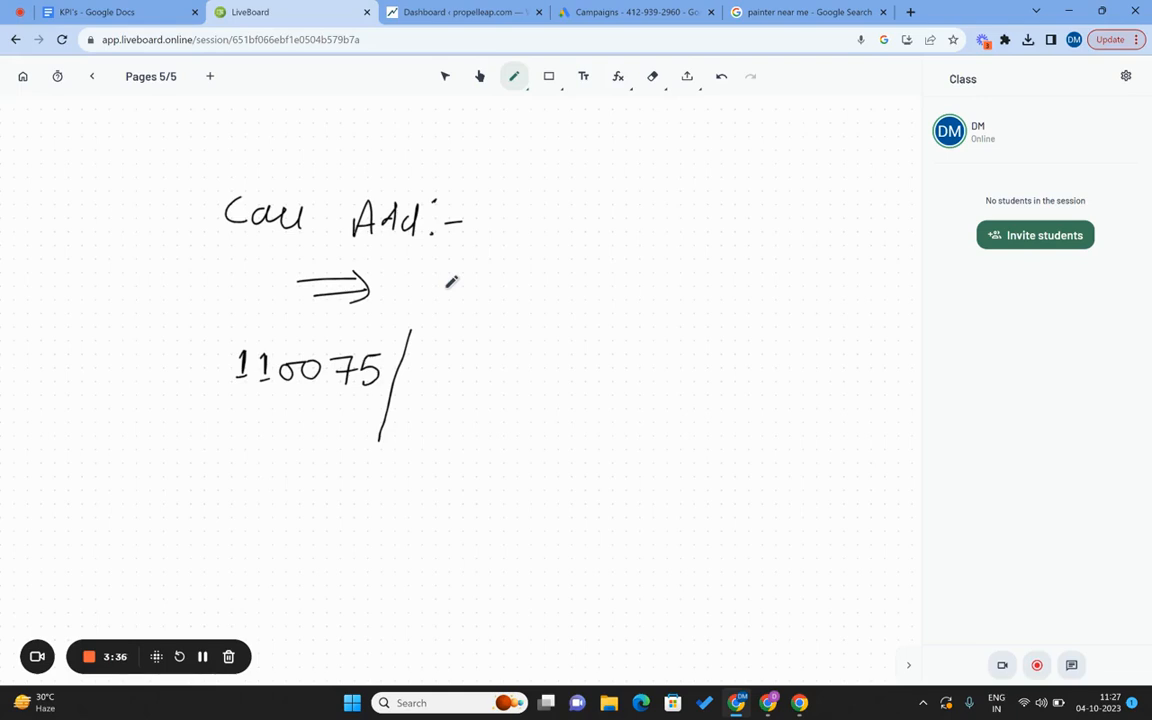
{"action": "mouse_move", "coordinate": [457, 357]}
{"action": "left_mouse_down"}
{"action": "mouse_move", "coordinate": [441, 378]}
{"action": "mouse_move", "coordinate": [572, 383]}
{"action": "mouse_move", "coordinate": [589, 367]}
{"action": "left_mouse_up"}
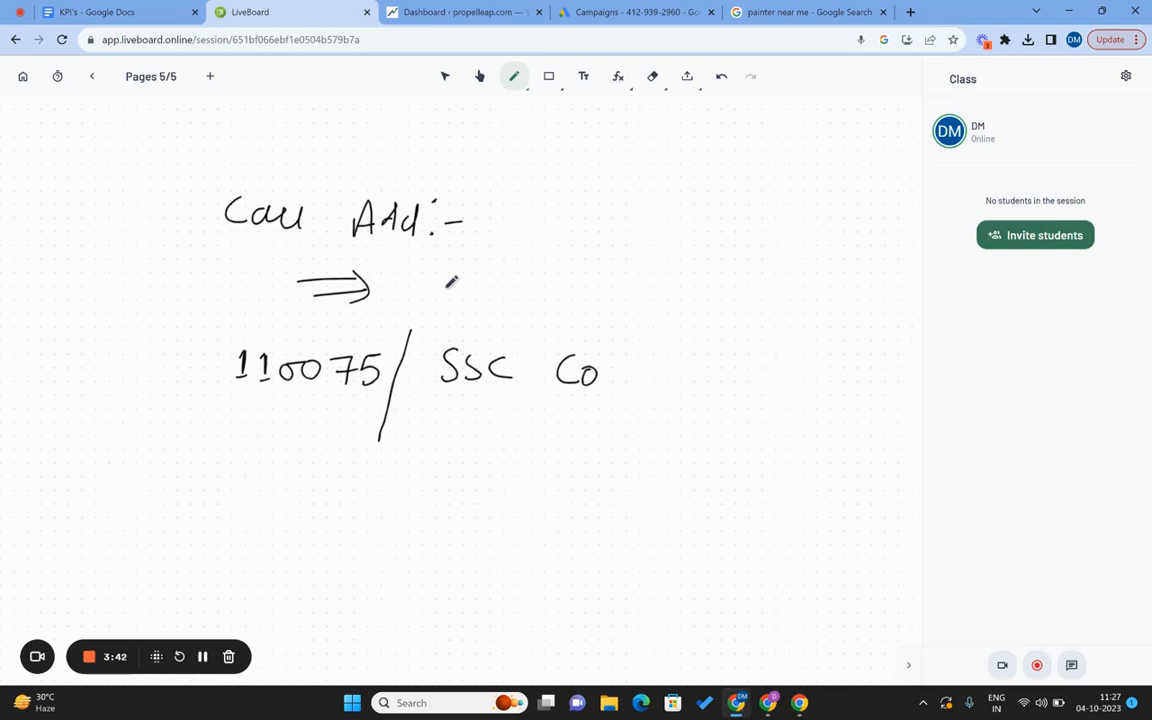
{"action": "key", "text": "e"}
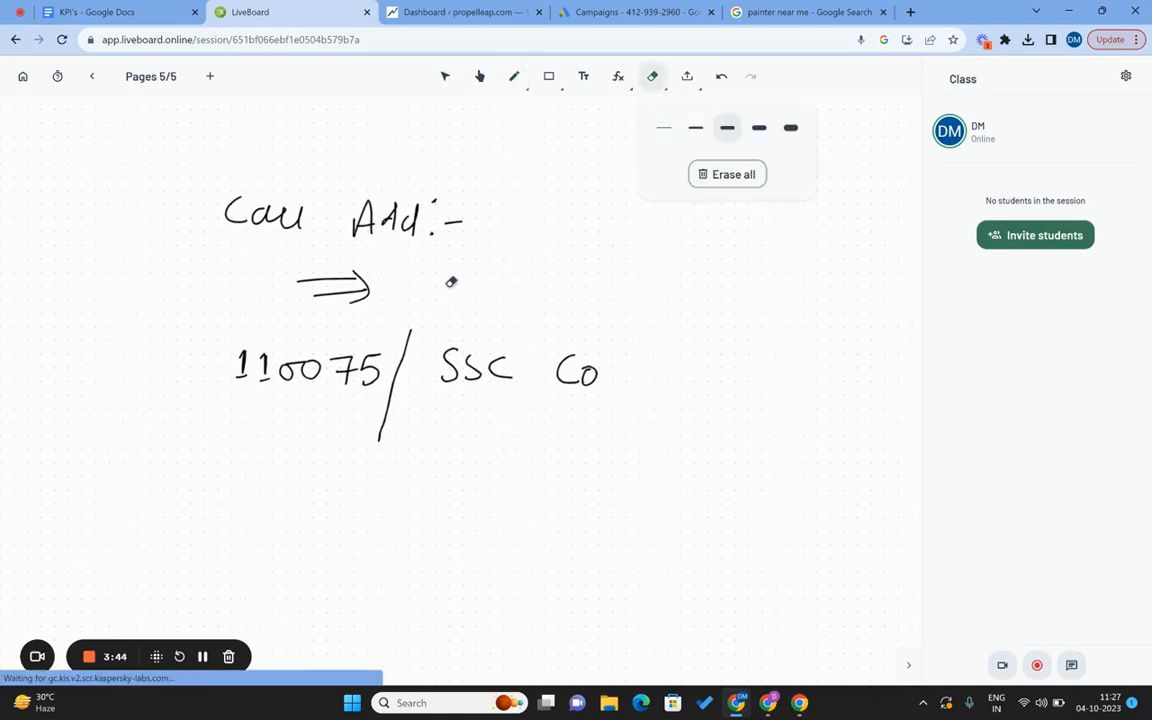
{"action": "mouse_move", "coordinate": [448, 362]}
{"action": "left_mouse_down"}
{"action": "mouse_move", "coordinate": [450, 378]}
{"action": "mouse_move", "coordinate": [583, 380]}
{"action": "mouse_move", "coordinate": [563, 362]}
{"action": "left_mouse_up"}
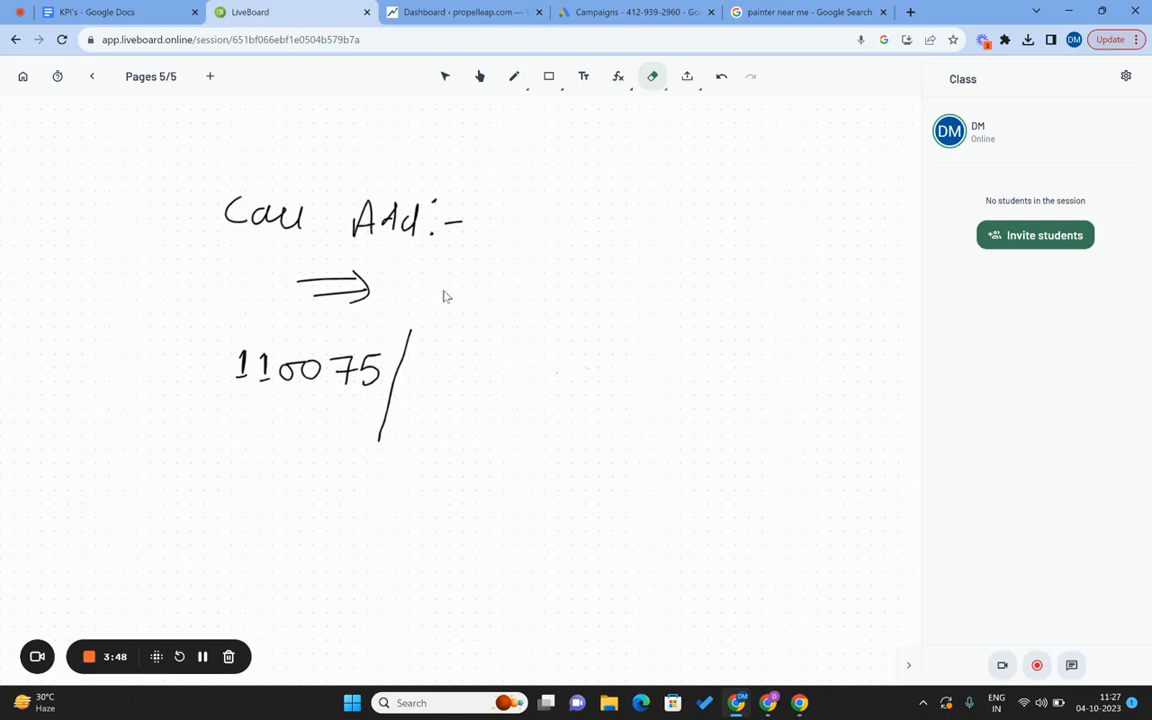
{"action": "key", "text": "p"}
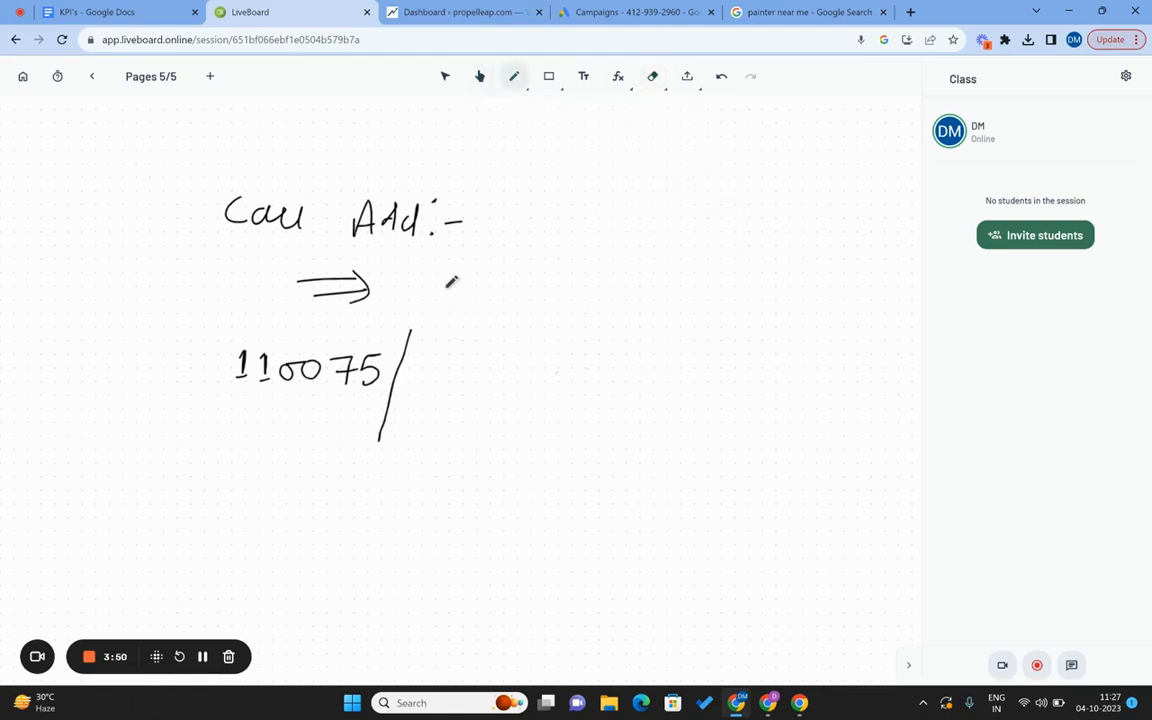
Handwrite 'Spoken english Couching' to the right of the slash.
{"action": "left_click_drag", "start_coordinate": [447, 365], "coordinate": [430, 394]}
{"action": "mouse_move", "coordinate": [458, 374]}
{"action": "left_mouse_down"}
{"action": "mouse_move", "coordinate": [457, 404]}
{"action": "mouse_move", "coordinate": [459, 391]}
{"action": "left_mouse_up"}
{"action": "mouse_move", "coordinate": [493, 375]}
{"action": "left_mouse_down"}
{"action": "mouse_move", "coordinate": [486, 390]}
{"action": "mouse_move", "coordinate": [493, 375]}
{"action": "left_mouse_up"}
{"action": "mouse_move", "coordinate": [509, 370]}
{"action": "left_mouse_down"}
{"action": "mouse_move", "coordinate": [508, 394]}
{"action": "mouse_move", "coordinate": [521, 398]}
{"action": "mouse_move", "coordinate": [630, 398]}
{"action": "mouse_move", "coordinate": [640, 430]}
{"action": "left_mouse_up"}
{"action": "mouse_move", "coordinate": [668, 372]}
{"action": "left_mouse_down"}
{"action": "mouse_move", "coordinate": [662, 402]}
{"action": "mouse_move", "coordinate": [710, 392]}
{"action": "mouse_move", "coordinate": [751, 412]}
{"action": "left_mouse_up"}
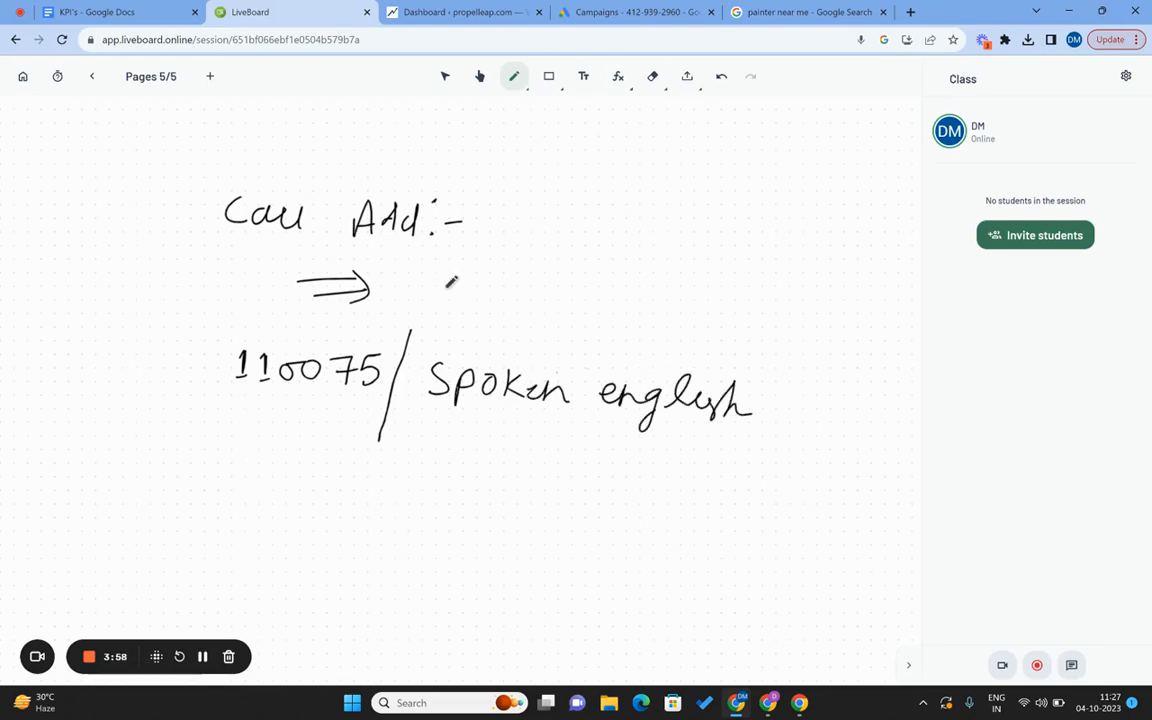
{"action": "left_click", "coordinate": [483, 433]}
{"action": "left_click_drag", "start_coordinate": [488, 440], "coordinate": [490, 463]}
{"action": "left_click_drag", "start_coordinate": [506, 446], "coordinate": [607, 472]}
{"action": "mouse_move", "coordinate": [612, 452]}
{"action": "left_mouse_down"}
{"action": "mouse_move", "coordinate": [656, 490]}
{"action": "mouse_move", "coordinate": [634, 506]}
{"action": "left_mouse_up"}
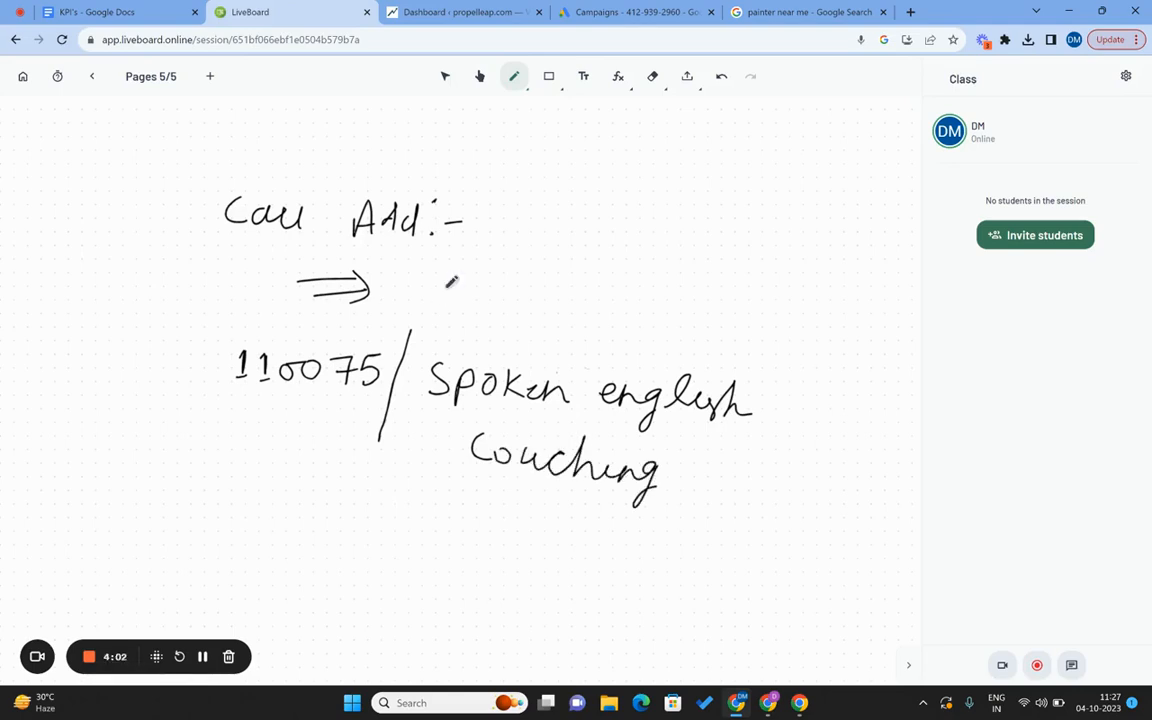
Bracket the note, add dashes beneath it, and write and underline 550 beside the arrow.
{"action": "mouse_move", "coordinate": [228, 338]}
{"action": "left_mouse_down"}
{"action": "mouse_move", "coordinate": [210, 341]}
{"action": "mouse_move", "coordinate": [208, 432]}
{"action": "left_mouse_up"}
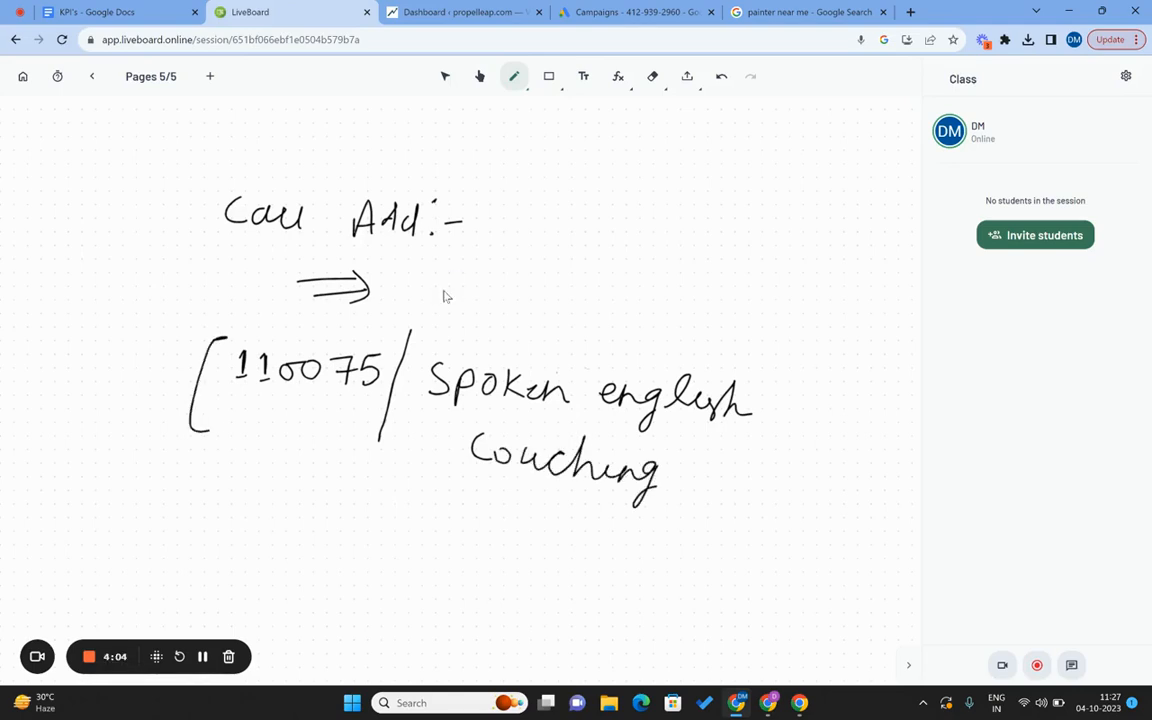
{"action": "mouse_move", "coordinate": [740, 368]}
{"action": "left_mouse_down"}
{"action": "mouse_move", "coordinate": [762, 450]}
{"action": "mouse_move", "coordinate": [744, 463]}
{"action": "left_mouse_up"}
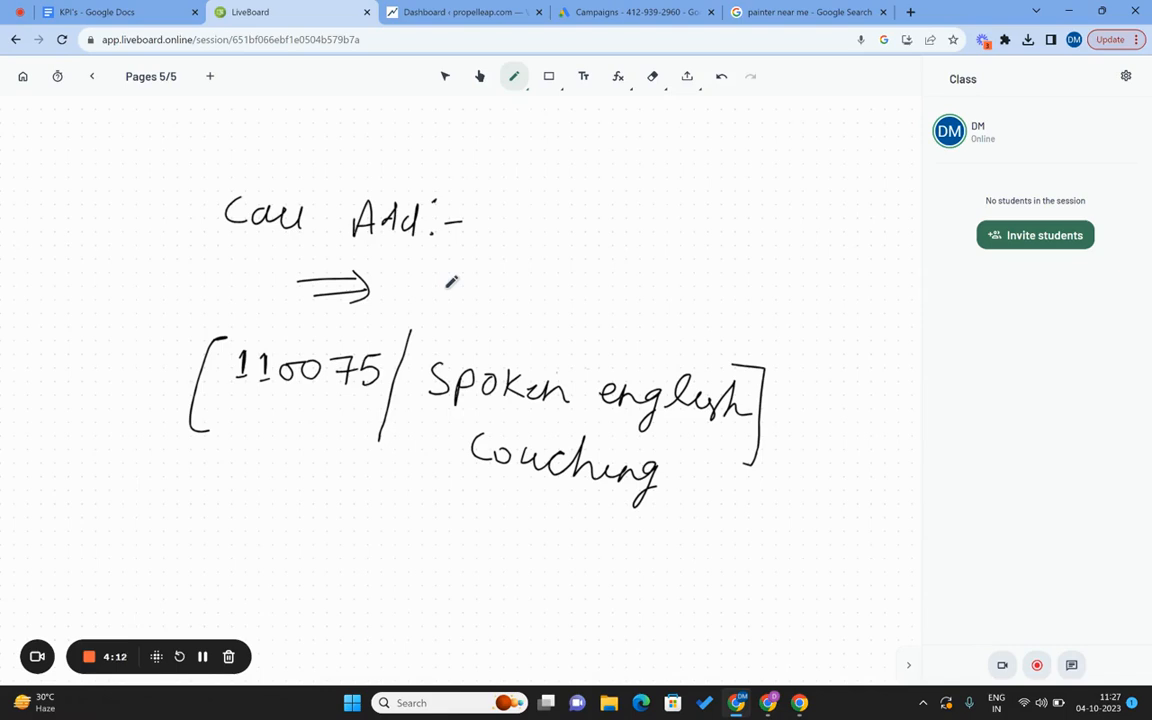
{"action": "left_click_drag", "start_coordinate": [327, 420], "coordinate": [340, 420]}
{"action": "left_click_drag", "start_coordinate": [571, 423], "coordinate": [582, 425]}
{"action": "left_click_drag", "start_coordinate": [526, 508], "coordinate": [534, 509]}
{"action": "mouse_move", "coordinate": [588, 262]}
{"action": "left_mouse_down"}
{"action": "mouse_move", "coordinate": [583, 288]}
{"action": "mouse_move", "coordinate": [600, 258]}
{"action": "mouse_move", "coordinate": [606, 288]}
{"action": "left_mouse_up"}
{"action": "left_click_drag", "start_coordinate": [610, 259], "coordinate": [625, 258]}
{"action": "left_click_drag", "start_coordinate": [644, 262], "coordinate": [641, 264]}
{"action": "left_click_drag", "start_coordinate": [580, 303], "coordinate": [635, 305]}
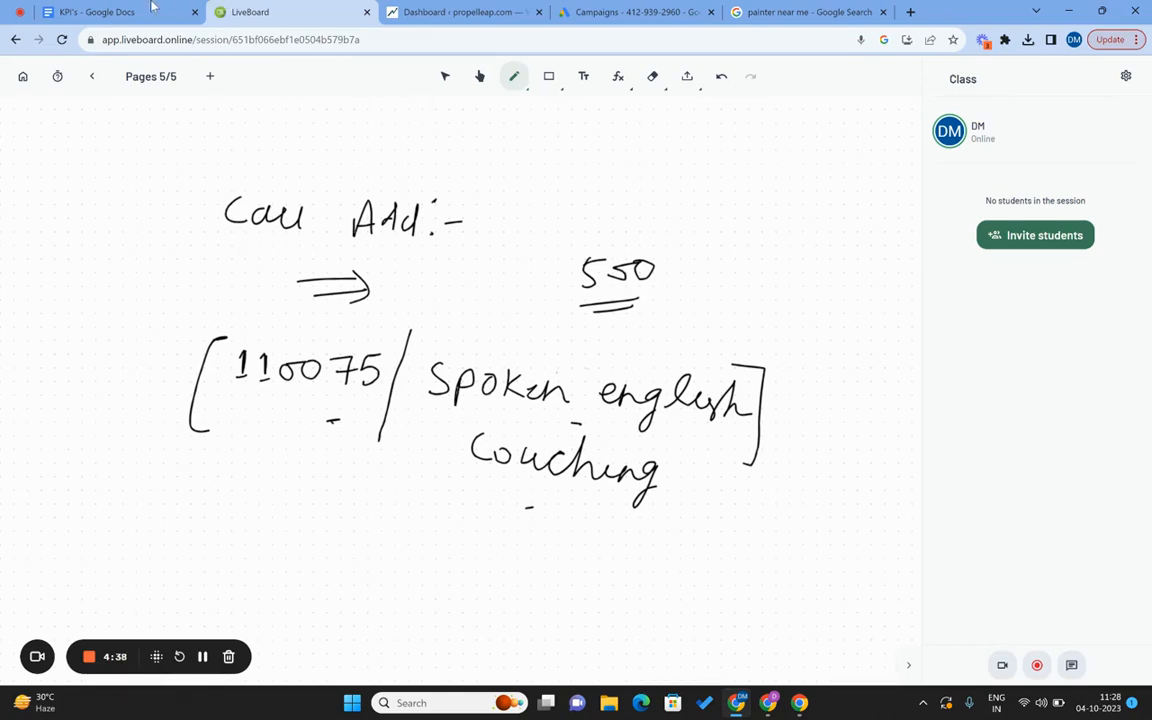
In the KPI's document, write the line 'Step 1: Keyword Research'.
{"action": "left_click", "coordinate": [100, 12]}
{"action": "key", "text": "Caps_Lock"}
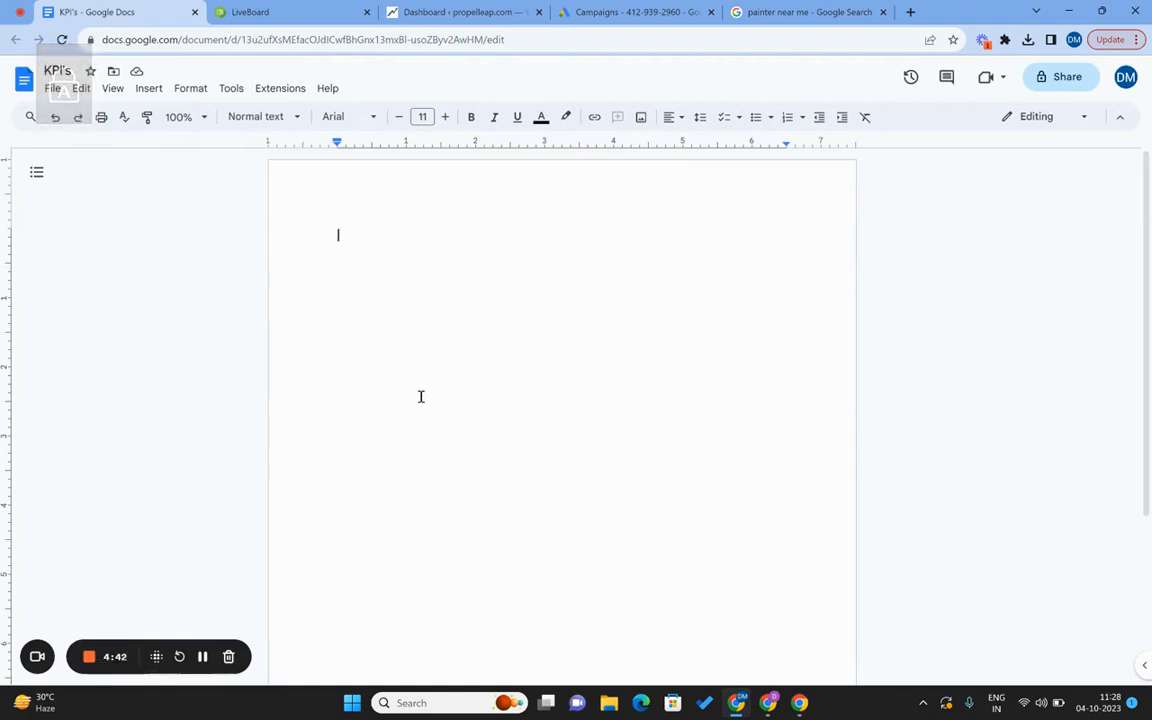
{"action": "type", "text": "kEYWOR"}
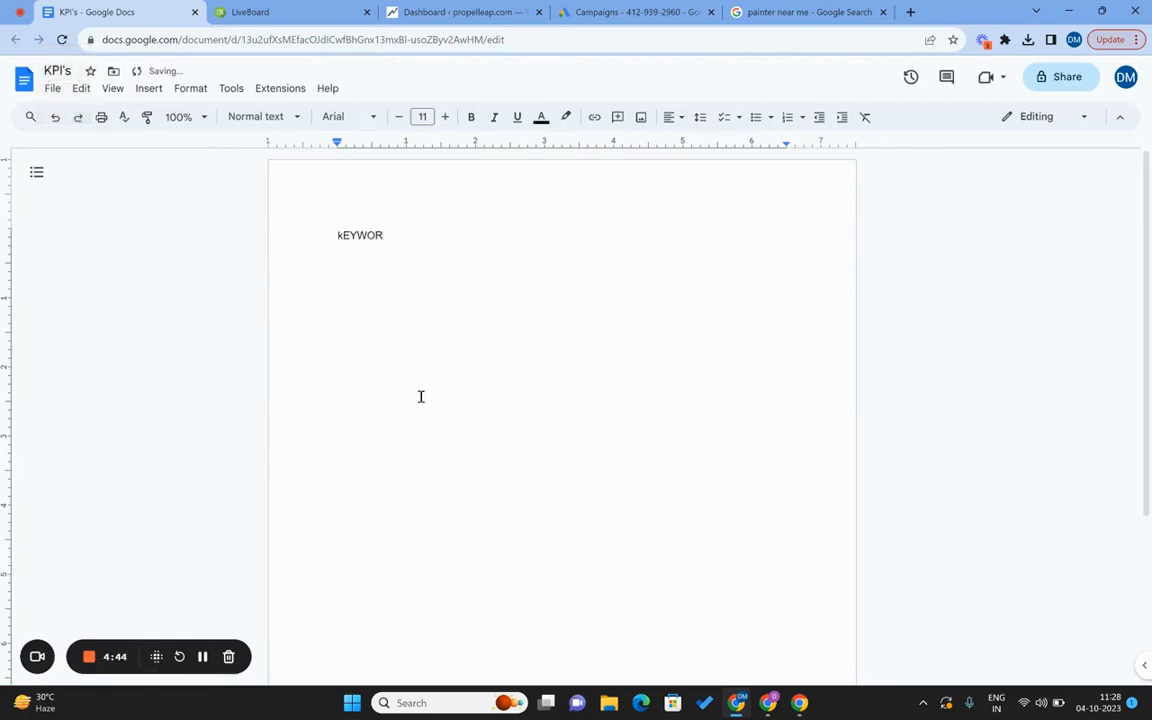
{"action": "key", "text": "Caps_Lock"}
{"action": "key", "text": "BackSpace"}
{"action": "key", "text": "BackSpace"}
{"action": "key", "text": "BackSpace"}
{"action": "key", "text": "BackSpace"}
{"action": "key", "text": "BackSpace"}
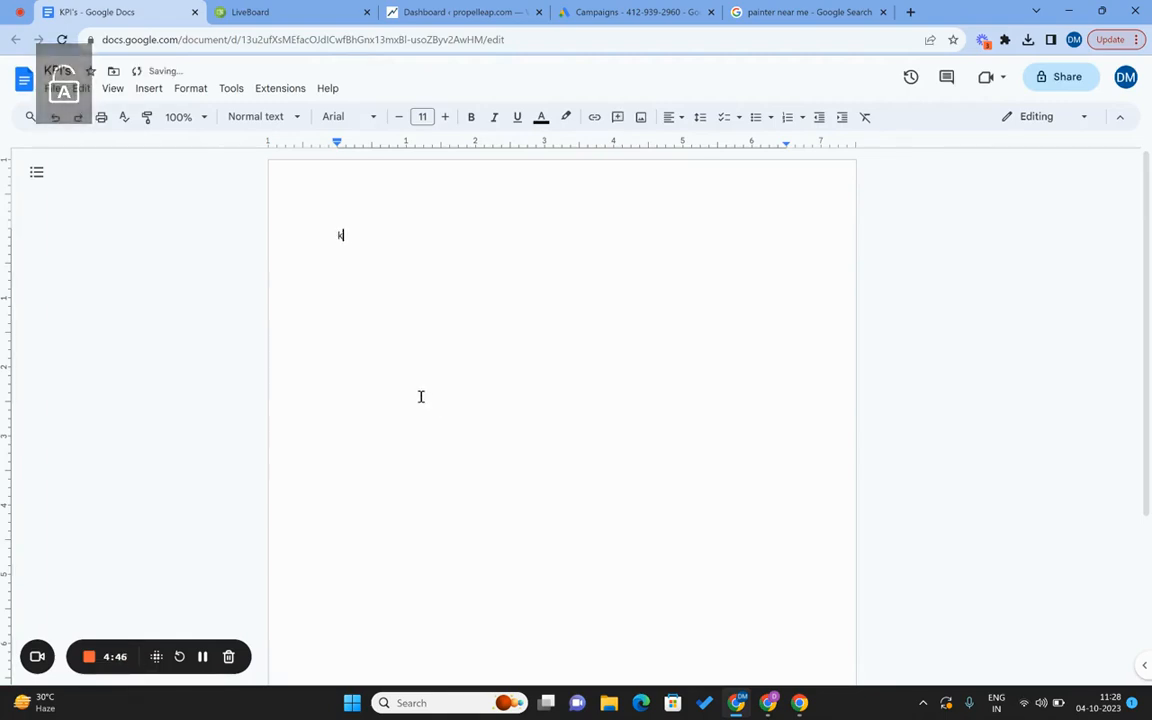
{"action": "type", "text": "eyword Re"}
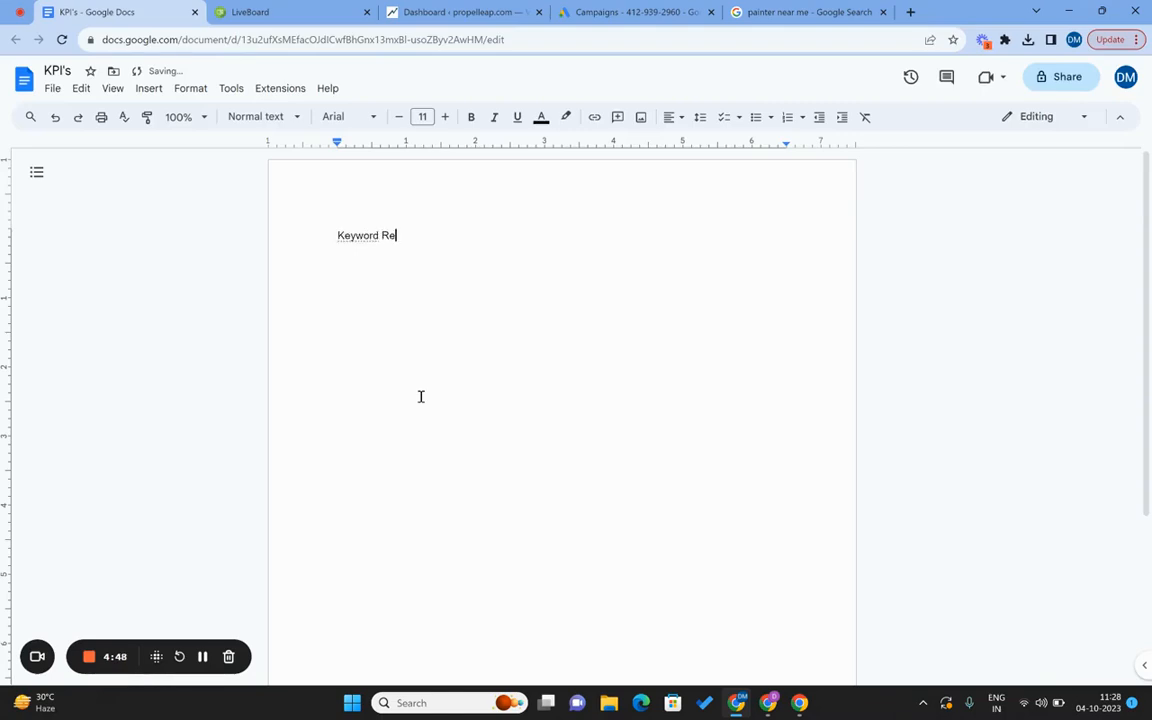
{"action": "type", "text": "searc"}
{"action": "type", "text": "Step 1:"}
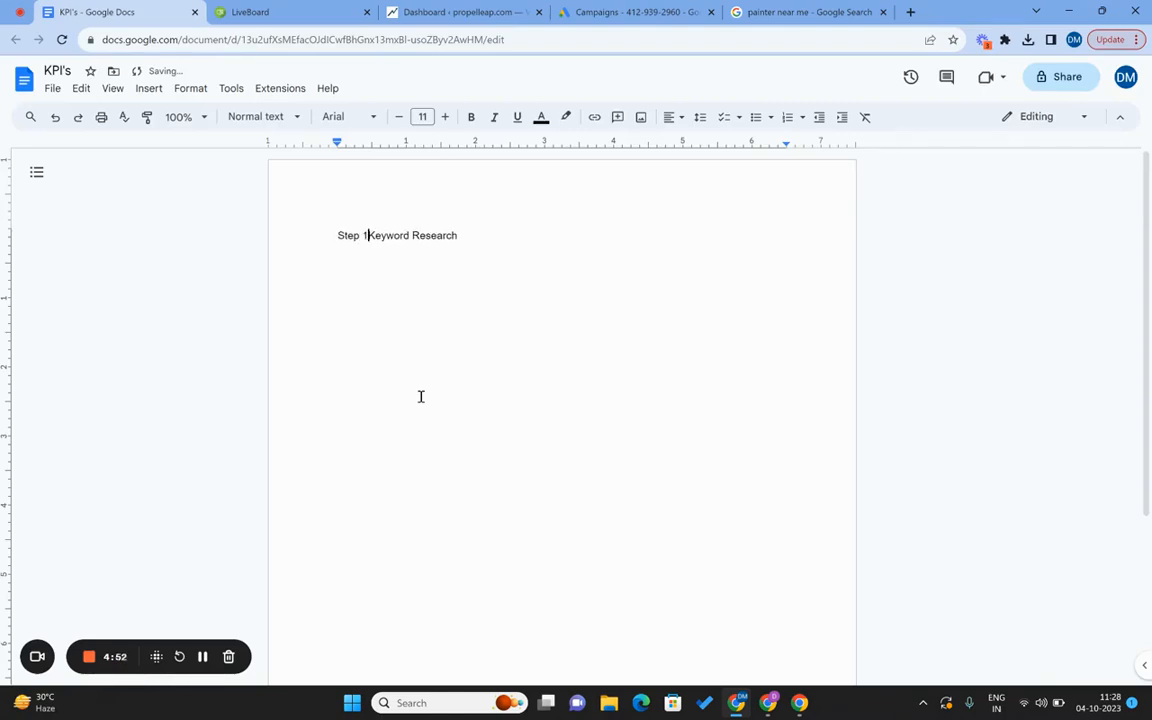
{"action": "key", "text": "End"}
Add 'Step 2: Create custom Conversion | Call from Ads' and 'Step 3: Create a Landing page' lines.
{"action": "key", "text": "Return"}
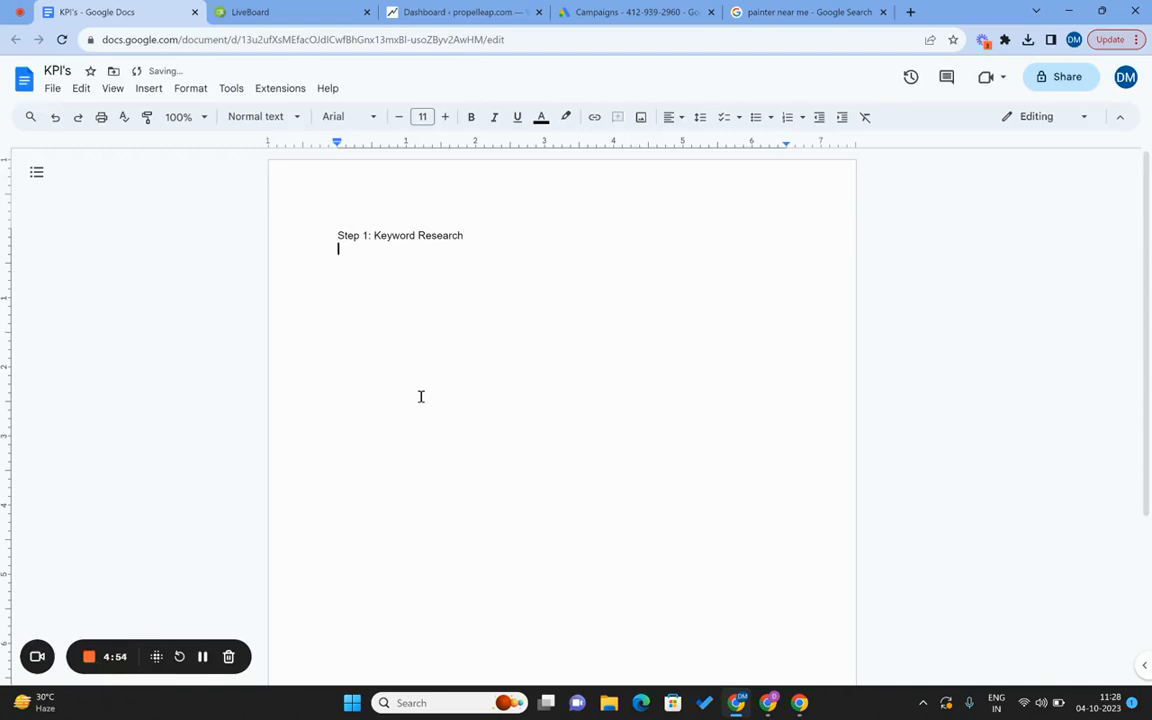
{"action": "type", "text": "Step 2: Create cust"}
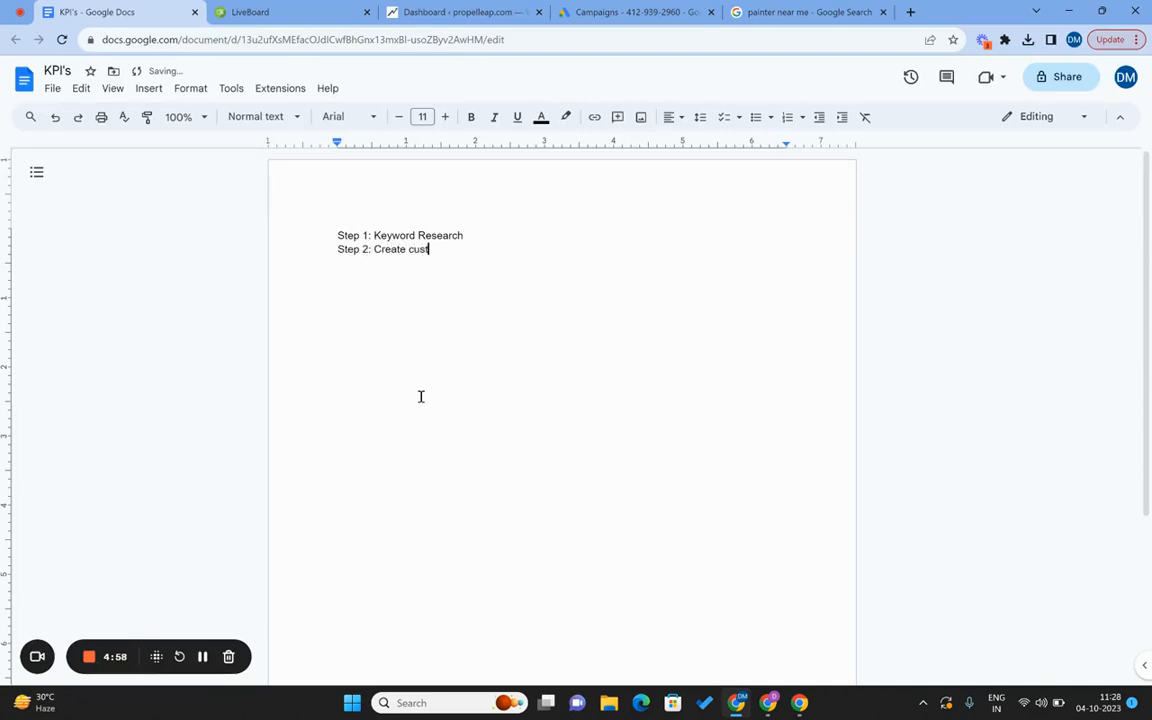
{"action": "type", "text": "om Conversion | Call f"}
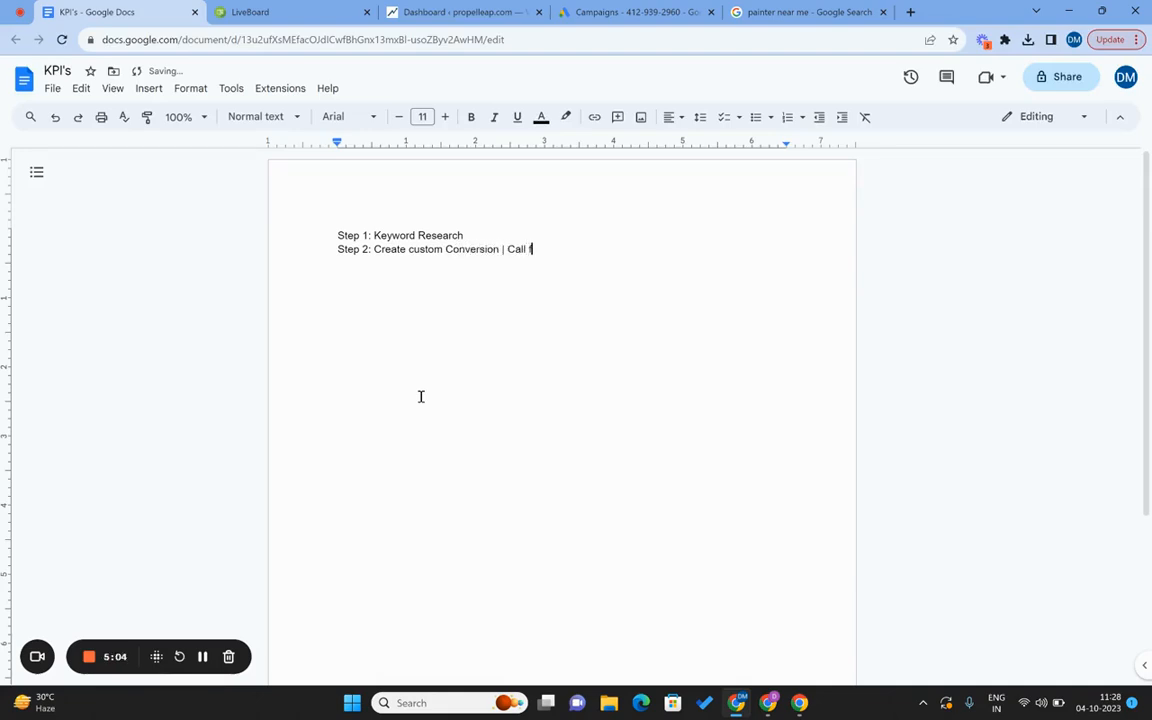
{"action": "type", "text": "rom Ads"}
{"action": "key", "text": "Return"}
{"action": "type", "text": "Step 3: Create "}
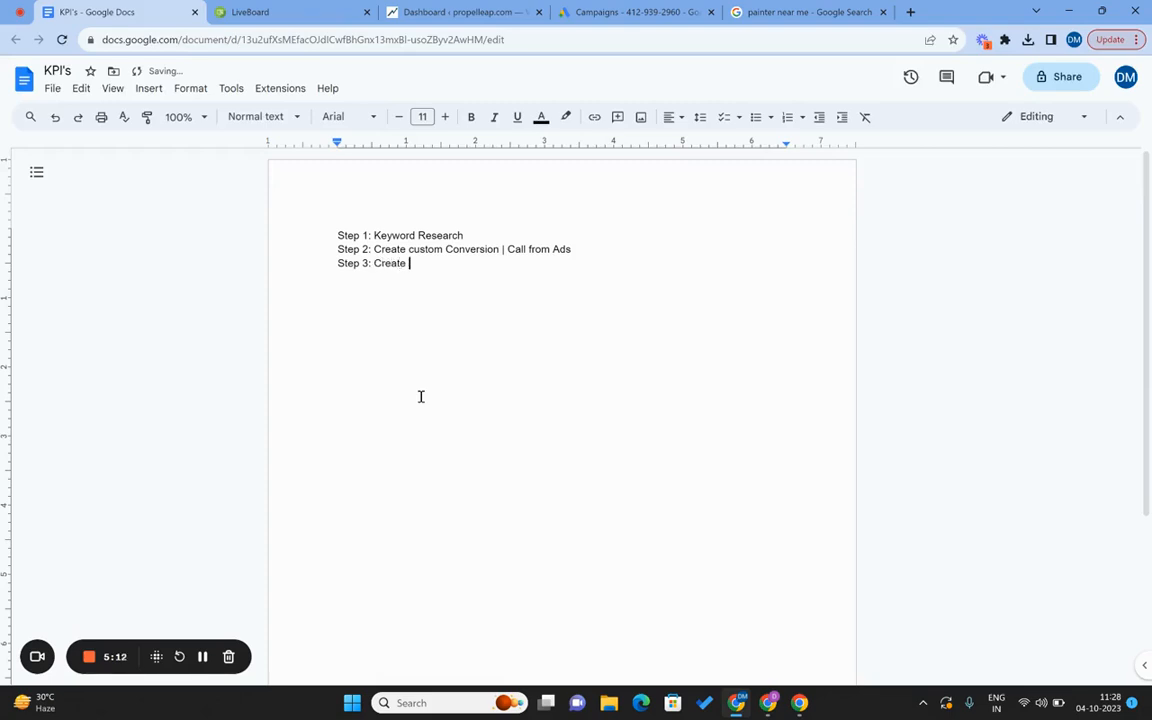
{"action": "type", "text": "a Landing page"}
{"action": "key", "text": "Return"}
{"action": "key", "text": "shift+Up"}
{"action": "key", "text": "shift+Up"}
{"action": "key", "text": "shift+Up"}
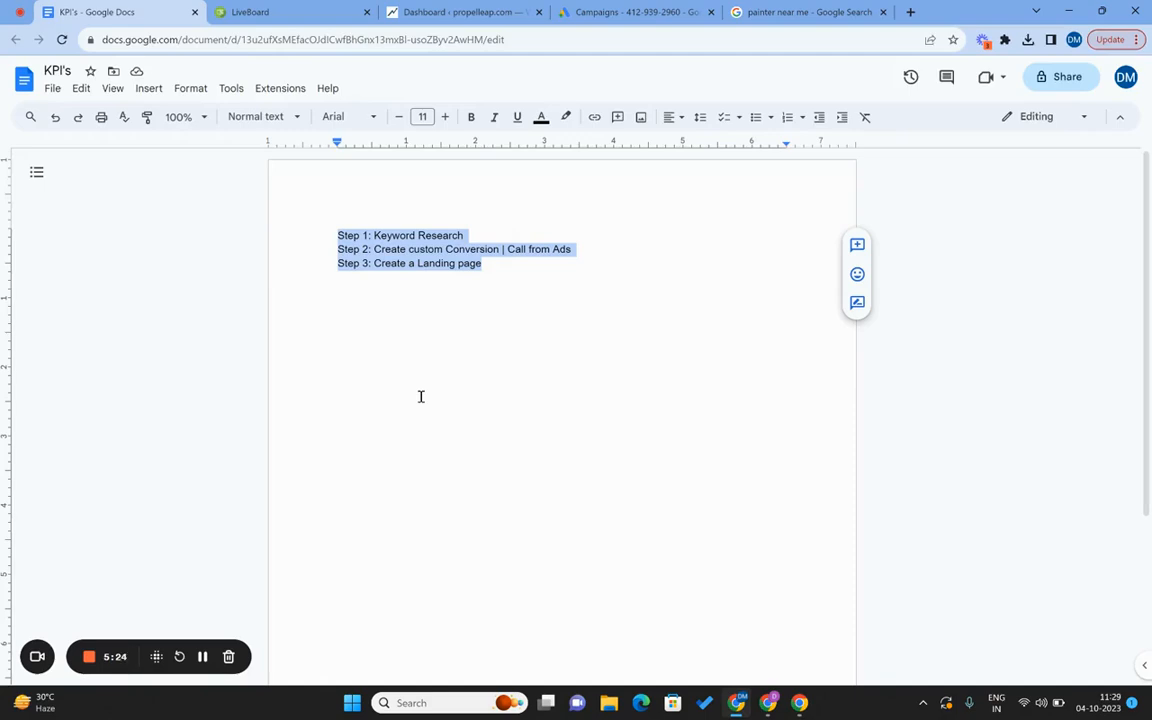
{"action": "left_click", "coordinate": [605, 12]}
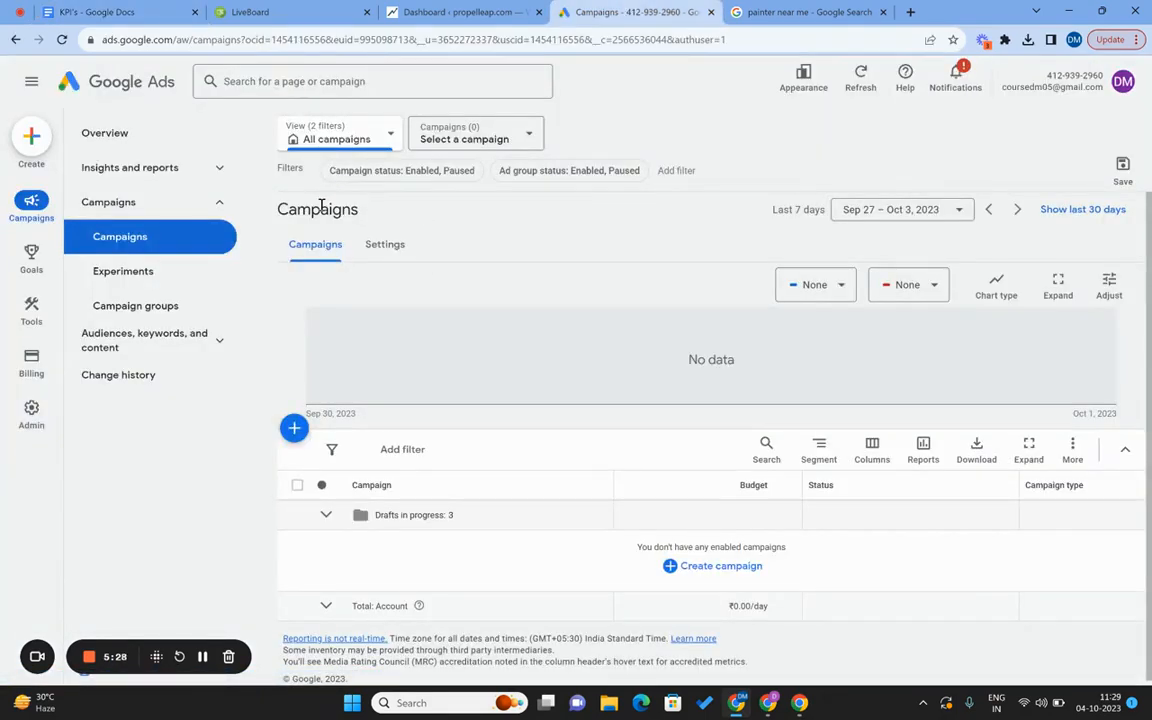
Discover Keyword Planner ideas for 'spoken english coaching', yielding 93 keyword ideas.
{"action": "mouse_move", "coordinate": [32, 318]}
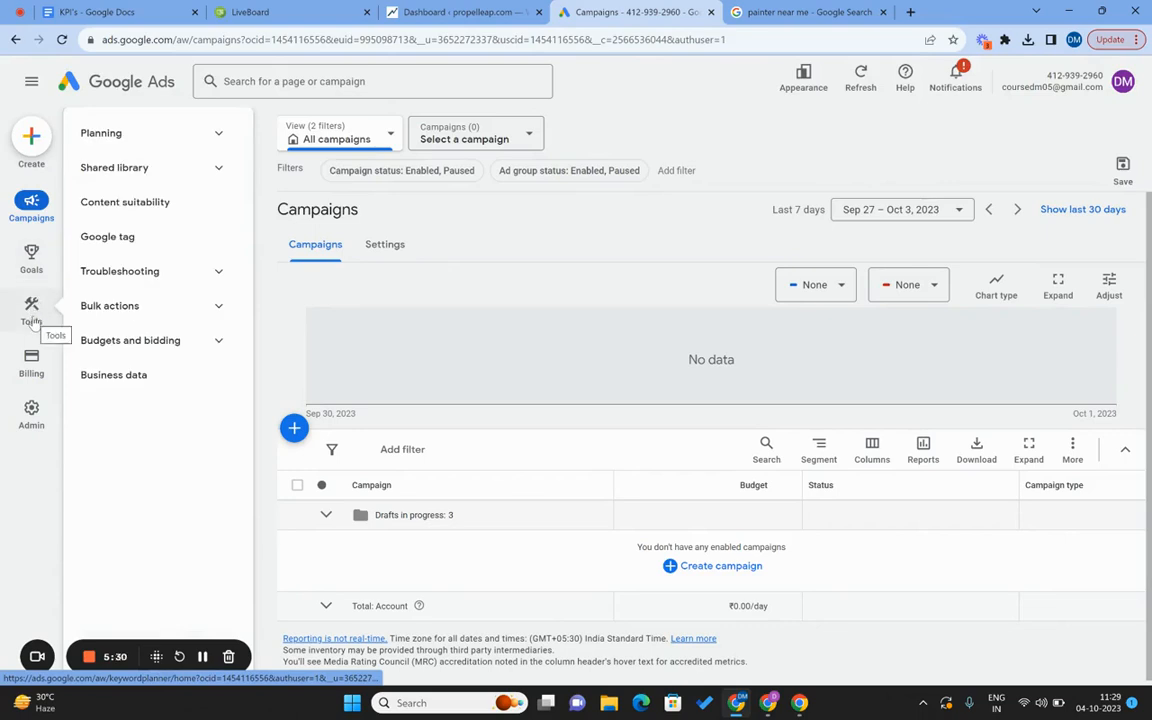
{"action": "left_click", "coordinate": [219, 136]}
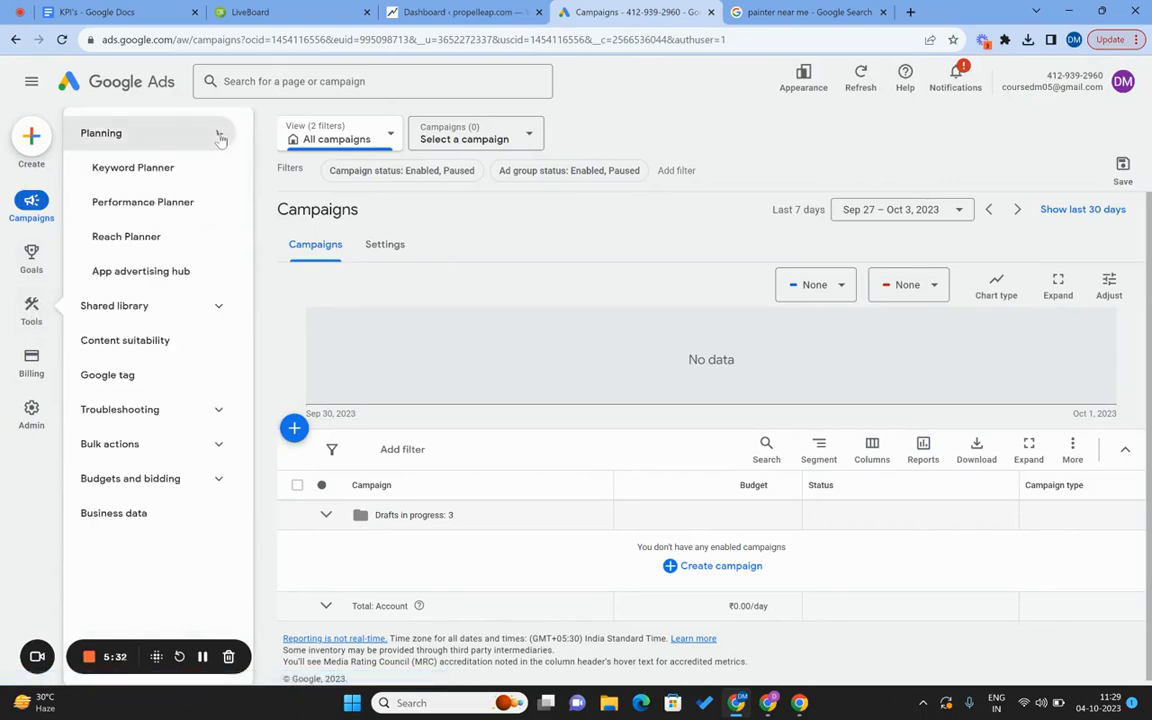
{"action": "left_click", "coordinate": [145, 185]}
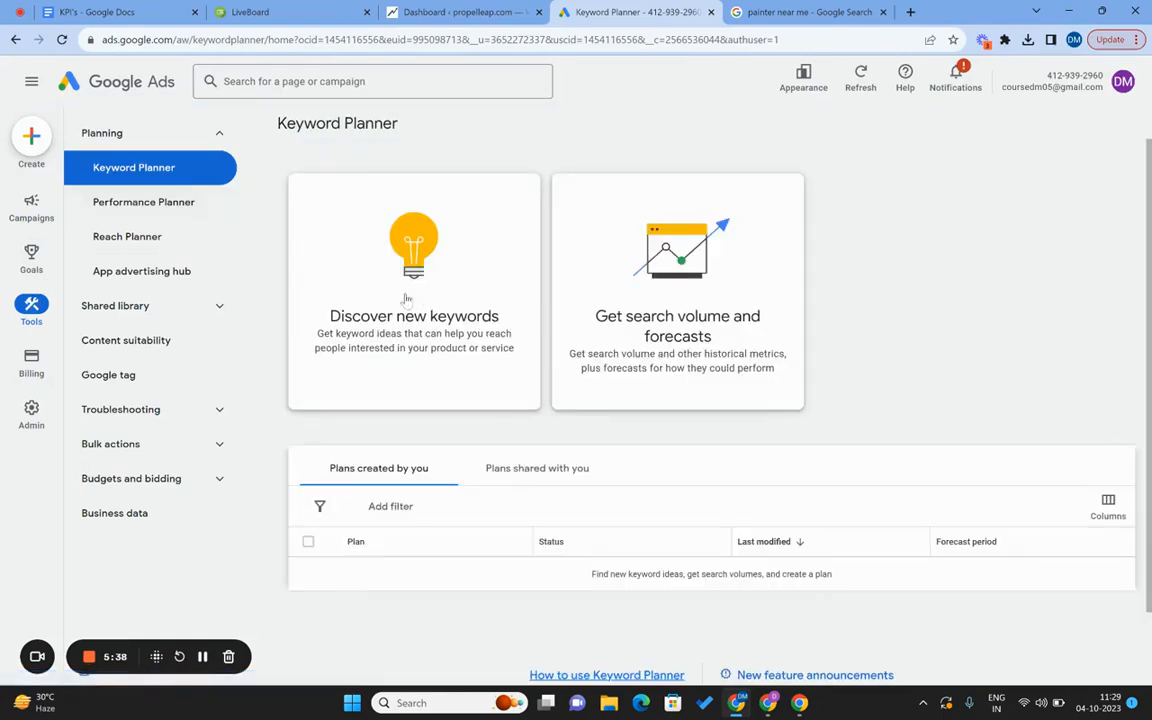
{"action": "left_click", "coordinate": [416, 319]}
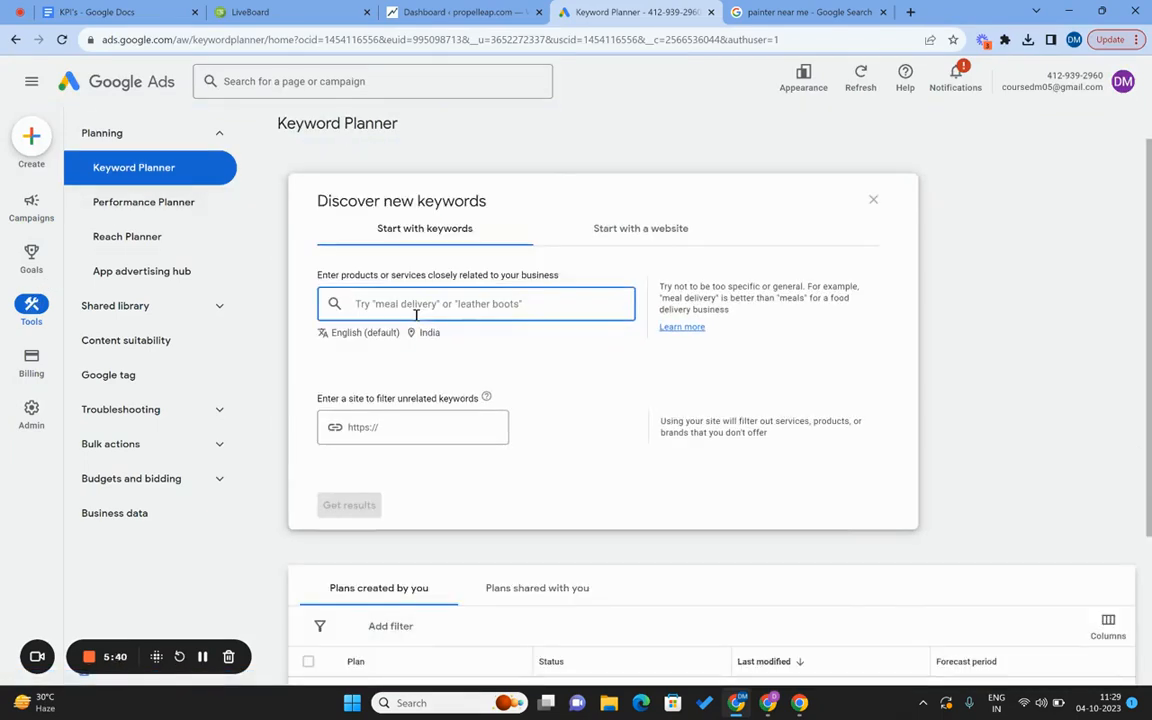
{"action": "type", "text": "spo"}
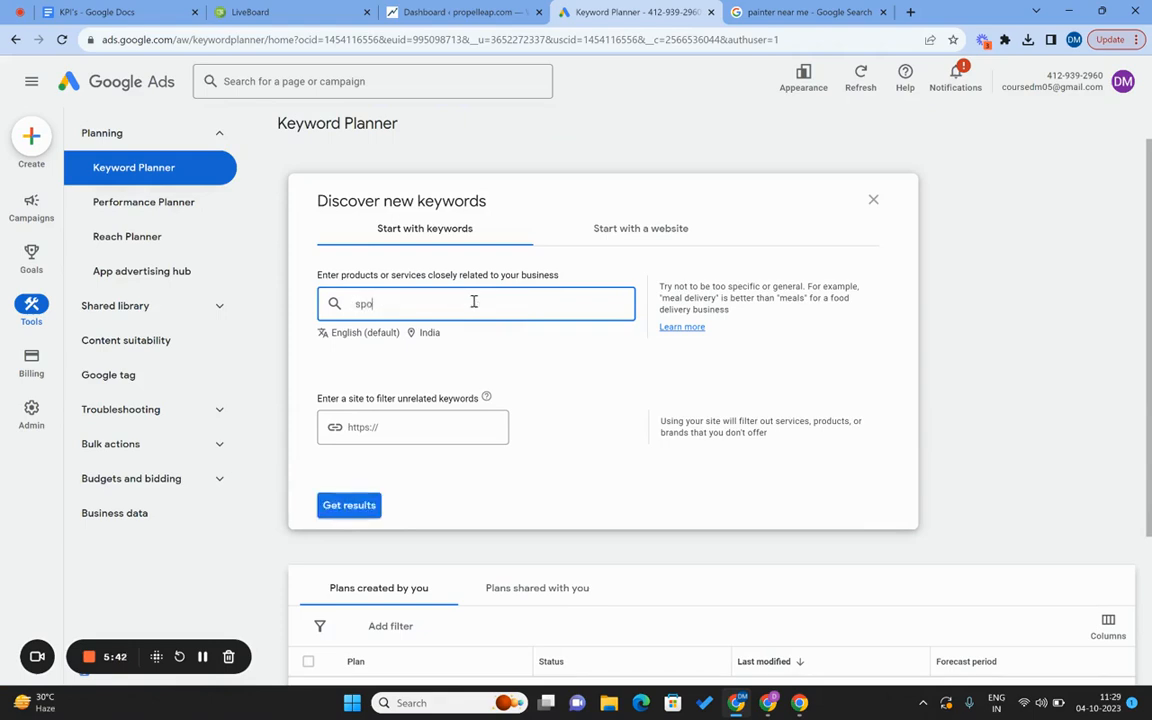
{"action": "type", "text": "ken english coaching"}
{"action": "key", "text": "Return"}
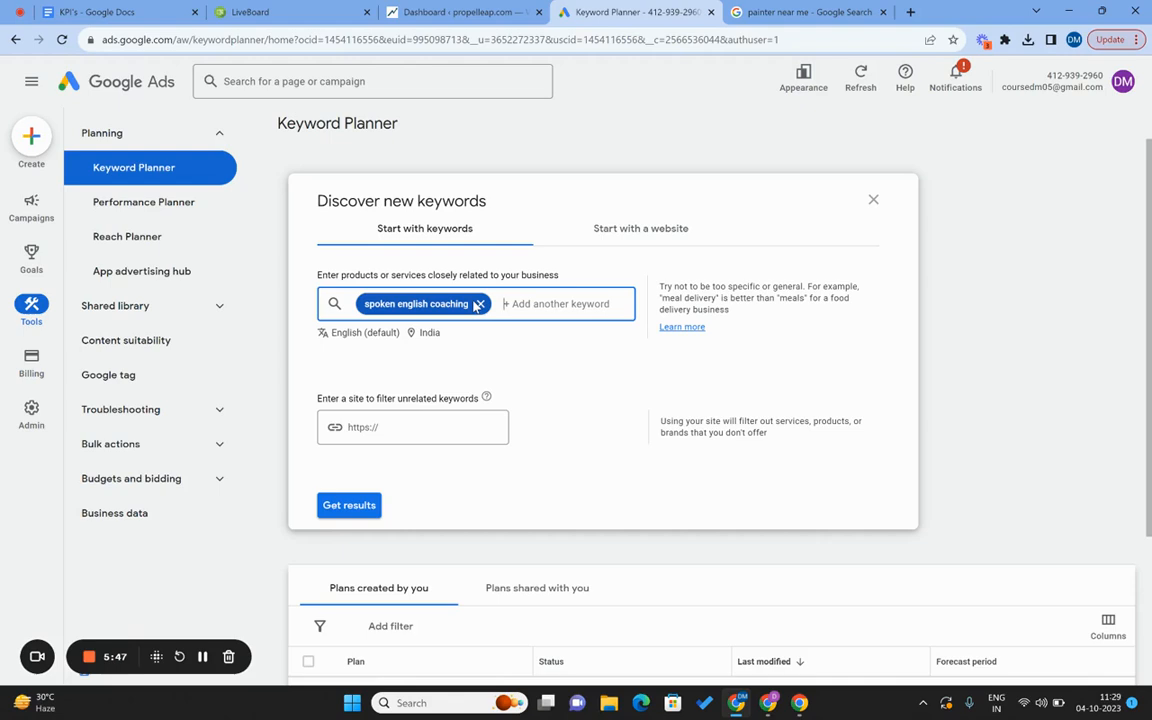
{"action": "left_click", "coordinate": [372, 506]}
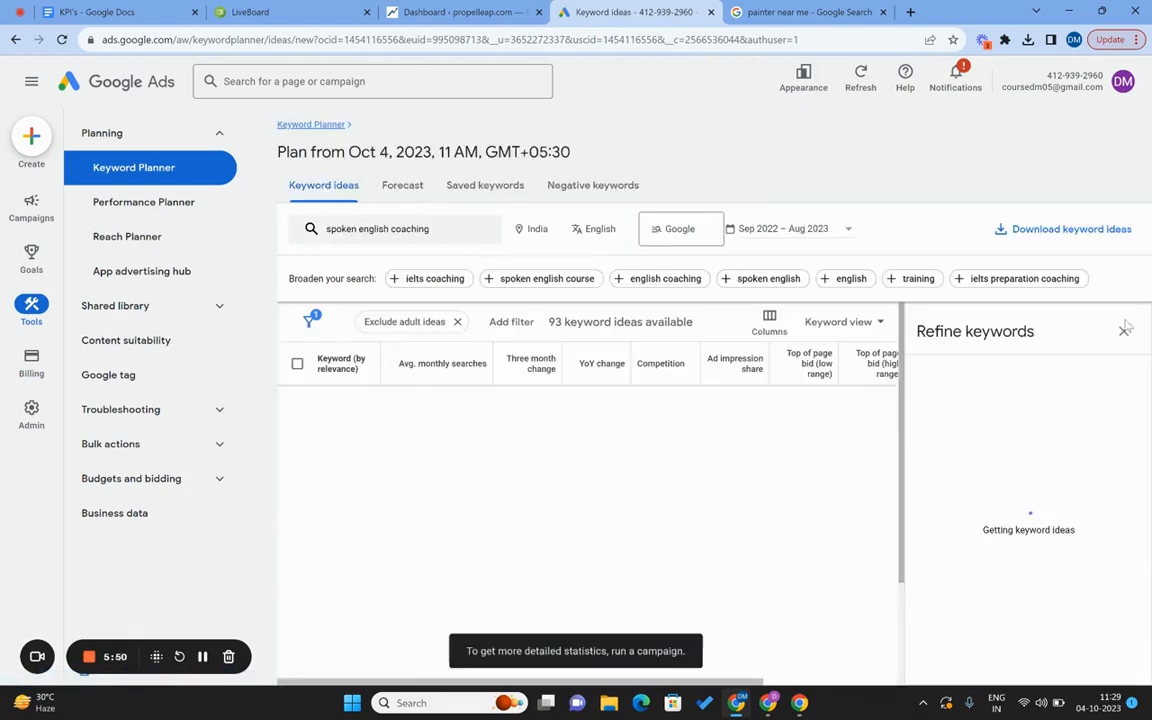
Add 'spoken english course' as a seed keyword for 942 ideas and widen the Keyword column.
{"action": "left_click", "coordinate": [1124, 331]}
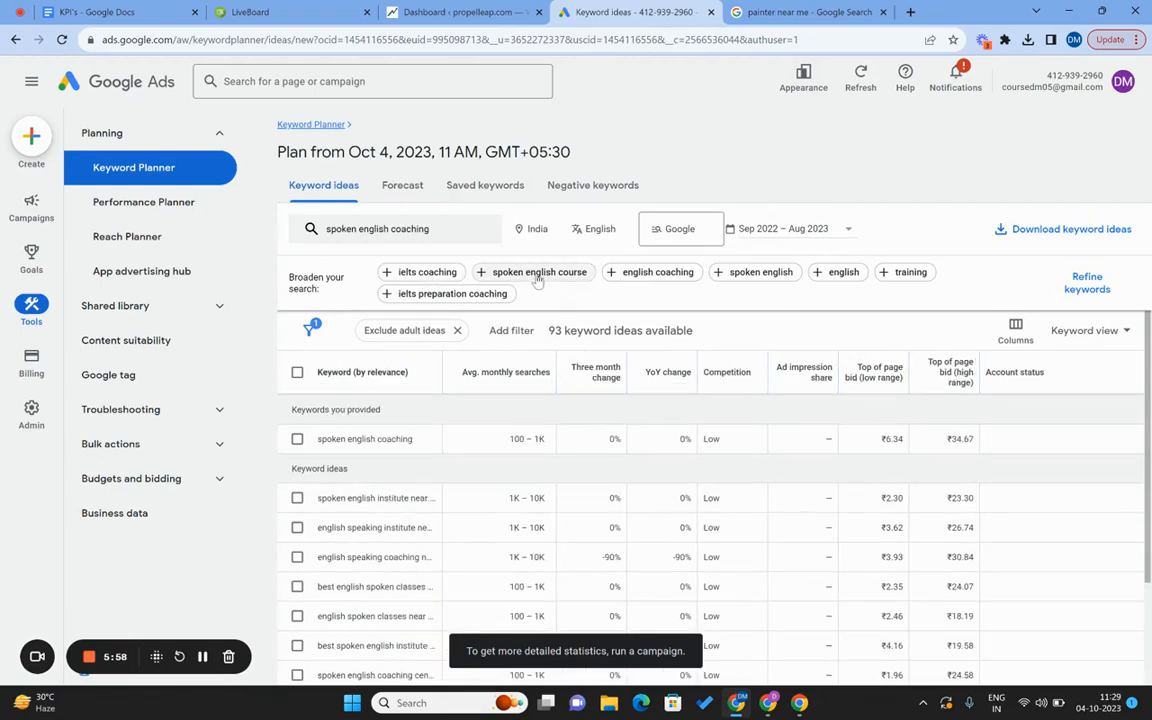
{"action": "left_click", "coordinate": [537, 279]}
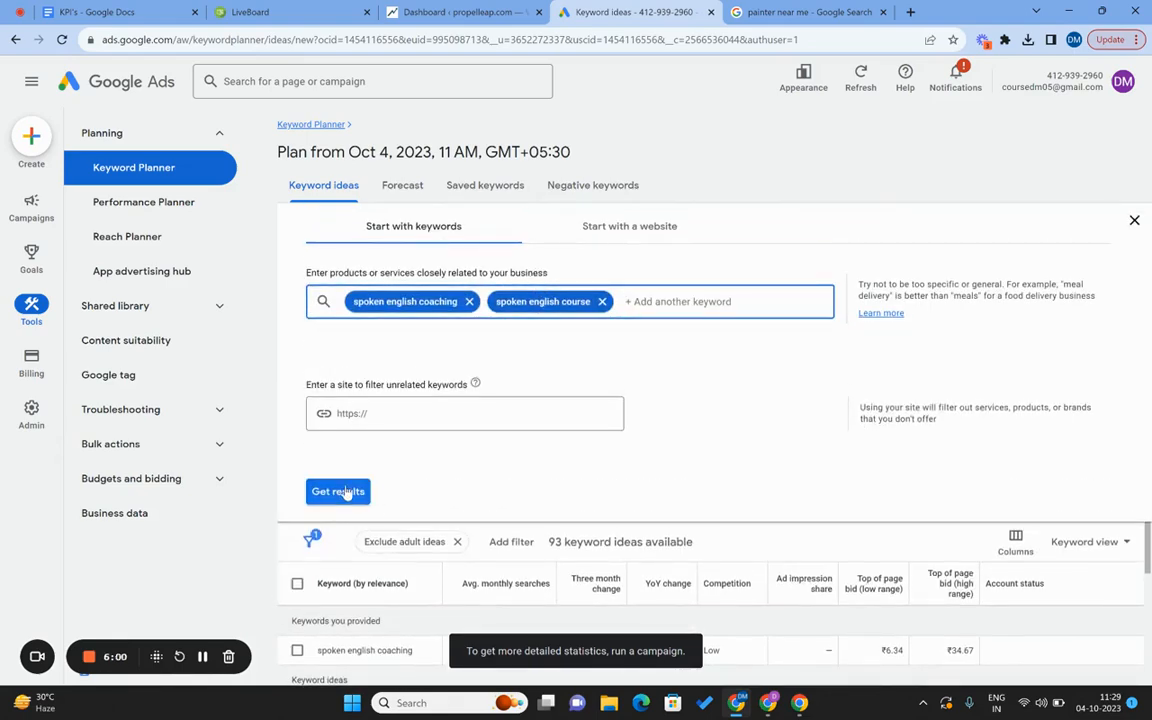
{"action": "left_click", "coordinate": [340, 491]}
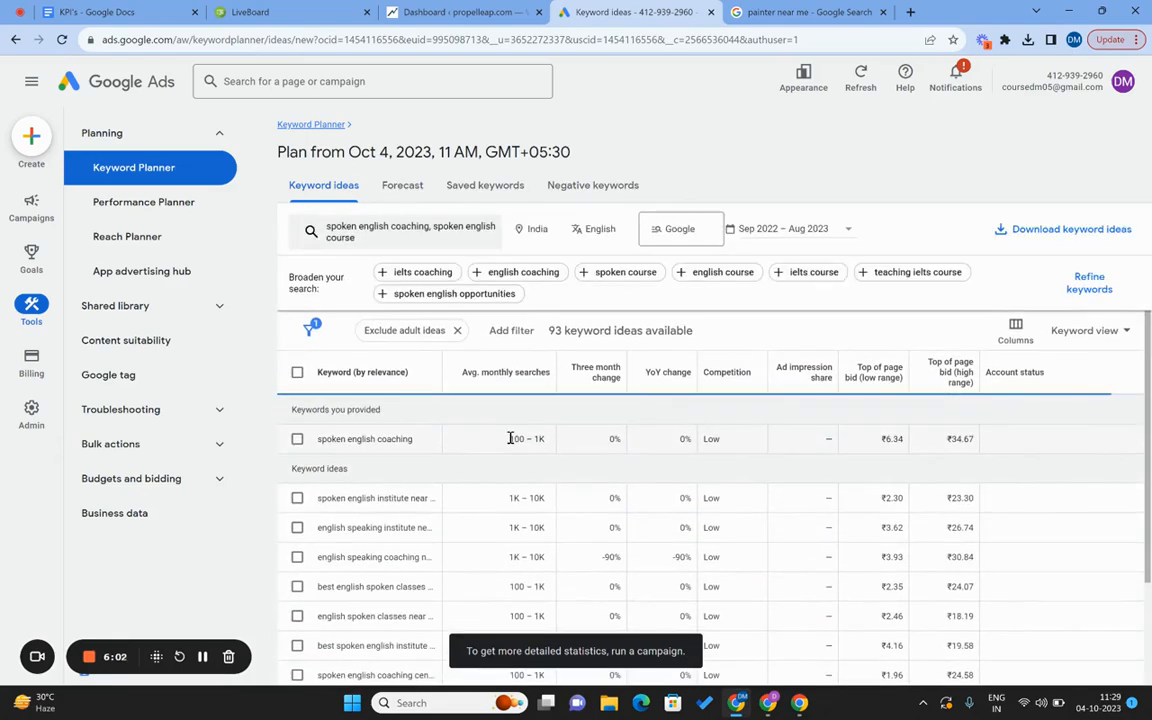
{"action": "scroll", "coordinate": [490, 485], "scroll_direction": "down", "scroll_amount": 2}
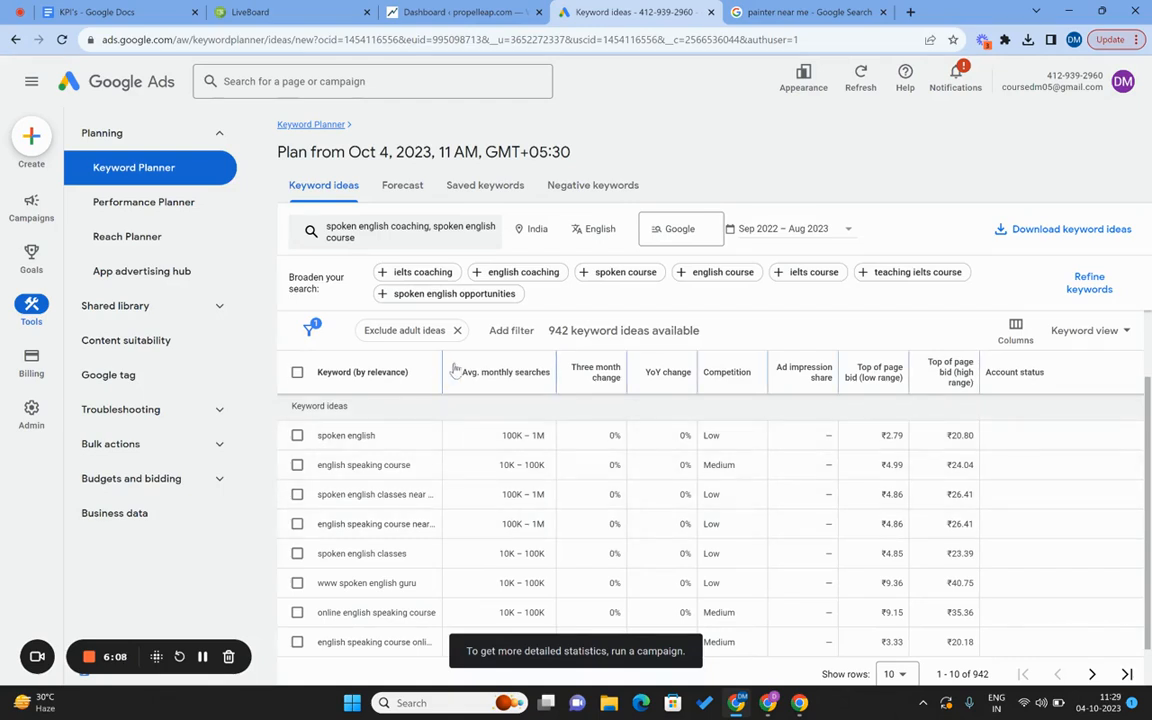
{"action": "left_click_drag", "start_coordinate": [443, 363], "coordinate": [488, 363]}
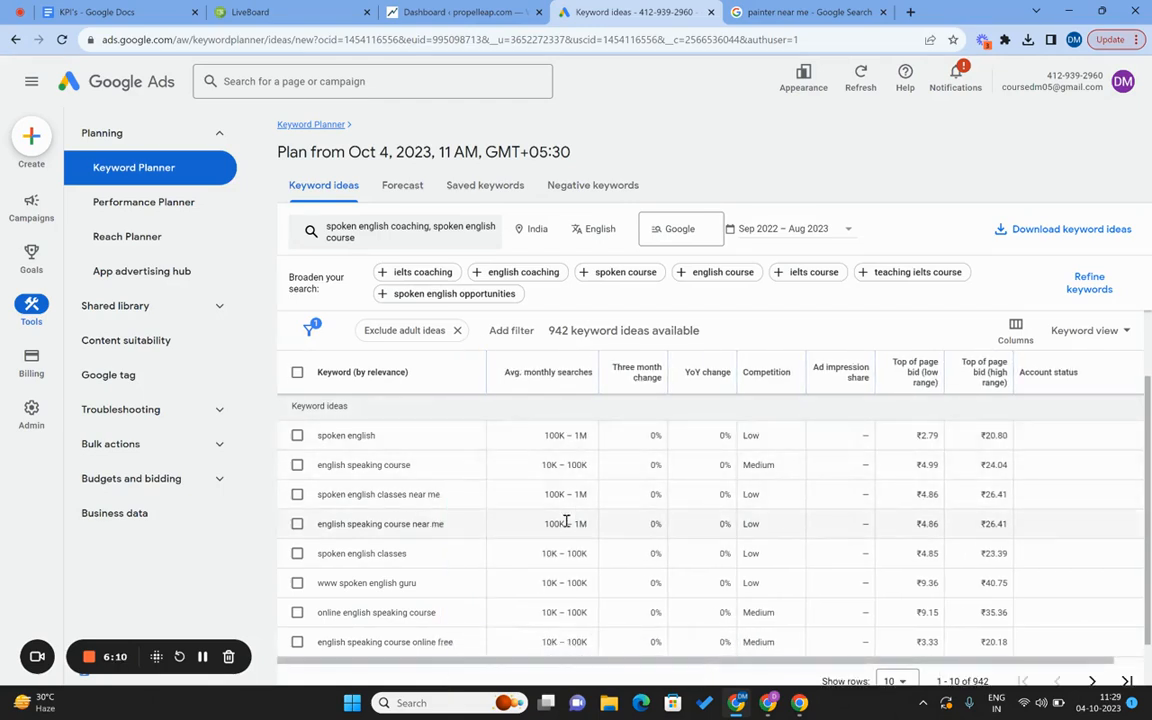
{"action": "scroll", "coordinate": [567, 527], "scroll_direction": "down", "scroll_amount": 1}
{"action": "scroll", "coordinate": [567, 527], "scroll_direction": "down", "scroll_amount": 1}
{"action": "scroll", "coordinate": [567, 527], "scroll_direction": "up", "scroll_amount": 3}
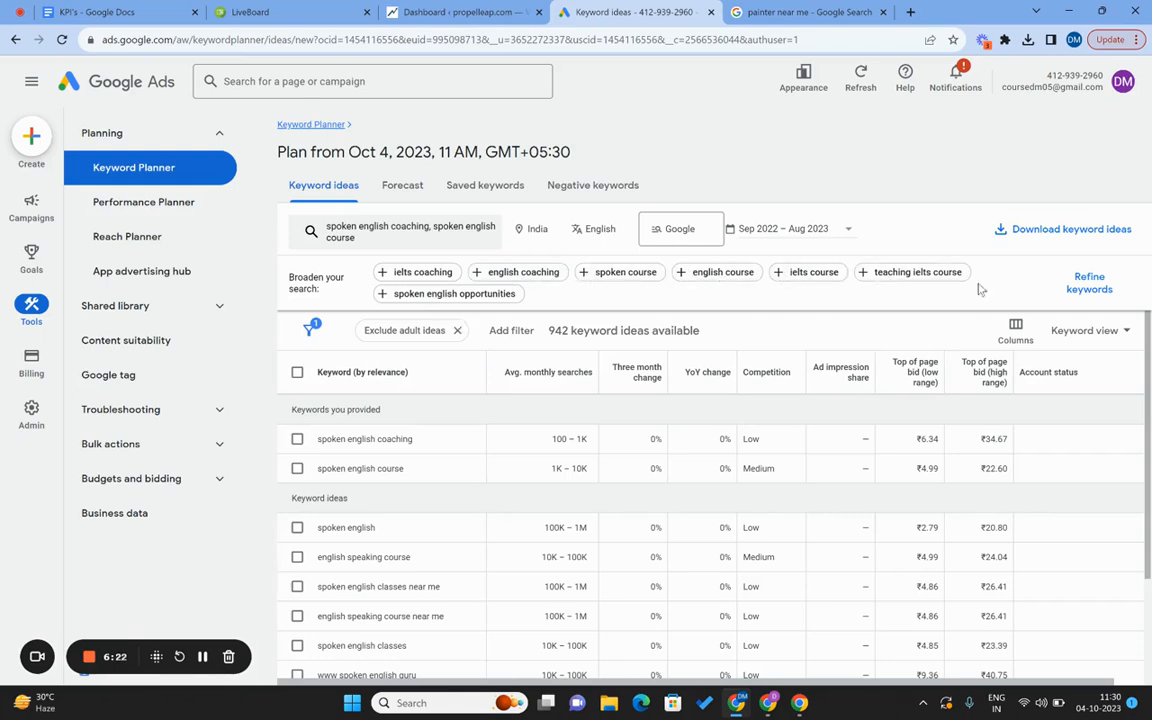
{"action": "scroll", "coordinate": [672, 507], "scroll_direction": "down", "scroll_amount": 3}
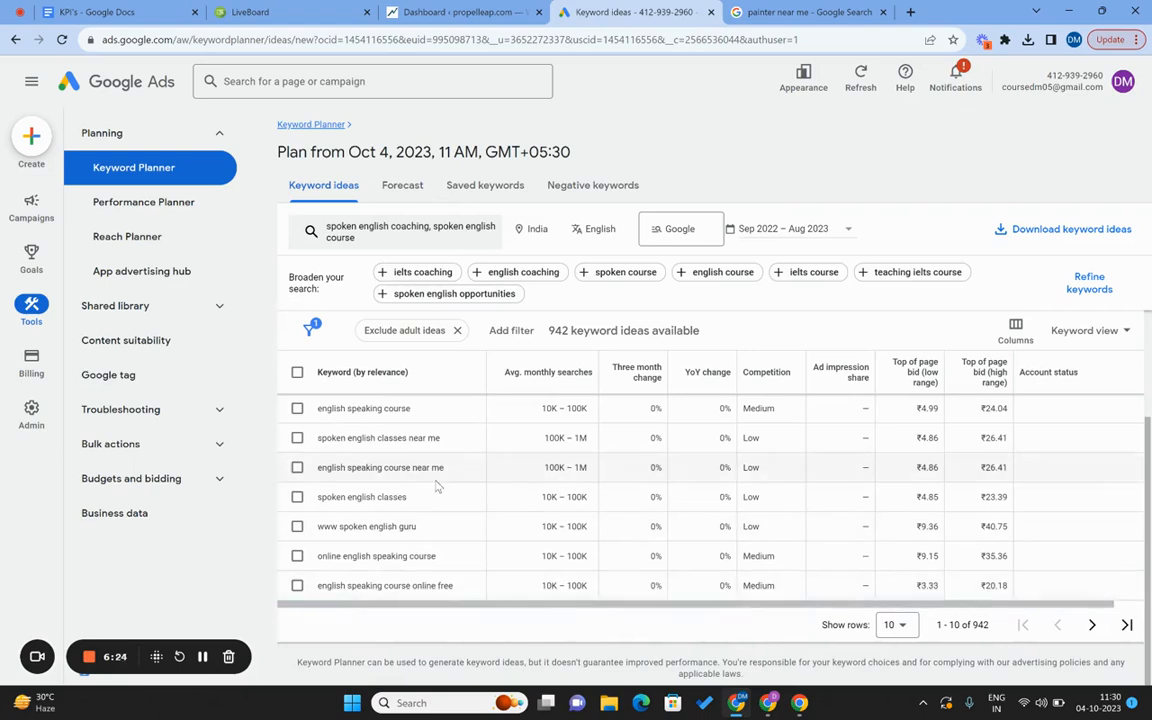
{"action": "scroll", "coordinate": [437, 486], "scroll_direction": "up", "scroll_amount": 3}
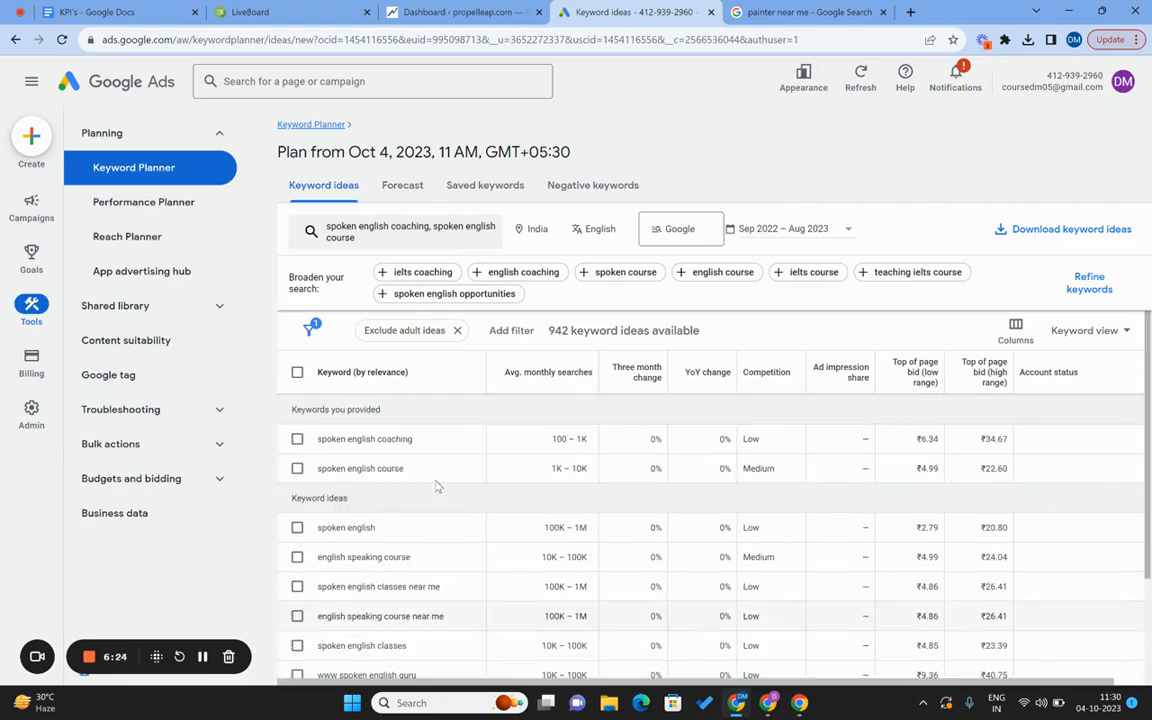
Export the 942 keyword ideas to a new Google Sheets file in My Drive and open it.
{"action": "left_click", "coordinate": [1029, 243]}
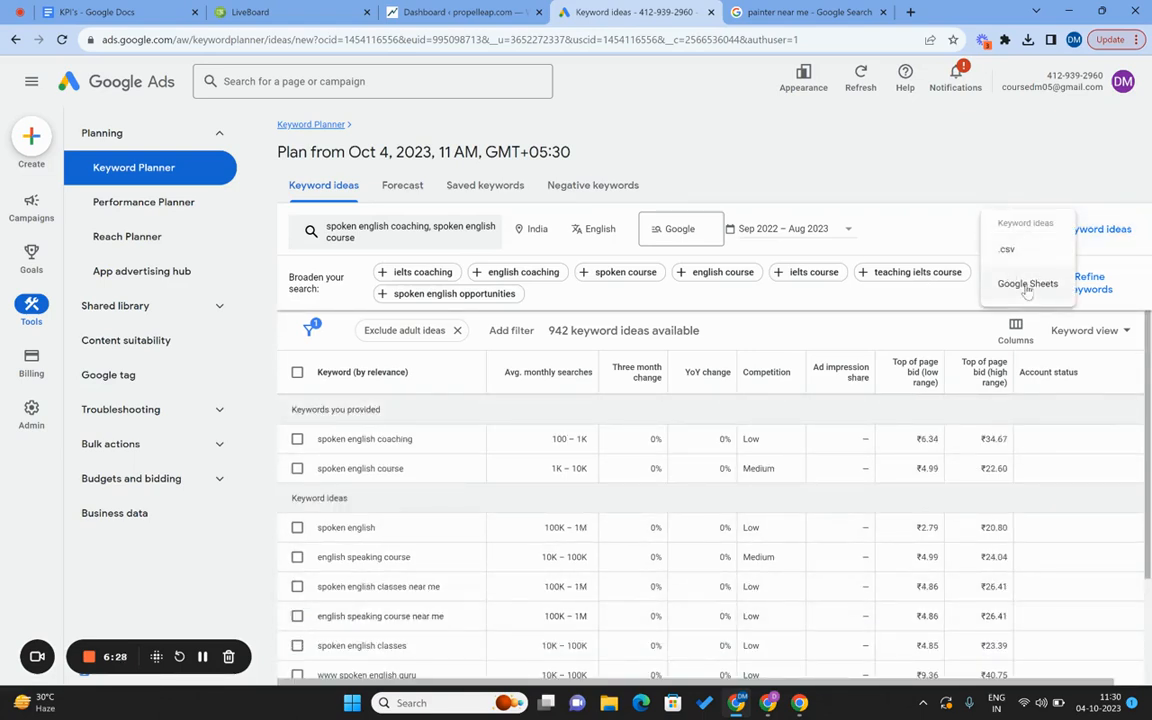
{"action": "left_click", "coordinate": [1027, 286]}
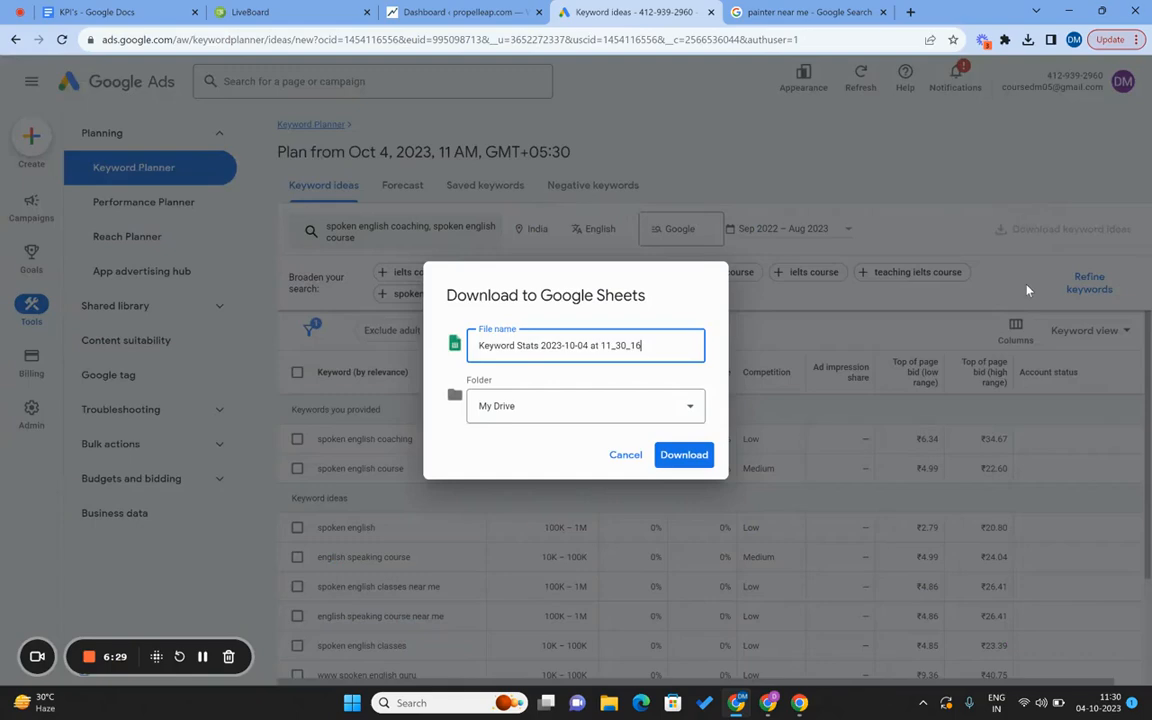
{"action": "left_click", "coordinate": [680, 456]}
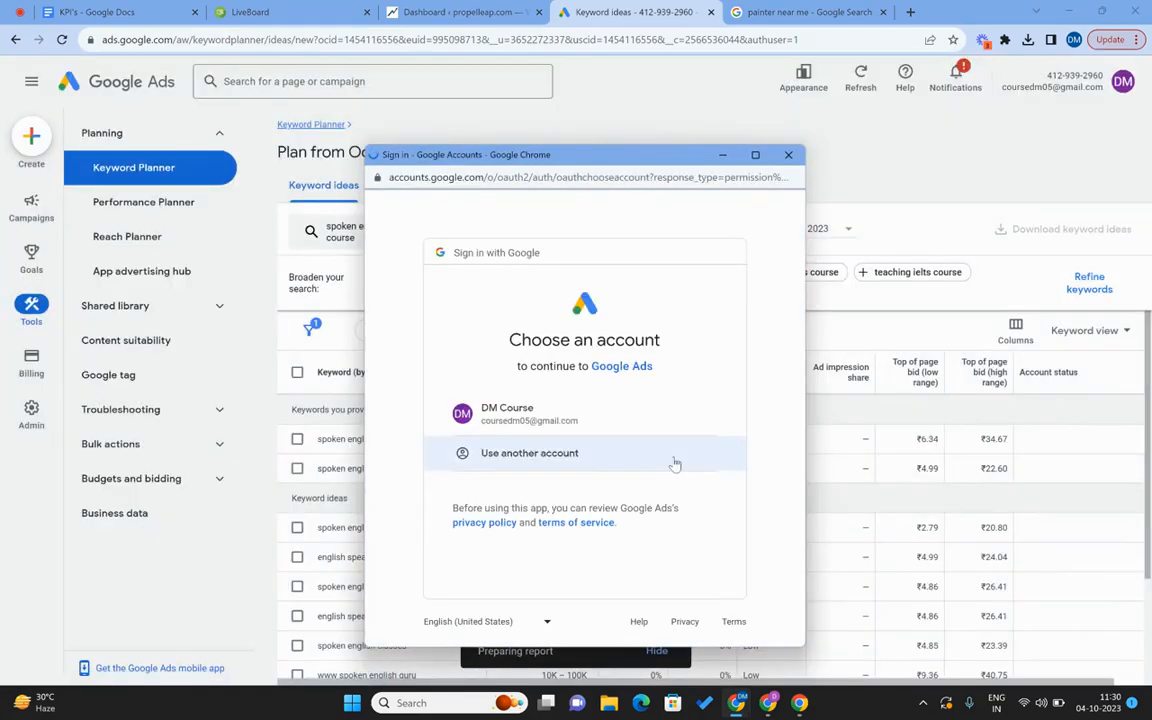
{"action": "left_click", "coordinate": [557, 419]}
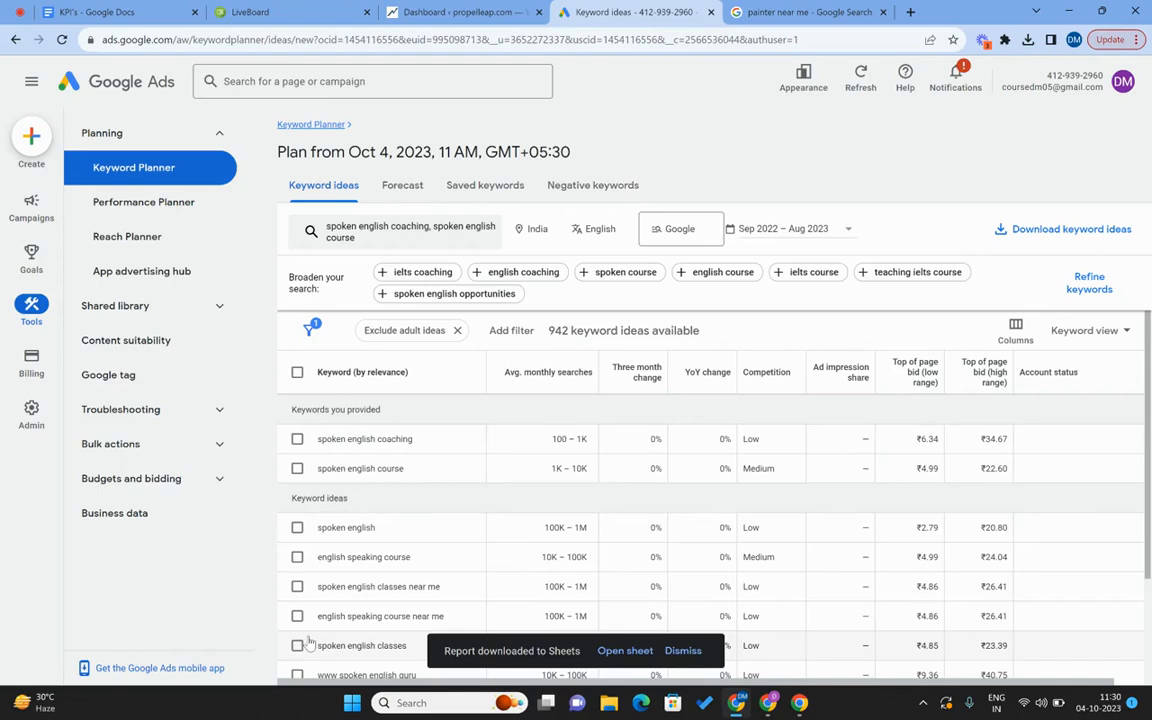
{"action": "left_click", "coordinate": [626, 651]}
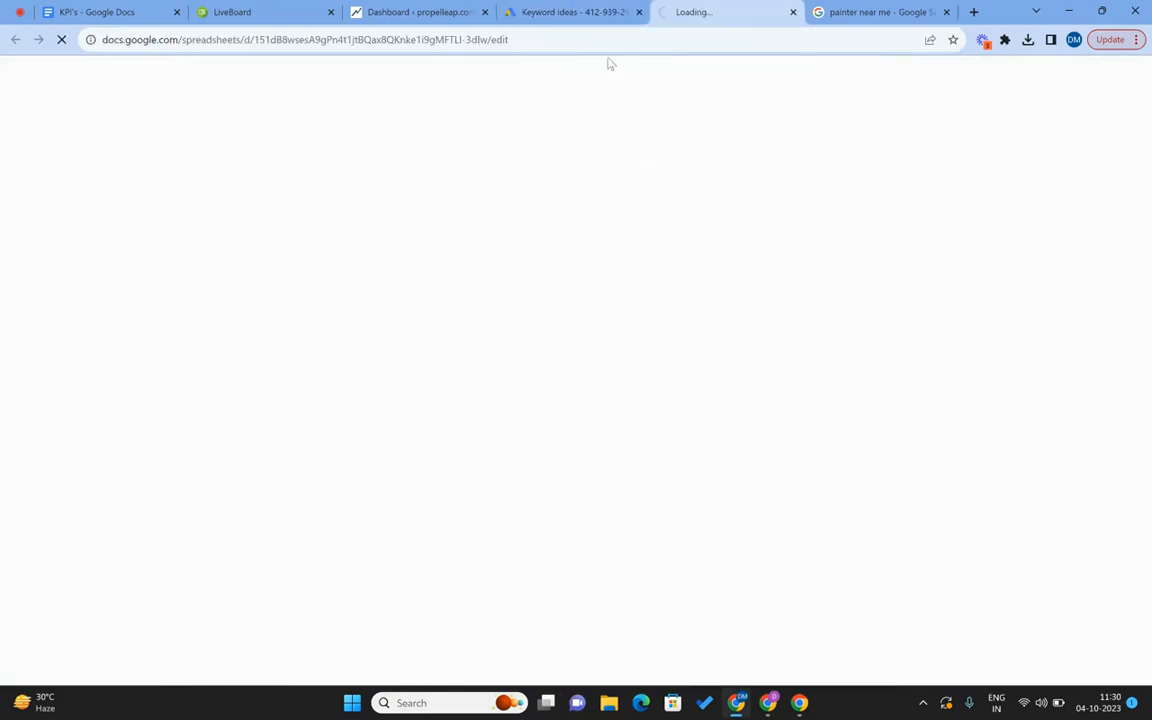
Delete the two title rows at the top of the Keyword Stats sheet.
{"action": "left_click", "coordinate": [540, 12]}
{"action": "left_click", "coordinate": [703, 10]}
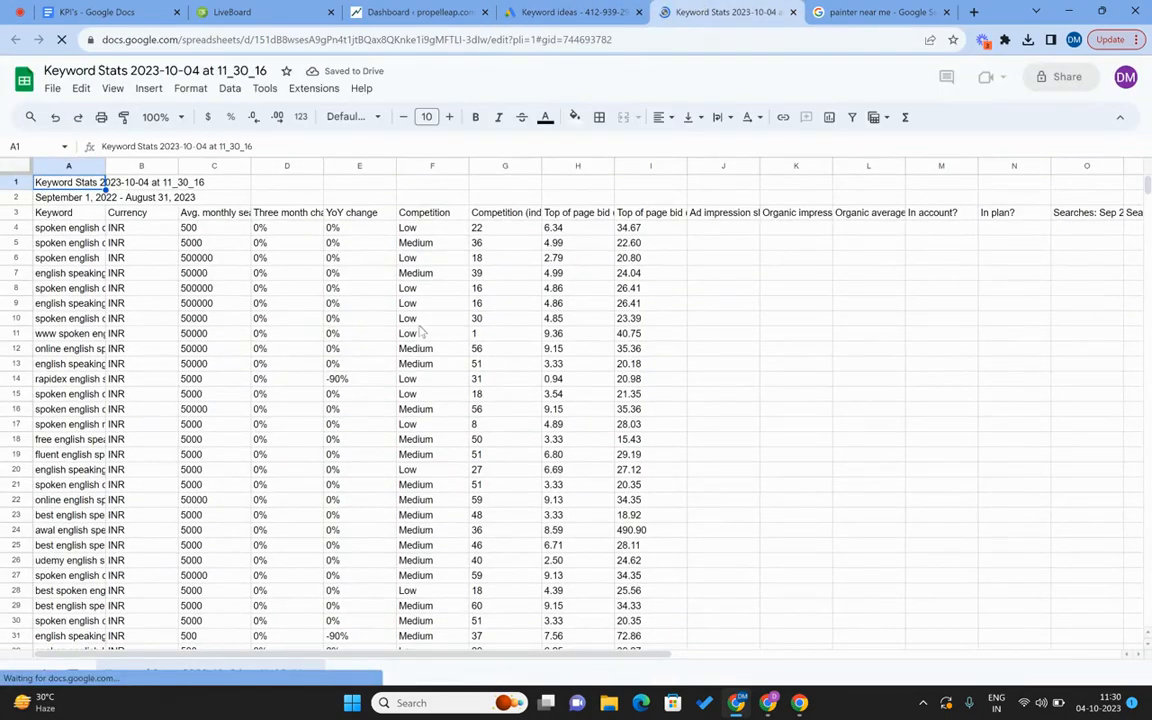
{"action": "left_click", "coordinate": [84, 195]}
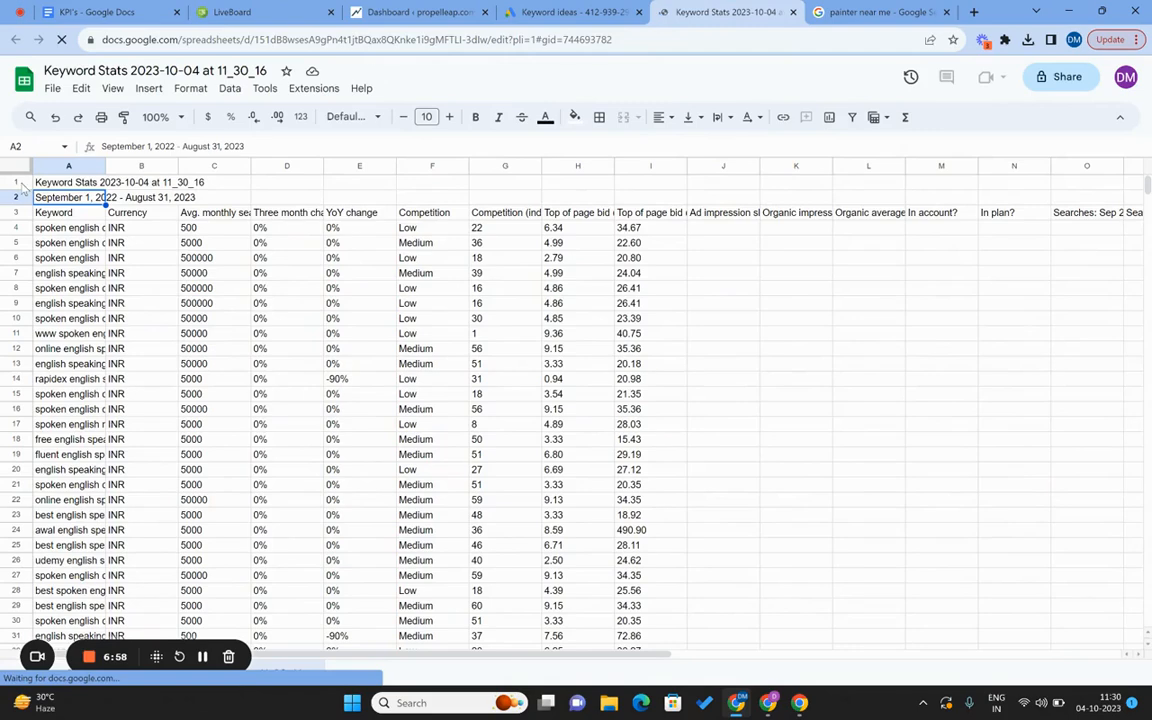
{"action": "left_click_drag", "start_coordinate": [17, 183], "coordinate": [17, 199]}
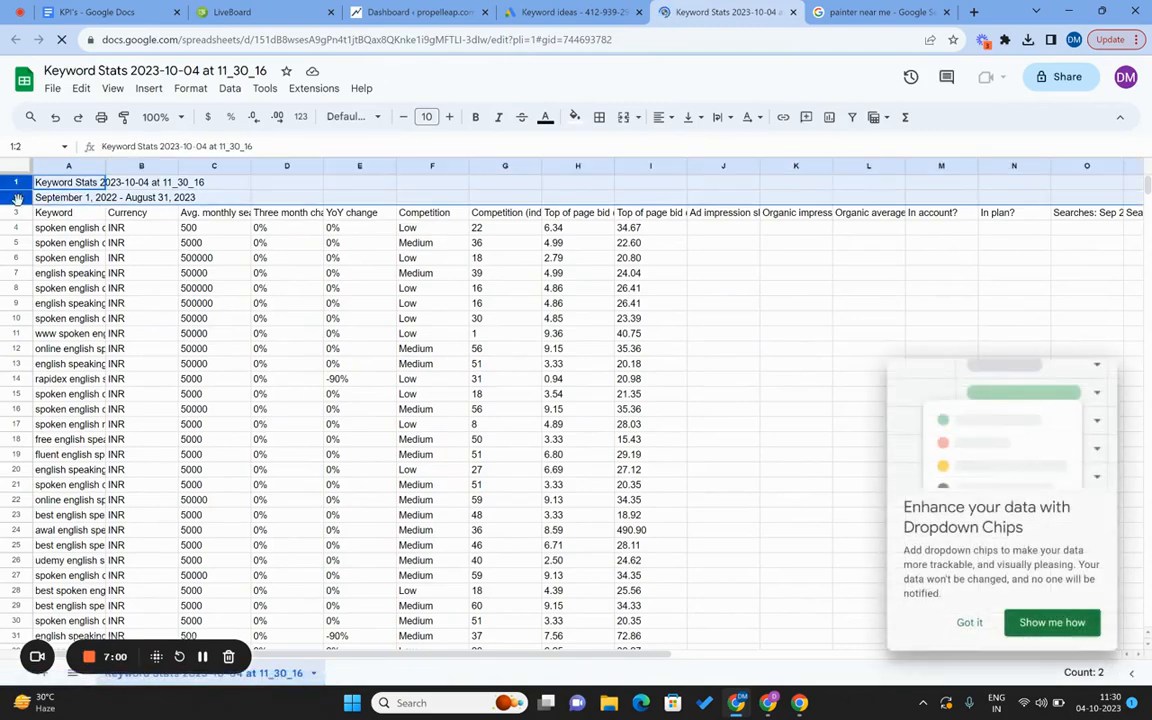
{"action": "left_click", "coordinate": [967, 624]}
{"action": "left_click", "coordinate": [216, 288]}
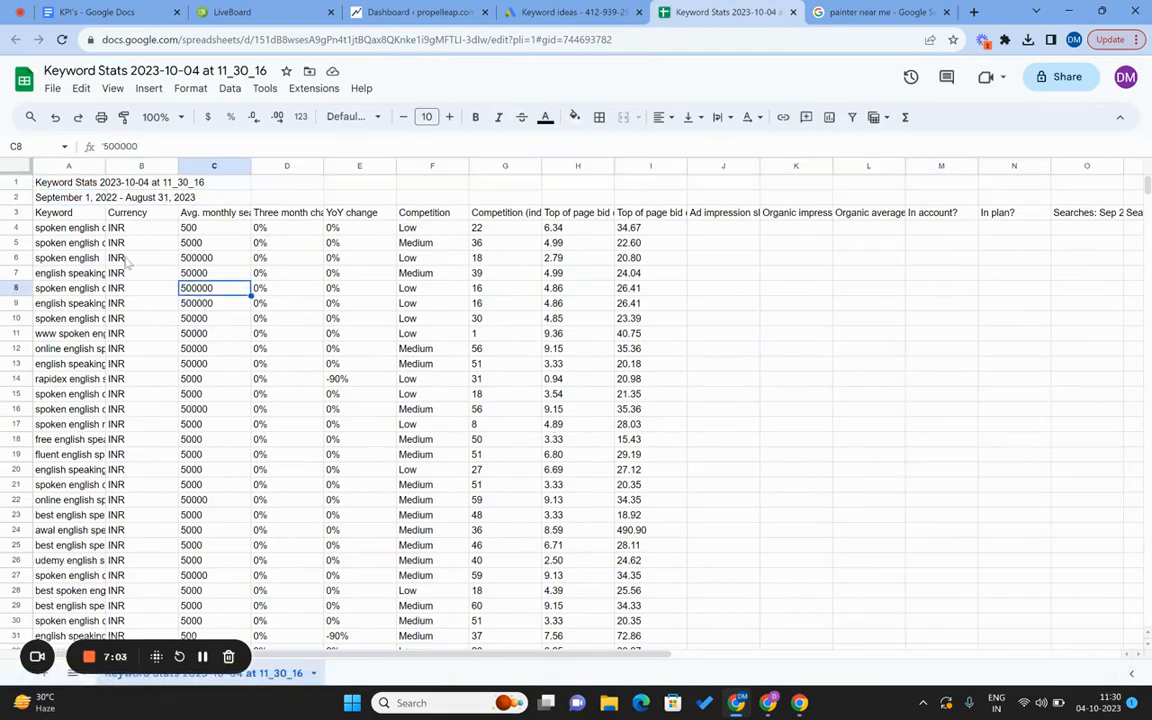
{"action": "left_click", "coordinate": [15, 183]}
{"action": "left_click_drag", "start_coordinate": [15, 183], "coordinate": [15, 198]}
{"action": "right_click", "coordinate": [15, 198]}
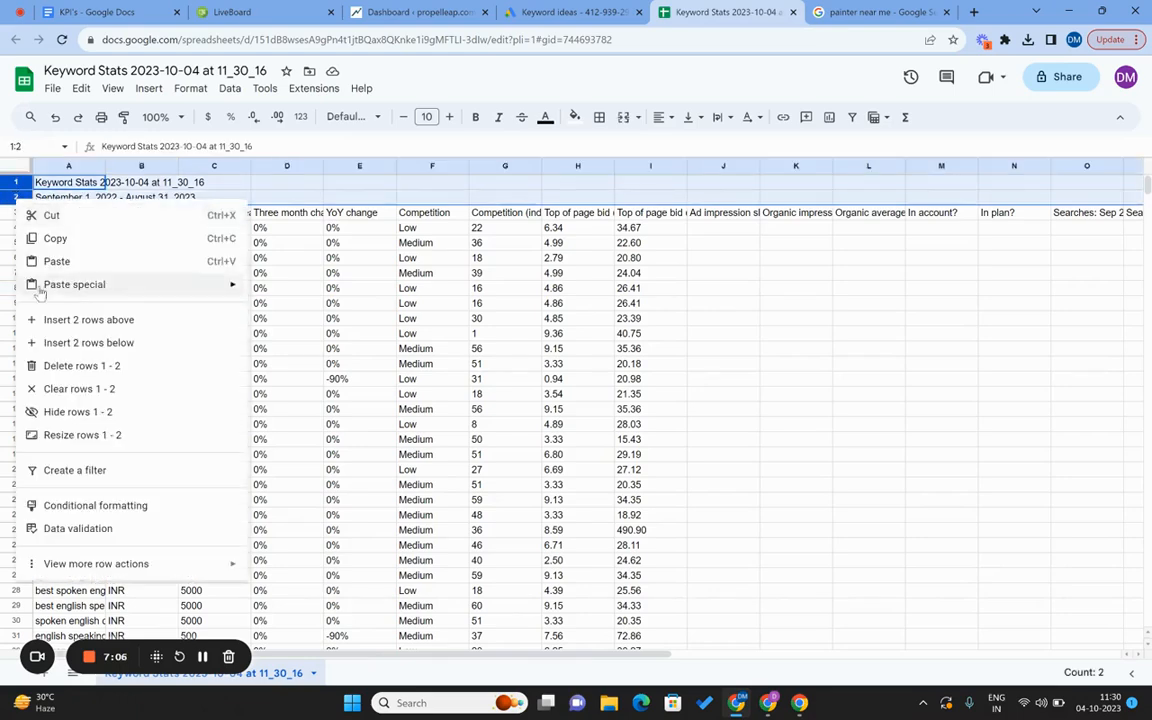
{"action": "left_click", "coordinate": [60, 366]}
{"action": "left_click", "coordinate": [359, 273]}
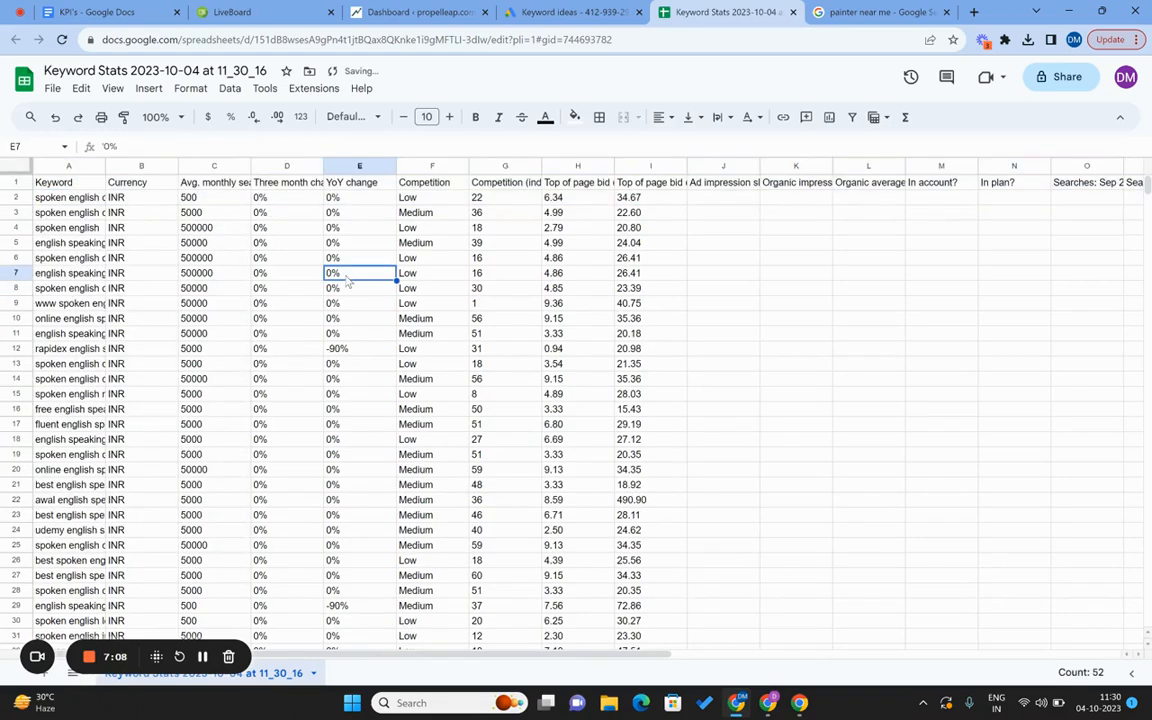
Delete columns J through Z, from Ad impression share onward.
{"action": "left_click_drag", "start_coordinate": [717, 173], "coordinate": [1148, 174]}
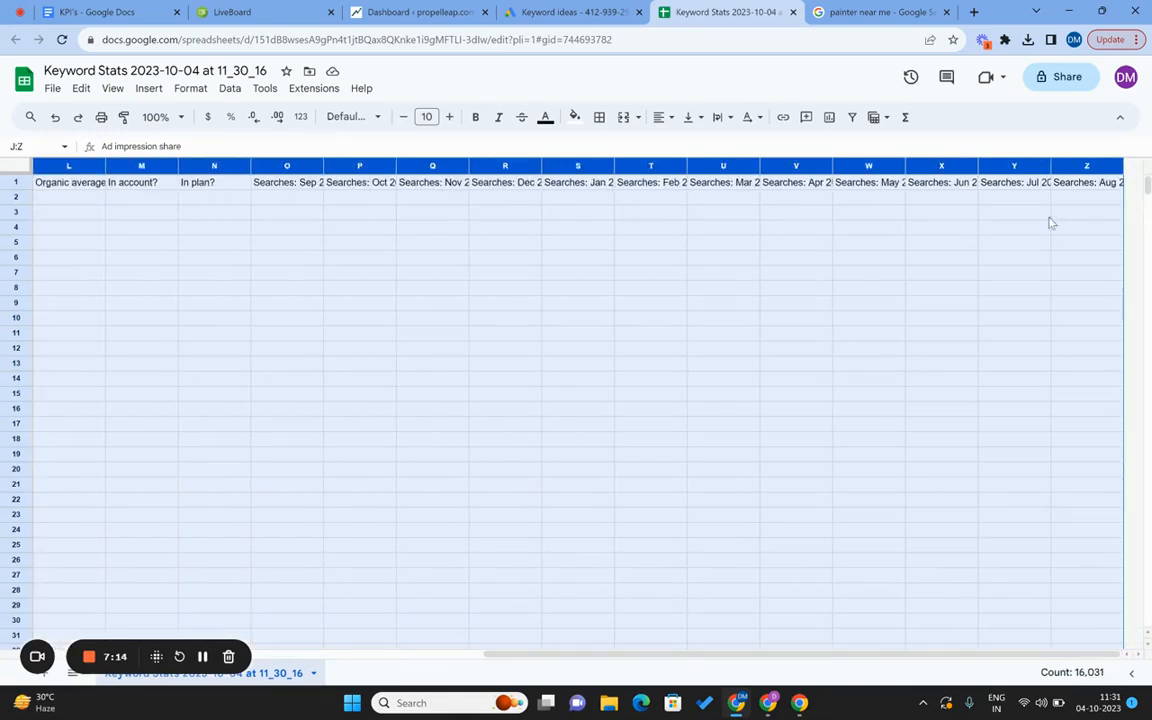
{"action": "right_click", "coordinate": [946, 165]}
{"action": "left_click", "coordinate": [1014, 322]}
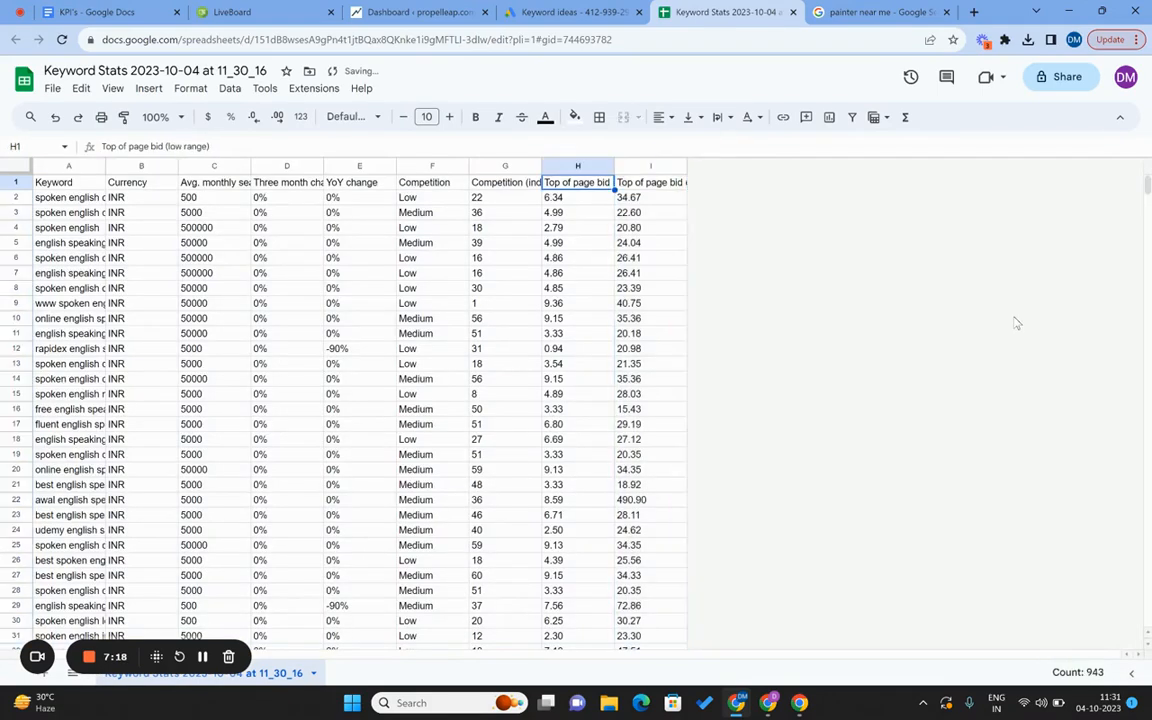
{"action": "key", "text": "Left"}
{"action": "key", "text": "Left"}
{"action": "key", "text": "Left"}
{"action": "key", "text": "Left"}
{"action": "key", "text": "Left"}
{"action": "key", "text": "Left"}
{"action": "key", "text": "Left"}
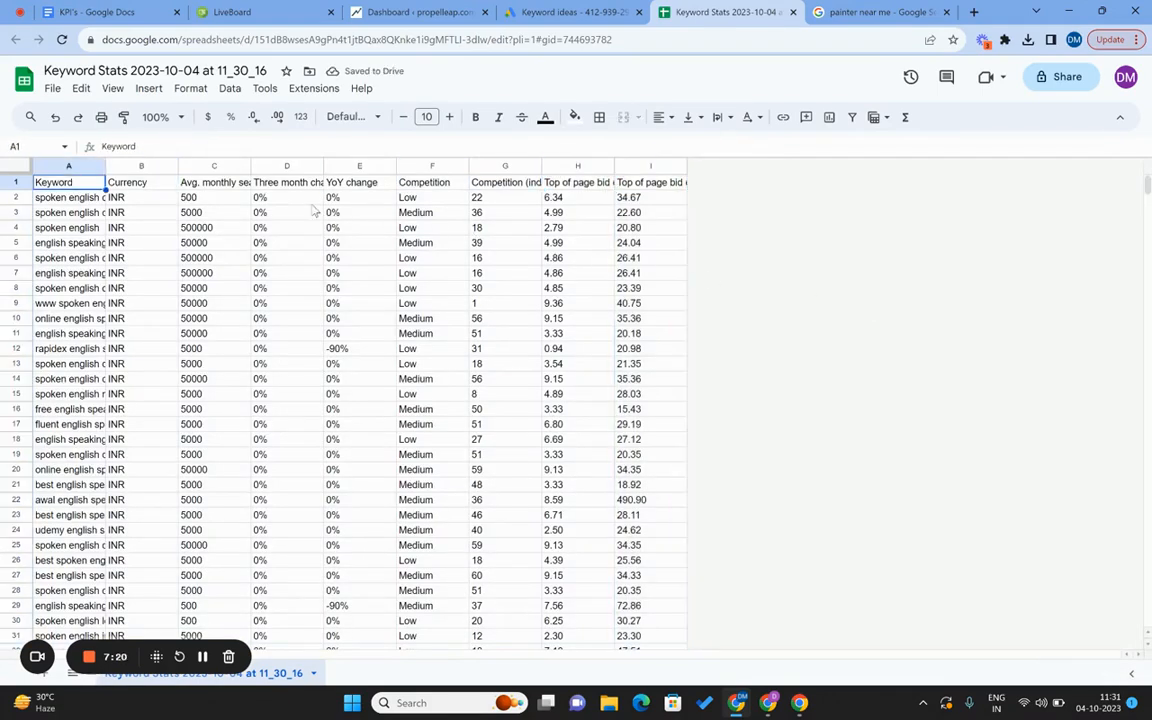
Widen column A and delete the Currency and Three month change columns.
{"action": "left_click_drag", "start_coordinate": [104, 165], "coordinate": [172, 165]}
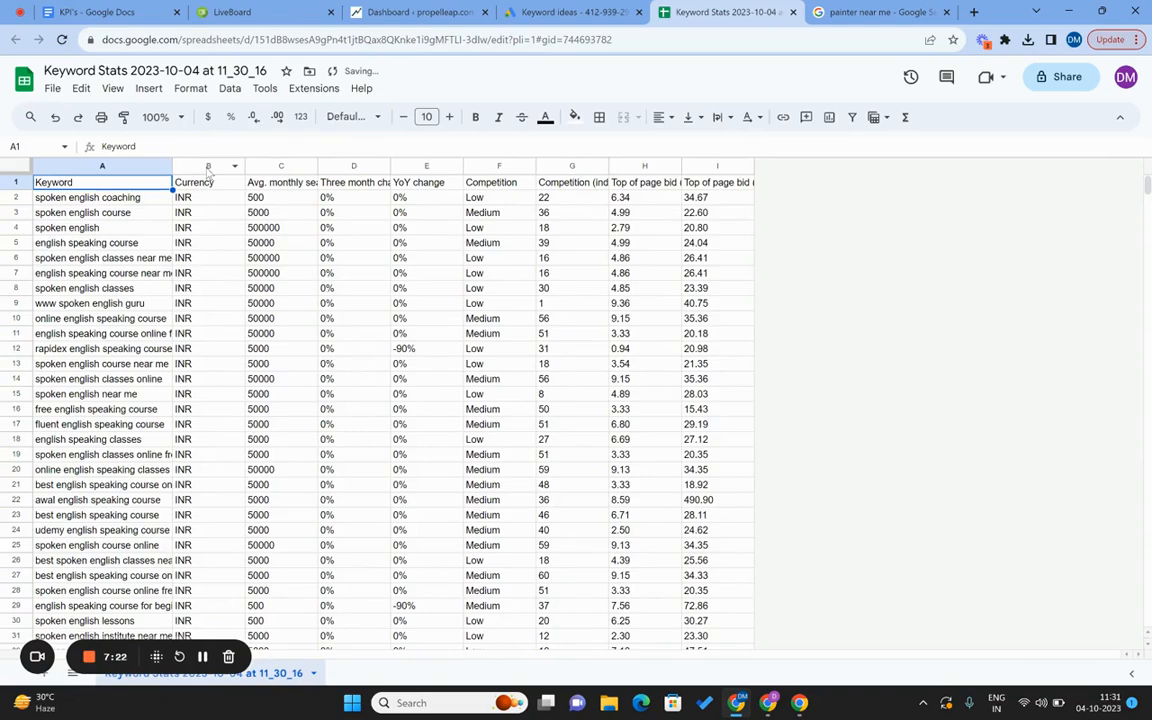
{"action": "left_click", "coordinate": [198, 165]}
{"action": "right_click", "coordinate": [205, 167]}
{"action": "left_click", "coordinate": [265, 333]}
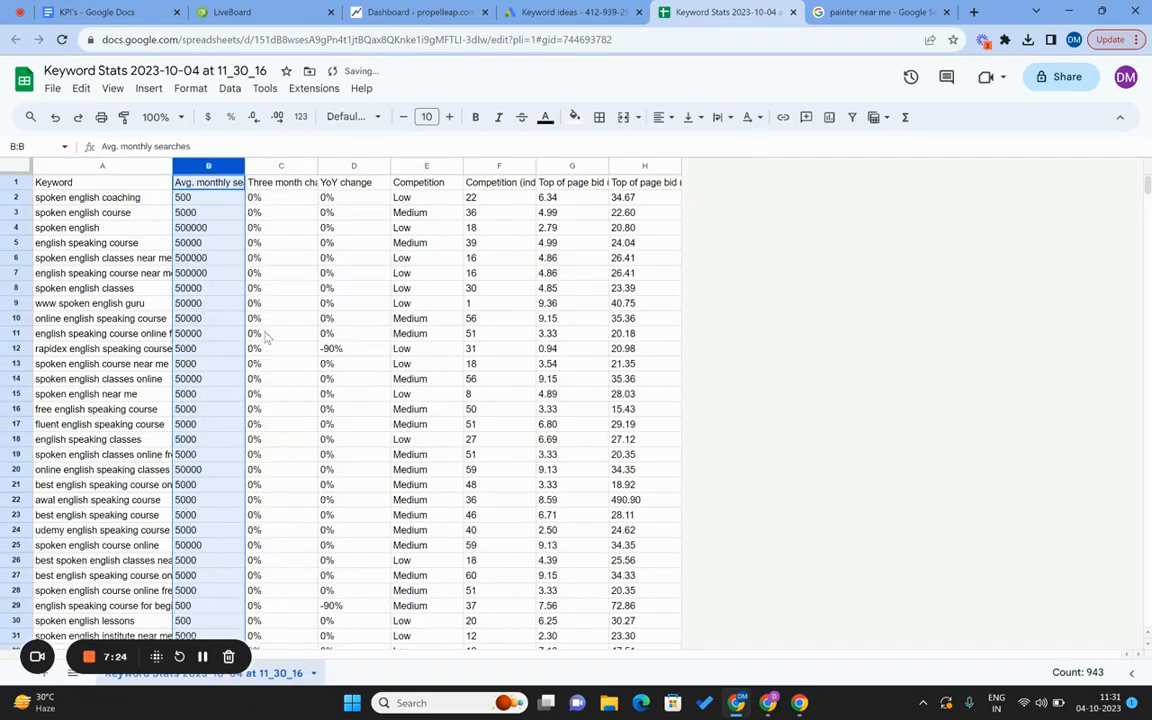
{"action": "key", "text": "Right"}
{"action": "key", "text": "ctrl+space"}
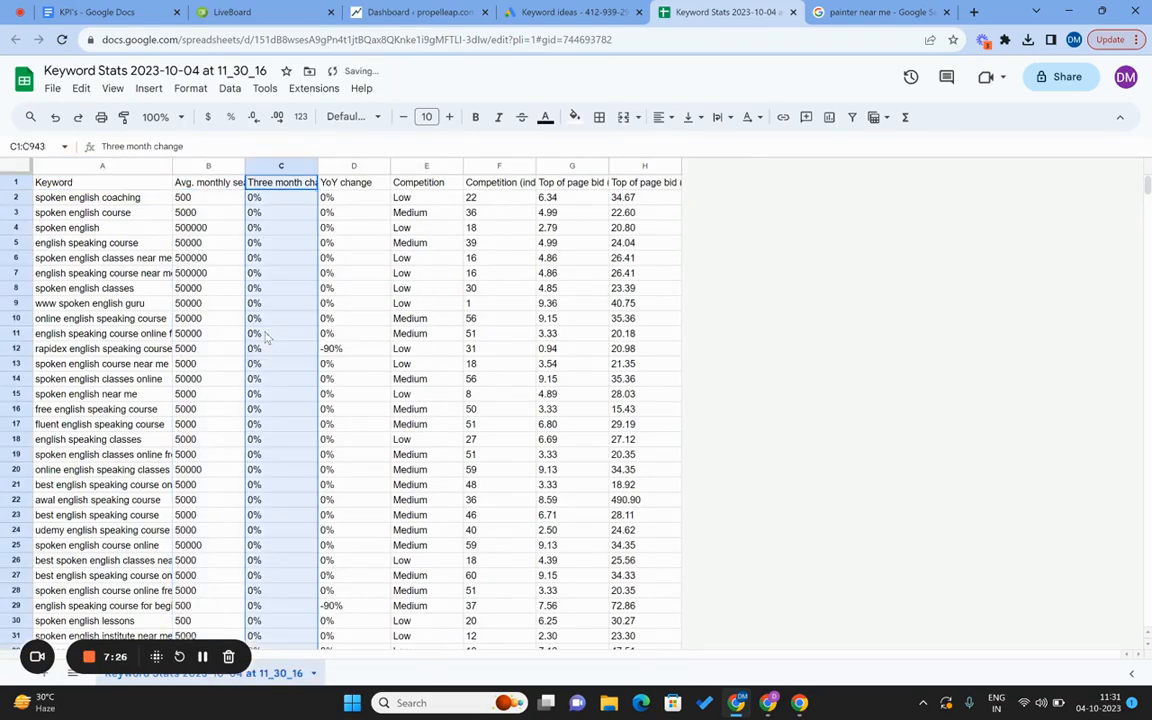
{"action": "key", "text": "shift+Right"}
{"action": "key", "text": "shift+Right"}
{"action": "key", "text": "shift+Right"}
{"action": "key", "text": "shift+Right"}
{"action": "key", "text": "shift+Right"}
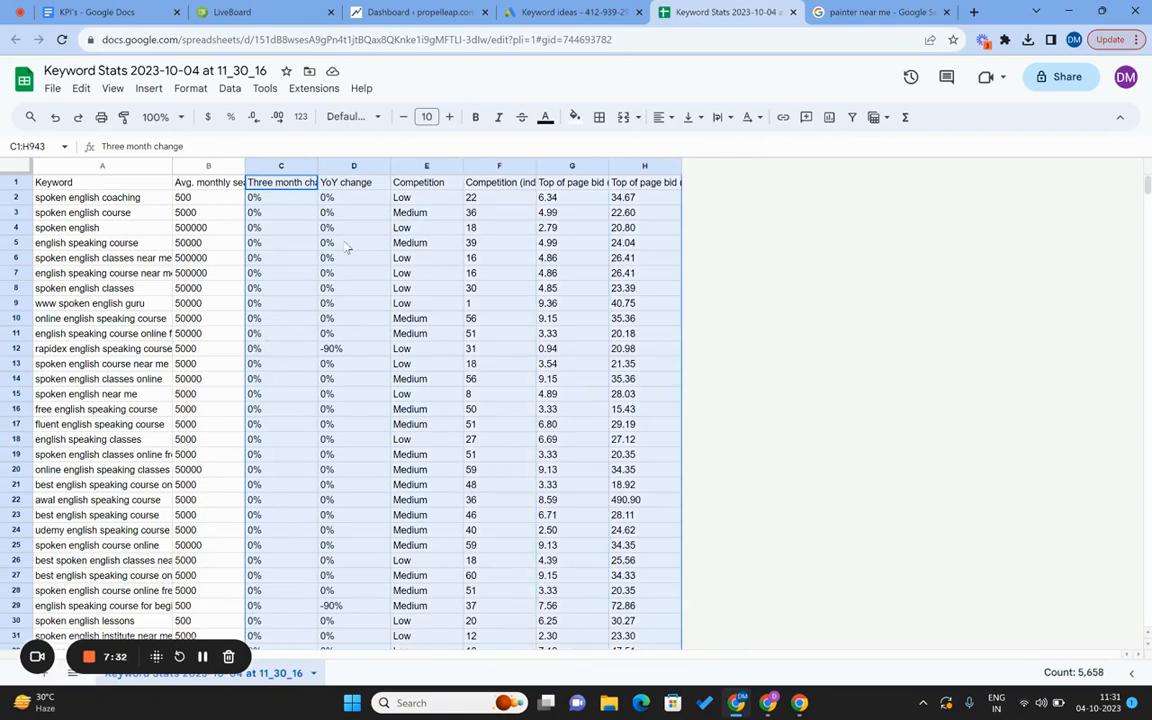
{"action": "key", "text": "shift+Left"}
{"action": "key", "text": "shift+Left"}
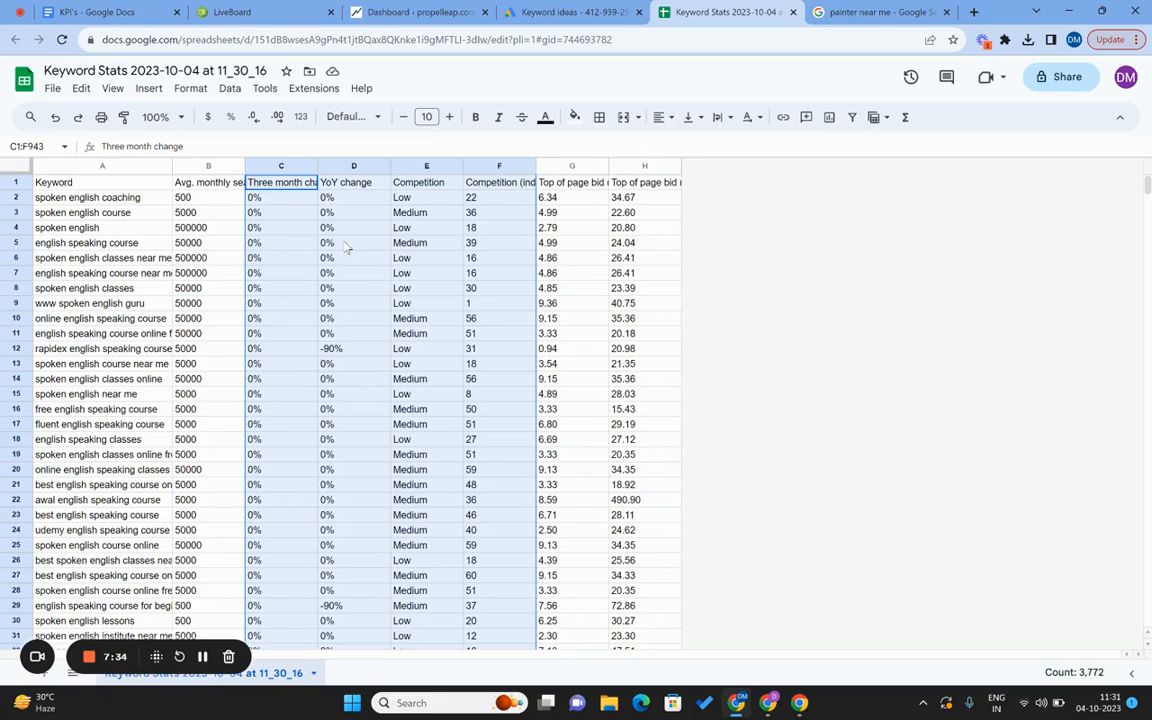
{"action": "right_click", "coordinate": [272, 168]}
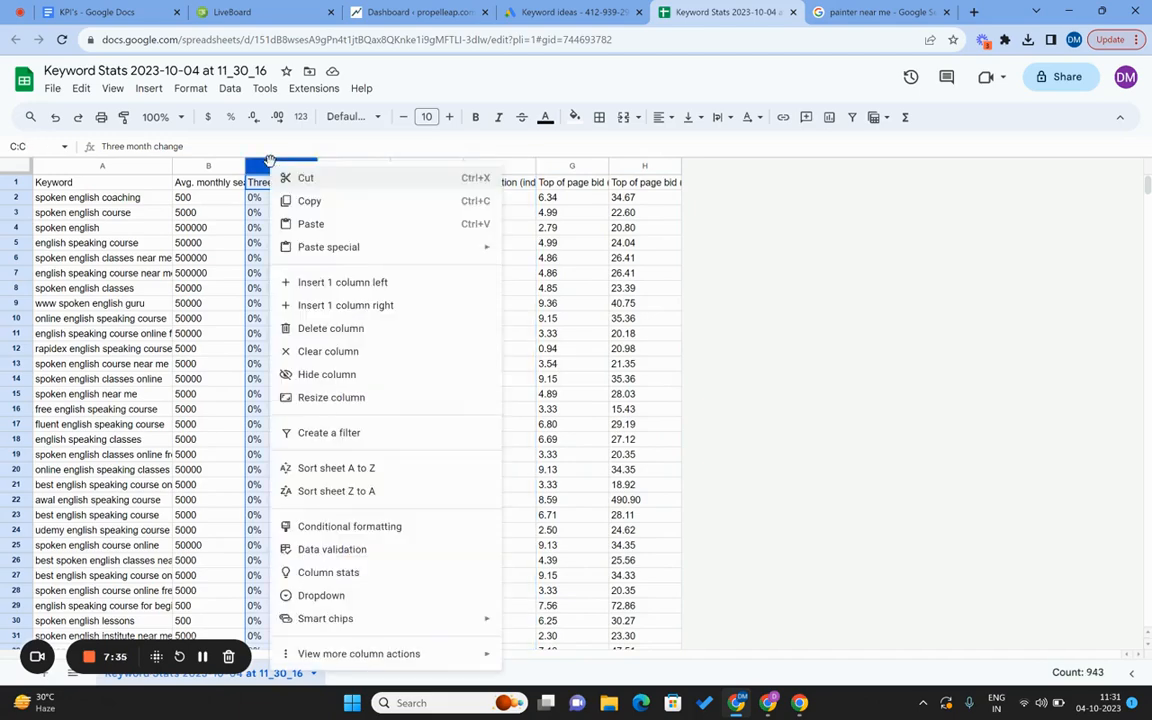
{"action": "left_click", "coordinate": [330, 328]}
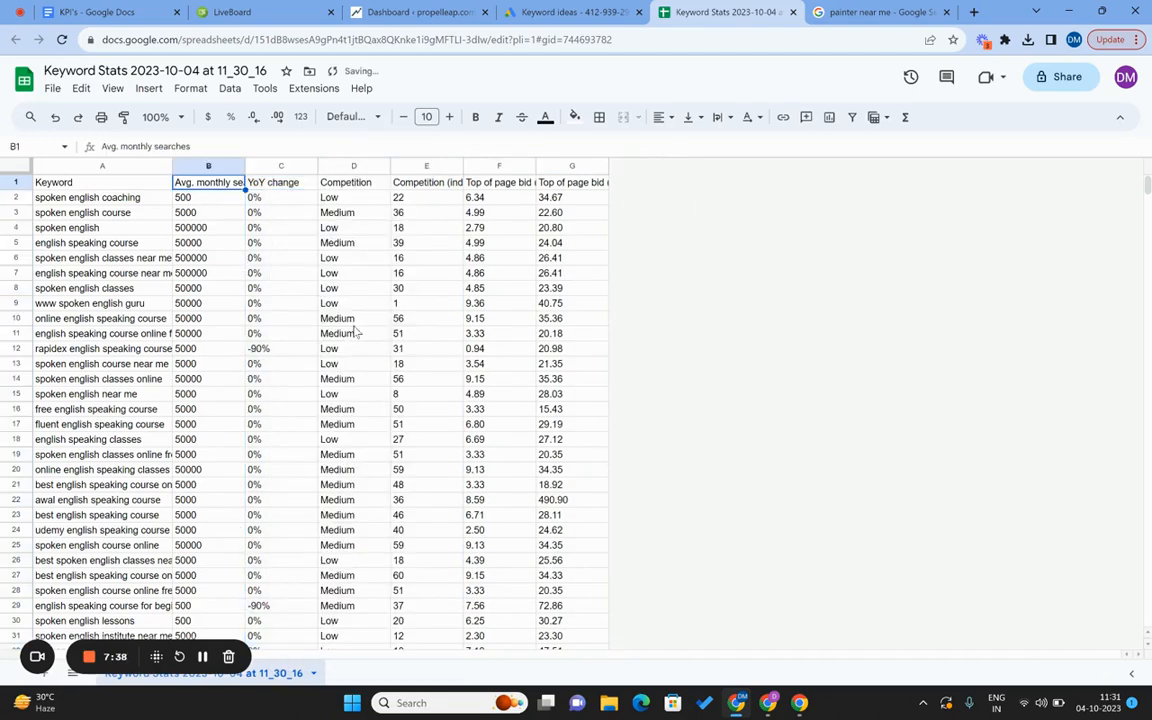
Delete the YoY change and Competition columns, then widen the Keyword and Avg. monthly searches columns.
{"action": "left_click", "coordinate": [259, 165]}
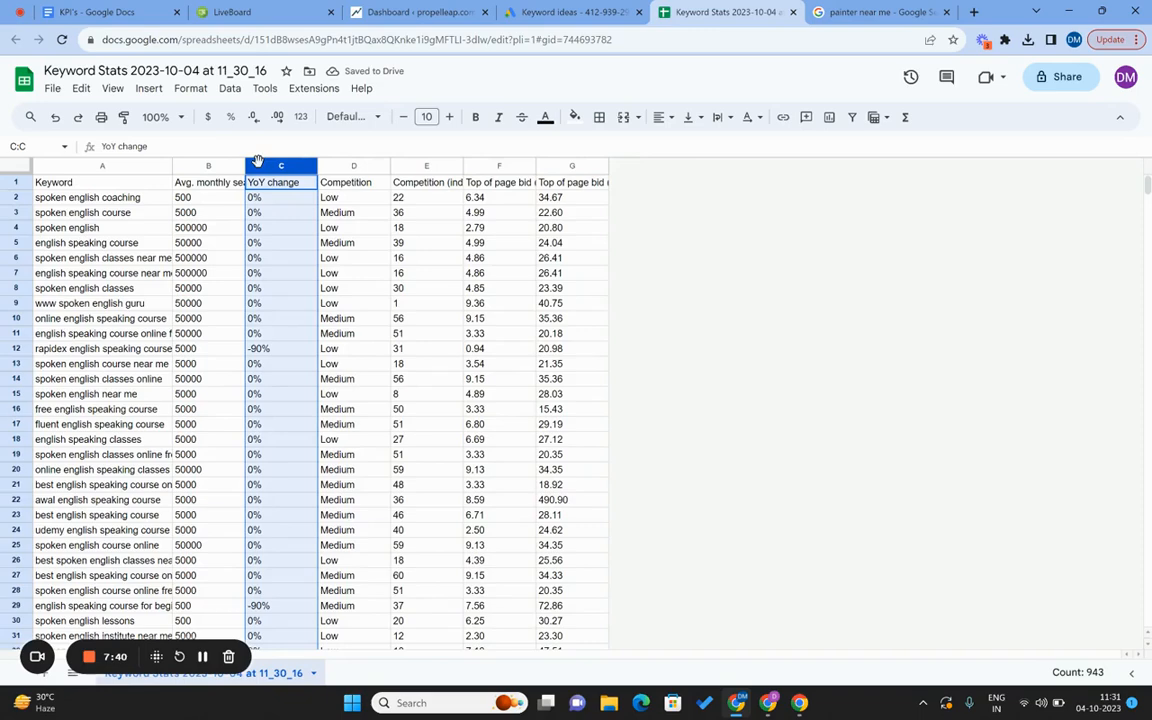
{"action": "key", "text": "shift+Right"}
{"action": "key", "text": "shift+Right"}
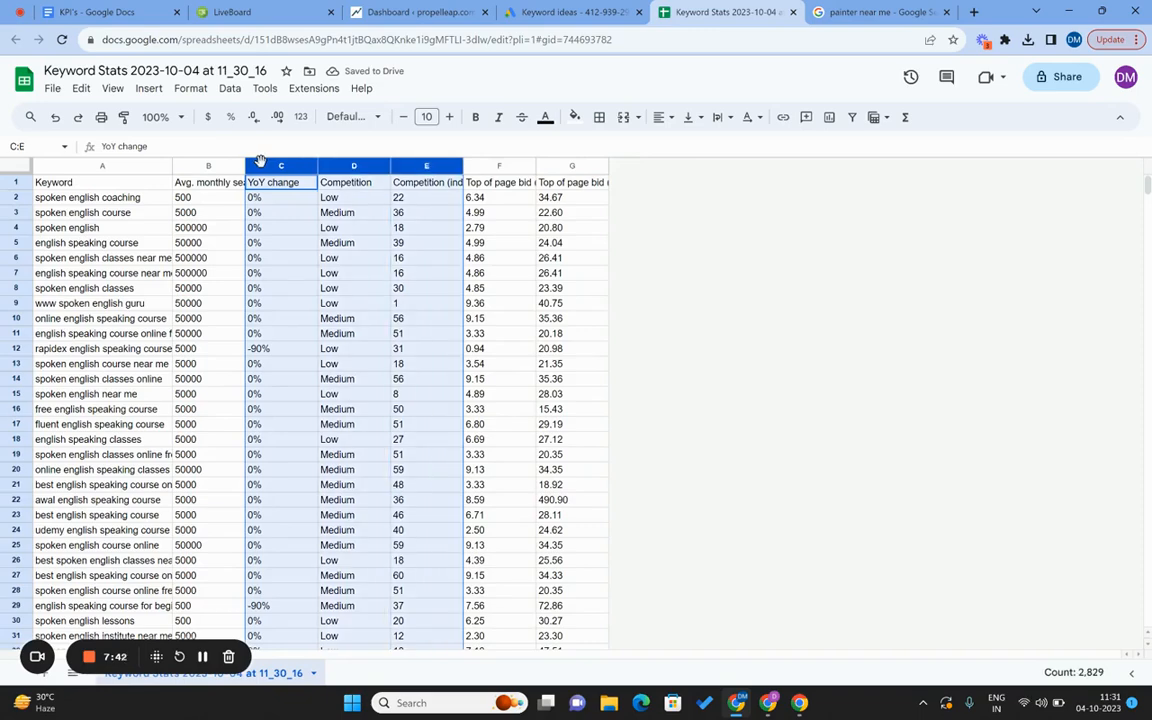
{"action": "right_click", "coordinate": [266, 163]}
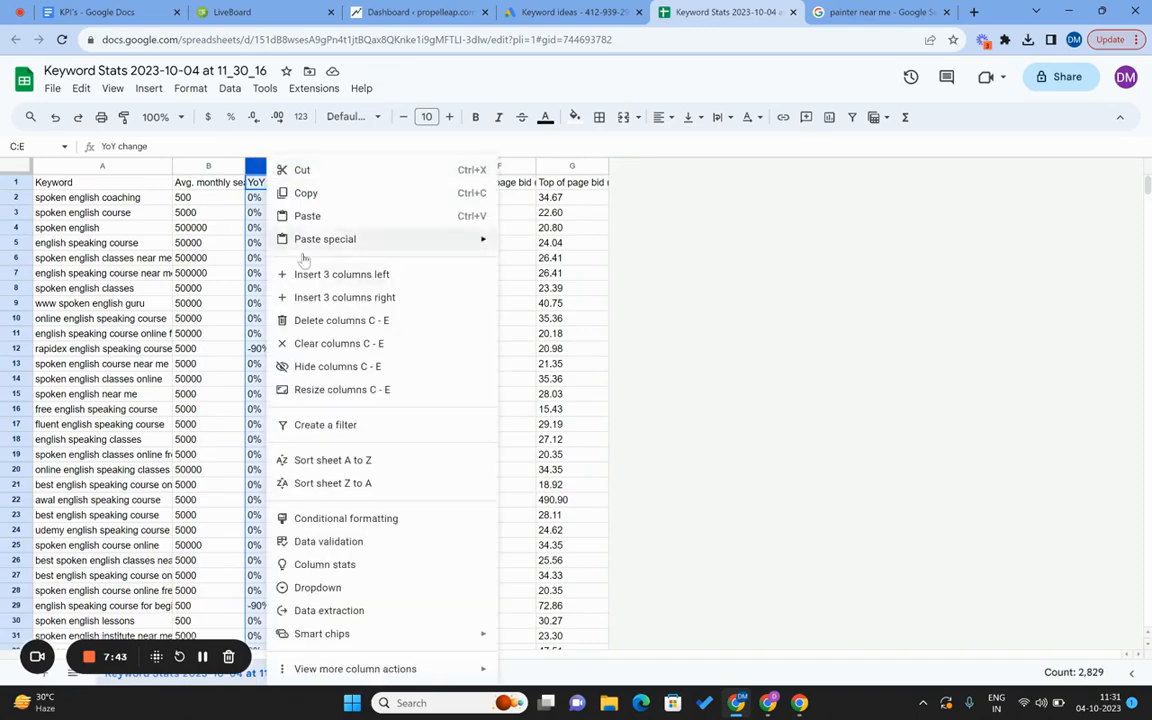
{"action": "left_click", "coordinate": [334, 322]}
{"action": "left_click_drag", "start_coordinate": [171, 165], "coordinate": [183, 165]}
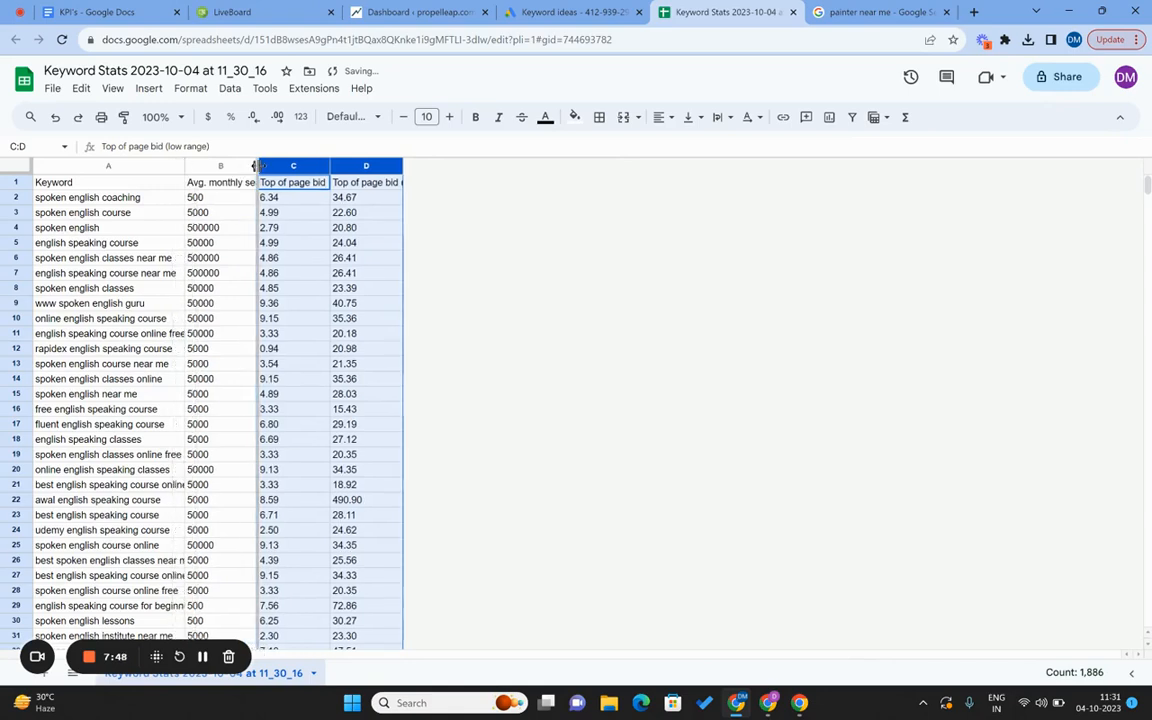
{"action": "left_click_drag", "start_coordinate": [255, 165], "coordinate": [274, 165]}
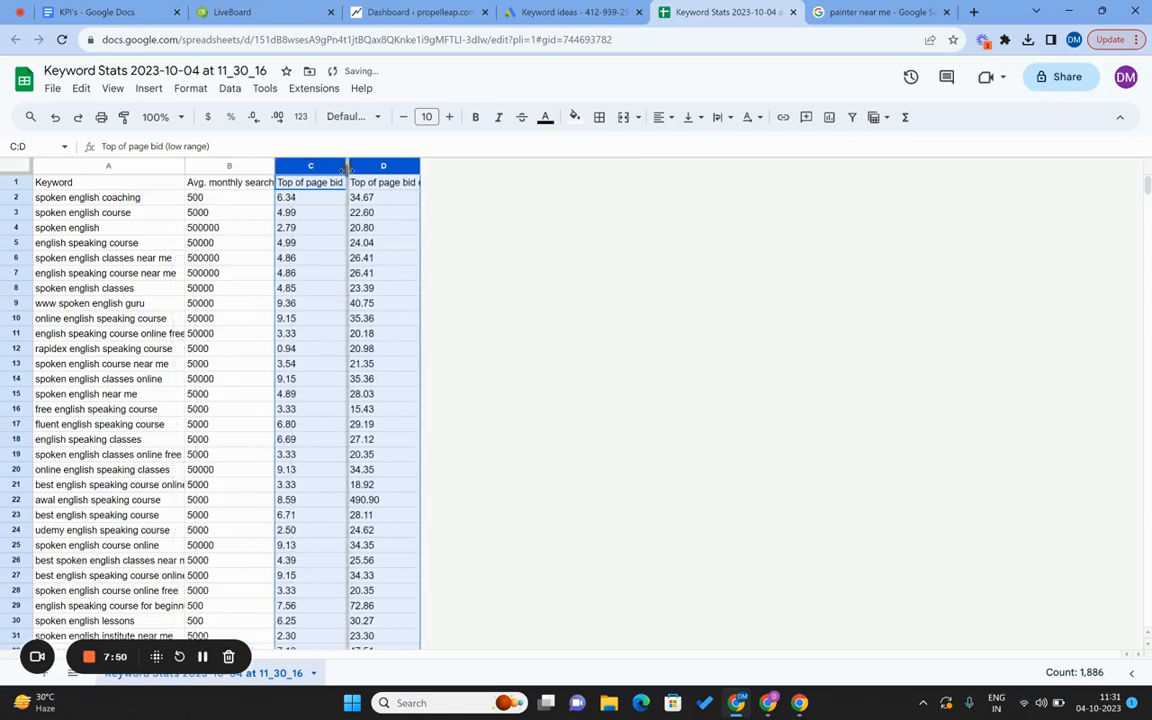
Restore the accidentally deleted top-of-page bid columns and select the whole keyword table.
{"action": "key", "text": "ctrl+alt+minus"}
{"action": "left_click", "coordinate": [50, 276]}
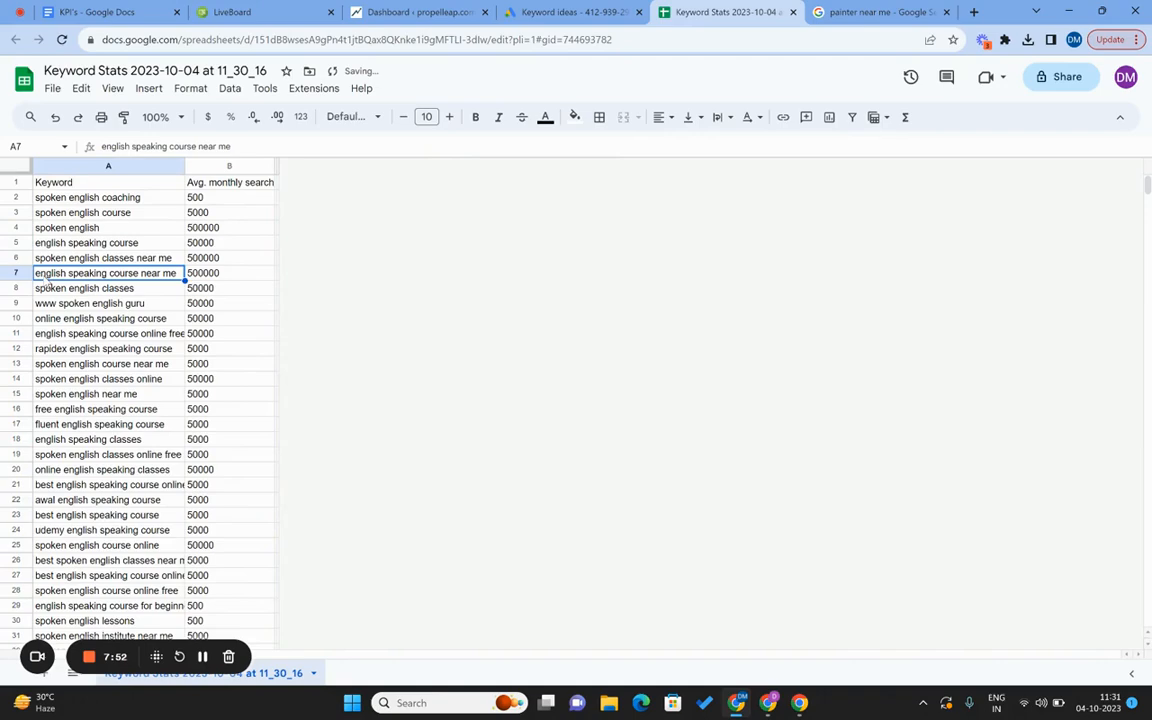
{"action": "key", "text": "ctrl+z"}
{"action": "left_click", "coordinate": [66, 262]}
{"action": "key", "text": "ctrl+a"}
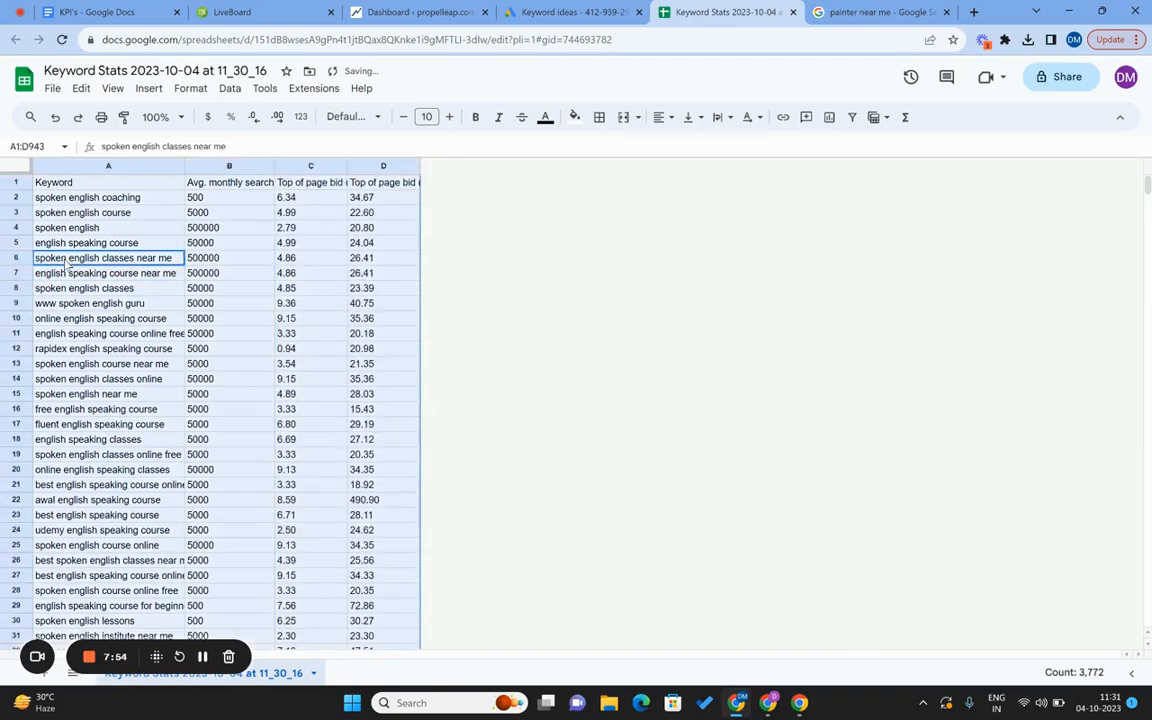
Filter Avg. monthly searches to show only keywords with 50 searches.
{"action": "left_click", "coordinate": [852, 117]}
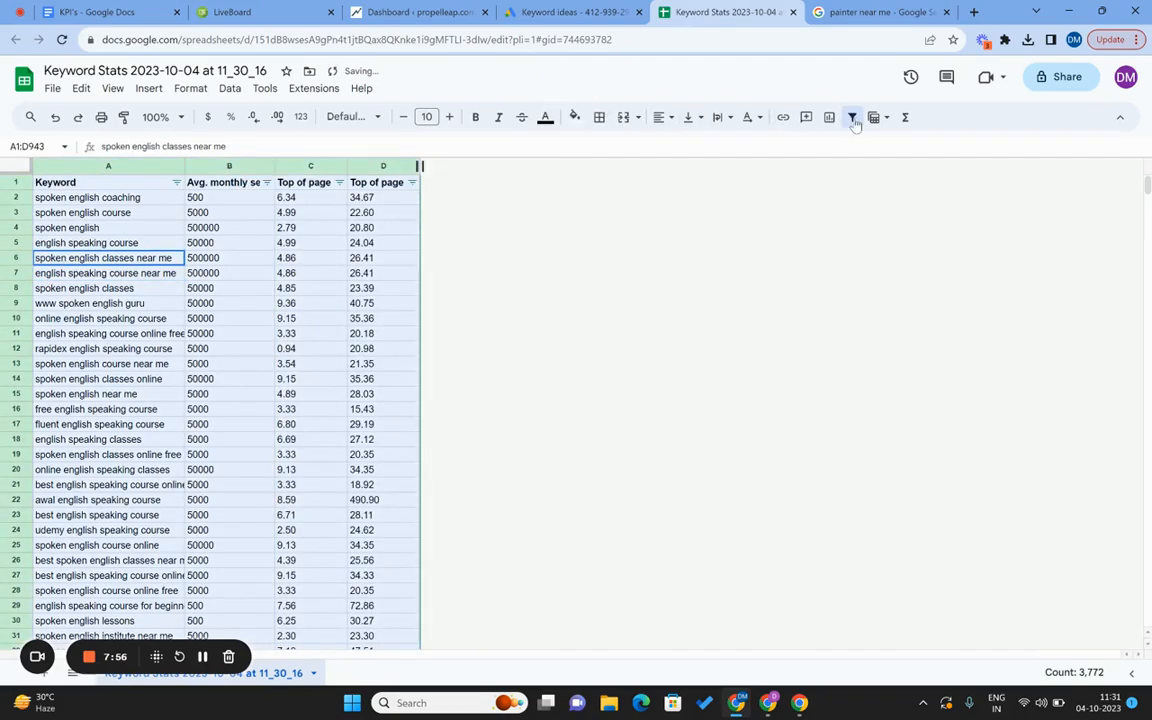
{"action": "left_click", "coordinate": [72, 238]}
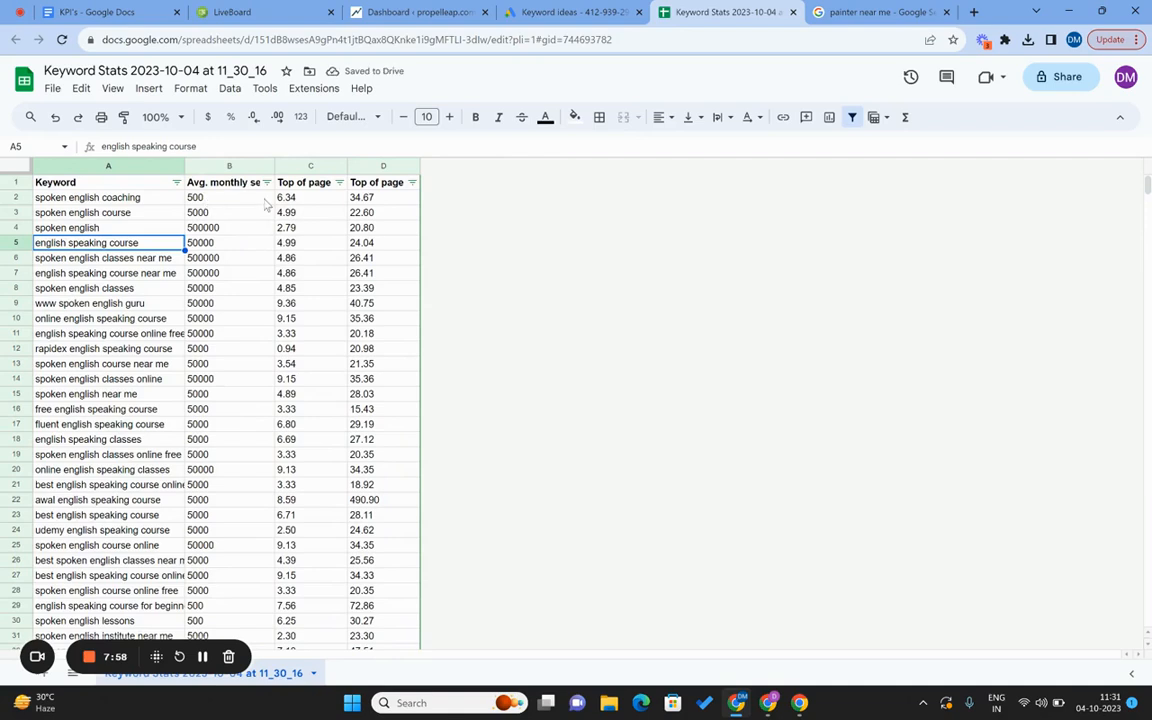
{"action": "left_click", "coordinate": [207, 200]}
{"action": "left_click", "coordinate": [267, 182]}
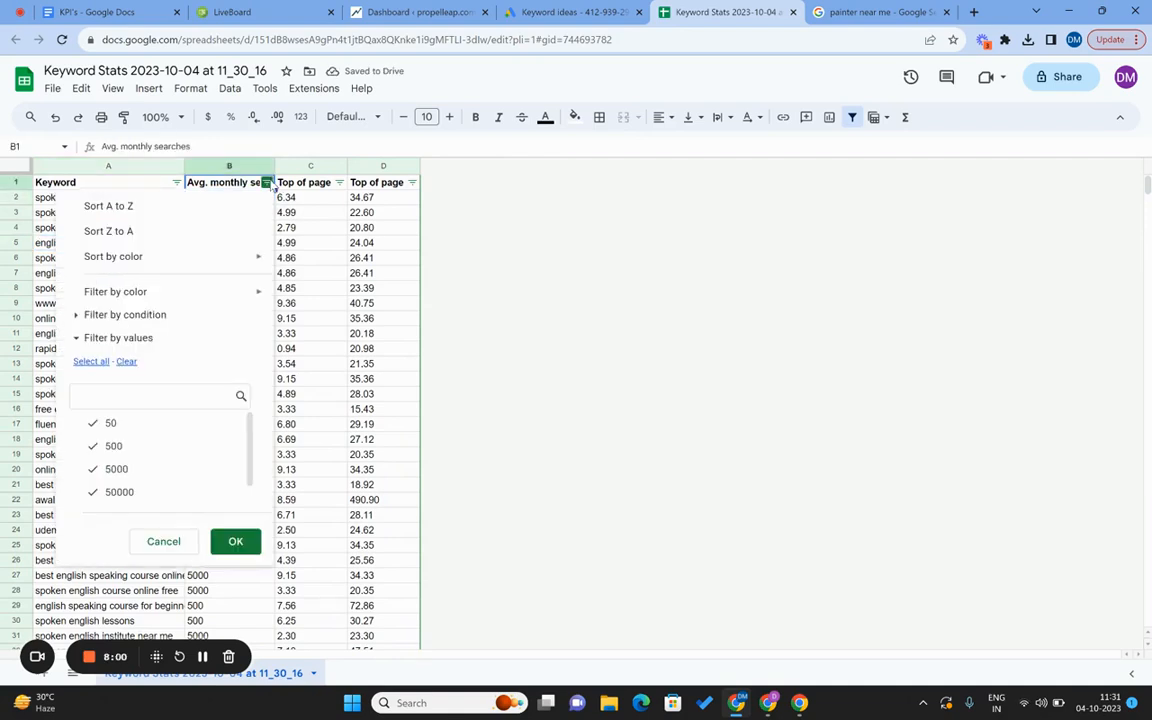
{"action": "left_click", "coordinate": [126, 361]}
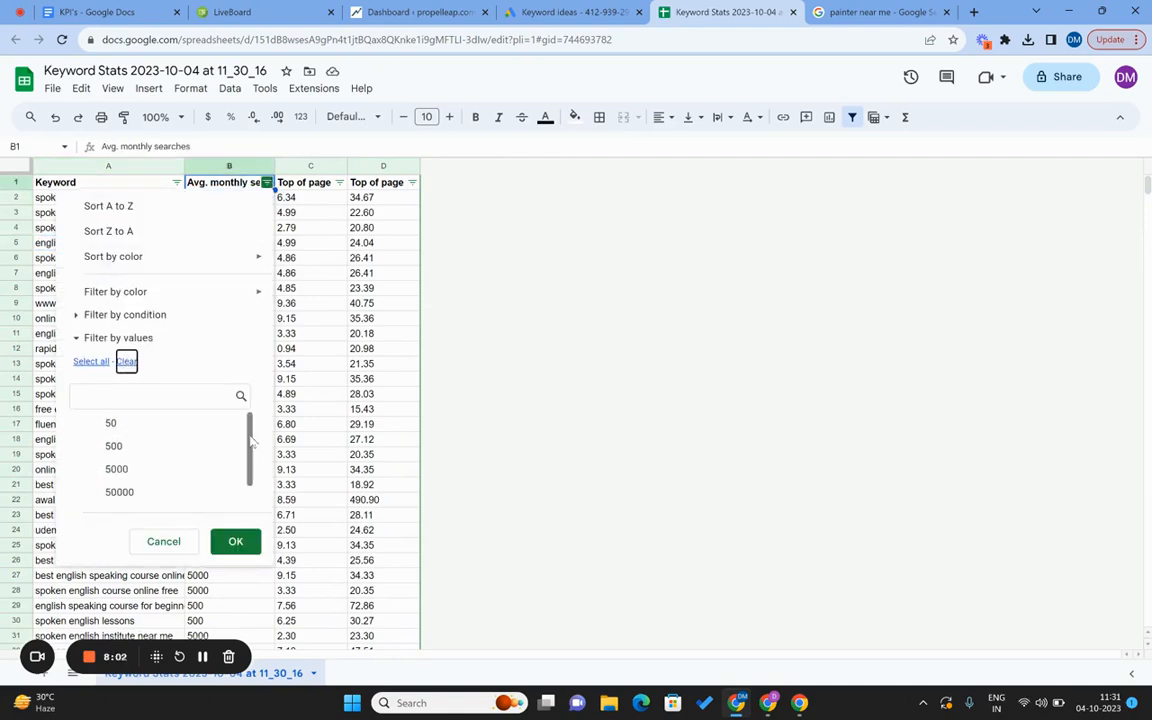
{"action": "mouse_move", "coordinate": [250, 441]}
{"action": "left_mouse_down"}
{"action": "mouse_move", "coordinate": [250, 489]}
{"action": "mouse_move", "coordinate": [253, 425]}
{"action": "left_mouse_up"}
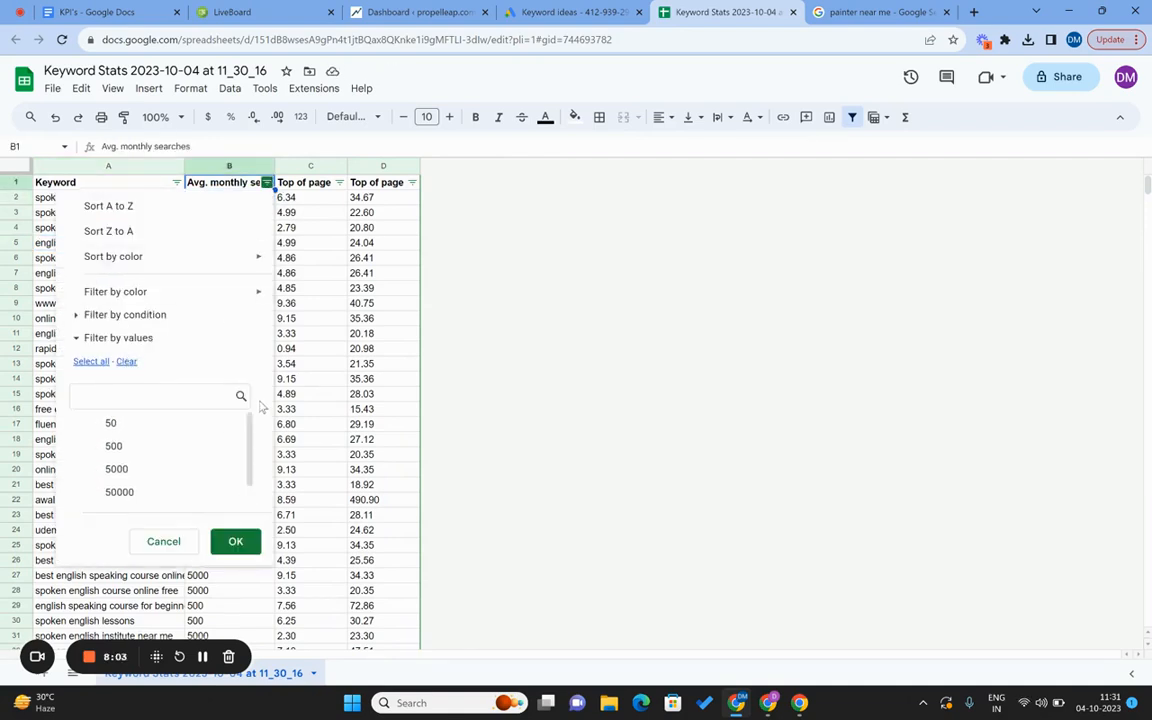
{"action": "left_click", "coordinate": [157, 426]}
{"action": "left_click", "coordinate": [240, 540]}
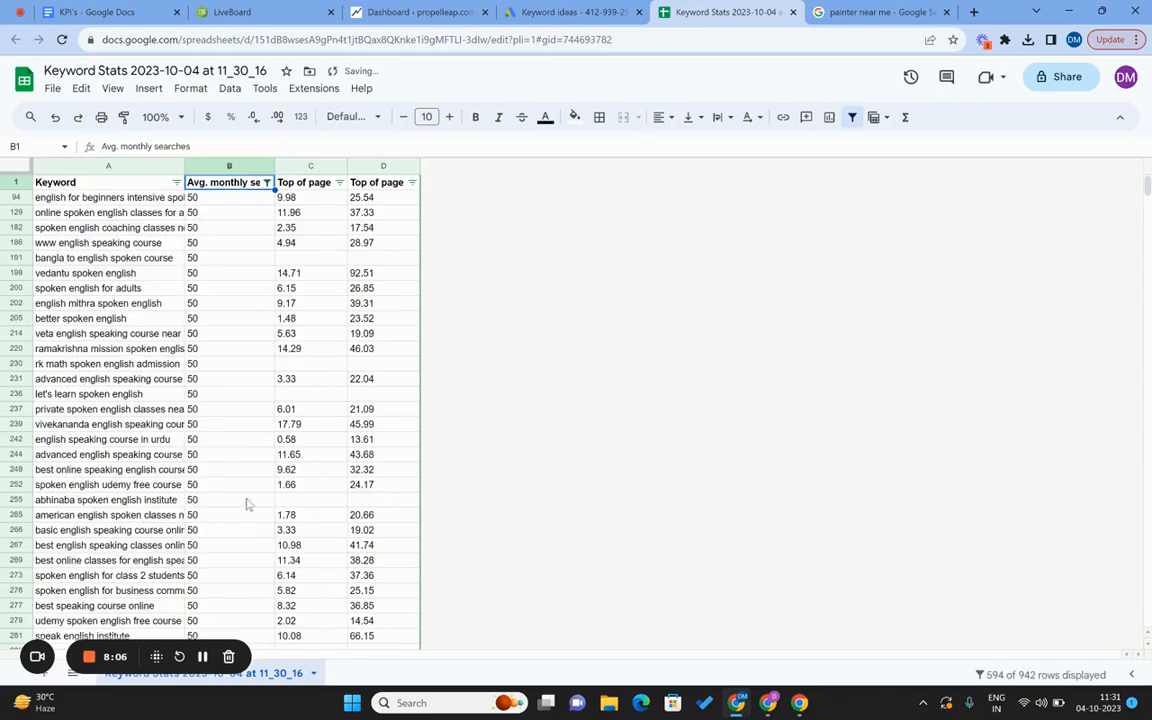
Delete all the filtered 50-search rows, rows 94 through 943.
{"action": "left_click", "coordinate": [15, 197]}
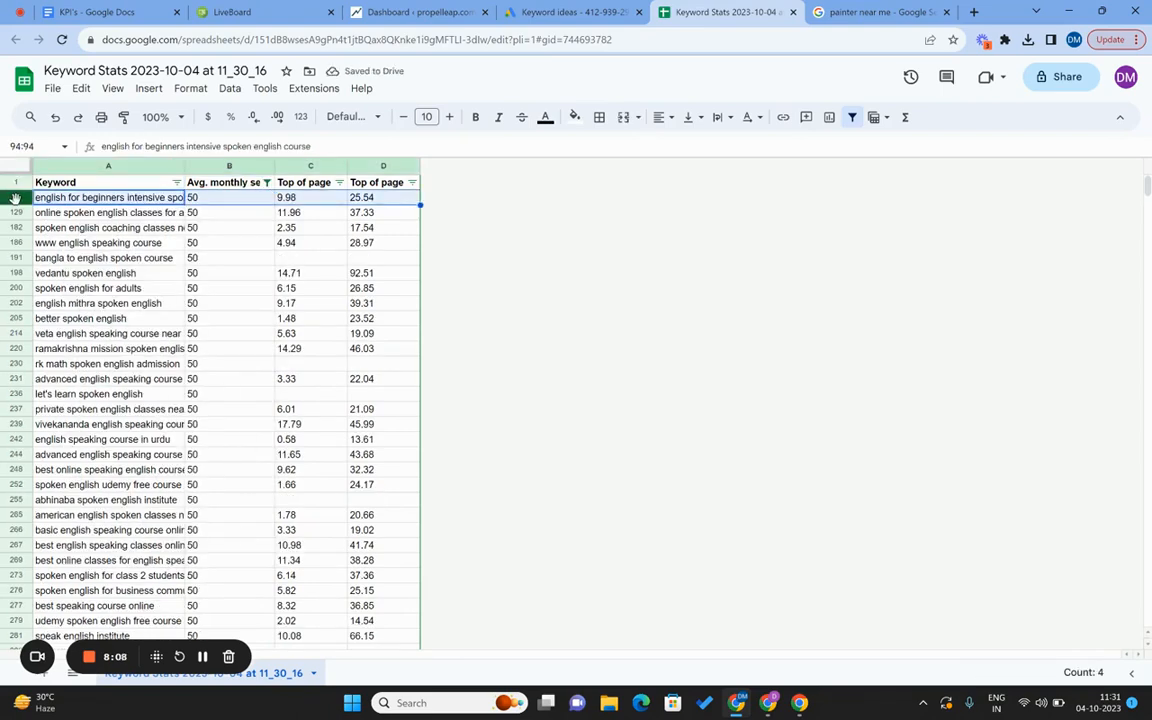
{"action": "key", "text": "ctrl+shift+Down"}
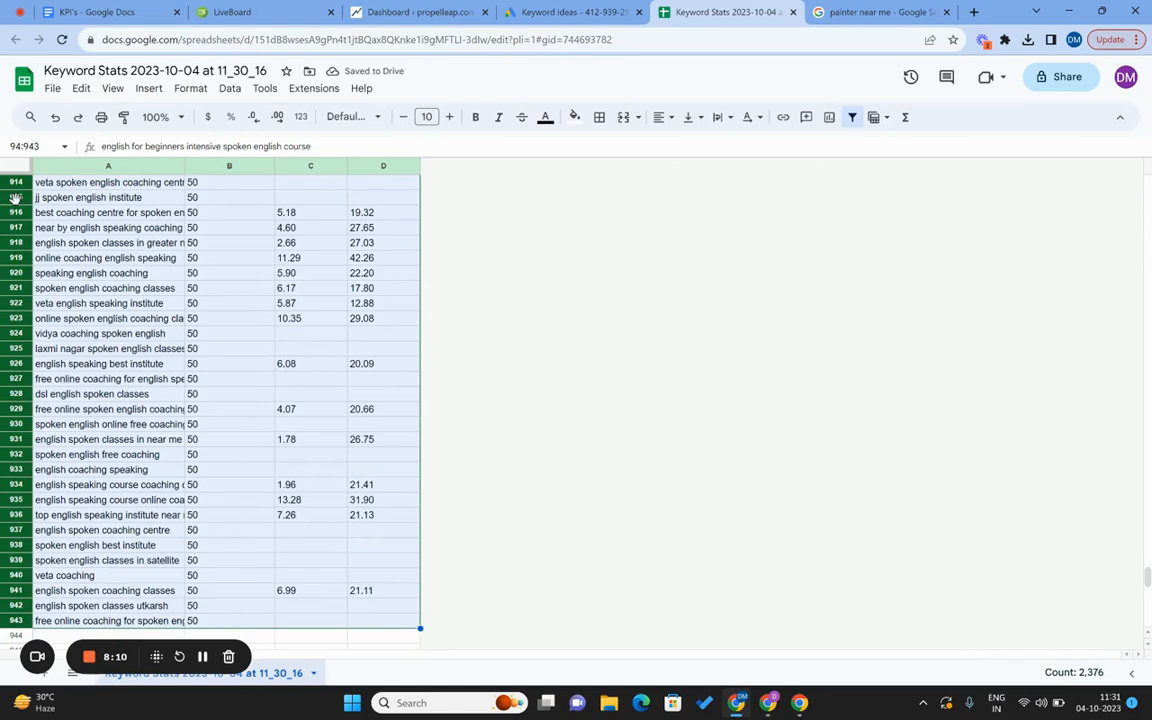
{"action": "key", "text": "shift+Down"}
{"action": "scroll", "coordinate": [160, 365], "scroll_direction": "up", "scroll_amount": 20}
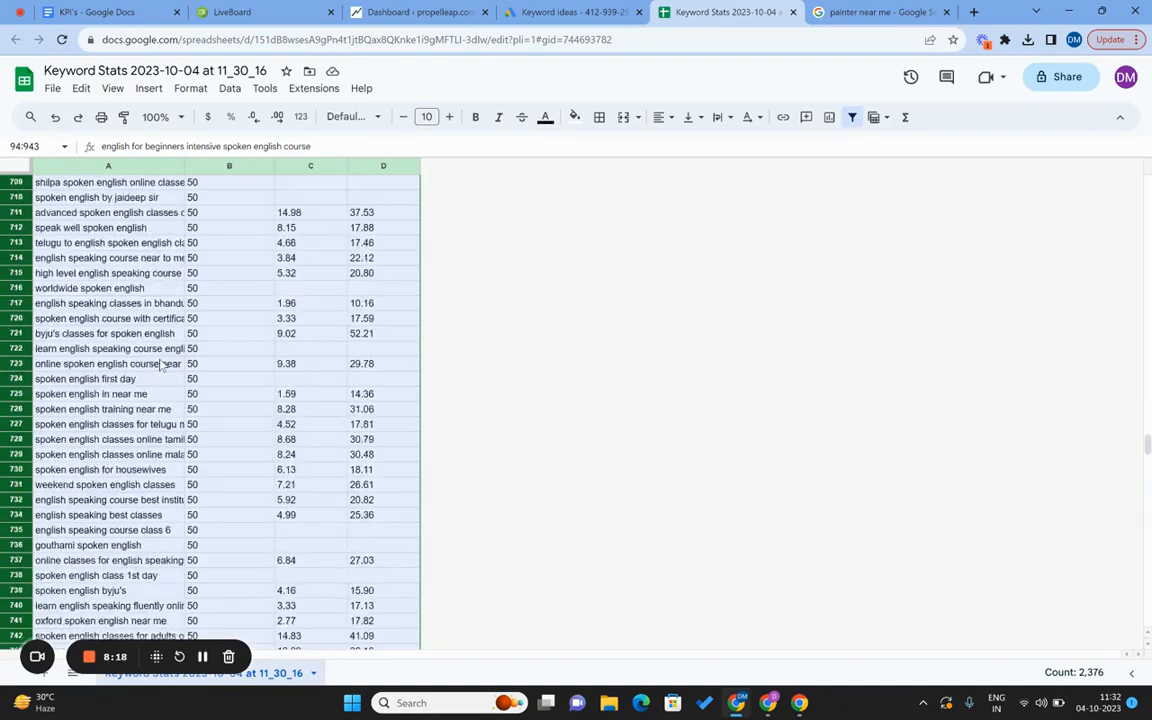
{"action": "scroll", "coordinate": [160, 365], "scroll_direction": "up", "scroll_amount": 20}
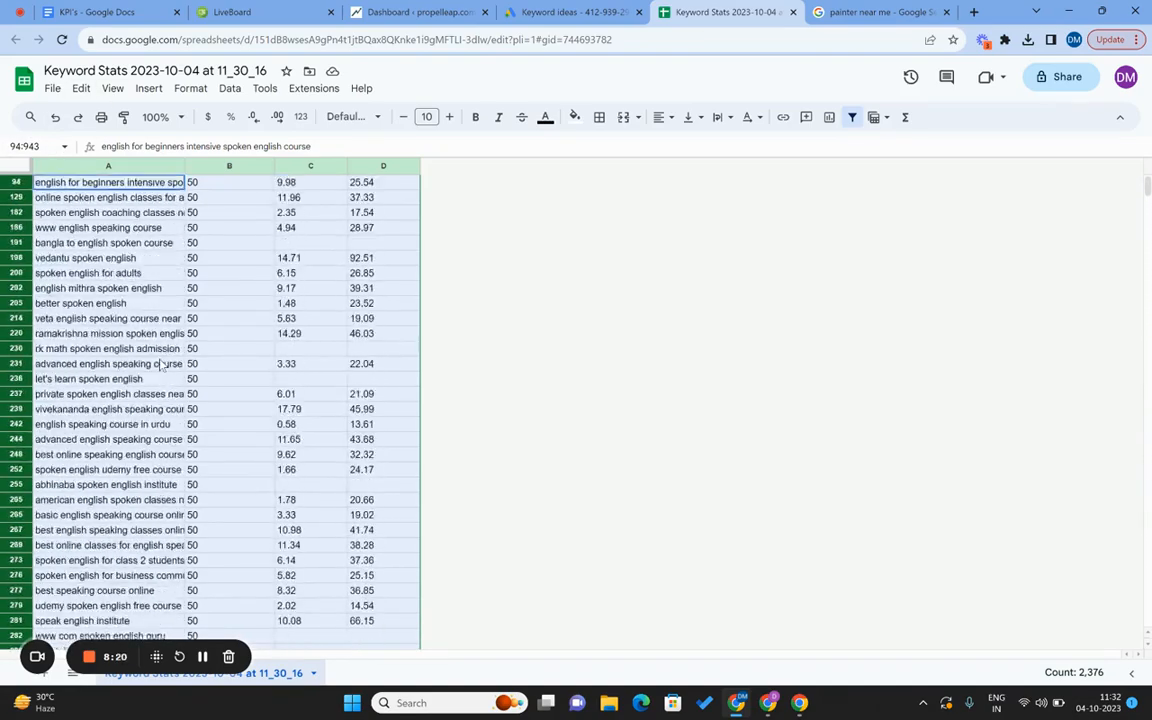
{"action": "scroll", "coordinate": [160, 365], "scroll_direction": "up", "scroll_amount": 2}
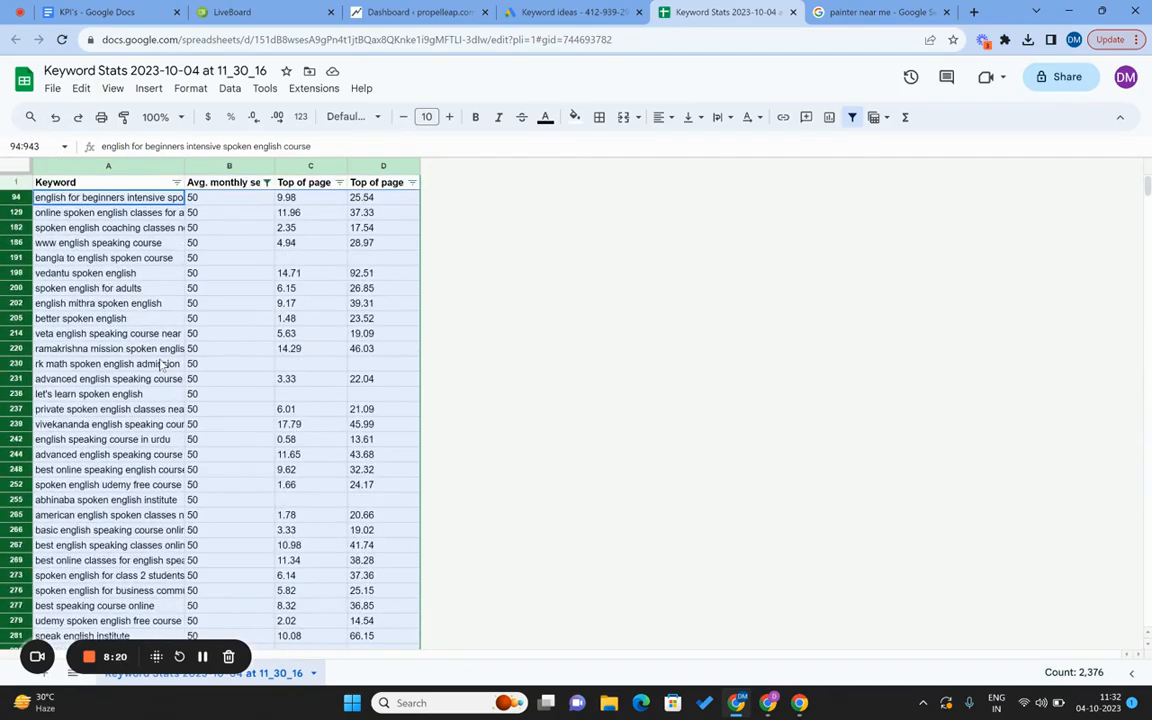
{"action": "right_click", "coordinate": [15, 197]}
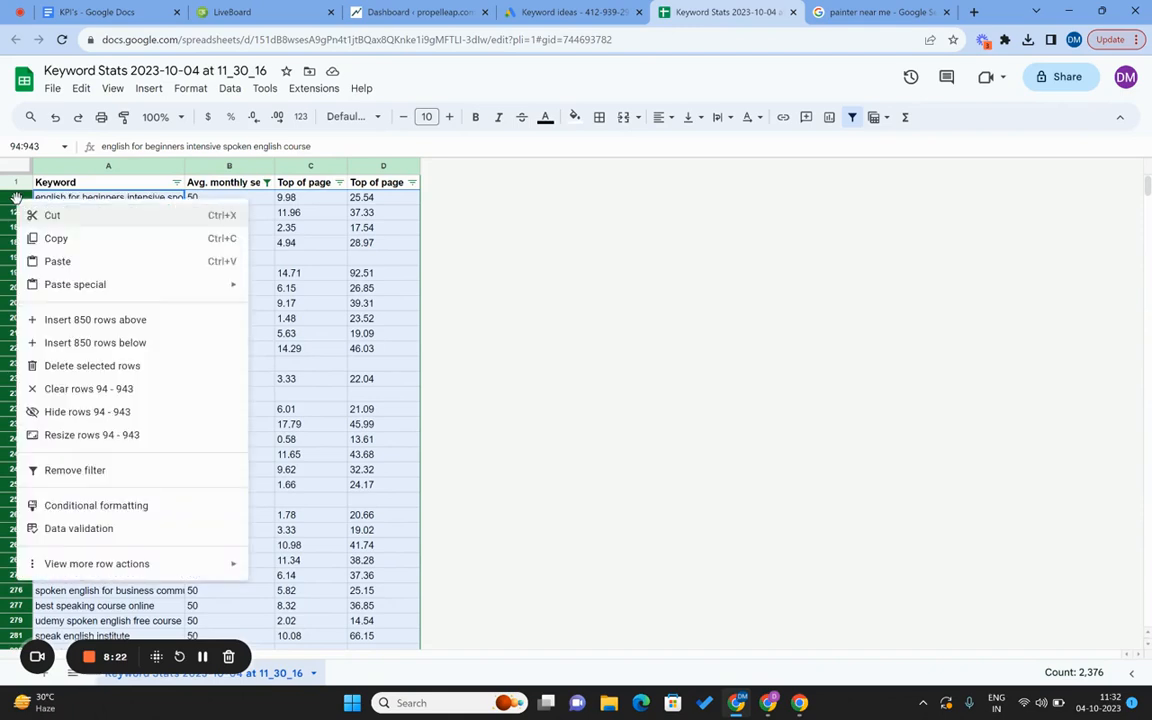
{"action": "left_click", "coordinate": [92, 365]}
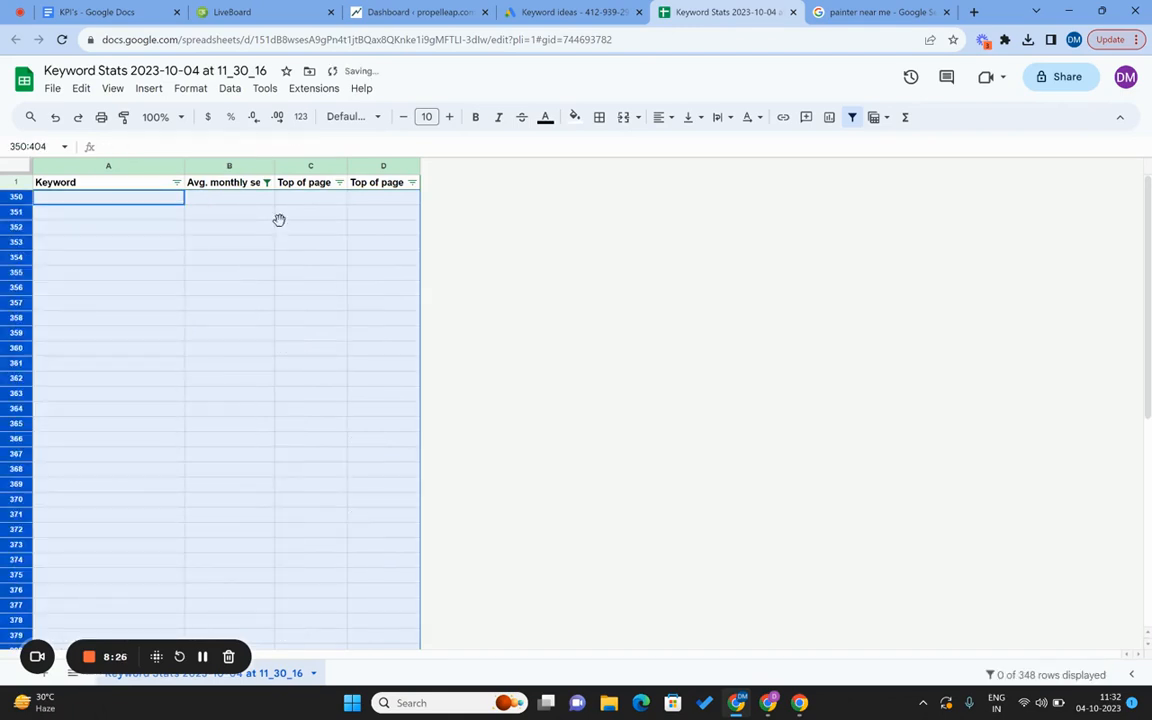
{"action": "left_click", "coordinate": [281, 226]}
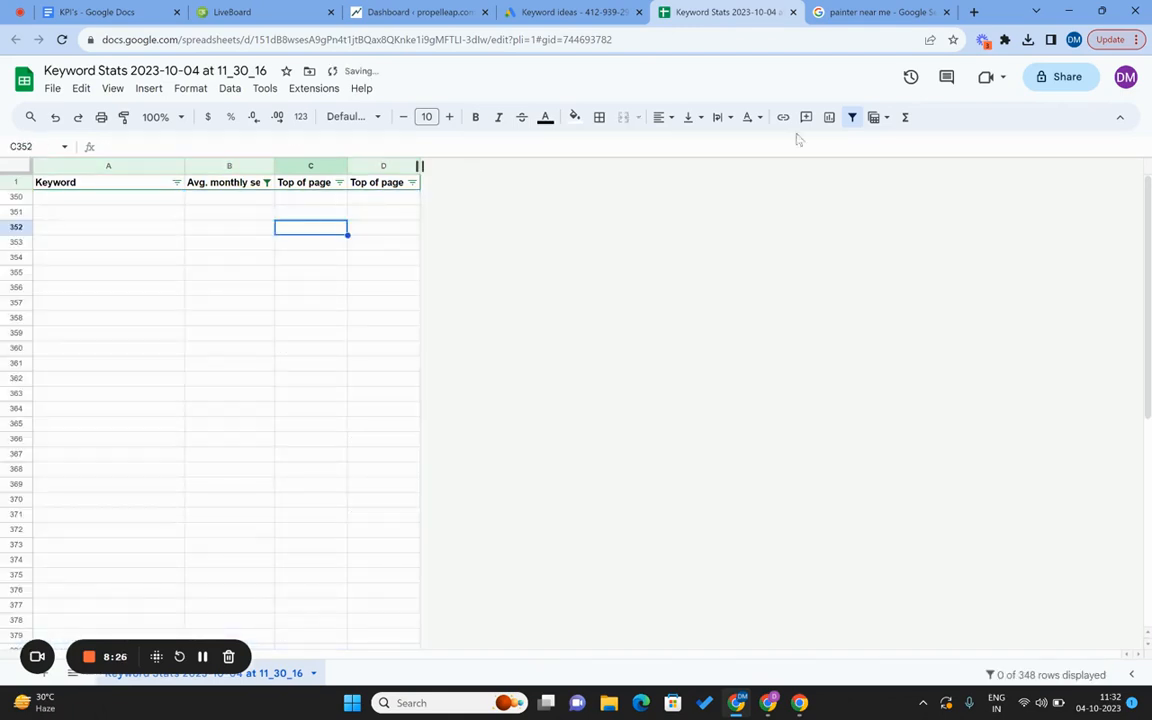
Remove the filter and select the remaining data range A1:D349.
{"action": "left_click", "coordinate": [852, 118]}
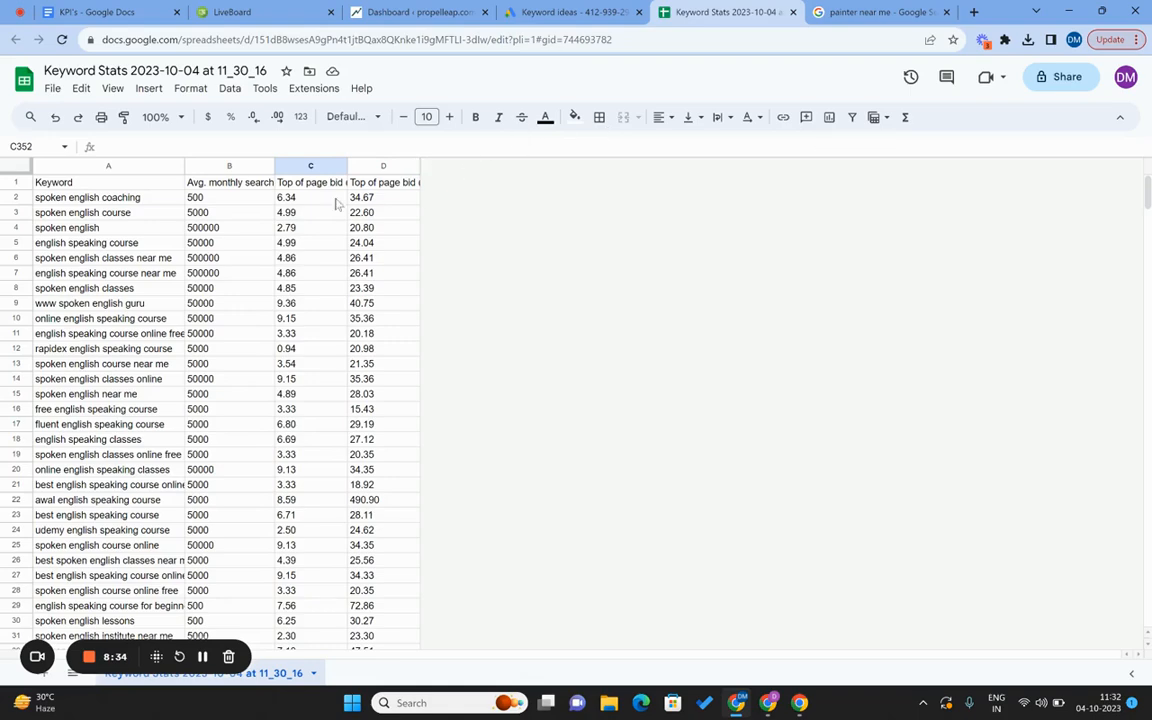
{"action": "left_click", "coordinate": [249, 182]}
{"action": "key", "text": "Left"}
{"action": "key", "text": "ctrl+Down"}
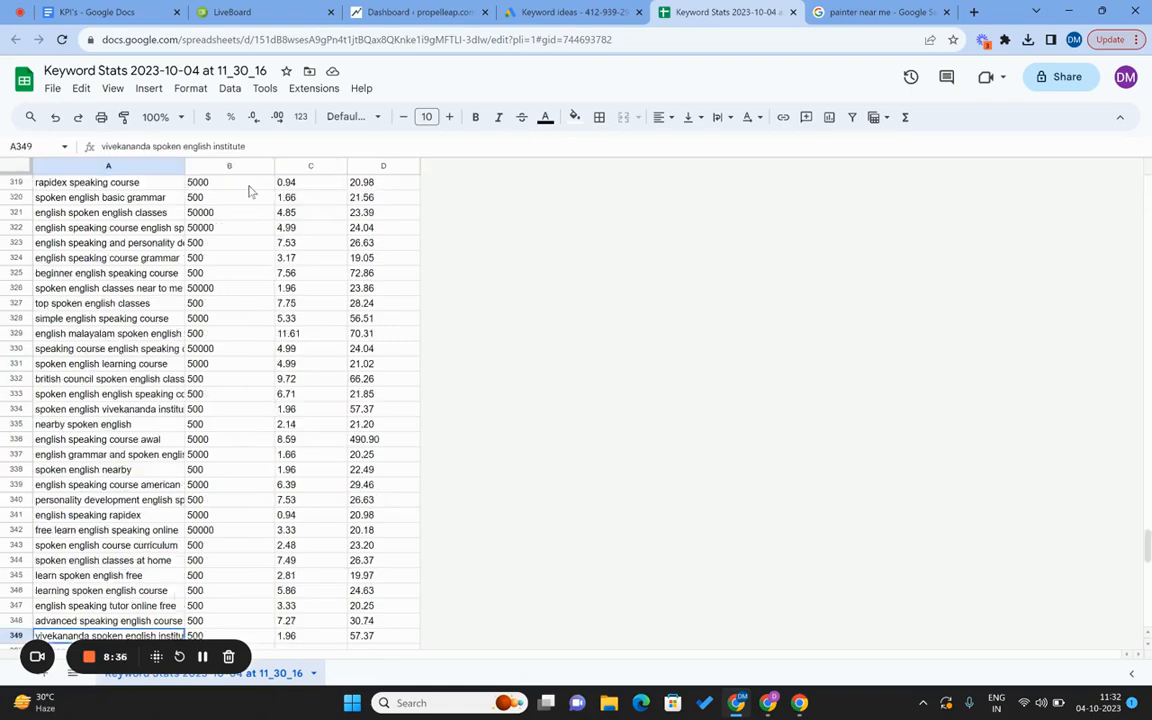
{"action": "key", "text": "ctrl+Up"}
{"action": "key", "text": "ctrl+a"}
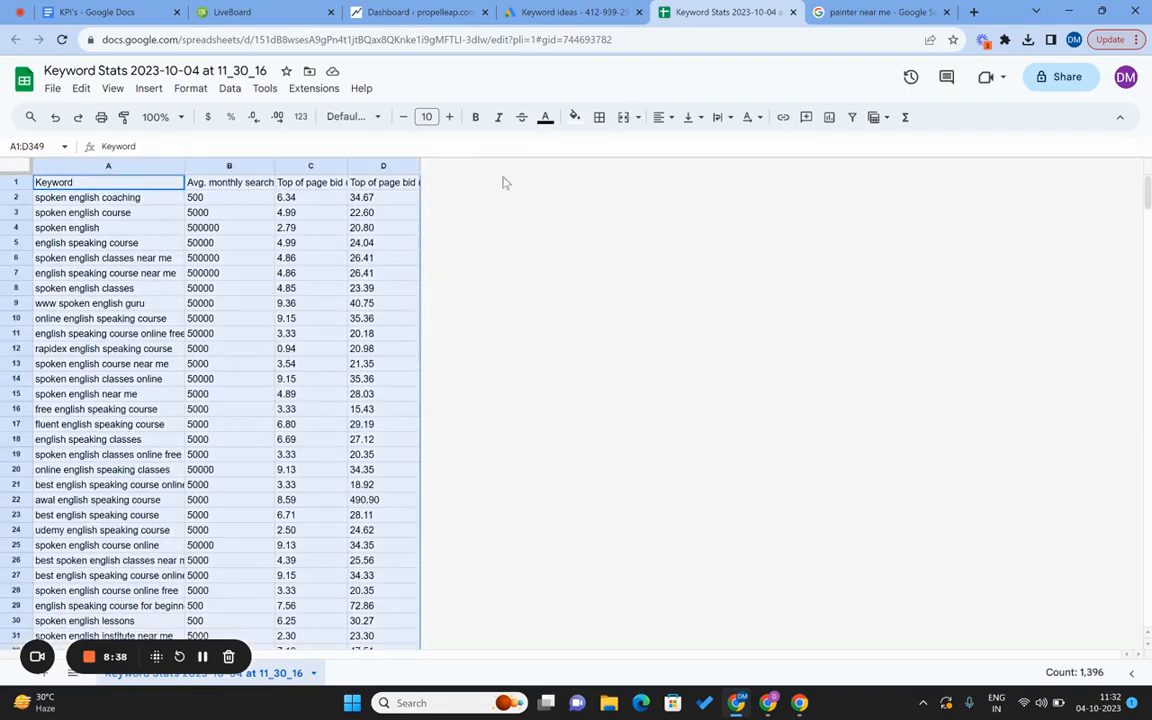
Sort the keywords by Avg. monthly searches from highest to lowest.
{"action": "left_click", "coordinate": [852, 117]}
{"action": "left_click", "coordinate": [228, 227]}
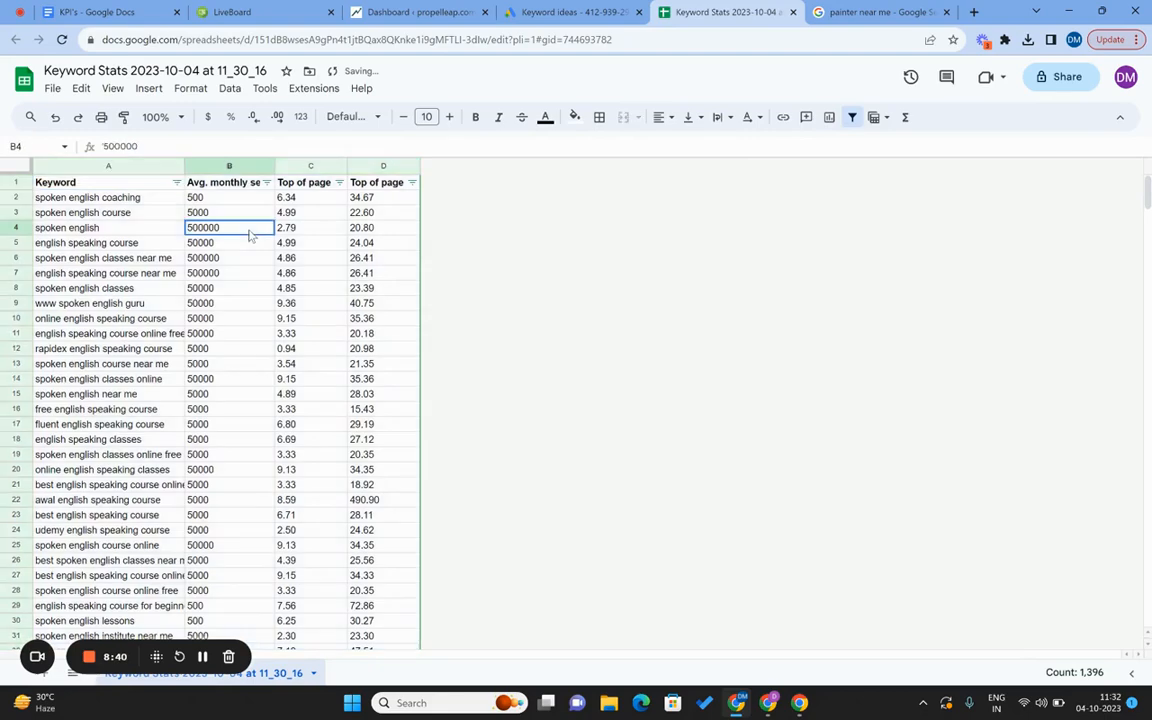
{"action": "left_click", "coordinate": [266, 183]}
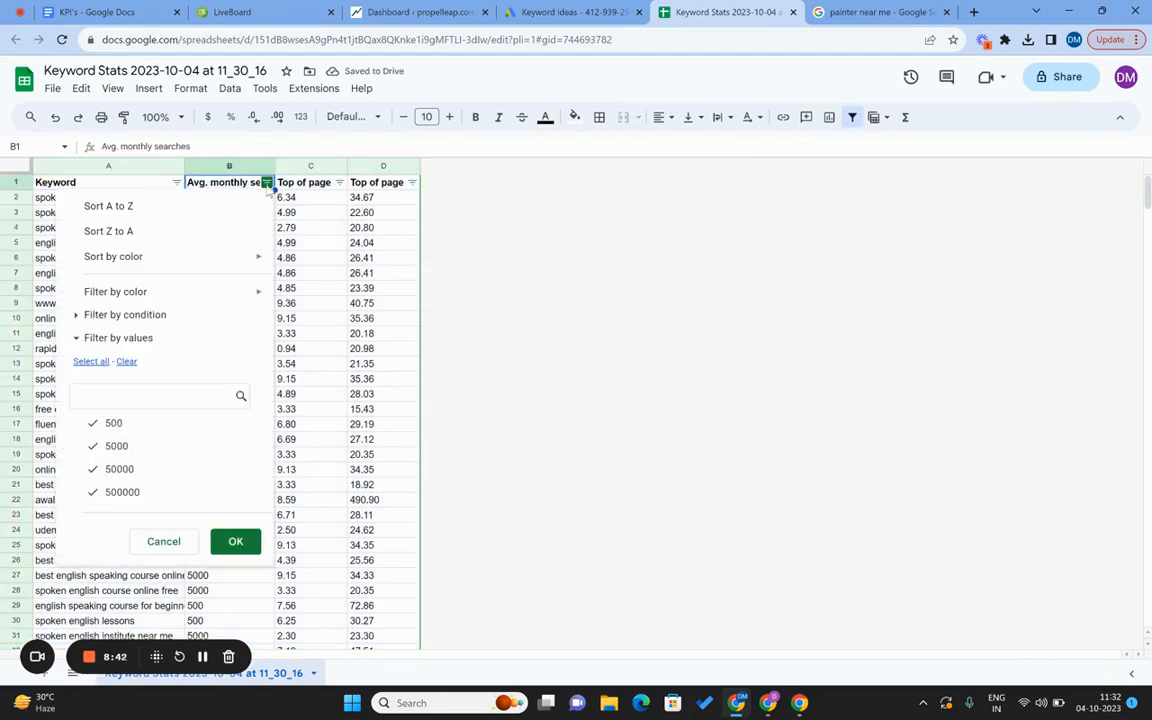
{"action": "left_click", "coordinate": [151, 208]}
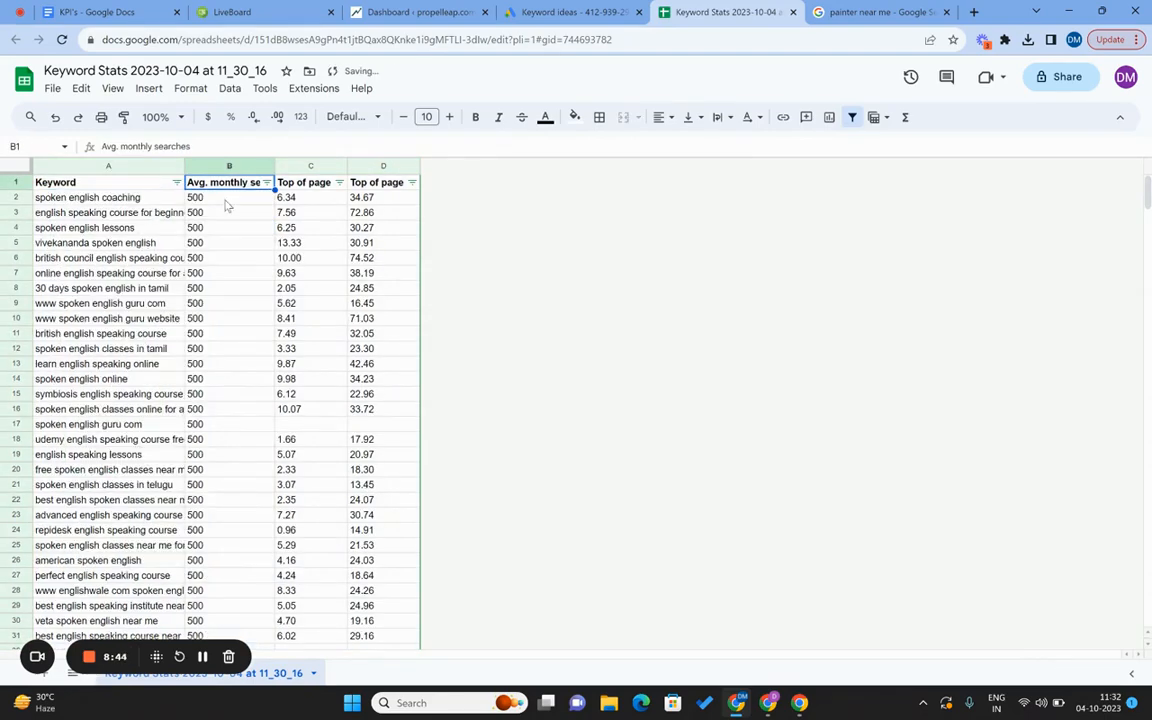
{"action": "left_click", "coordinate": [267, 183]}
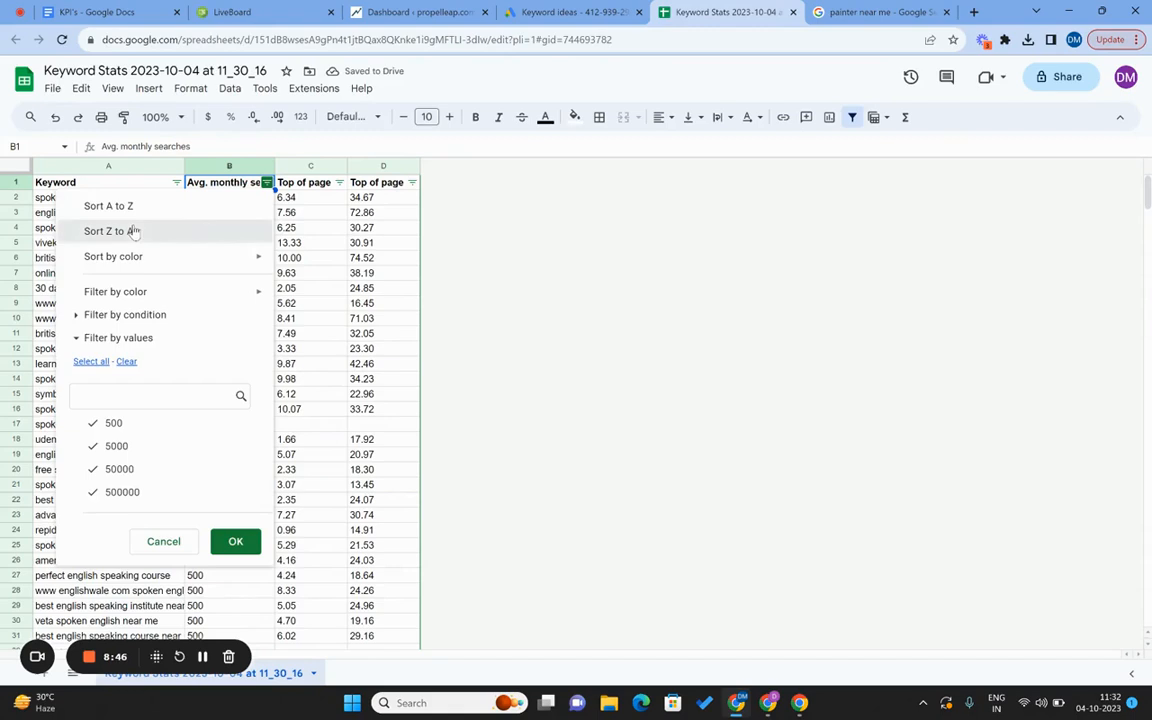
{"action": "left_click", "coordinate": [141, 231]}
Widen the Keyword column and select row 3's keyword data.
{"action": "left_click", "coordinate": [235, 204]}
{"action": "key", "text": "Left"}
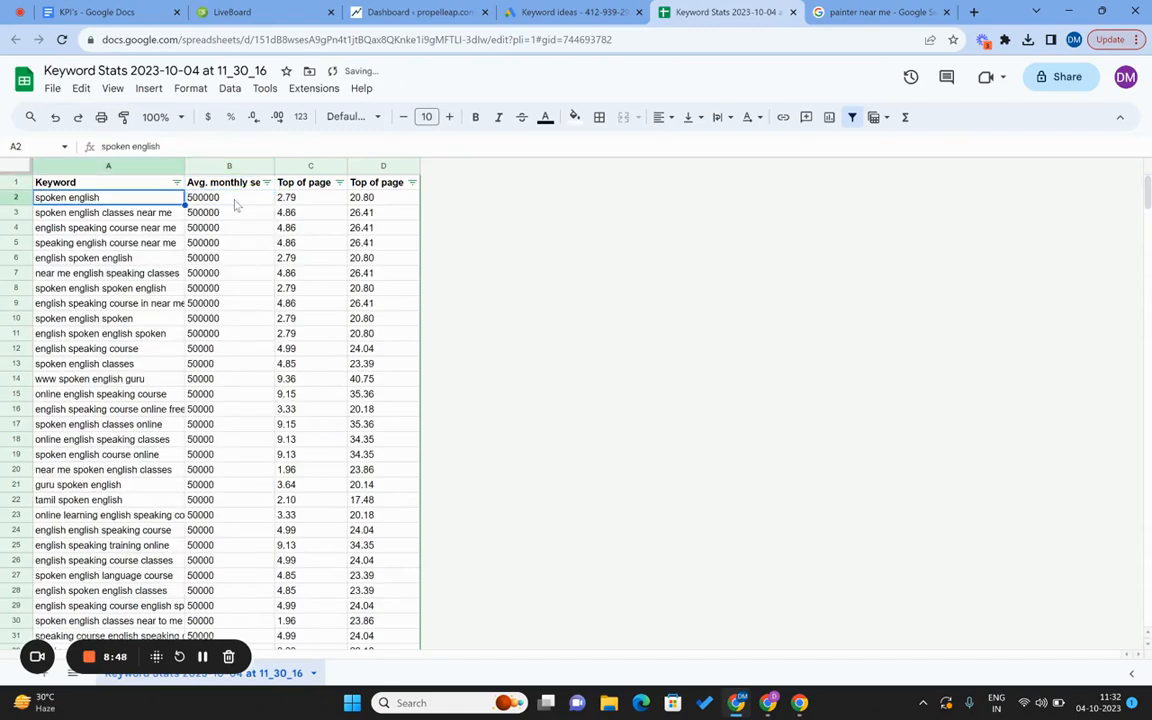
{"action": "key", "text": "Down"}
{"action": "left_click_drag", "start_coordinate": [185, 165], "coordinate": [207, 166]}
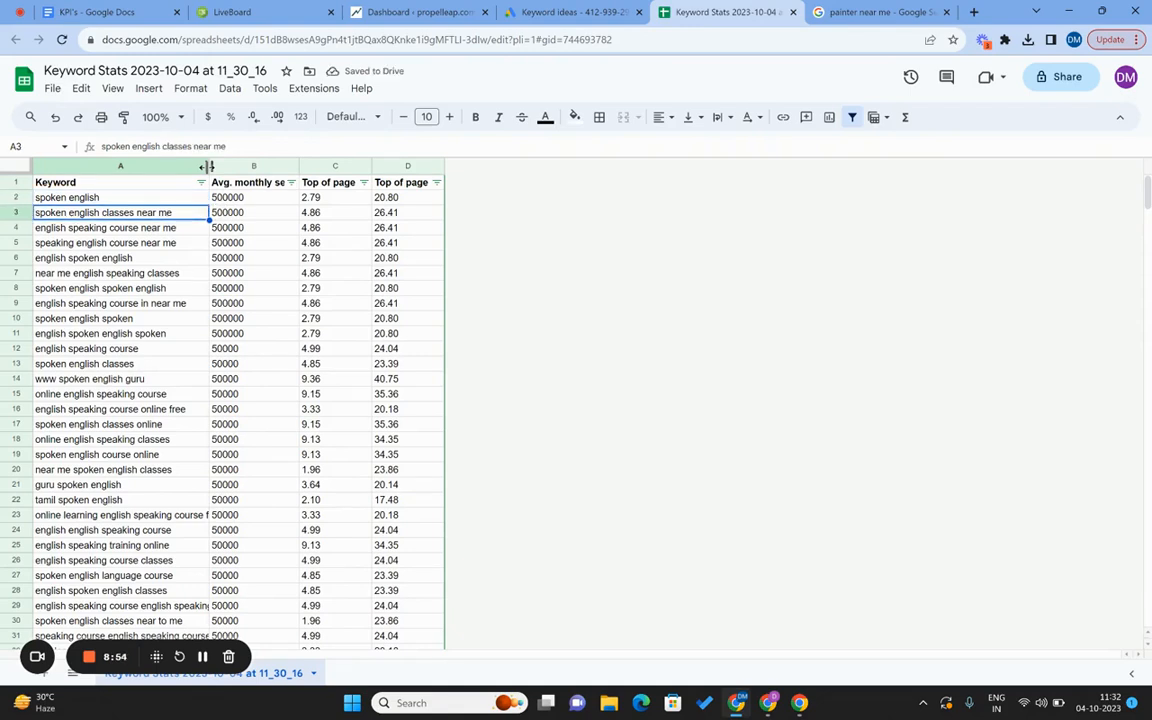
{"action": "key", "text": "shift+Right"}
{"action": "key", "text": "shift+Right"}
{"action": "key", "text": "shift+Right"}
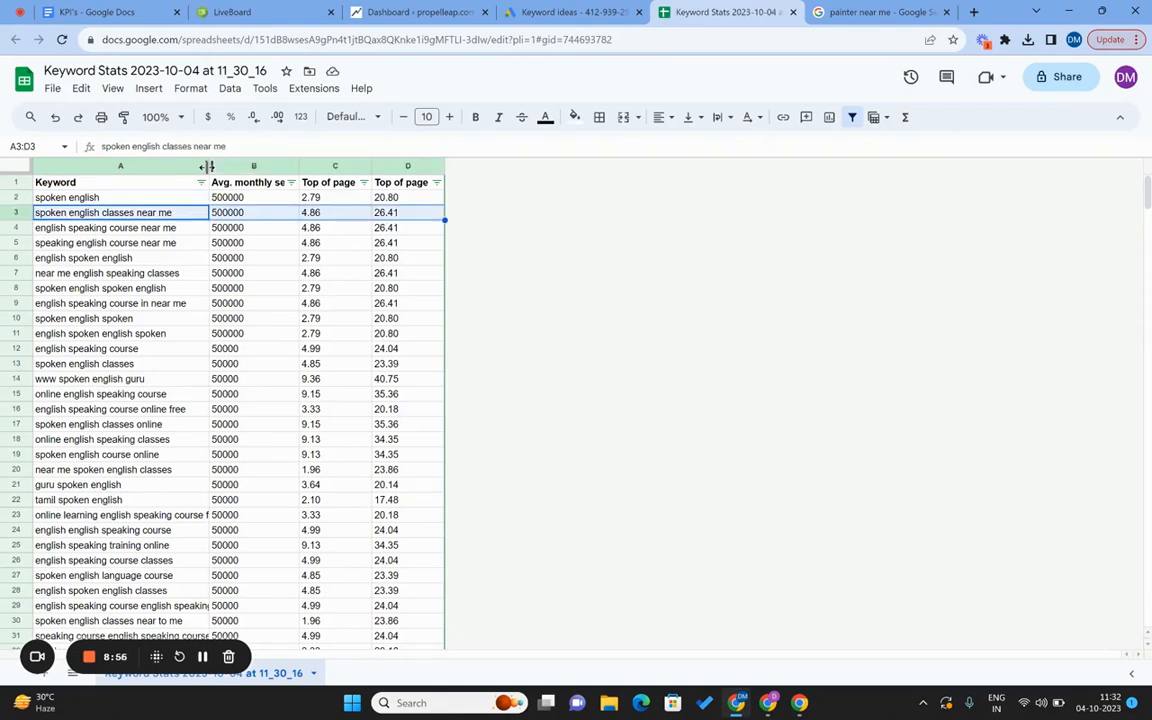
Fill keyword rows 3 and 4, columns A to D, with yellow.
{"action": "left_click", "coordinate": [575, 117]}
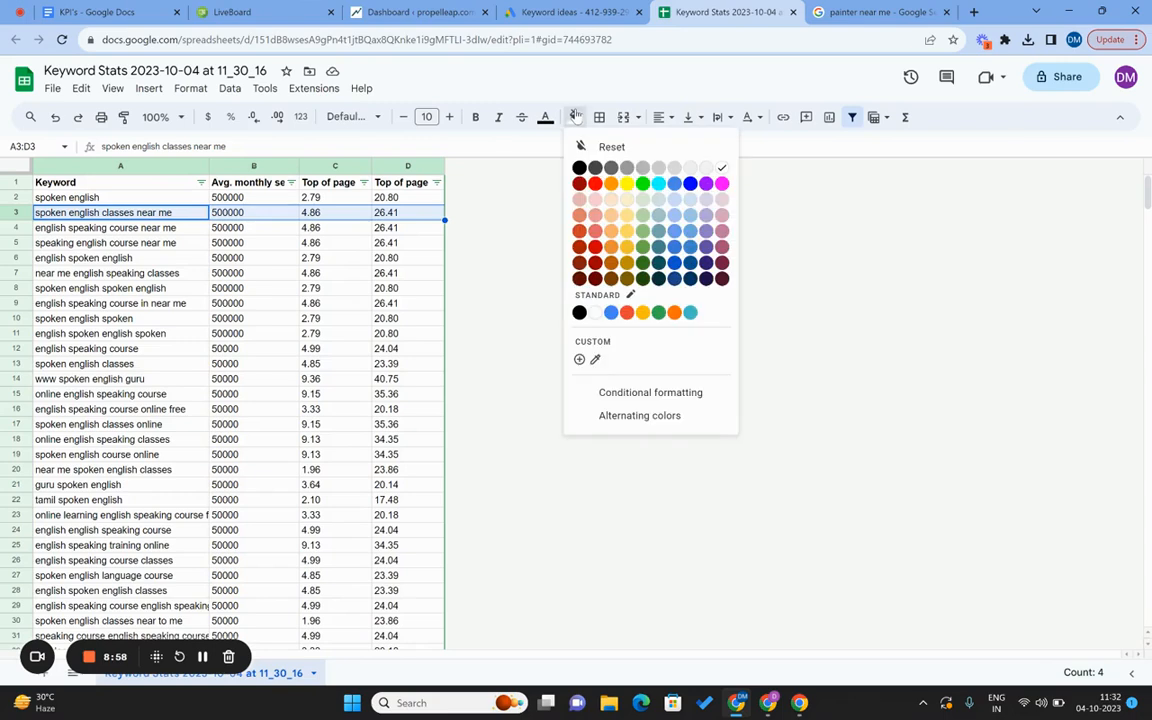
{"action": "left_click", "coordinate": [628, 185]}
{"action": "key", "text": "Down"}
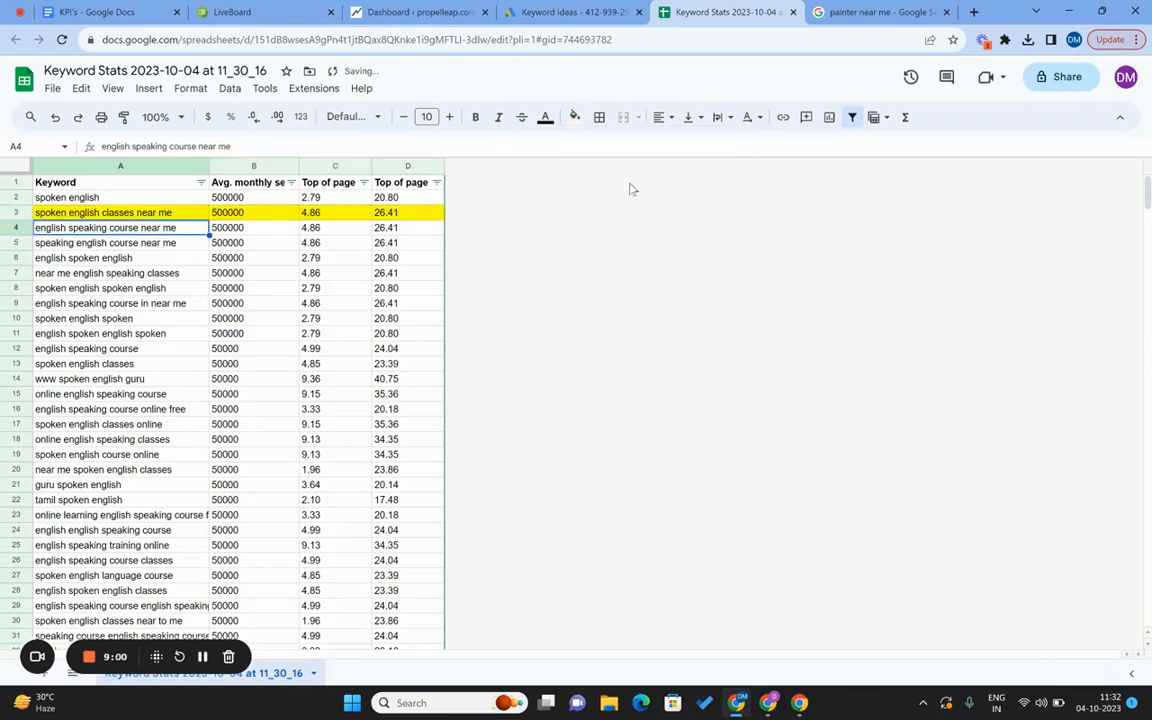
{"action": "key", "text": "shift+Right"}
{"action": "key", "text": "shift+Right"}
{"action": "key", "text": "shift+Right"}
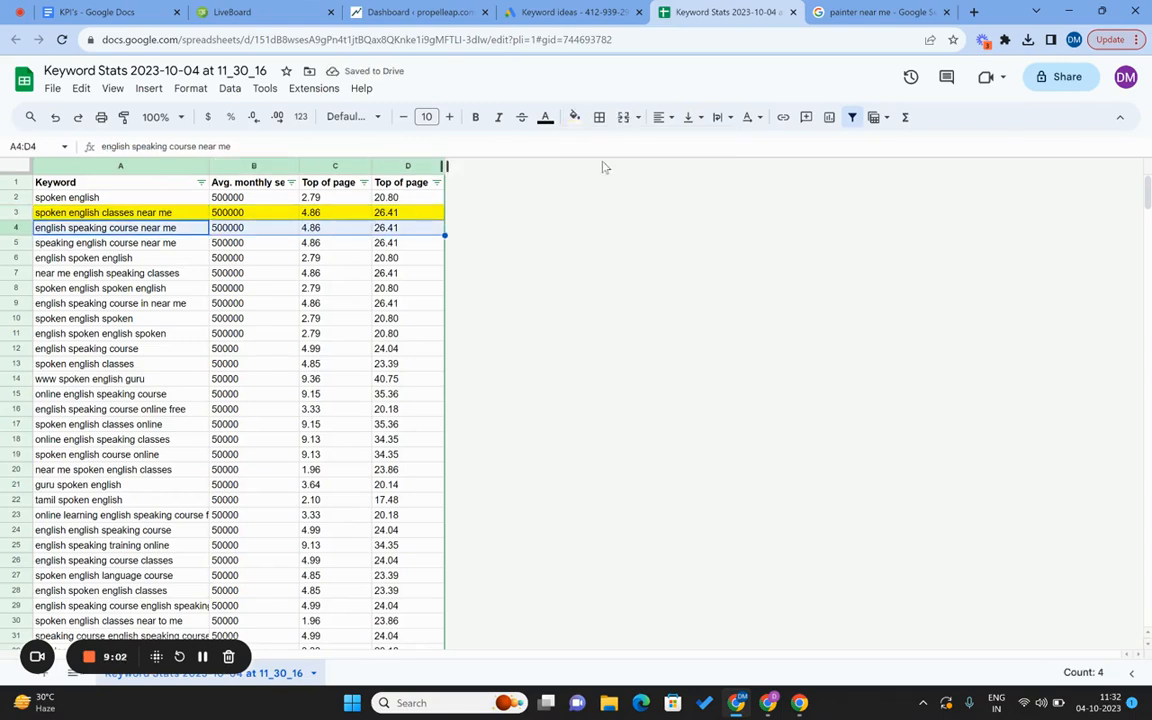
{"action": "left_click", "coordinate": [575, 117]}
{"action": "left_click", "coordinate": [630, 189]}
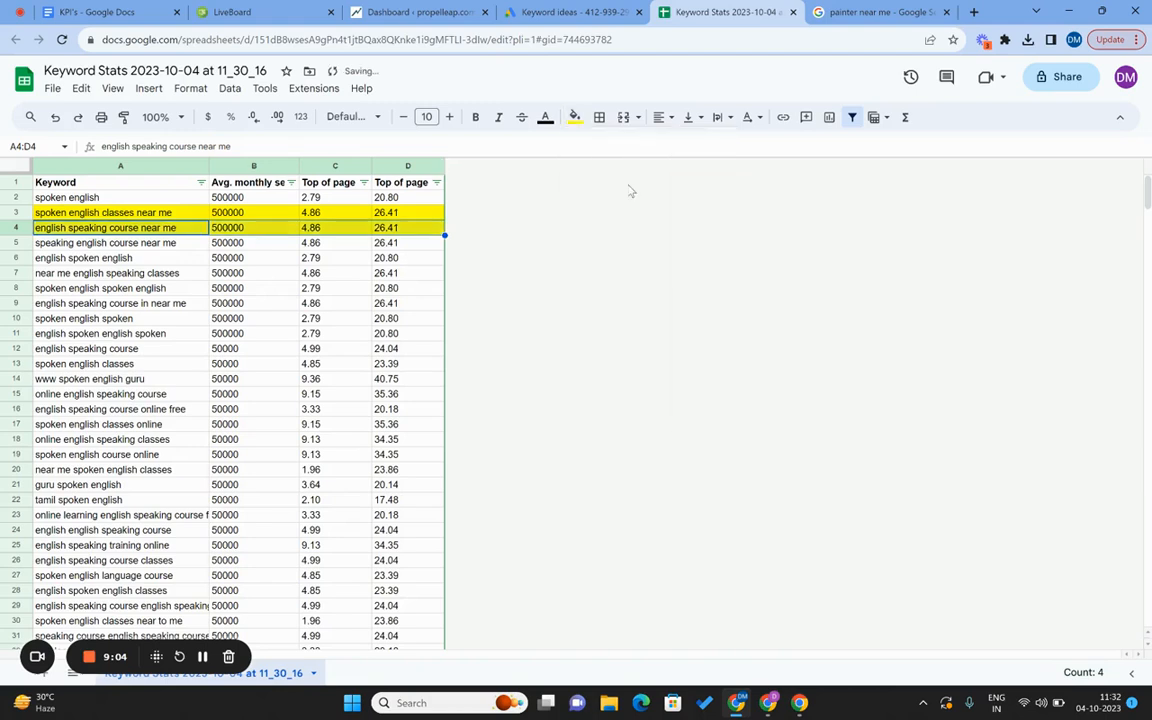
Fill keyword rows 5 and 6 with yellow as well.
{"action": "key", "text": "Down"}
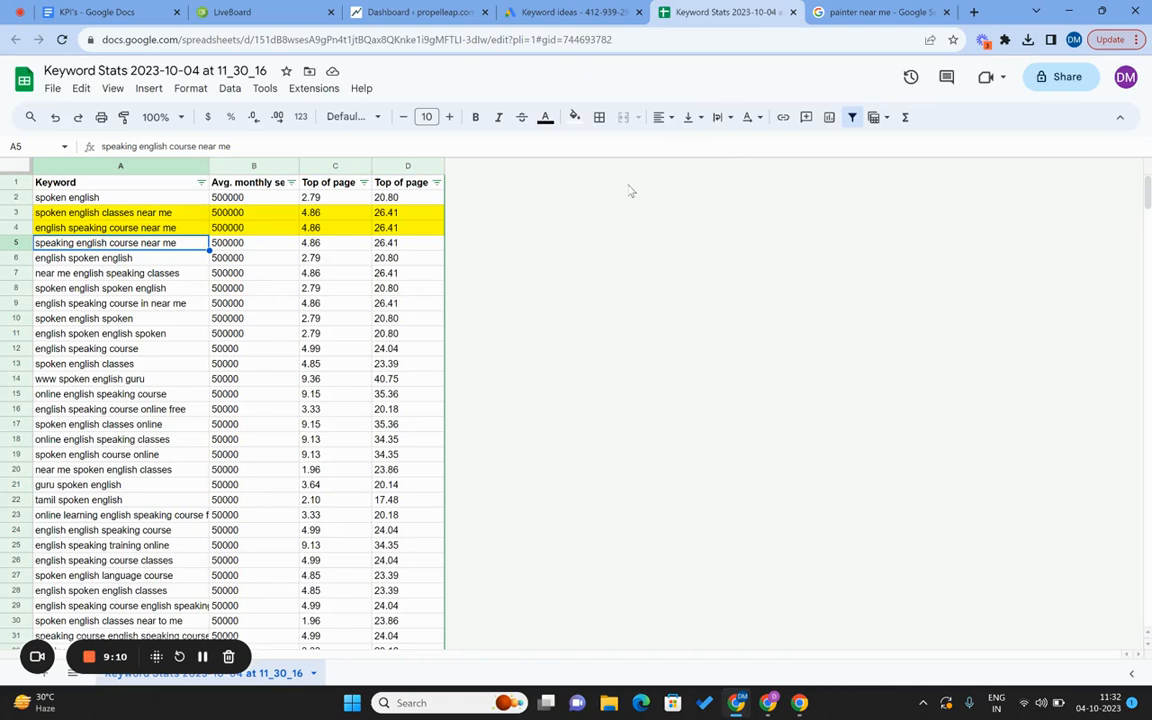
{"action": "key", "text": "Up"}
{"action": "key", "text": "Up"}
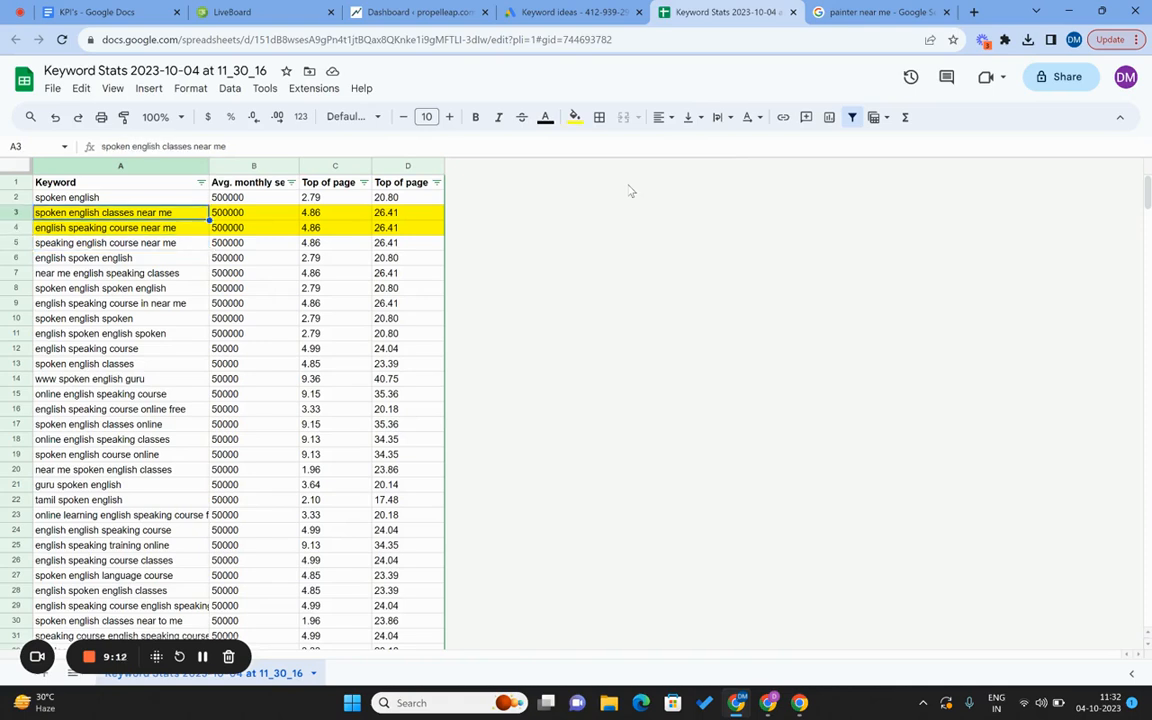
{"action": "key", "text": "Down"}
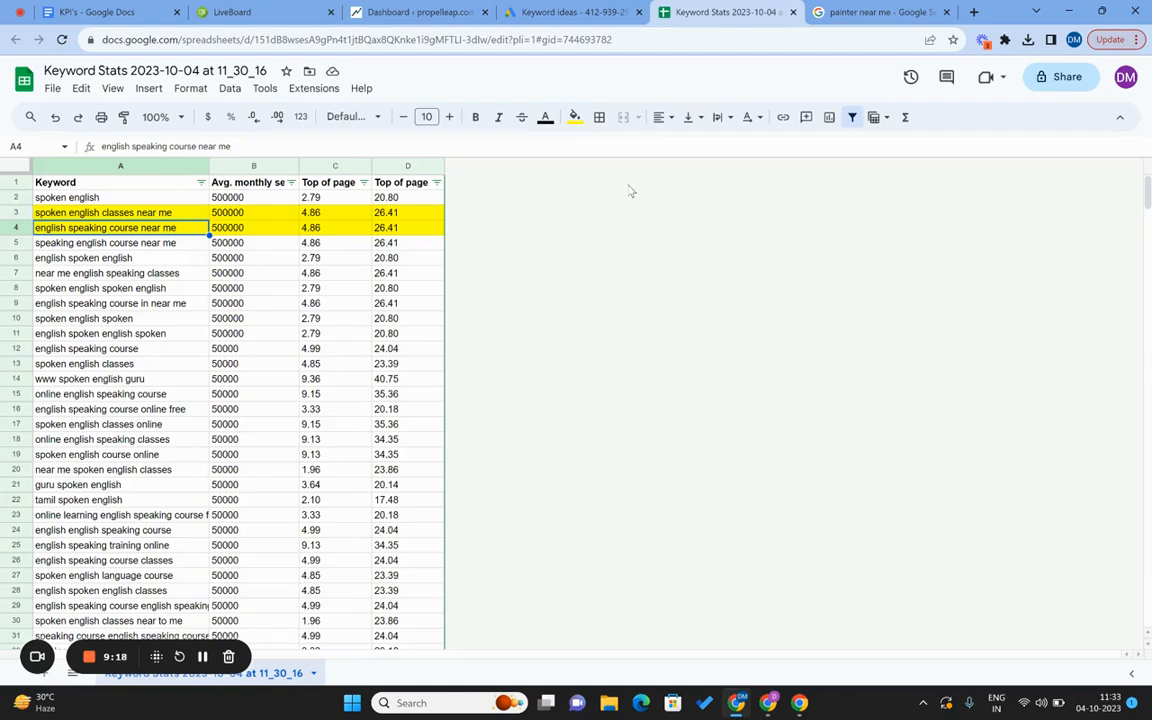
{"action": "key", "text": "Down"}
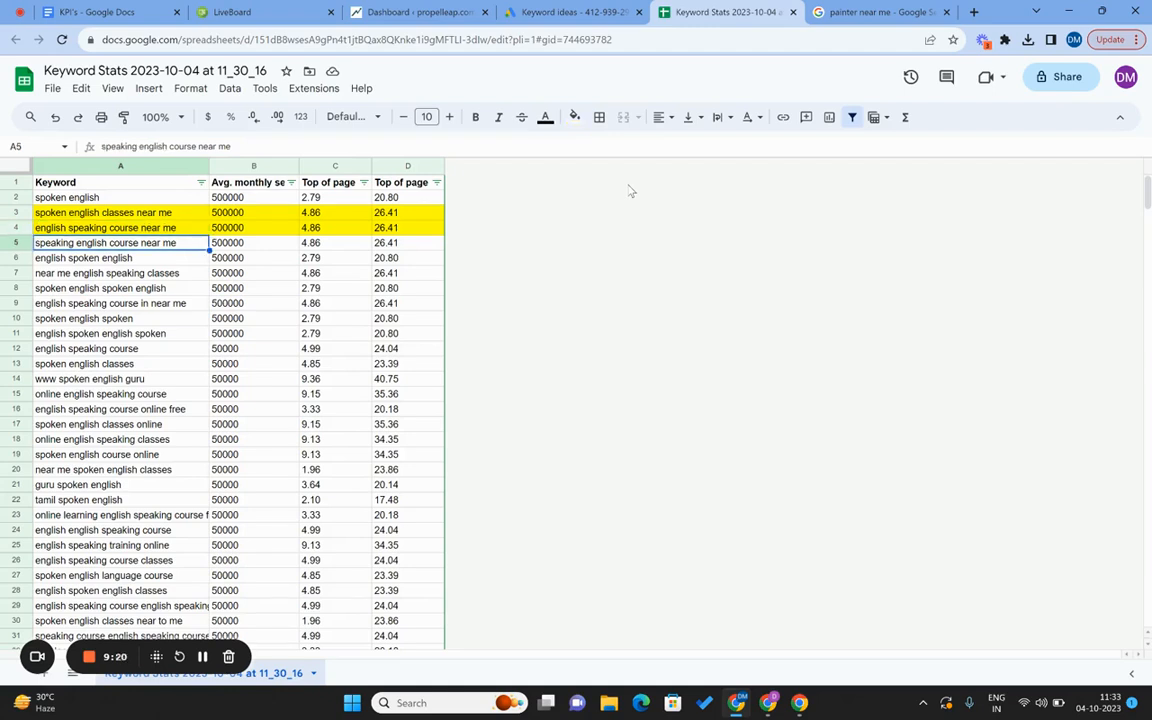
{"action": "key", "text": "shift+Right"}
{"action": "key", "text": "shift+Right"}
{"action": "key", "text": "shift+Right"}
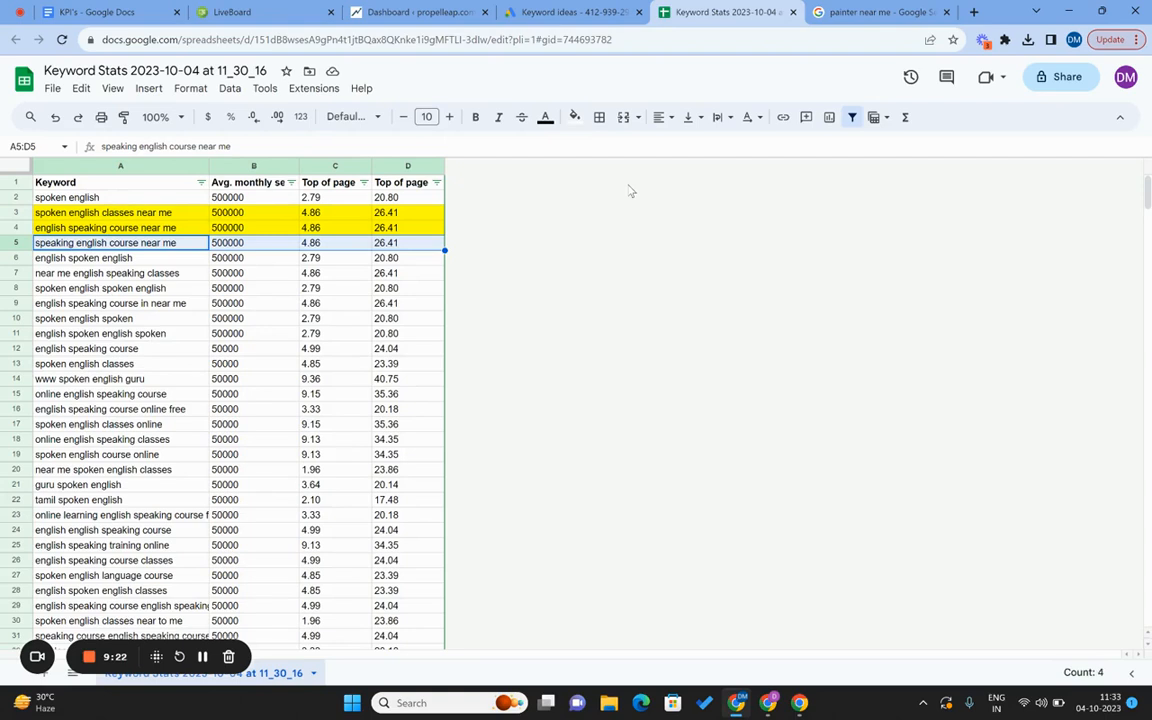
{"action": "left_click", "coordinate": [574, 117]}
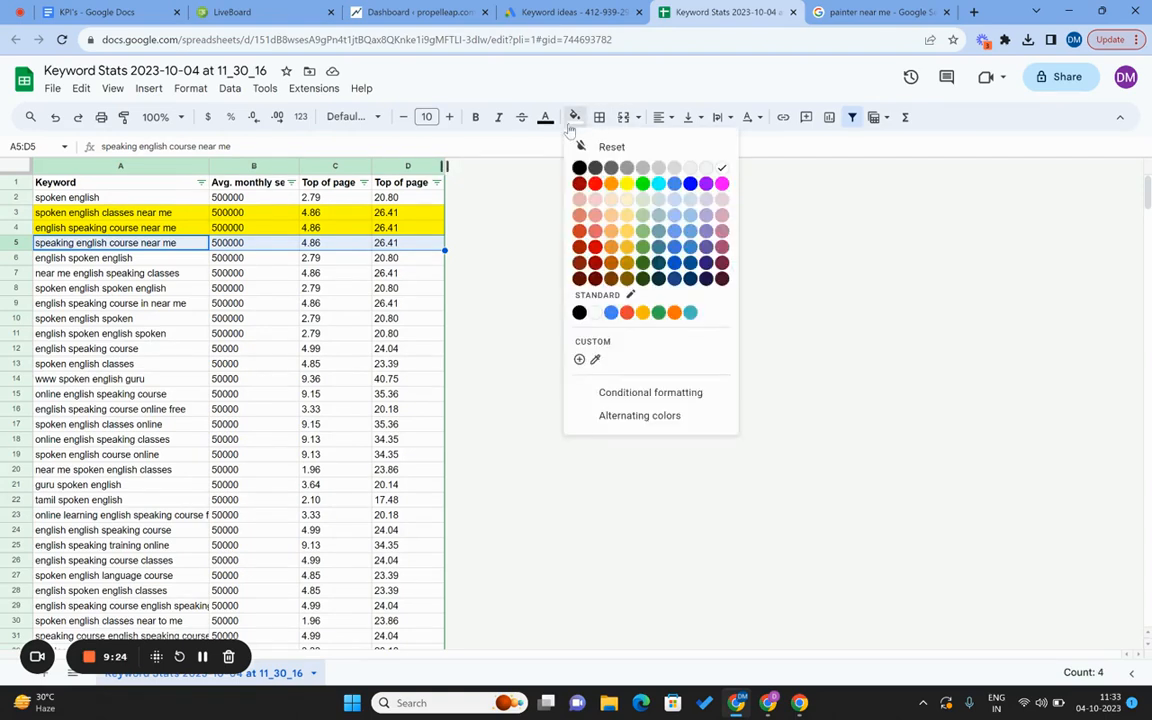
{"action": "left_click", "coordinate": [626, 184]}
{"action": "key", "text": "Down"}
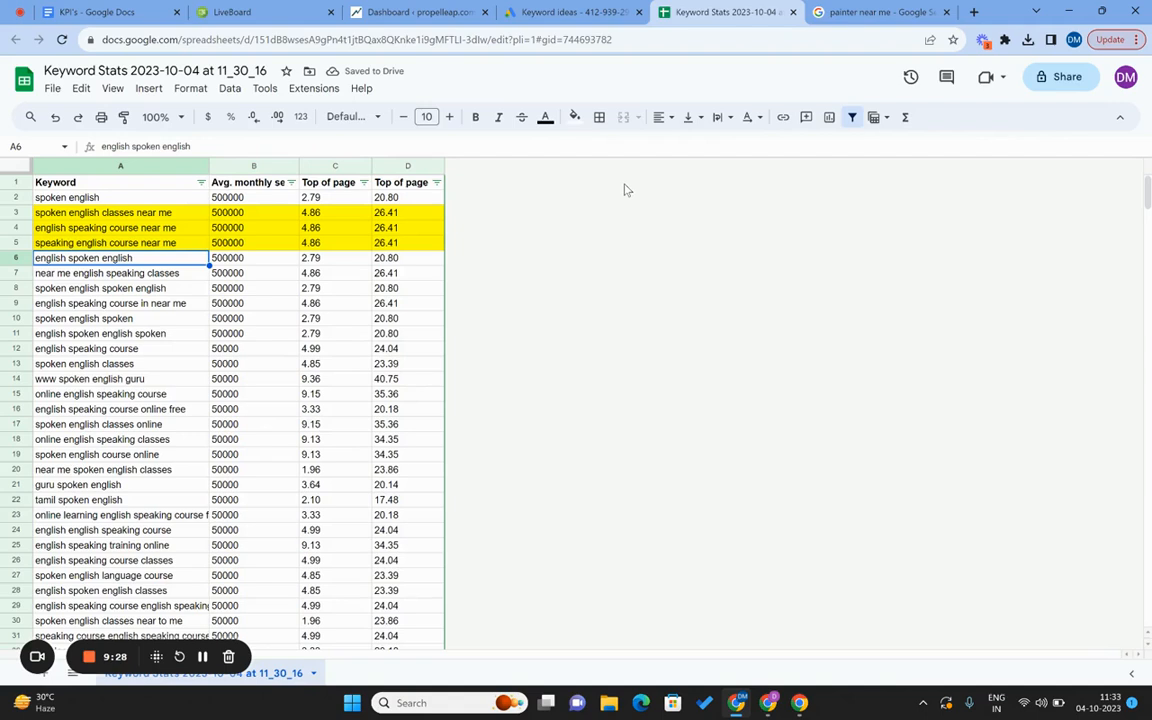
{"action": "key", "text": "shift+Right"}
{"action": "key", "text": "shift+Right"}
{"action": "key", "text": "shift+Right"}
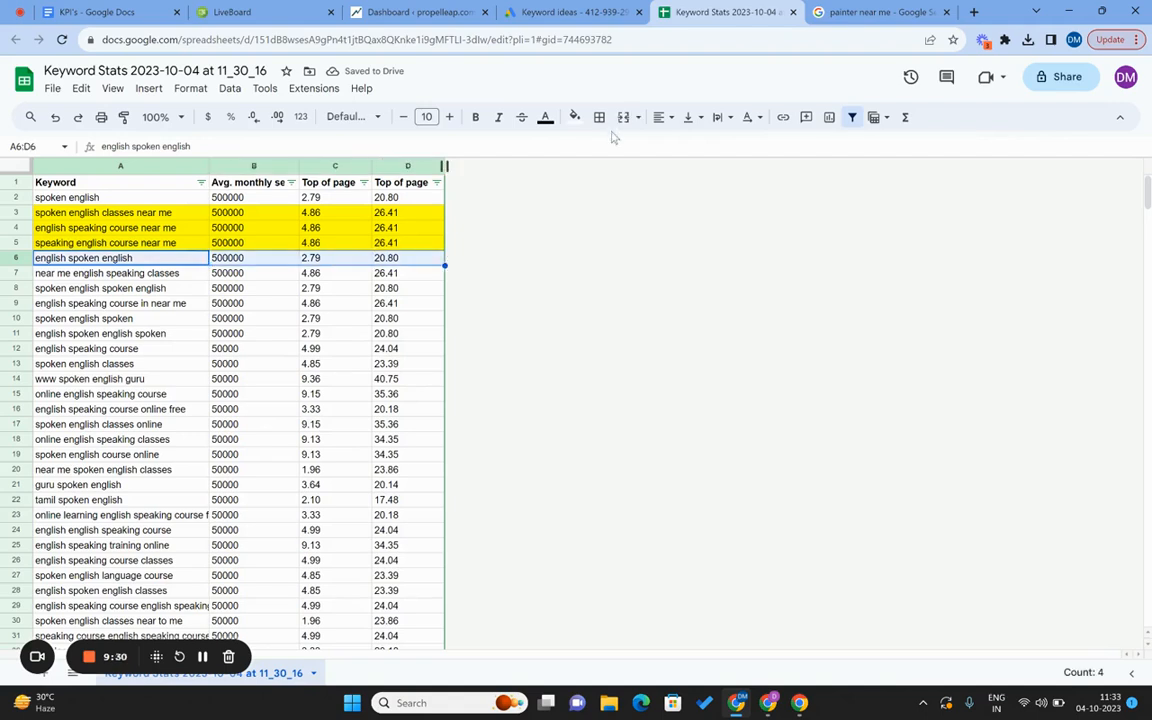
{"action": "left_click", "coordinate": [574, 117]}
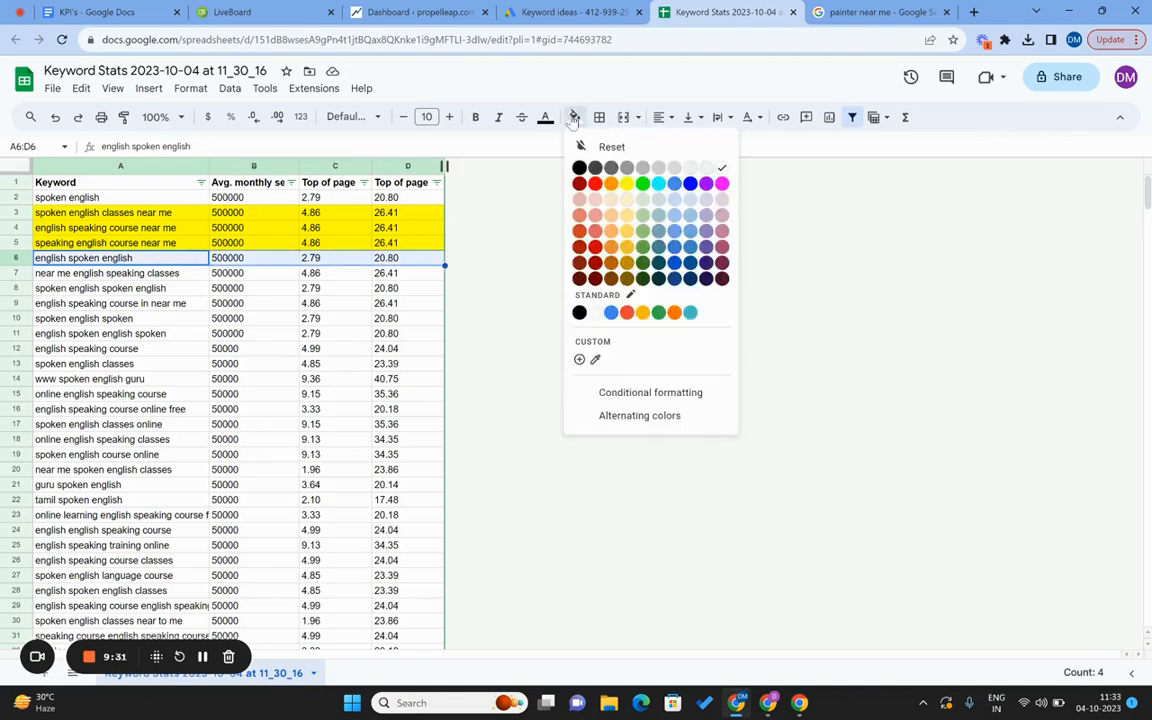
{"action": "left_click", "coordinate": [626, 184]}
Select the four highlighted keywords in A3:A6.
{"action": "key", "text": "Up"}
{"action": "key", "text": "Up"}
{"action": "key", "text": "Up"}
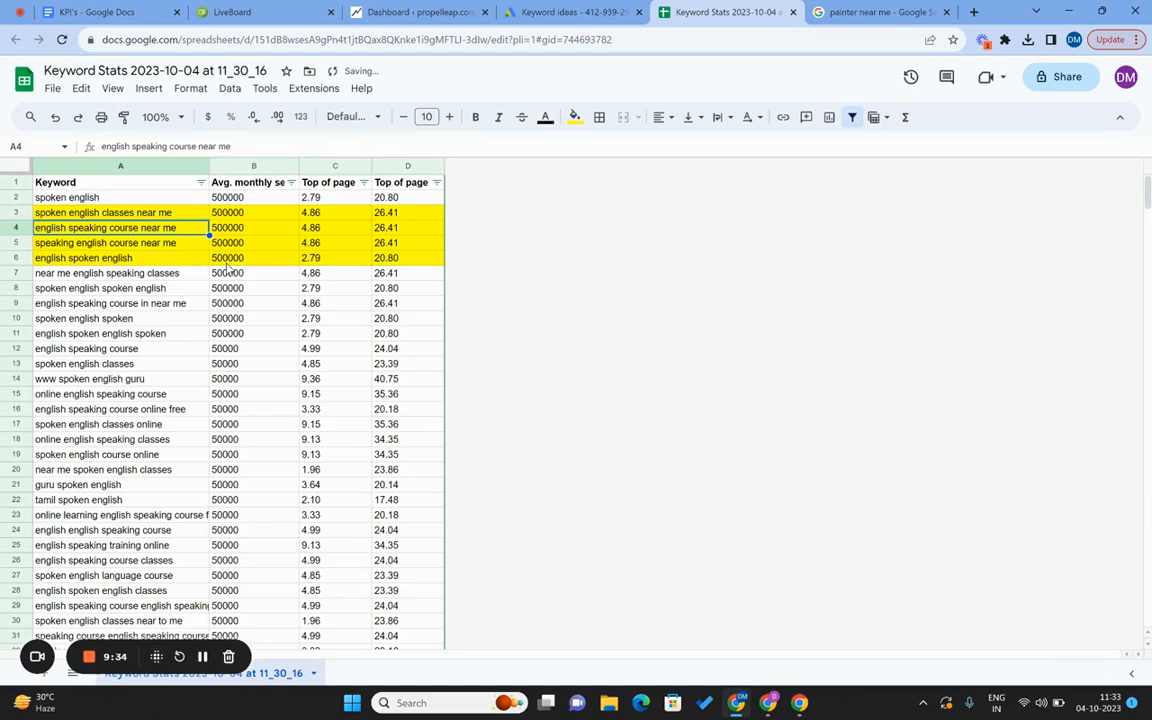
{"action": "key", "text": "shift+Down"}
{"action": "key", "text": "shift+Down"}
{"action": "key", "text": "shift+Down"}
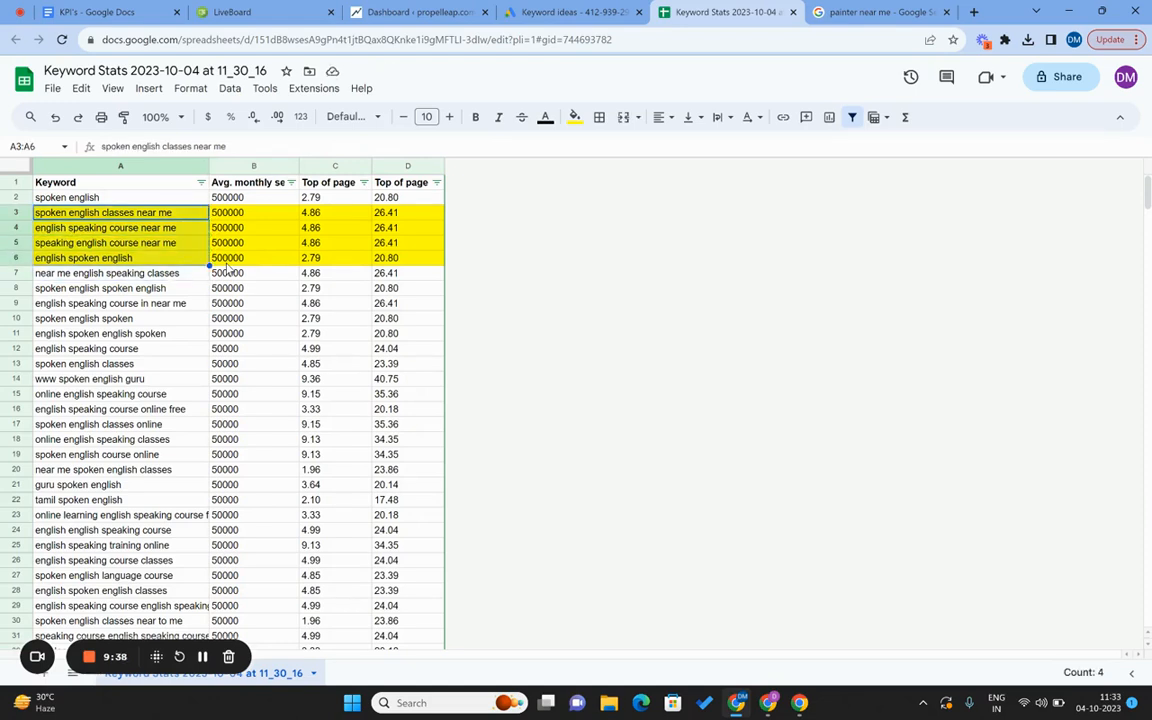
{"action": "key", "text": "Up"}
{"action": "key", "text": "Down"}
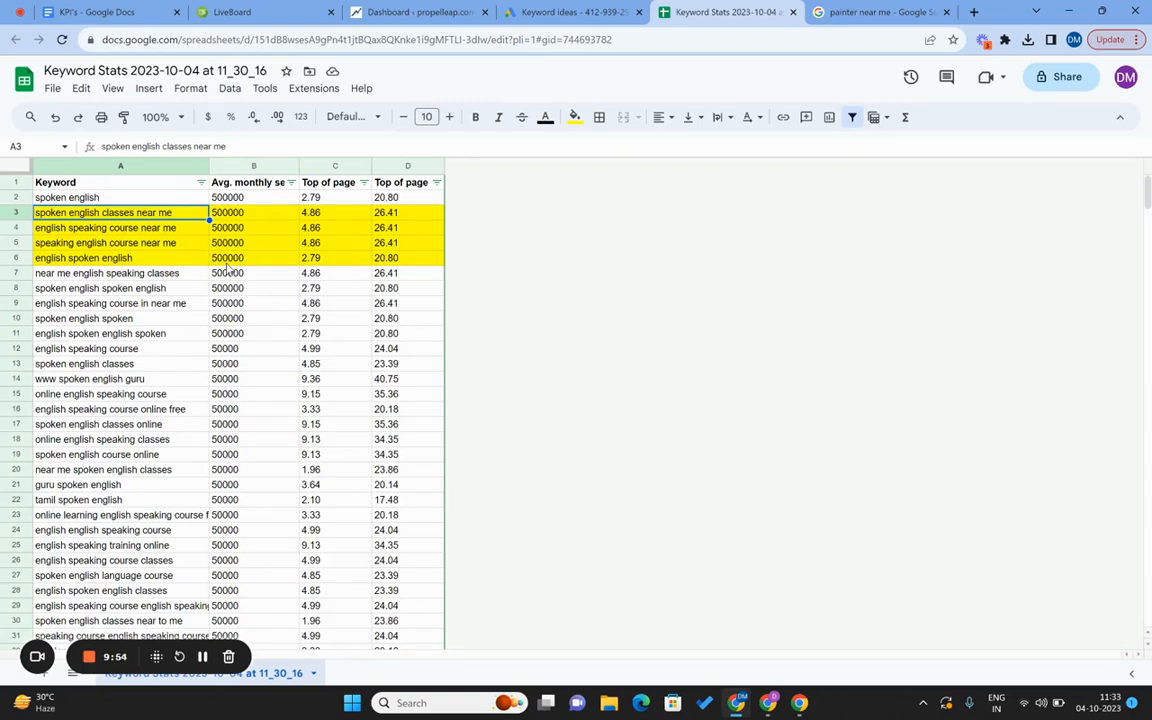
{"action": "key", "text": "shift+Down"}
{"action": "key", "text": "shift+Down"}
{"action": "key", "text": "shift+Down"}
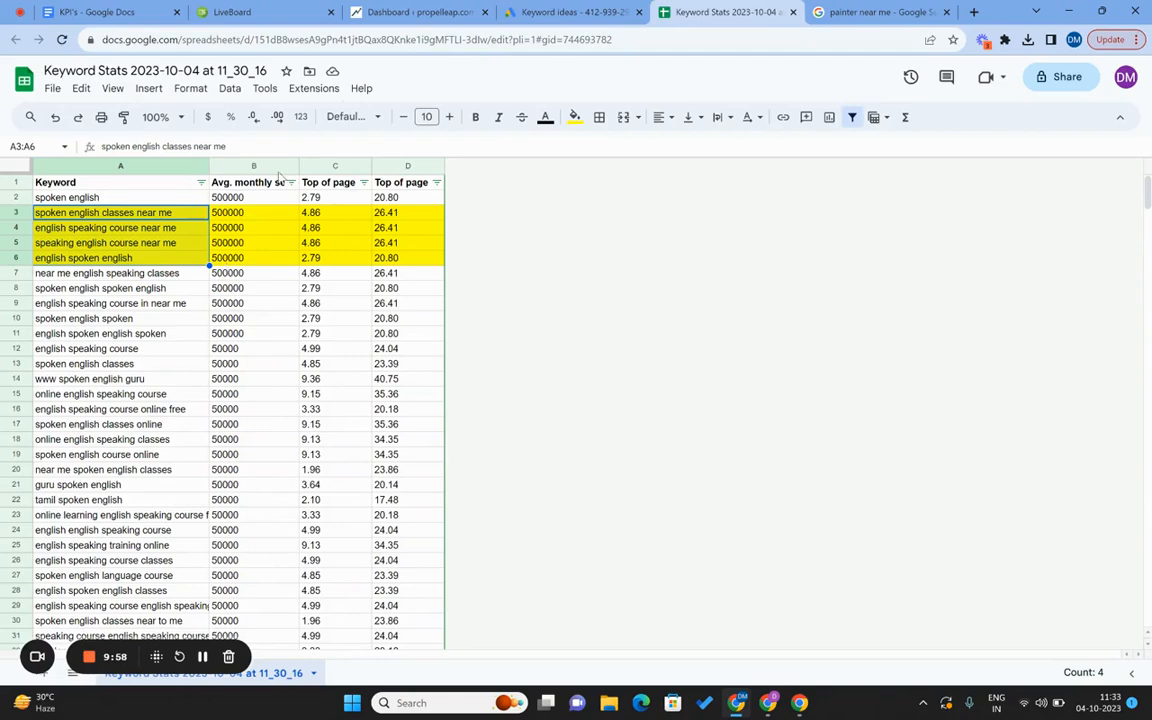
Append '=> Done' to the Step 1: Keyword Research line in the KPI's doc, with Done bold.
{"action": "left_click", "coordinate": [565, 12]}
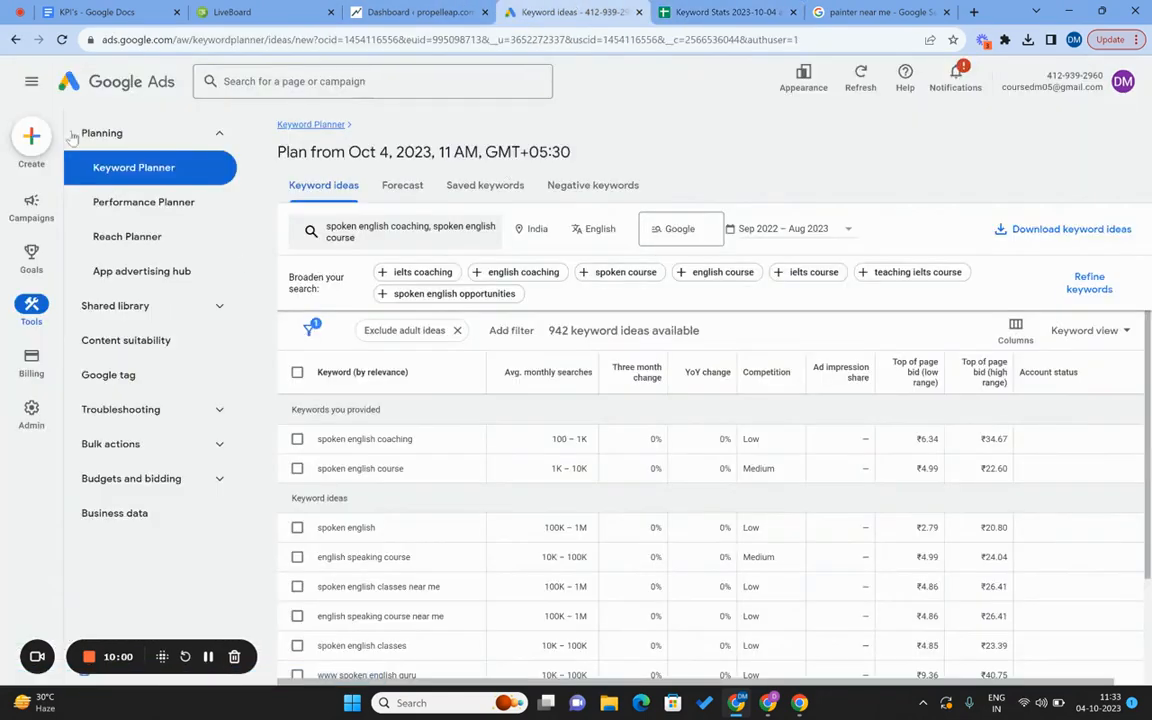
{"action": "left_click", "coordinate": [127, 11]}
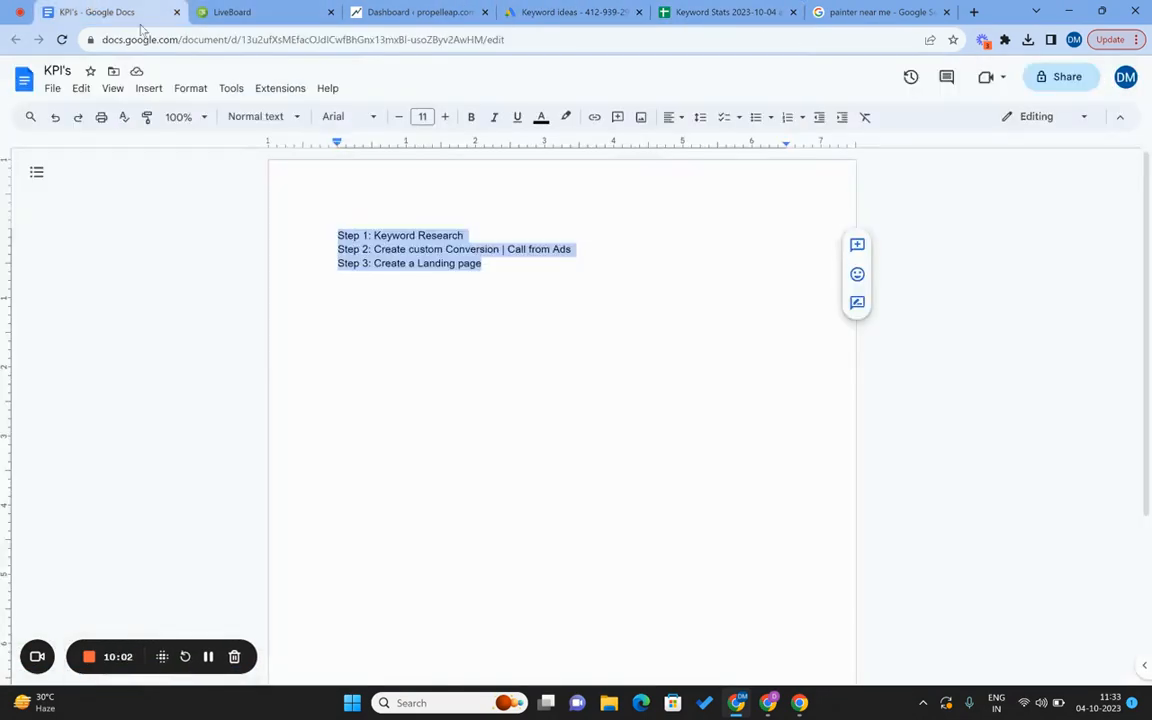
{"action": "left_click", "coordinate": [544, 233]}
{"action": "type", "text": "=>"}
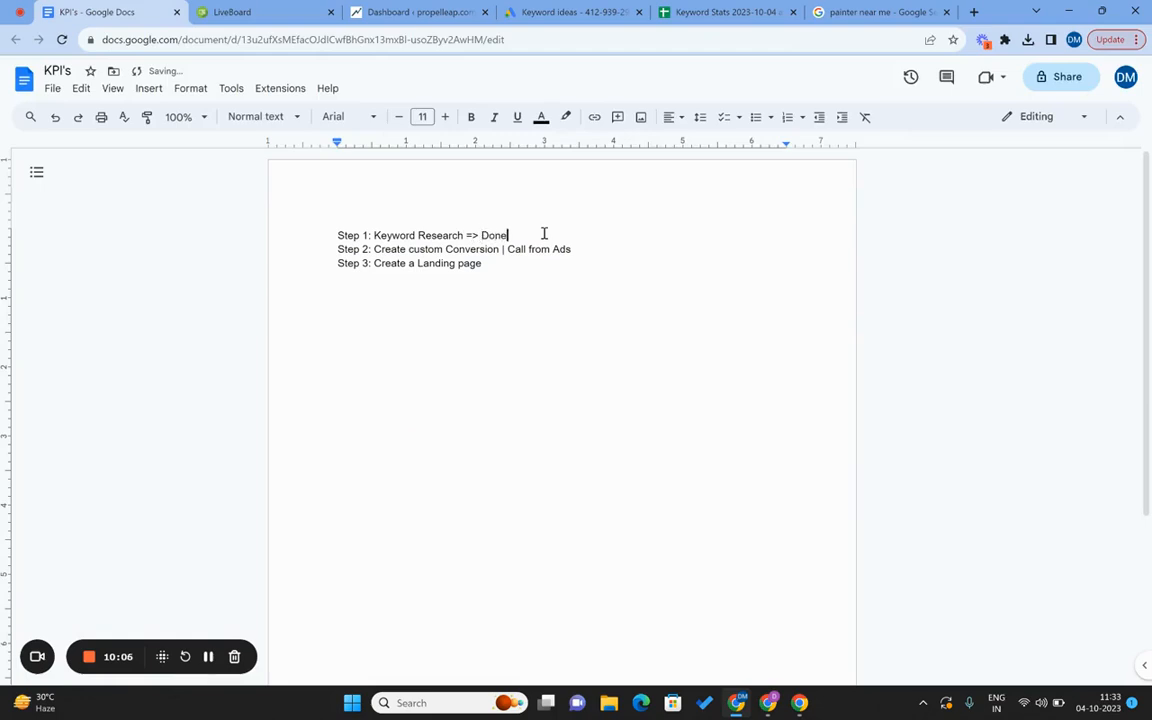
{"action": "type", "text": " Done"}
{"action": "key", "text": "ctrl+shift+Left"}
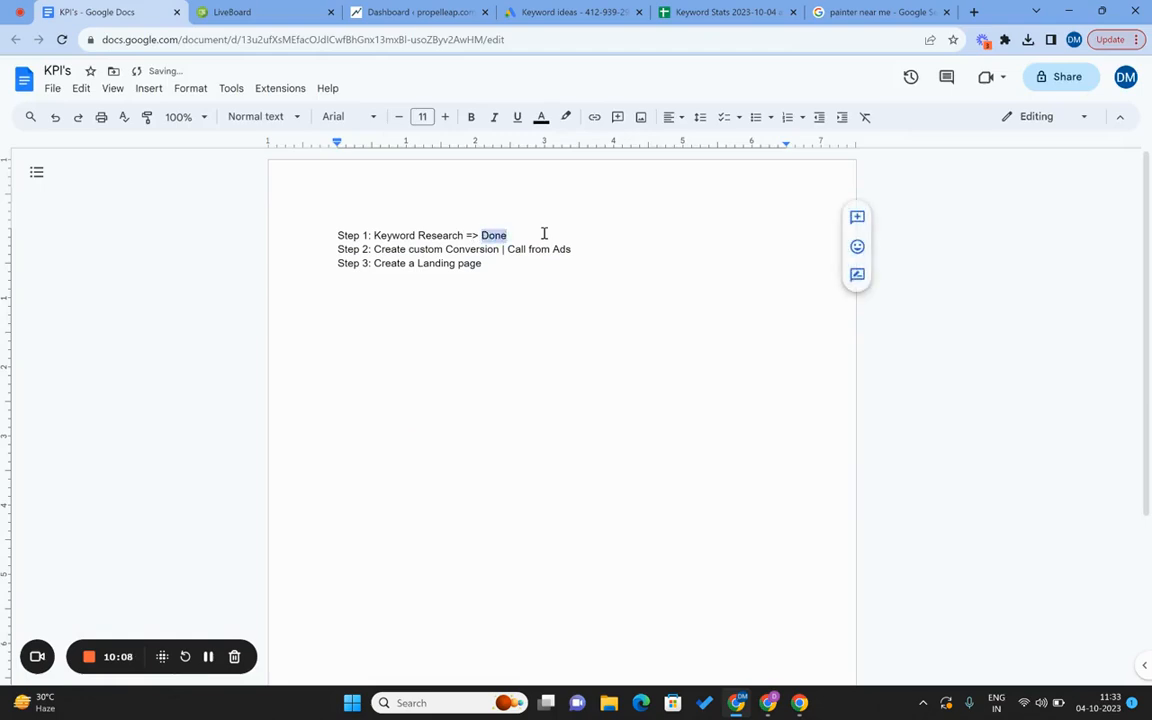
{"action": "key", "text": "ctrl+b"}
{"action": "left_click", "coordinate": [586, 256]}
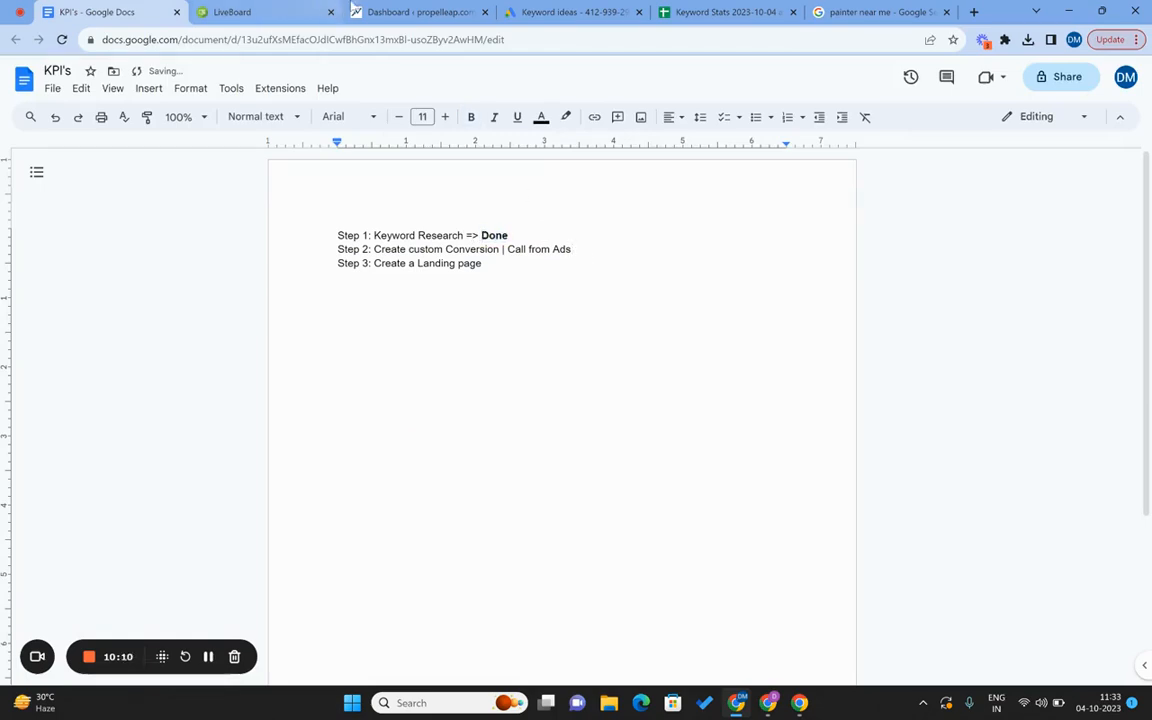
{"action": "left_click", "coordinate": [619, 8]}
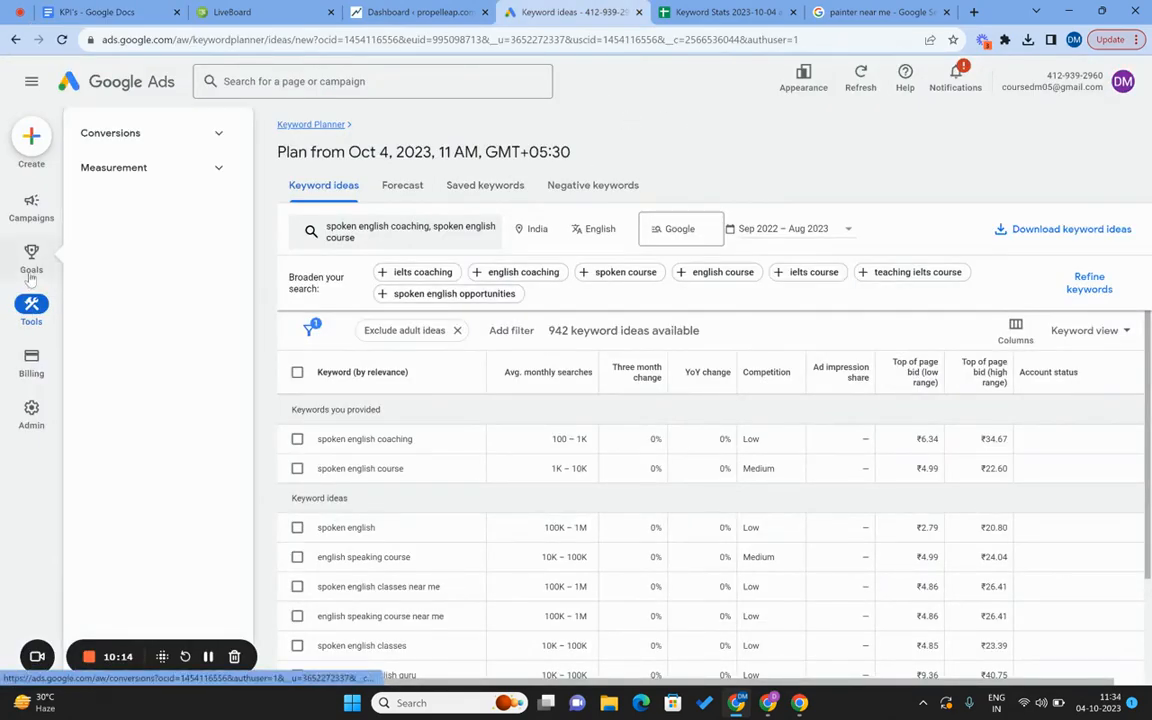
Start a new phone-call conversion action that tracks calls from ads.
{"action": "mouse_move", "coordinate": [33, 262]}
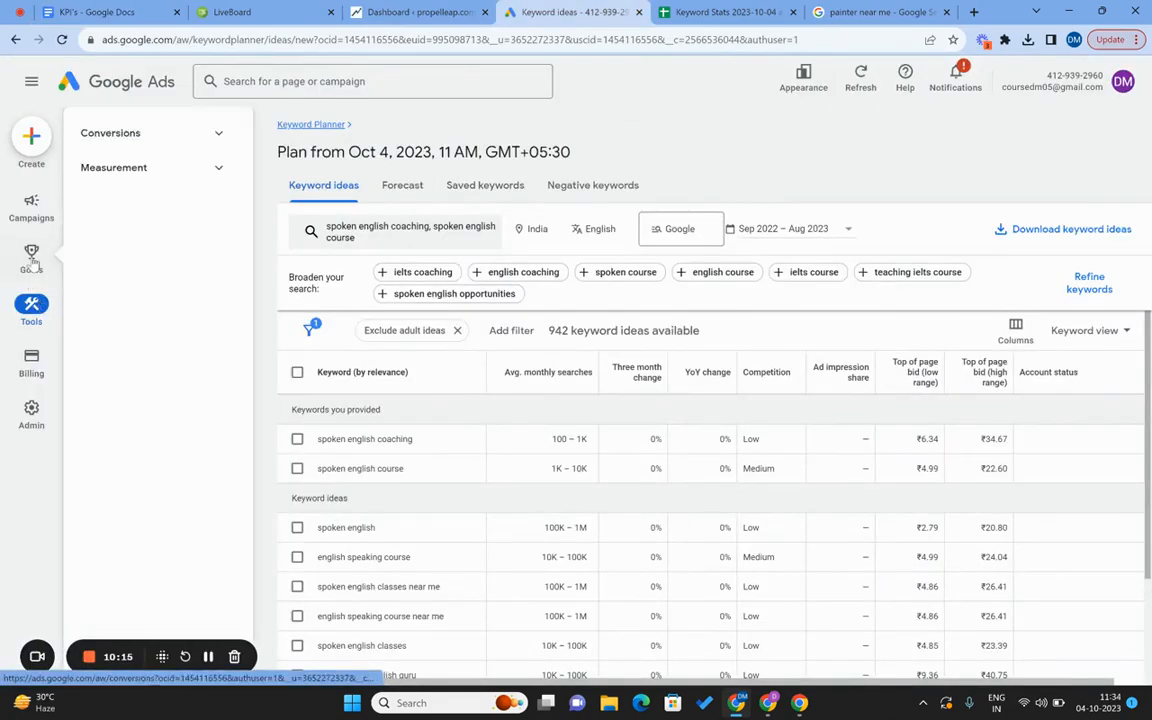
{"action": "left_click", "coordinate": [158, 132]}
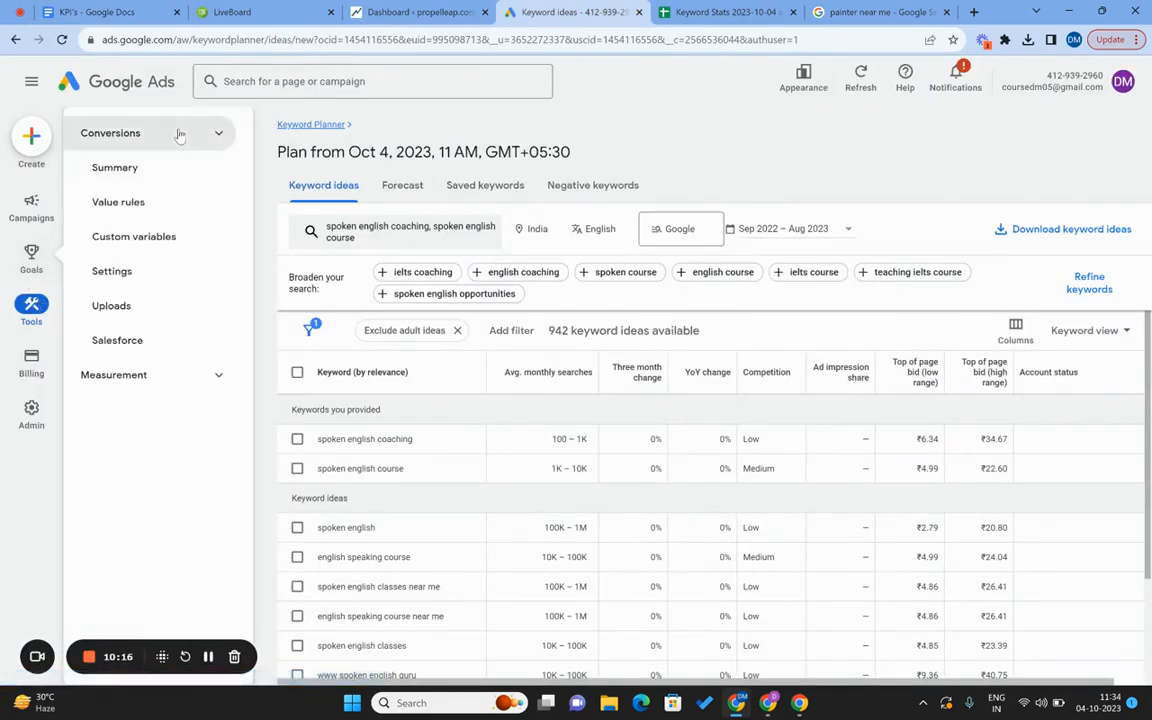
{"action": "left_click", "coordinate": [127, 172]}
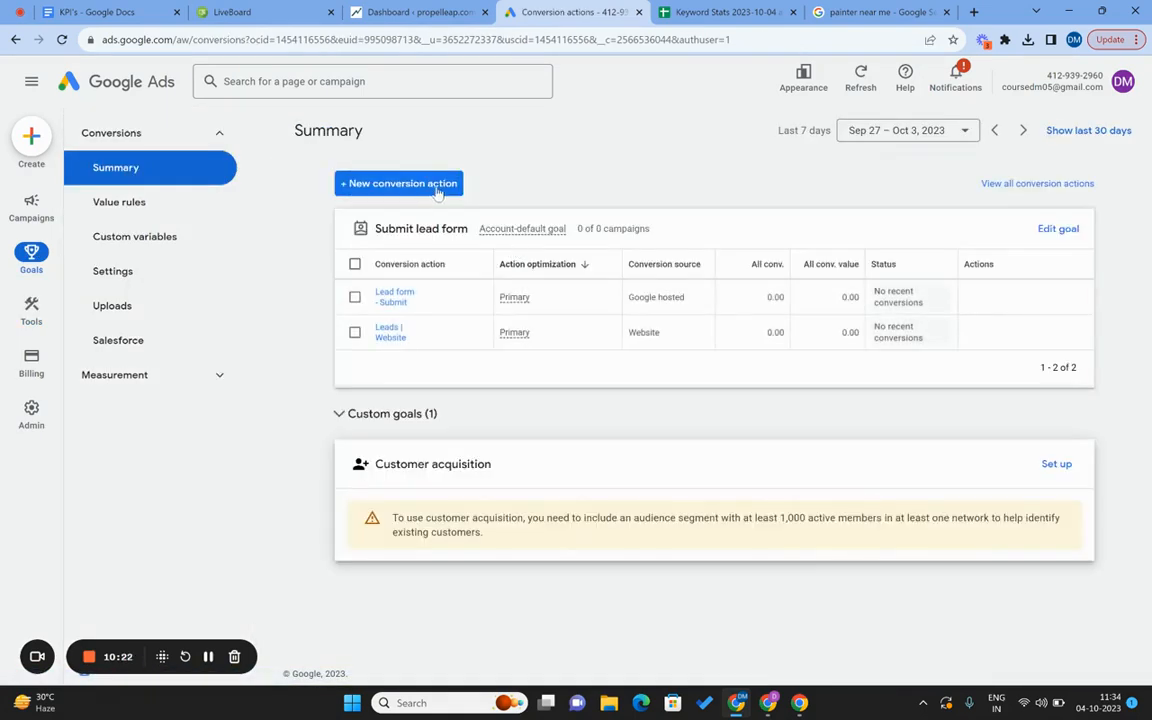
{"action": "left_click", "coordinate": [436, 185]}
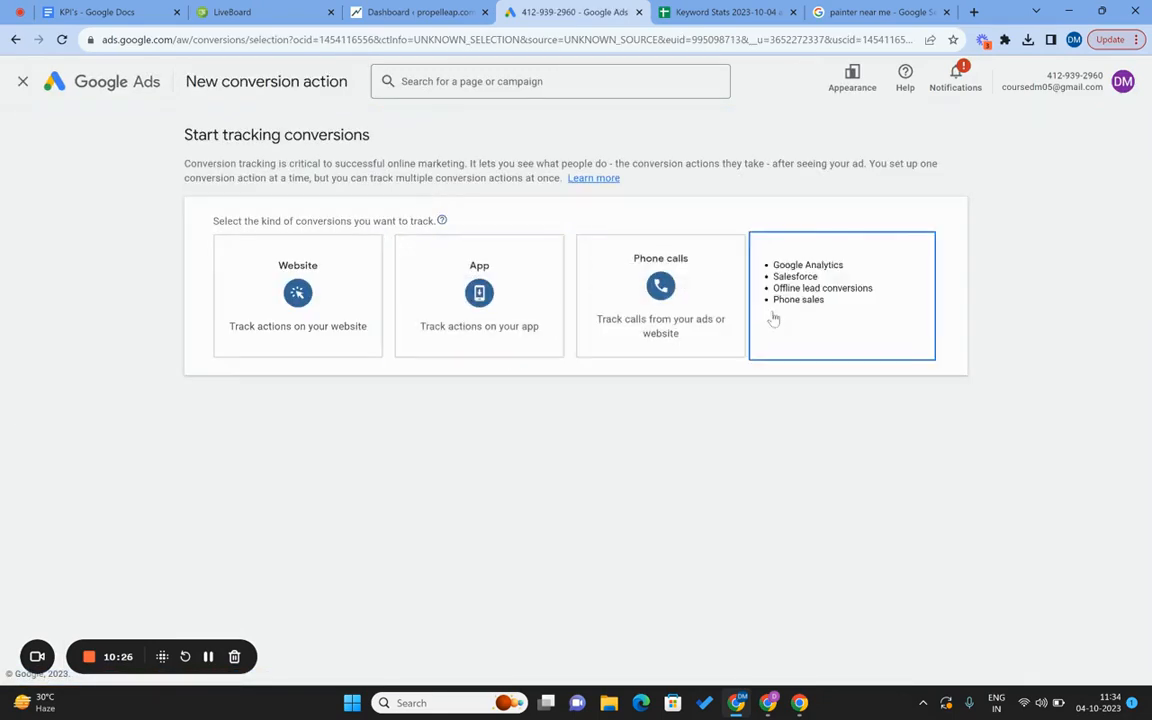
{"action": "left_click", "coordinate": [656, 315]}
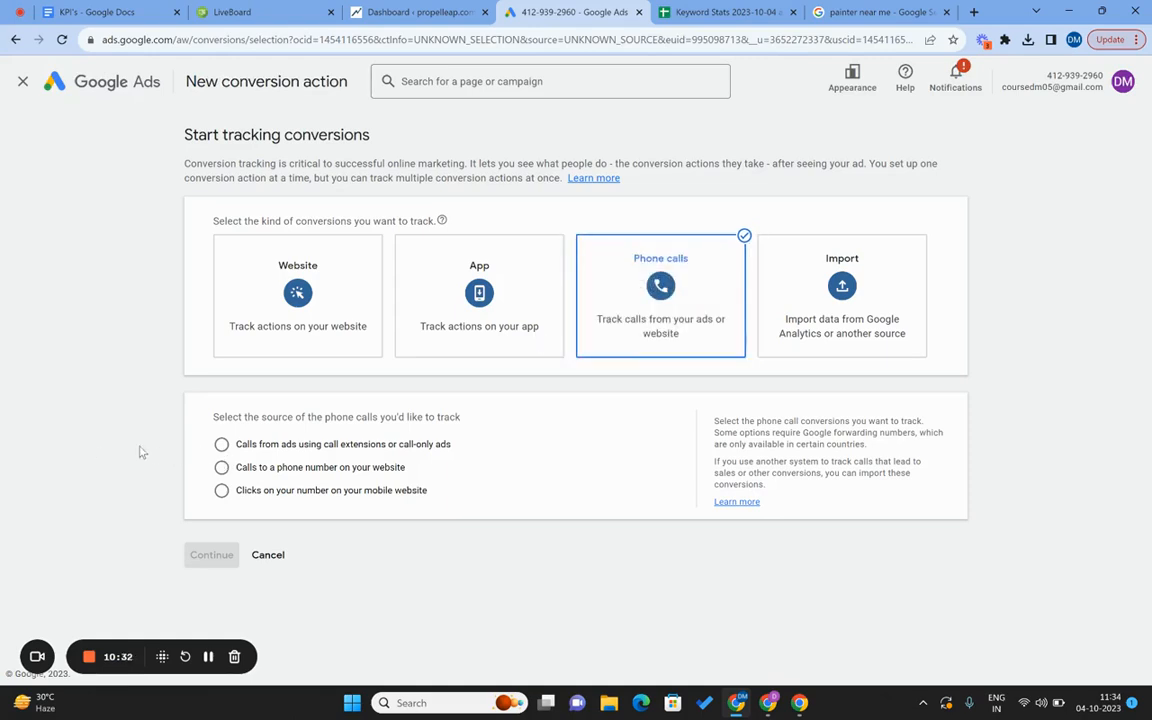
{"action": "left_click", "coordinate": [221, 445]}
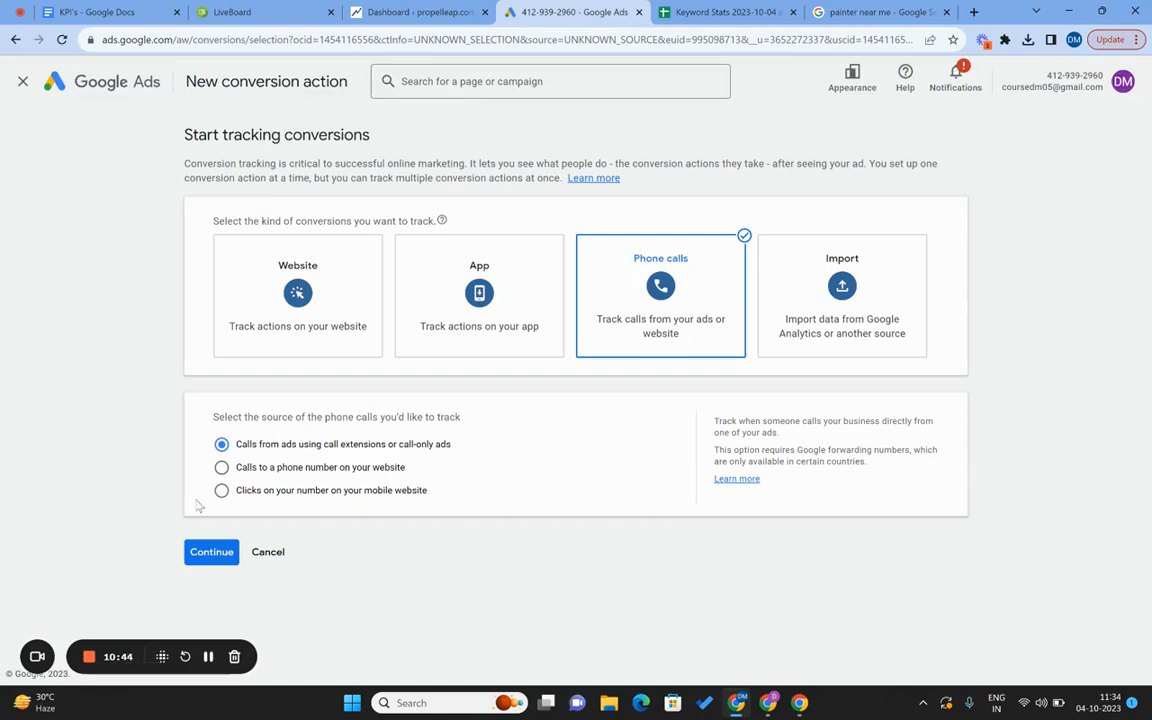
{"action": "left_click", "coordinate": [224, 556]}
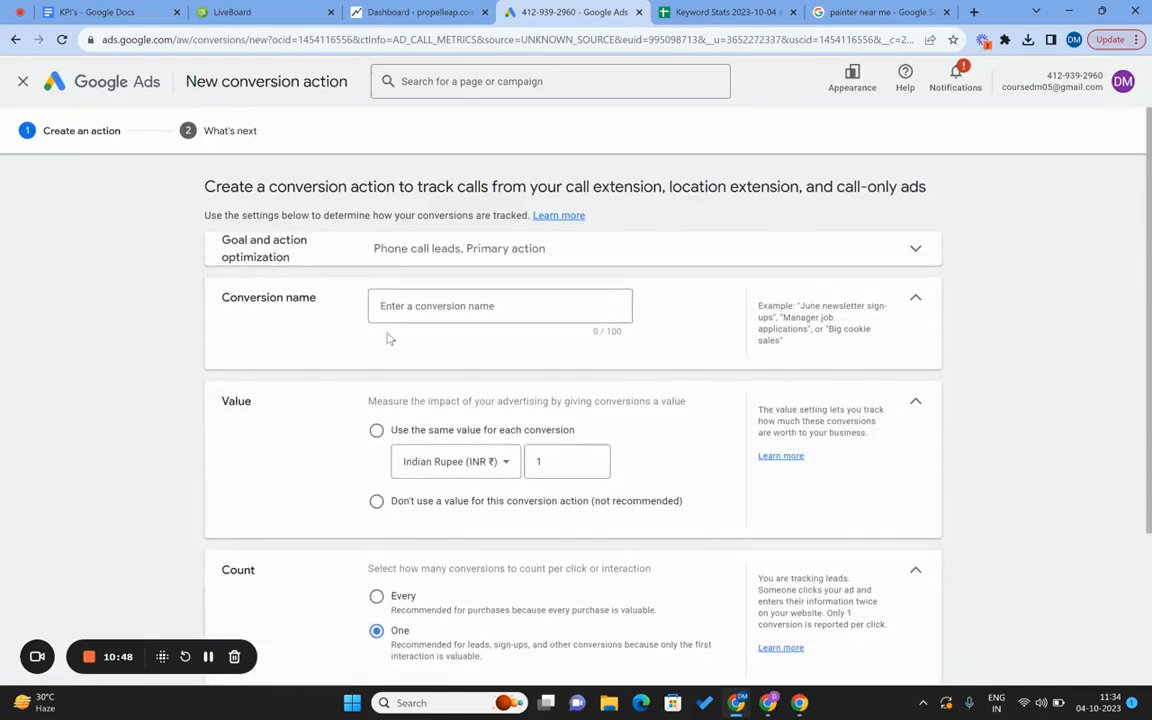
Name it 'Calls from Google Ads', use no value, count one conversion, and create it.
{"action": "left_click", "coordinate": [435, 310]}
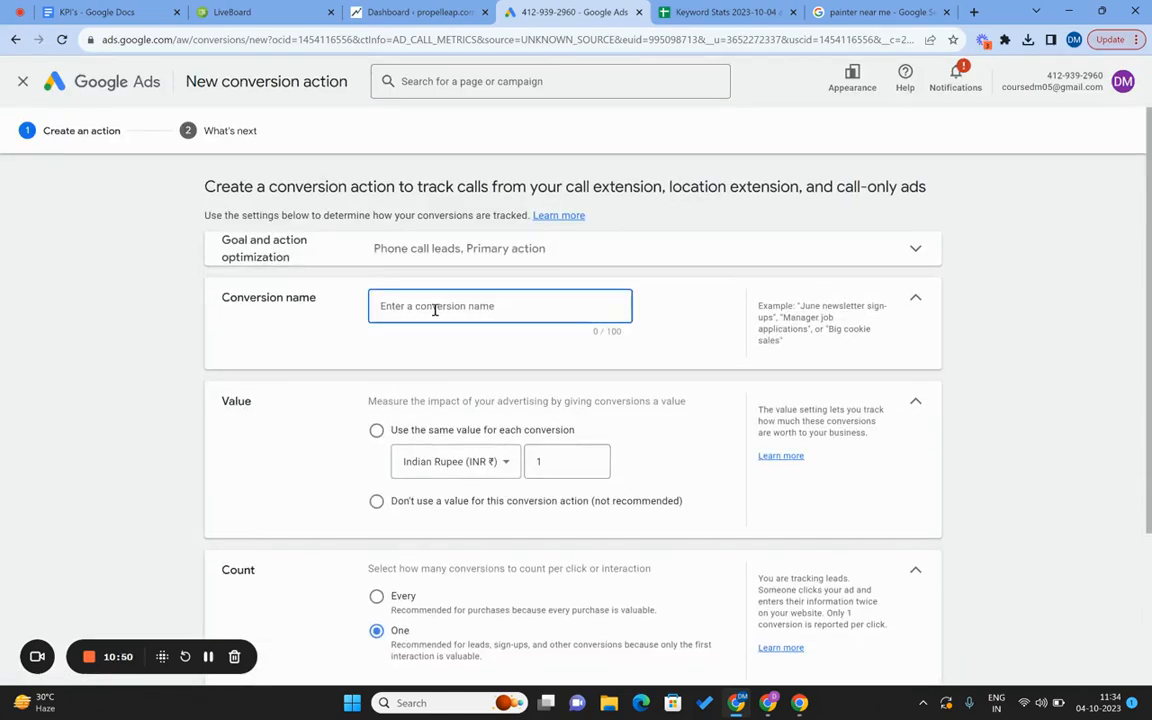
{"action": "type", "text": "Calls from Google Ads"}
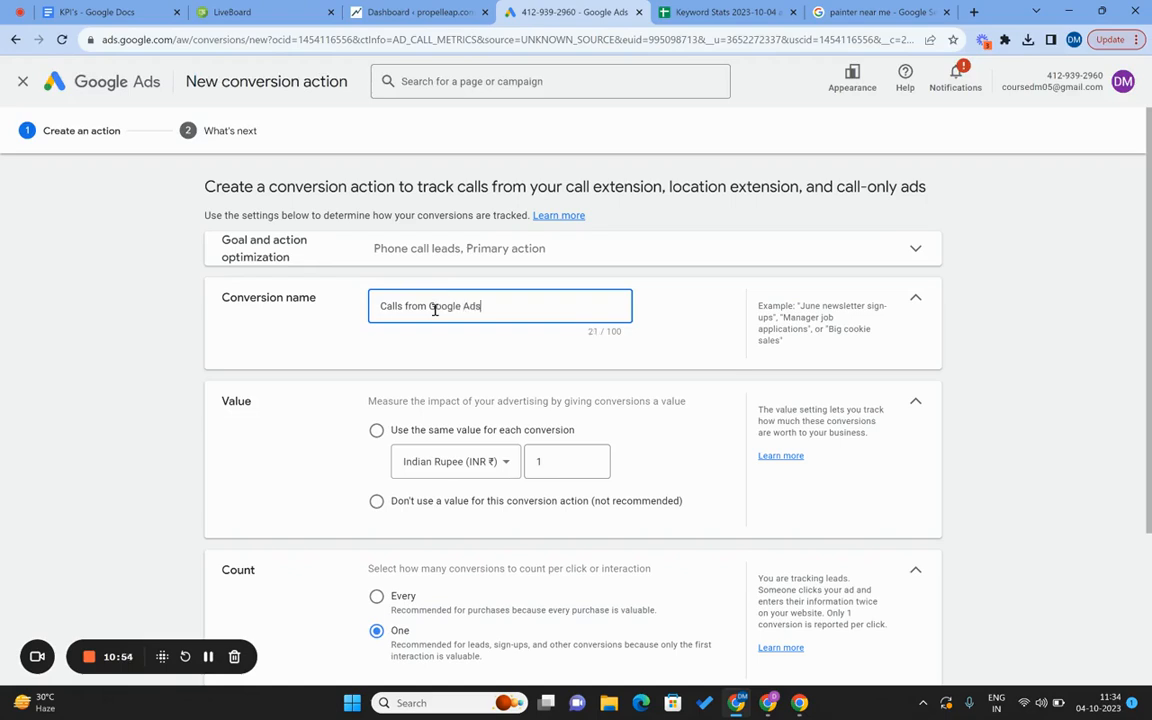
{"action": "scroll", "coordinate": [433, 312], "scroll_direction": "down", "scroll_amount": 1}
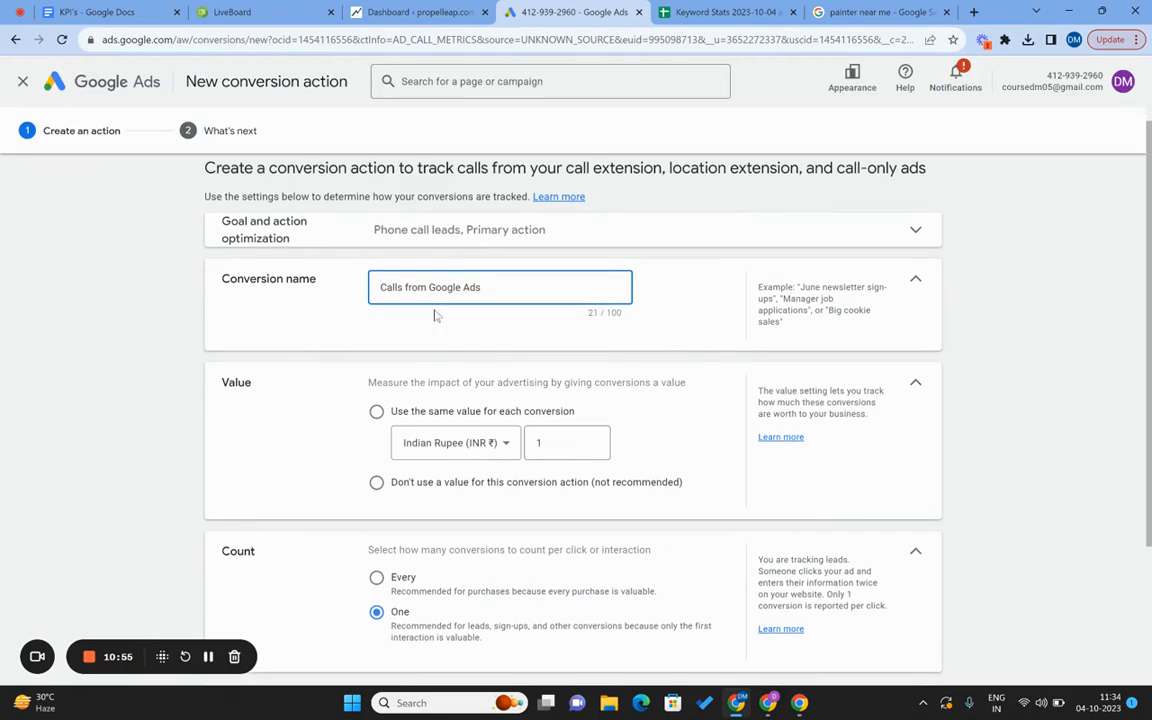
{"action": "left_click", "coordinate": [377, 484]}
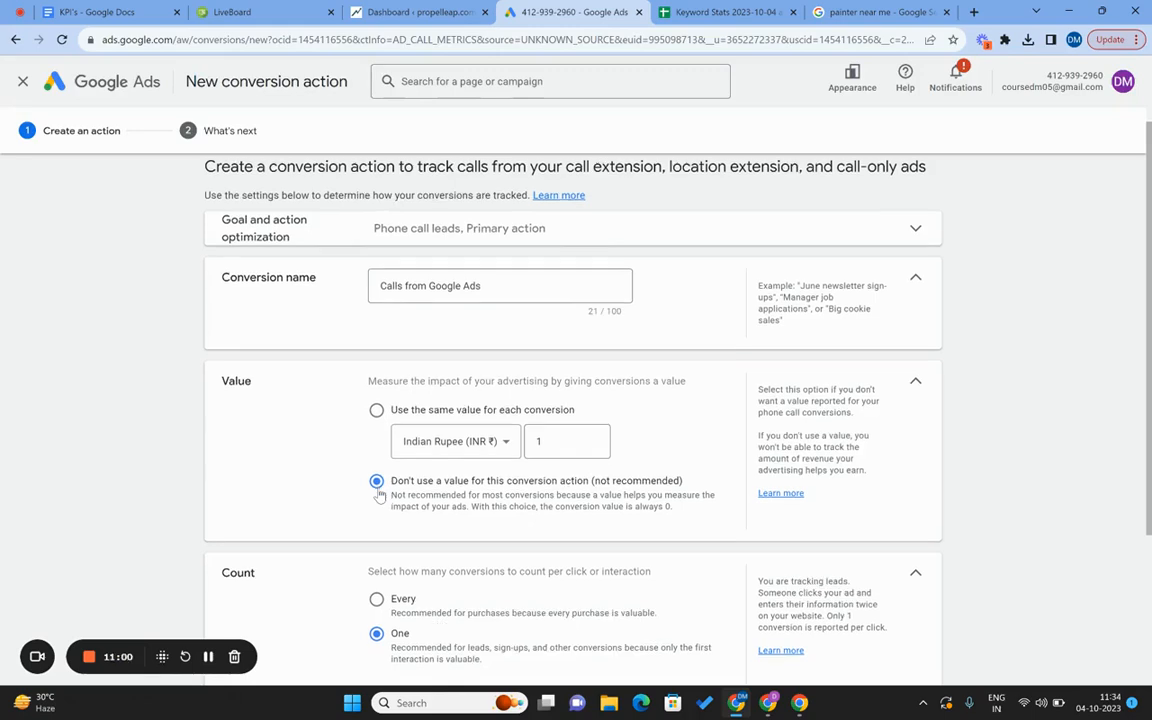
{"action": "scroll", "coordinate": [96, 515], "scroll_direction": "down", "scroll_amount": 3}
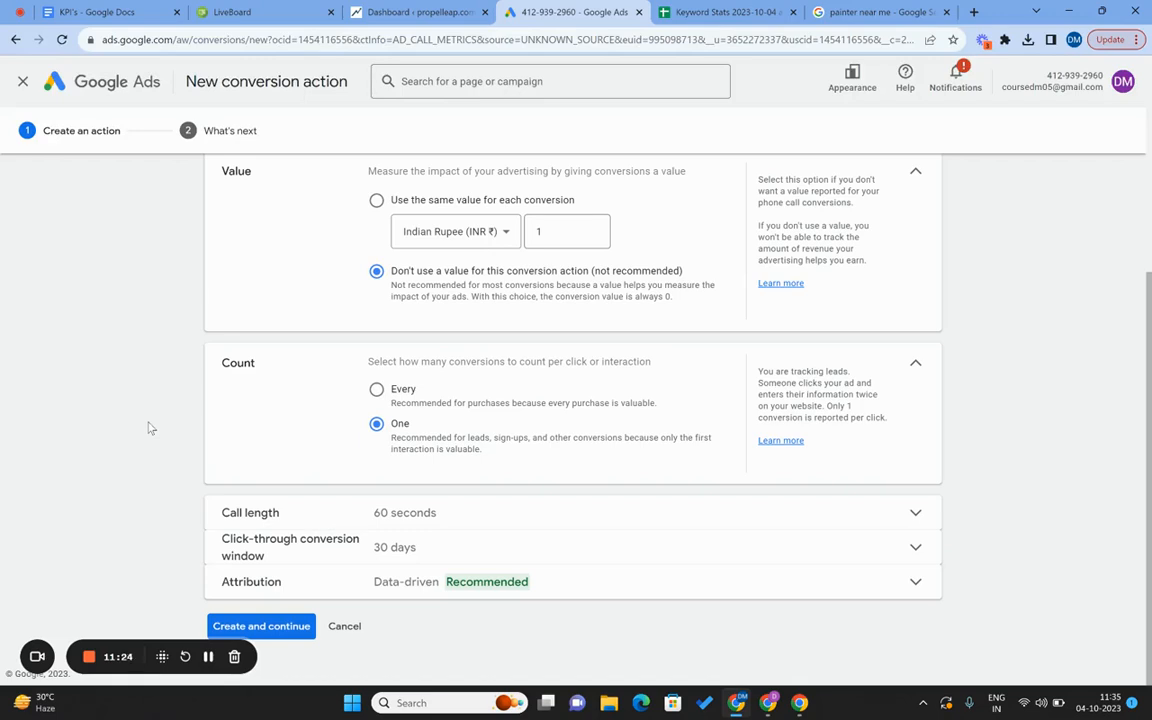
{"action": "left_click", "coordinate": [411, 398]}
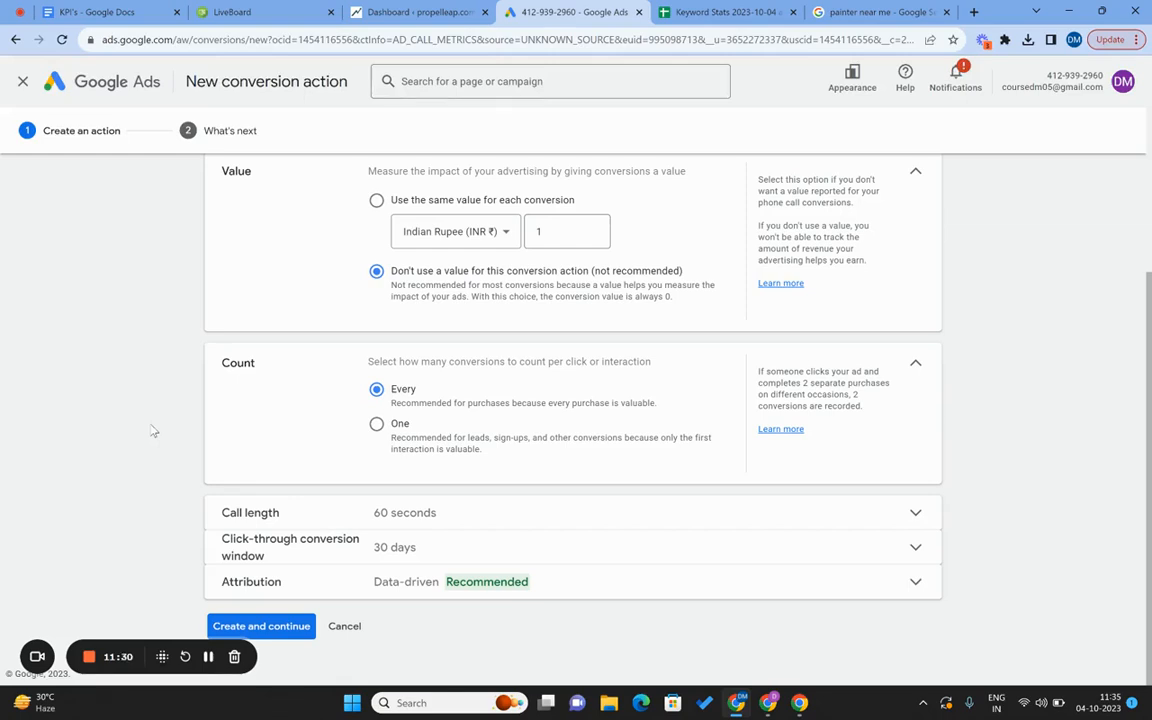
{"action": "left_click", "coordinate": [398, 432]}
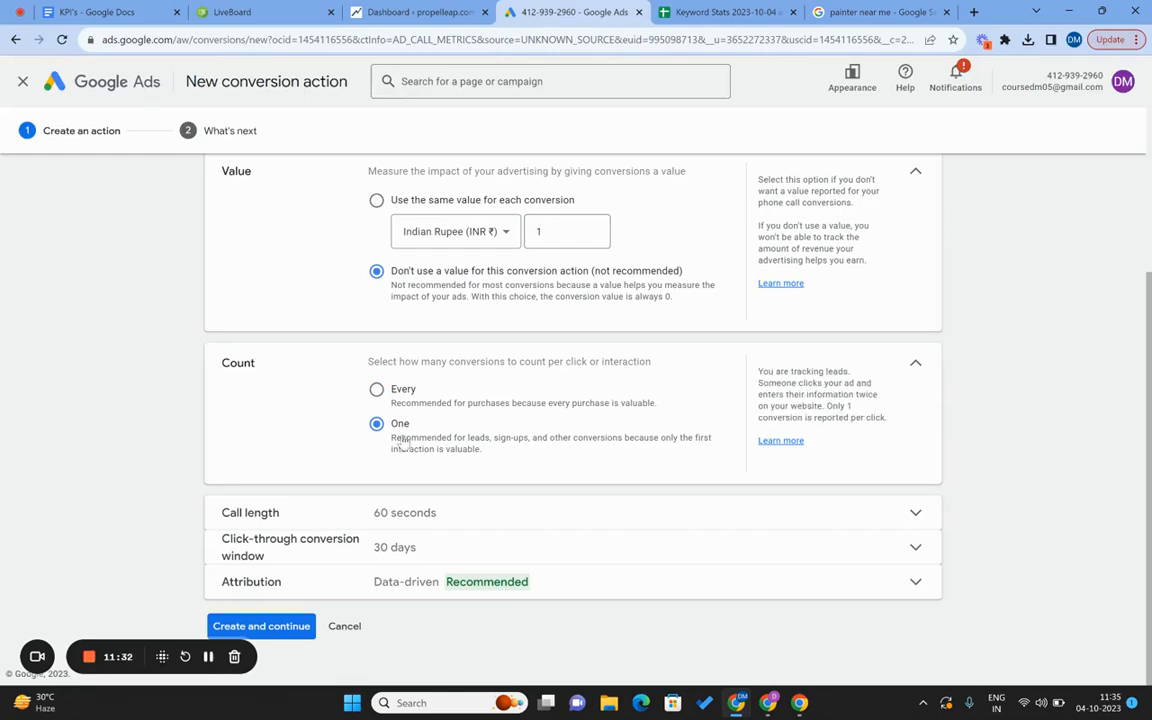
{"action": "left_click", "coordinate": [294, 629]}
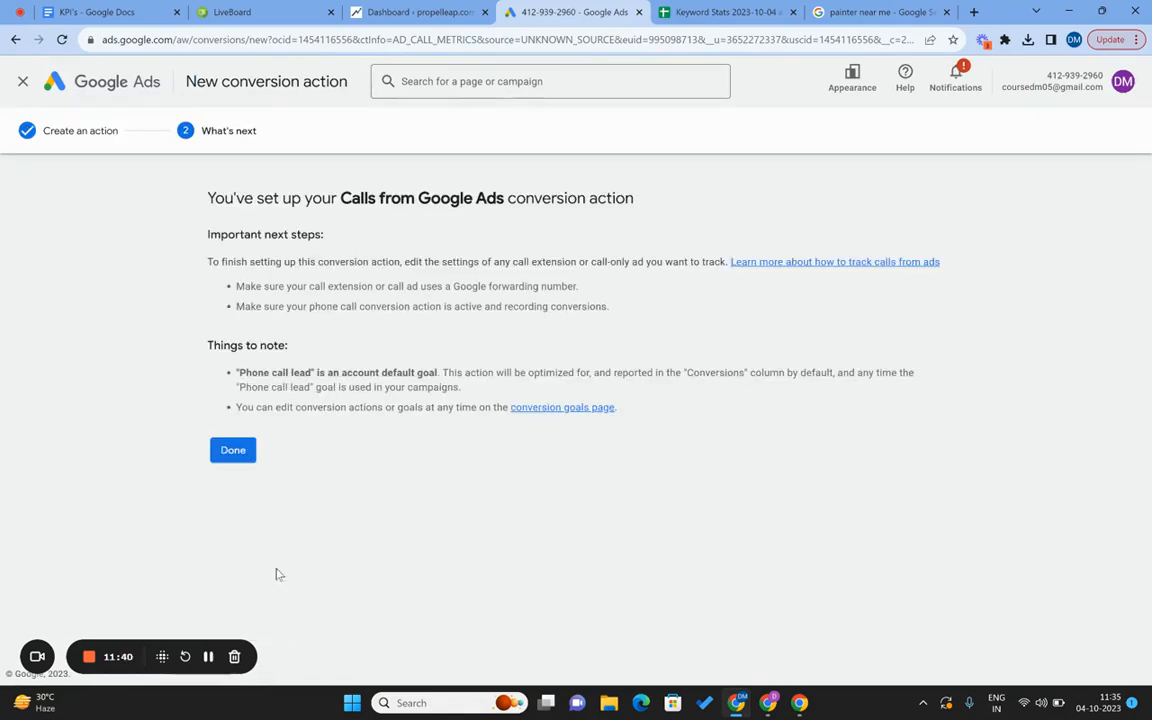
{"action": "left_click", "coordinate": [232, 451]}
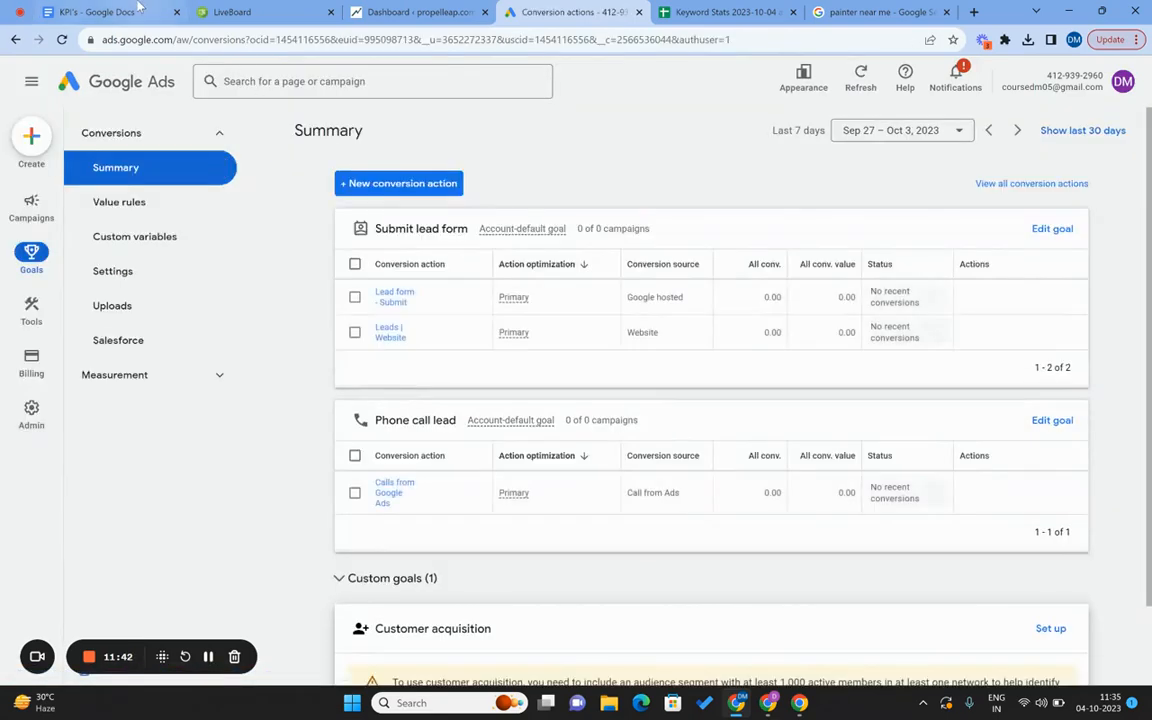
Add a bold '=> Done' marker to the end of Step 2 in the KPI's doc.
{"action": "left_click", "coordinate": [139, 10]}
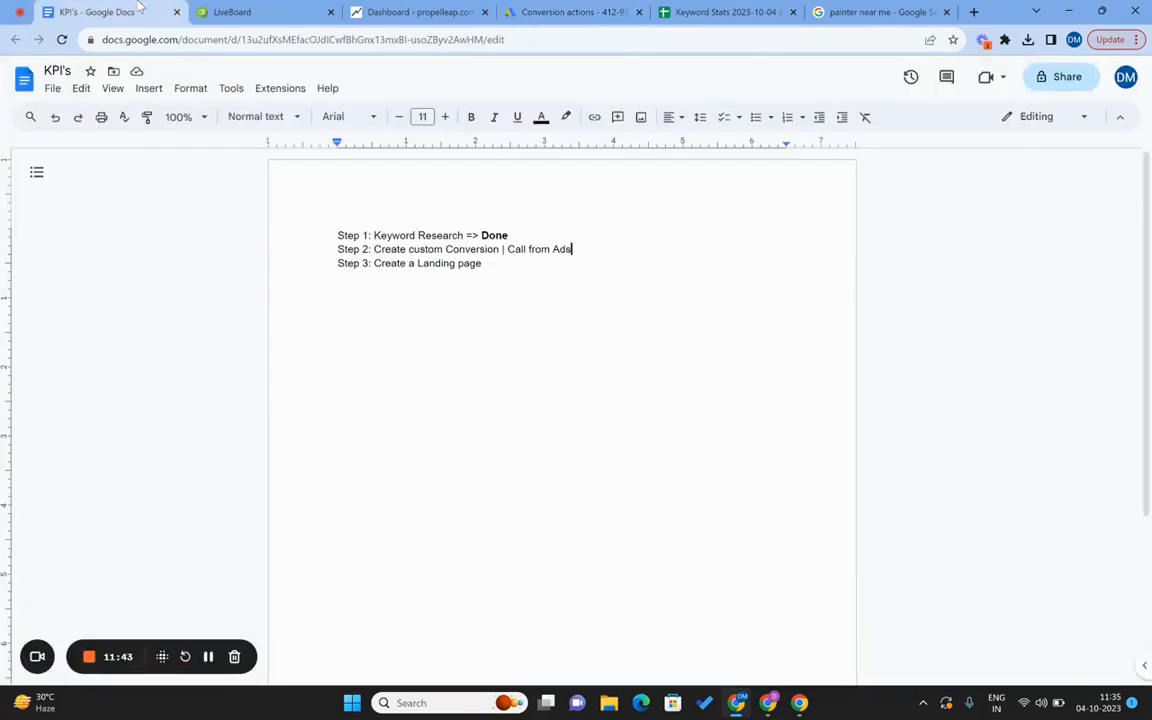
{"action": "left_click", "coordinate": [623, 250]}
{"action": "type", "text": "=> Done"}
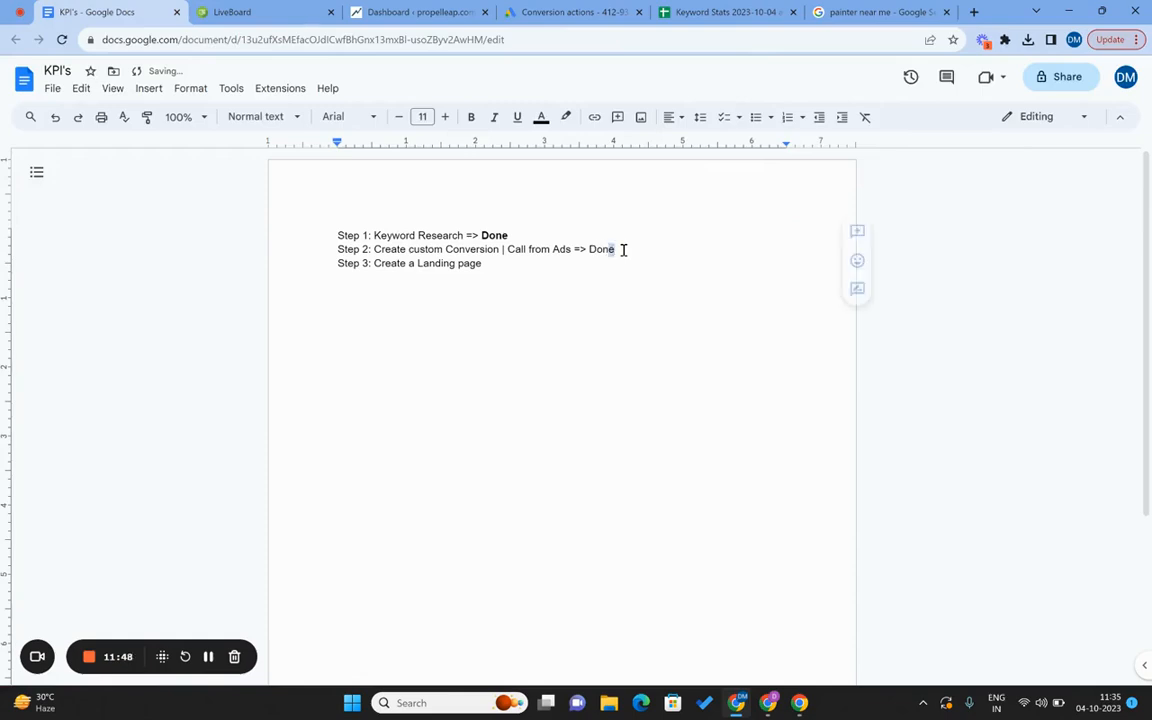
{"action": "key", "text": "ctrl+shift+Left"}
{"action": "key", "text": "ctrl+shift+Left"}
{"action": "key", "text": "ctrl+b"}
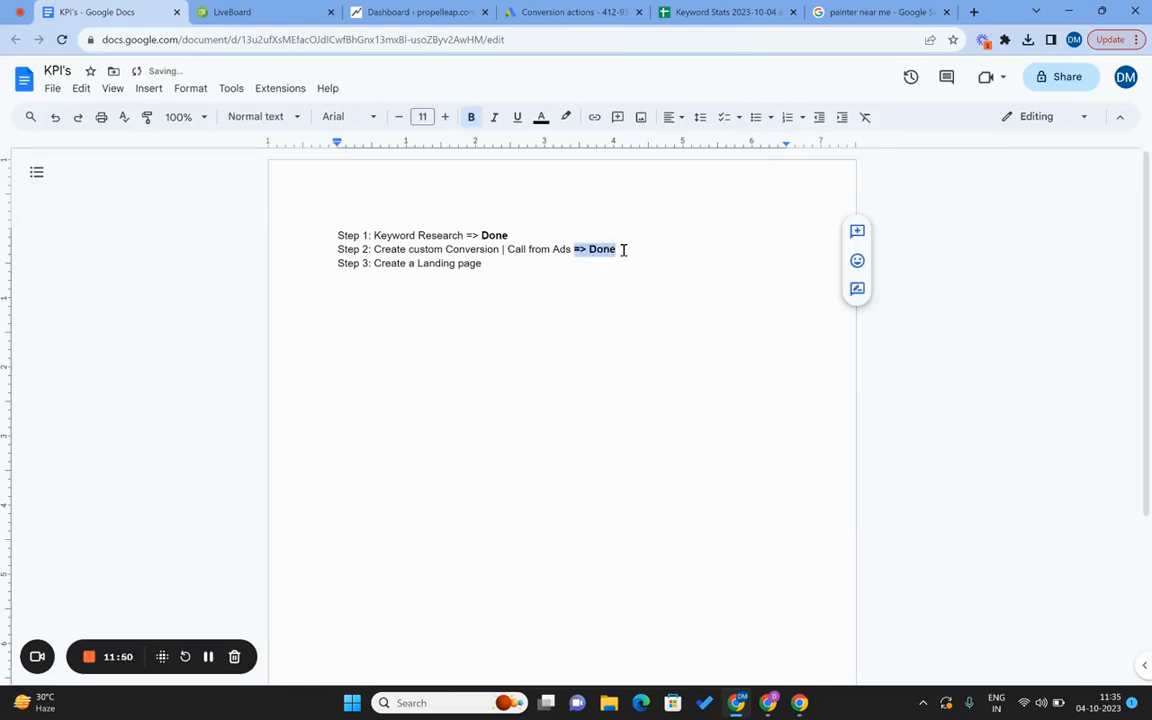
{"action": "left_click", "coordinate": [537, 278]}
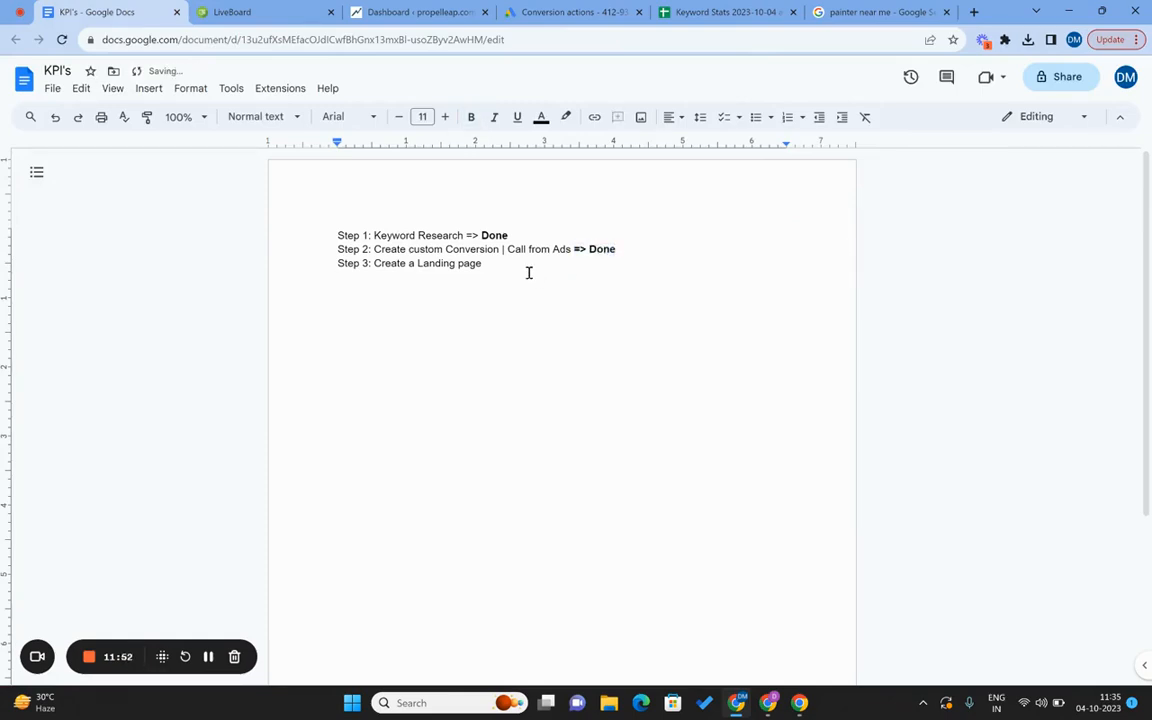
{"action": "left_click", "coordinate": [527, 269]}
In WordPress All Pages sorted by date, open the LP page in a new tab.
{"action": "left_click", "coordinate": [407, 9]}
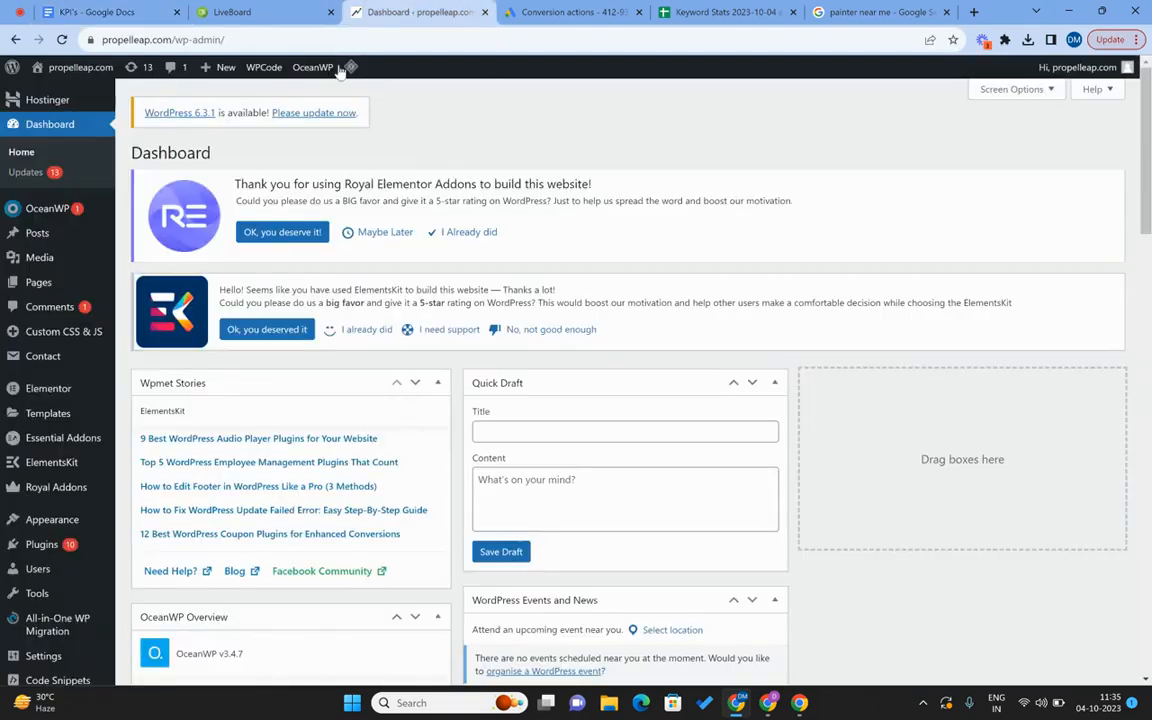
{"action": "mouse_move", "coordinate": [77, 285]}
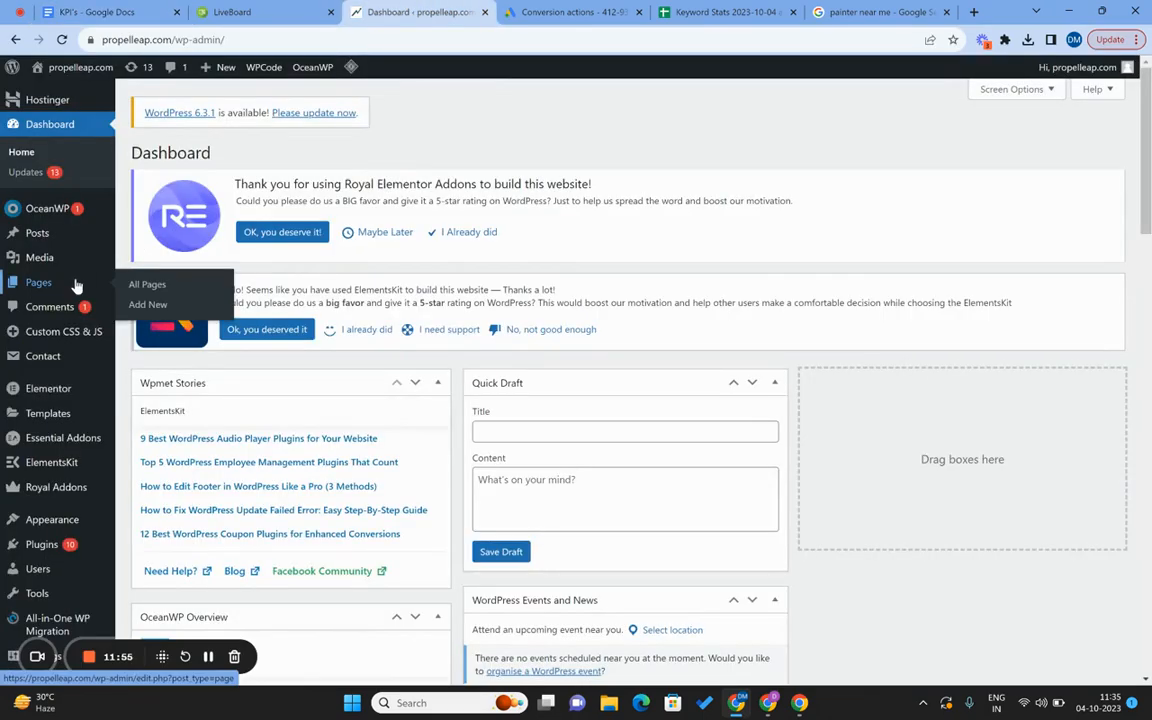
{"action": "left_click", "coordinate": [130, 287]}
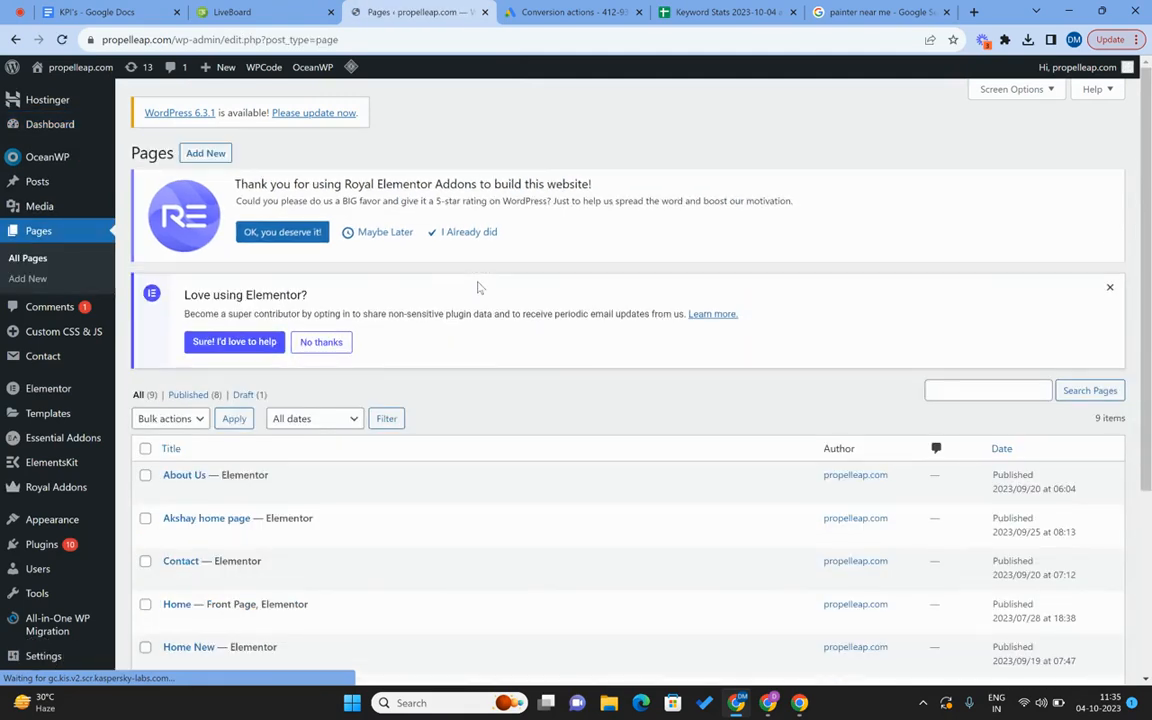
{"action": "left_click", "coordinate": [1000, 449]}
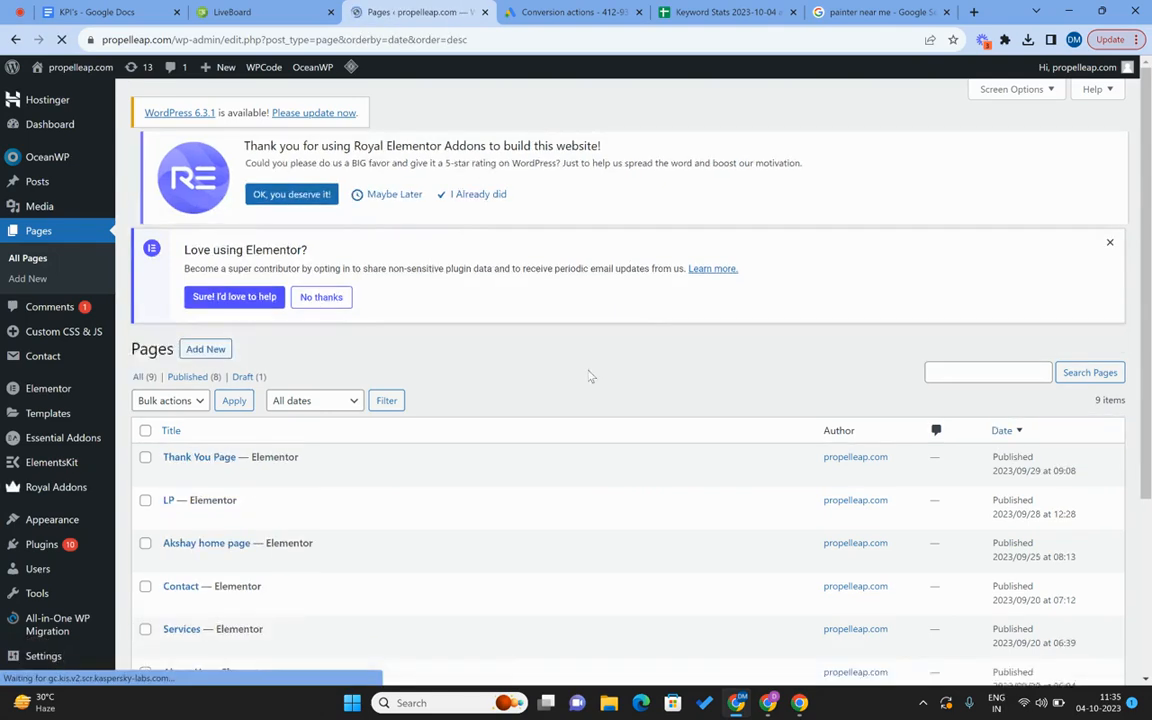
{"action": "right_click", "coordinate": [265, 541]}
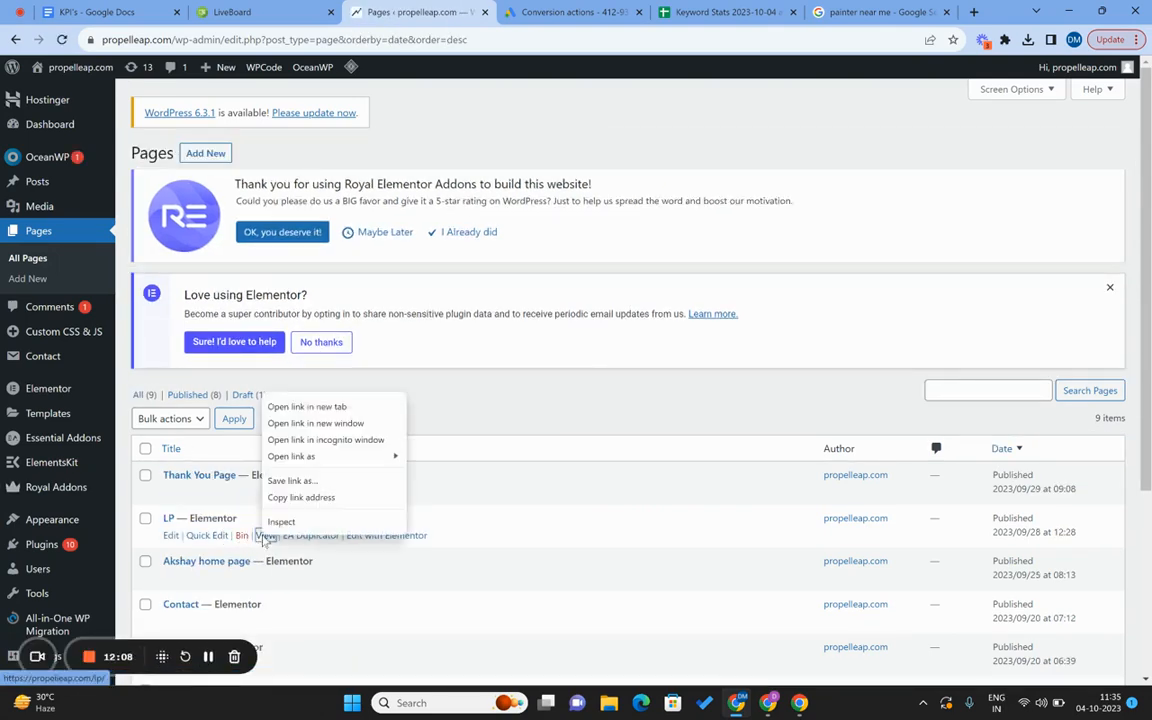
{"action": "left_click", "coordinate": [337, 408]}
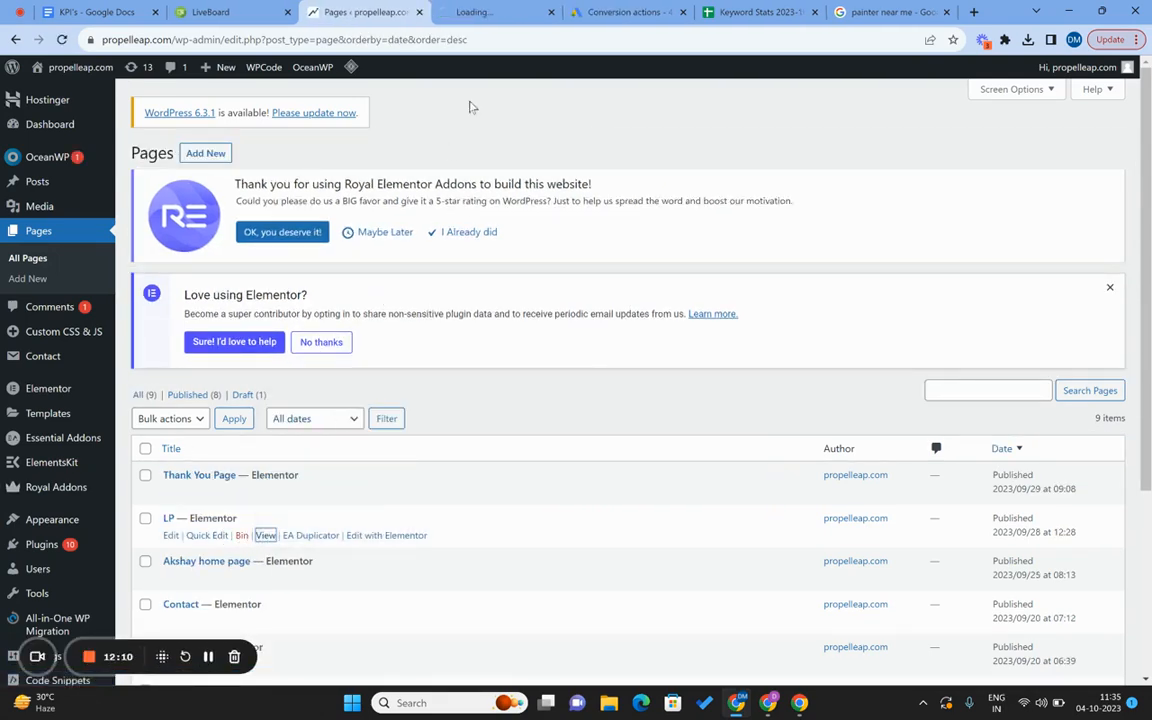
{"action": "left_click", "coordinate": [515, 6]}
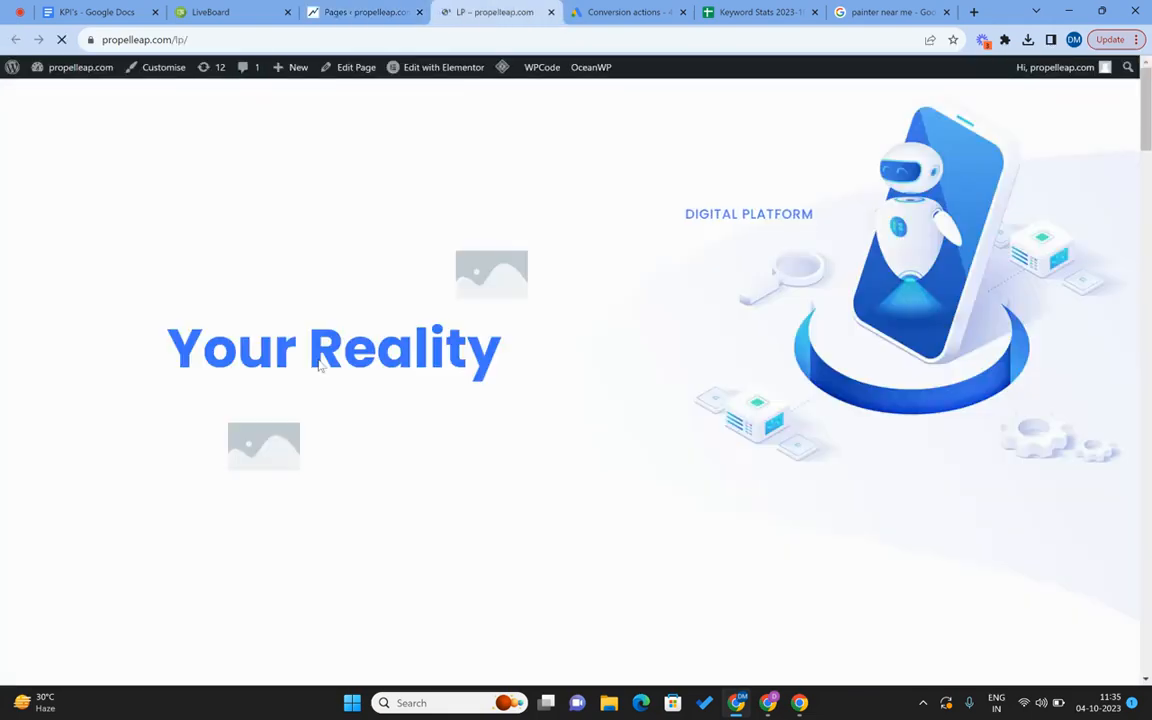
Review the LP landing page, check the KPI document, then return to the Google Ads conversions summary.
{"action": "scroll", "coordinate": [319, 362], "scroll_direction": "down", "scroll_amount": 5}
{"action": "scroll", "coordinate": [319, 360], "scroll_direction": "up", "scroll_amount": 4}
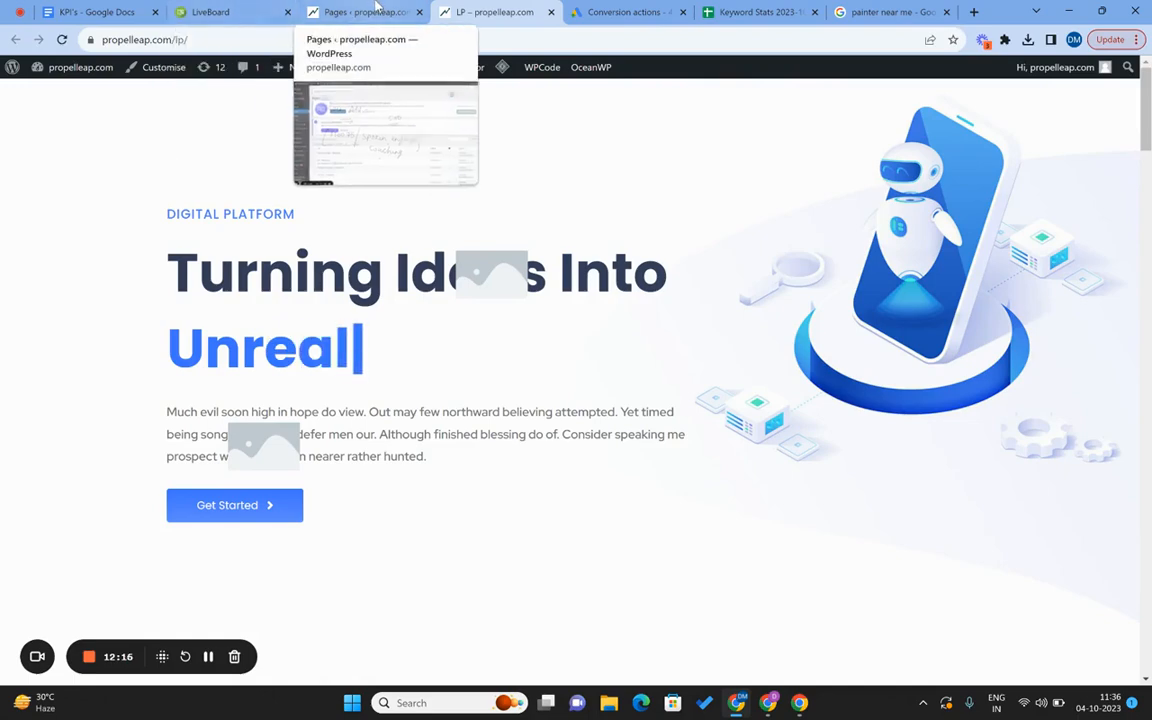
{"action": "left_click", "coordinate": [610, 11]}
{"action": "left_click", "coordinate": [73, 7]}
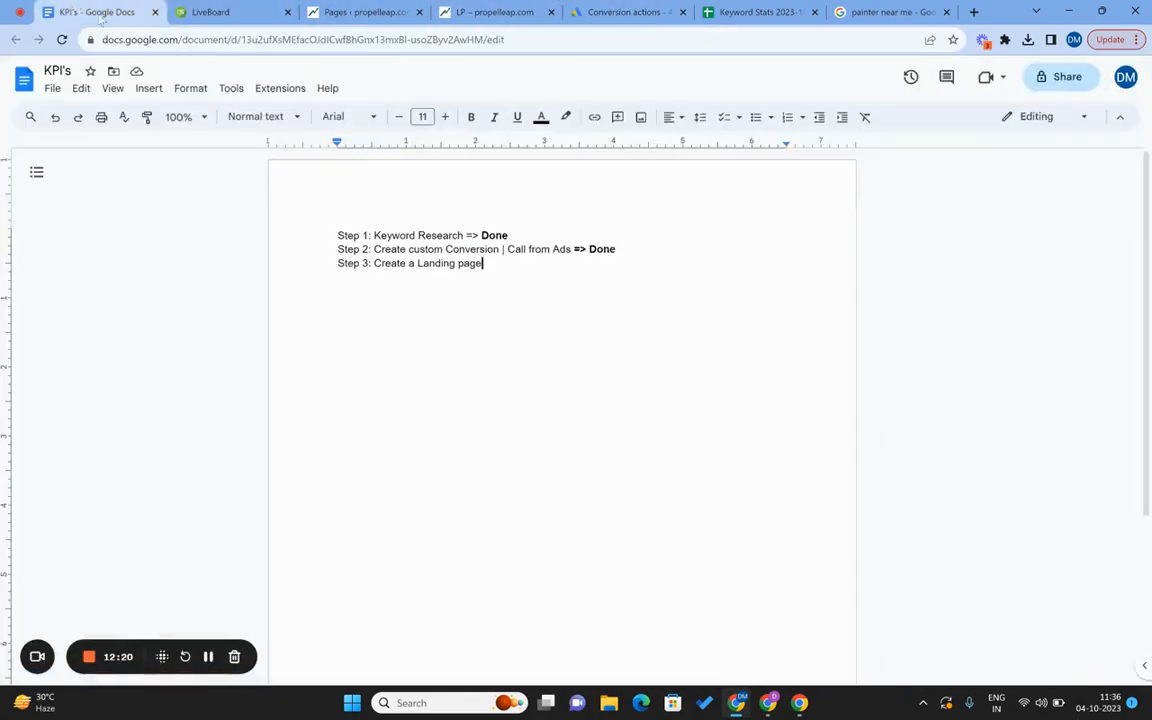
{"action": "left_click", "coordinate": [484, 268]}
{"action": "left_click", "coordinate": [493, 10]}
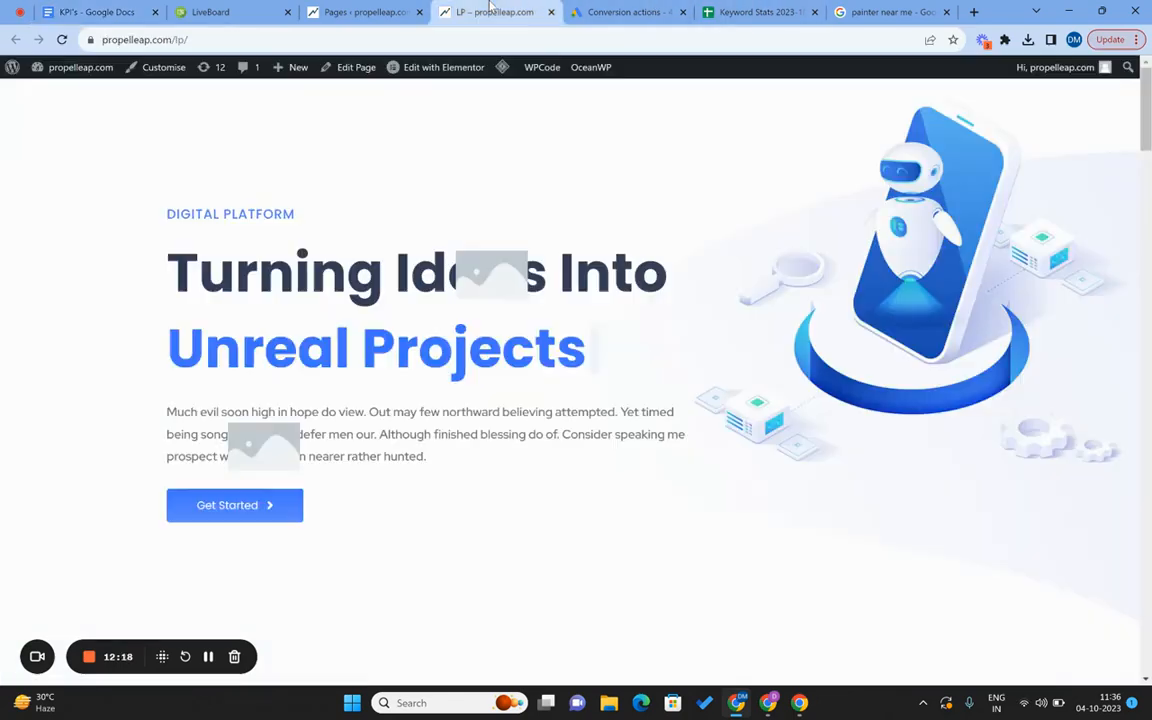
{"action": "left_click", "coordinate": [612, 10]}
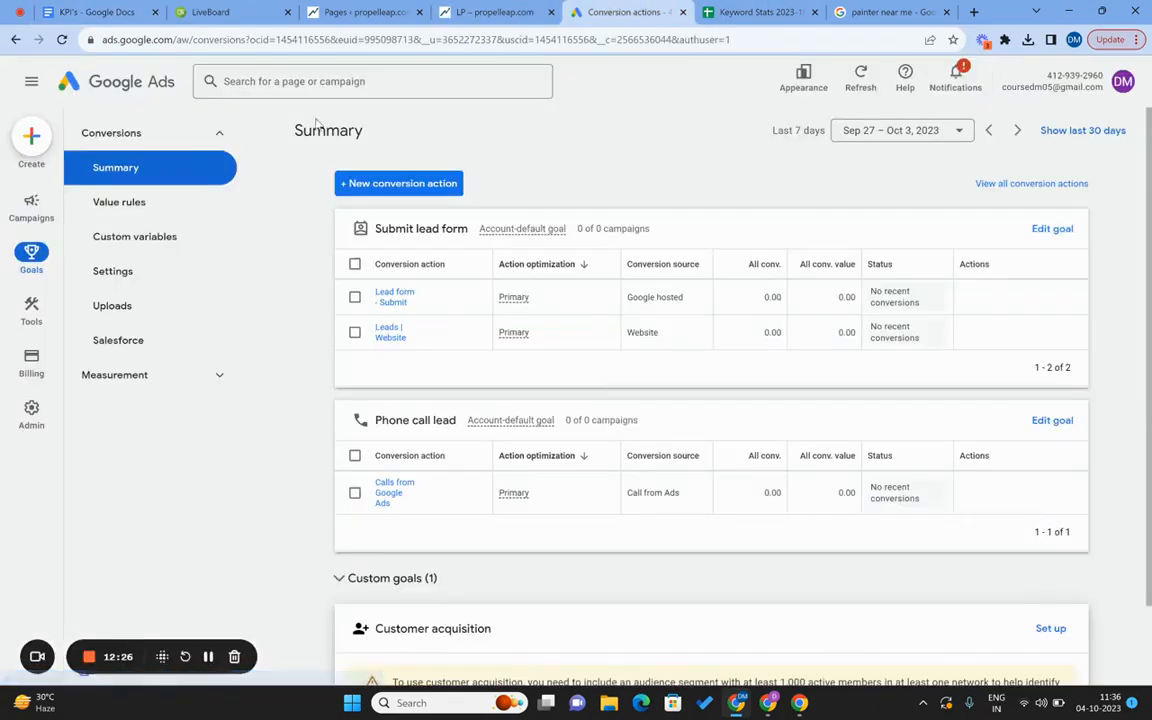
Start a new Google Ads campaign with Leads as the objective.
{"action": "left_click", "coordinate": [32, 137]}
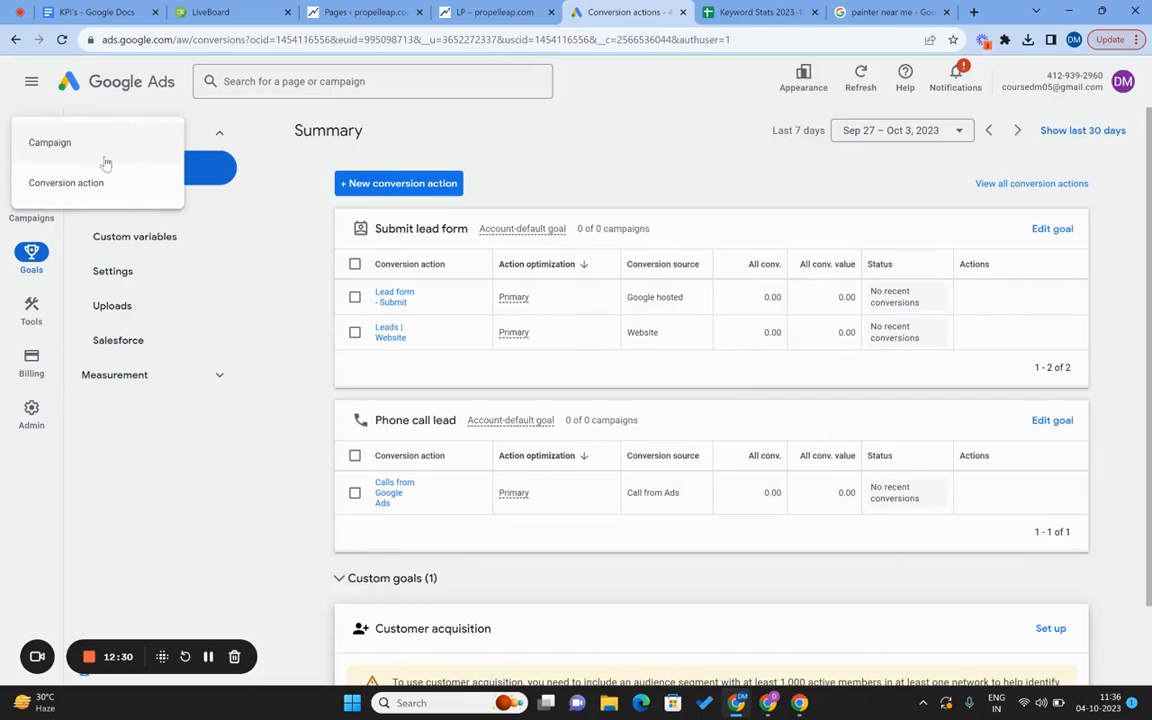
{"action": "left_click", "coordinate": [110, 152]}
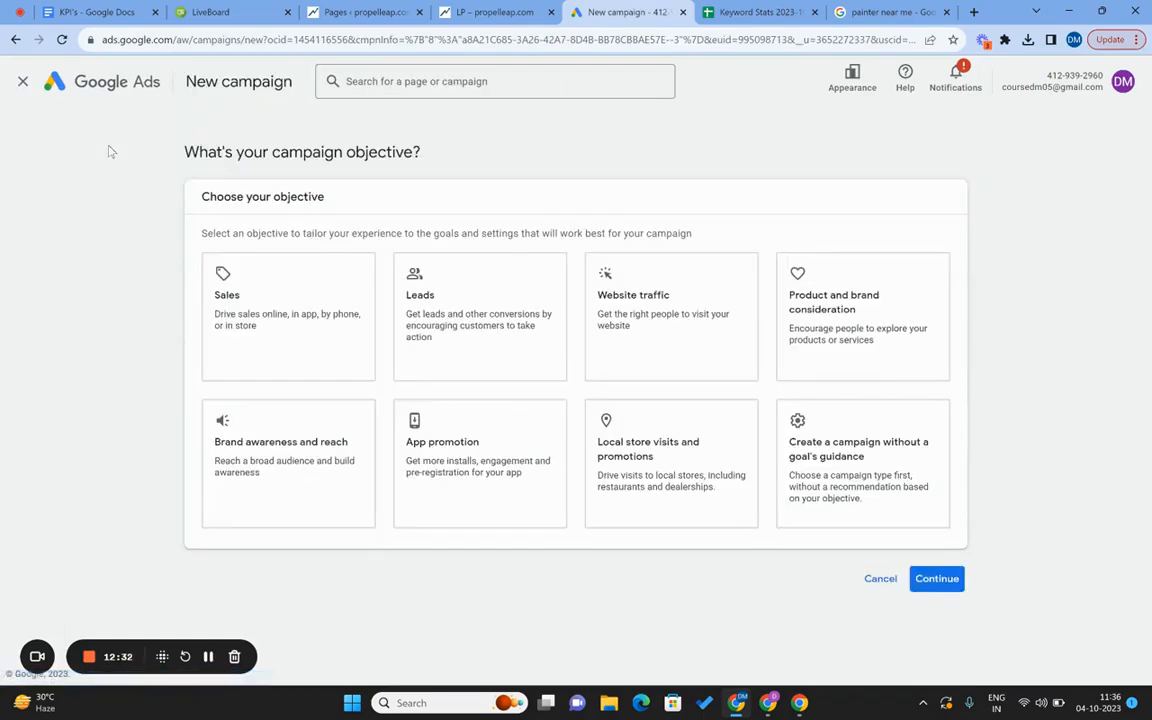
{"action": "left_click", "coordinate": [557, 336]}
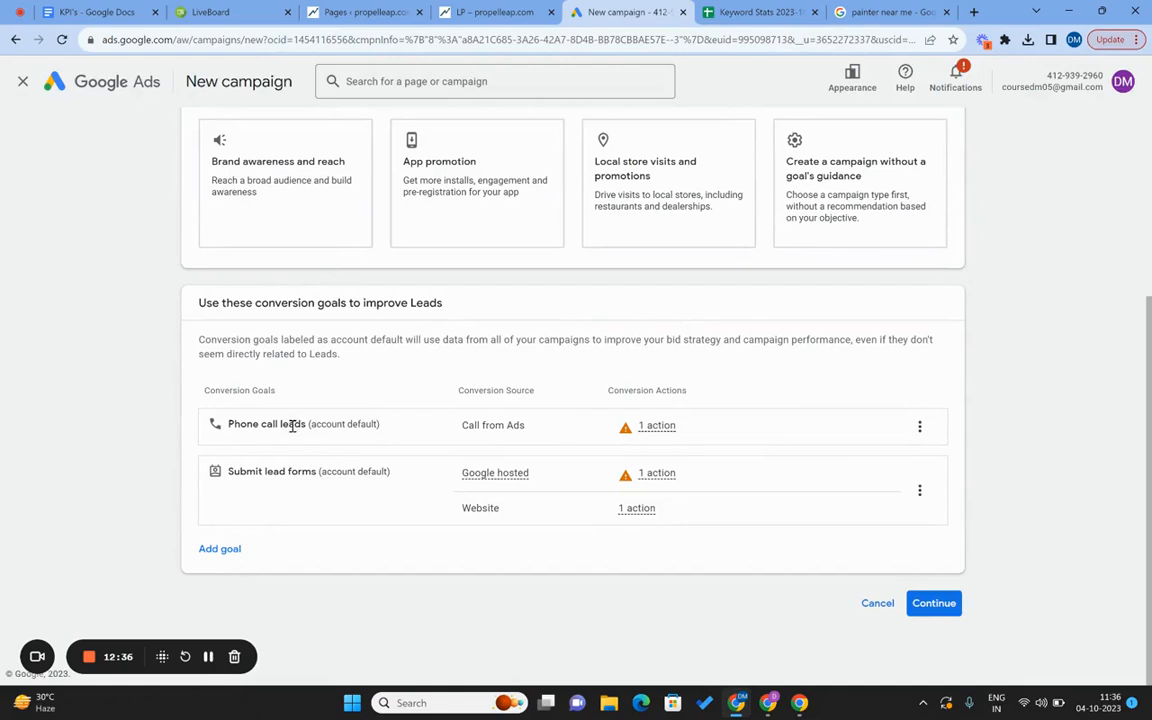
Remove the Submit lead forms goal, keeping only Phone call leads, and continue.
{"action": "mouse_move", "coordinate": [606, 451]}
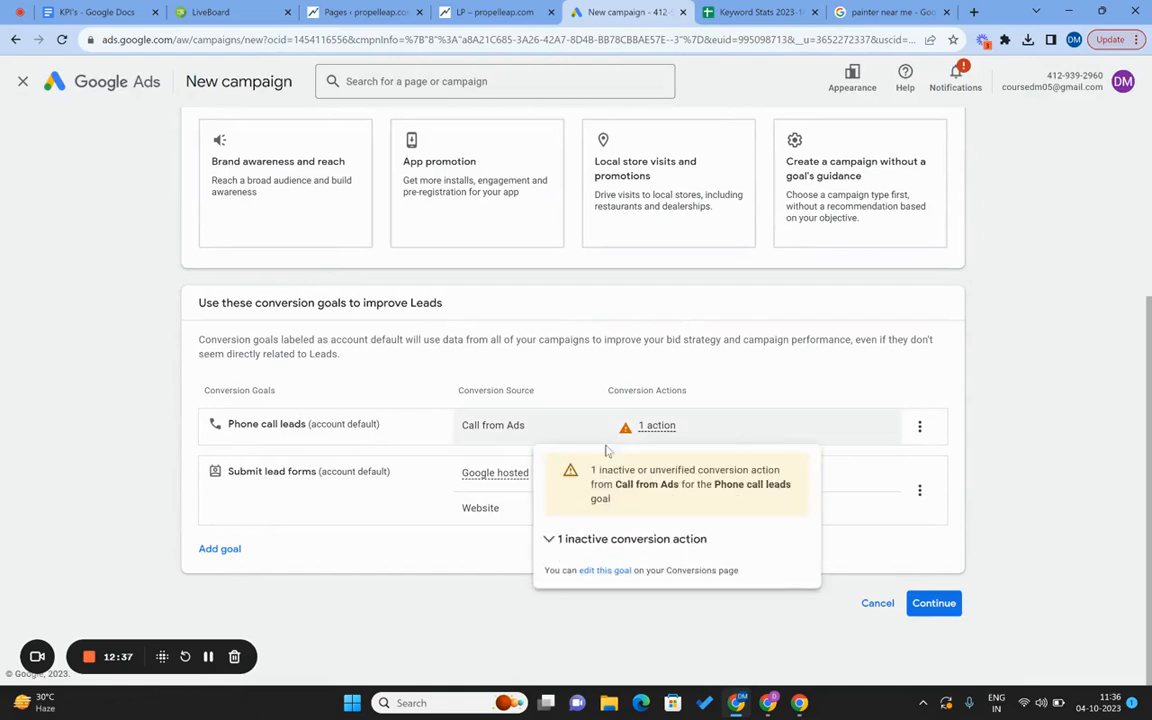
{"action": "left_click", "coordinate": [919, 490]}
{"action": "left_click", "coordinate": [949, 538]}
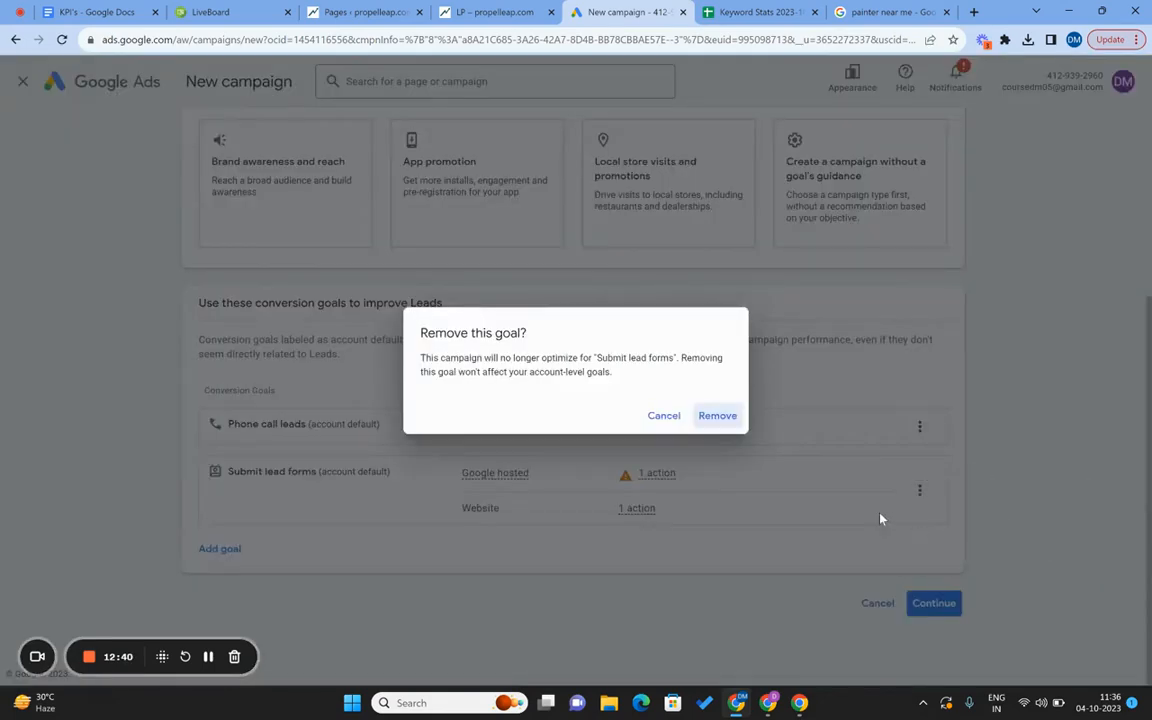
{"action": "left_click", "coordinate": [719, 417]}
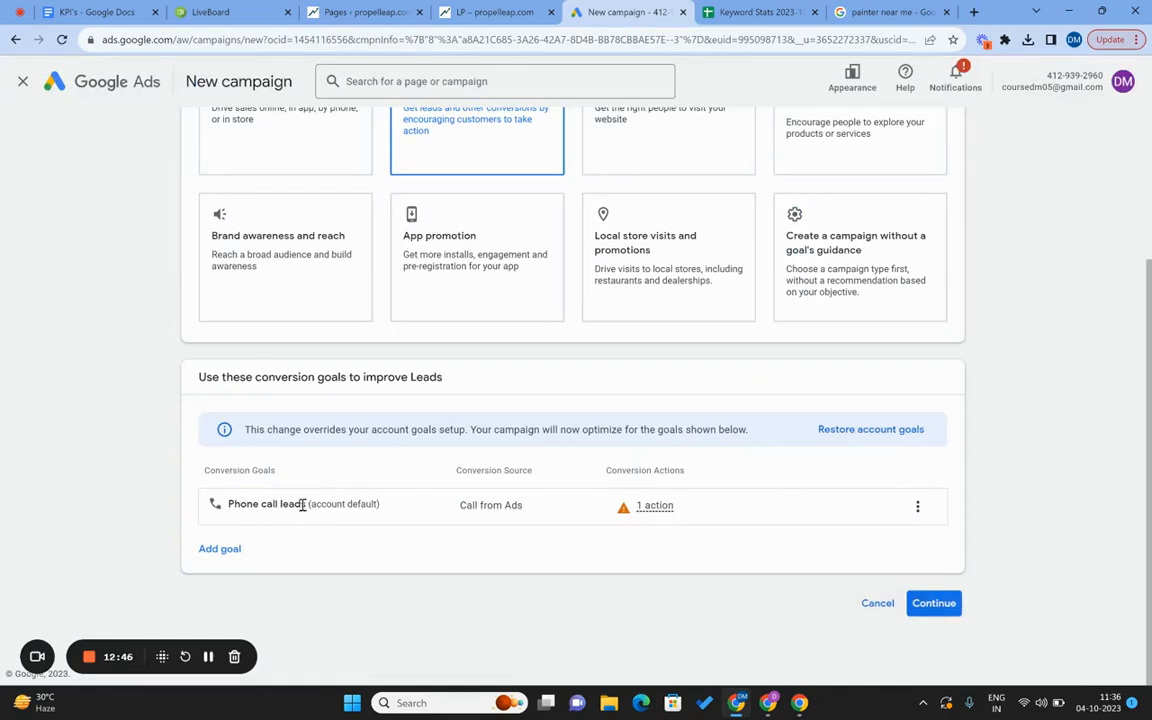
{"action": "scroll", "coordinate": [302, 505], "scroll_direction": "up", "scroll_amount": 3}
{"action": "scroll", "coordinate": [470, 309], "scroll_direction": "down", "scroll_amount": 3}
{"action": "left_click", "coordinate": [933, 603]}
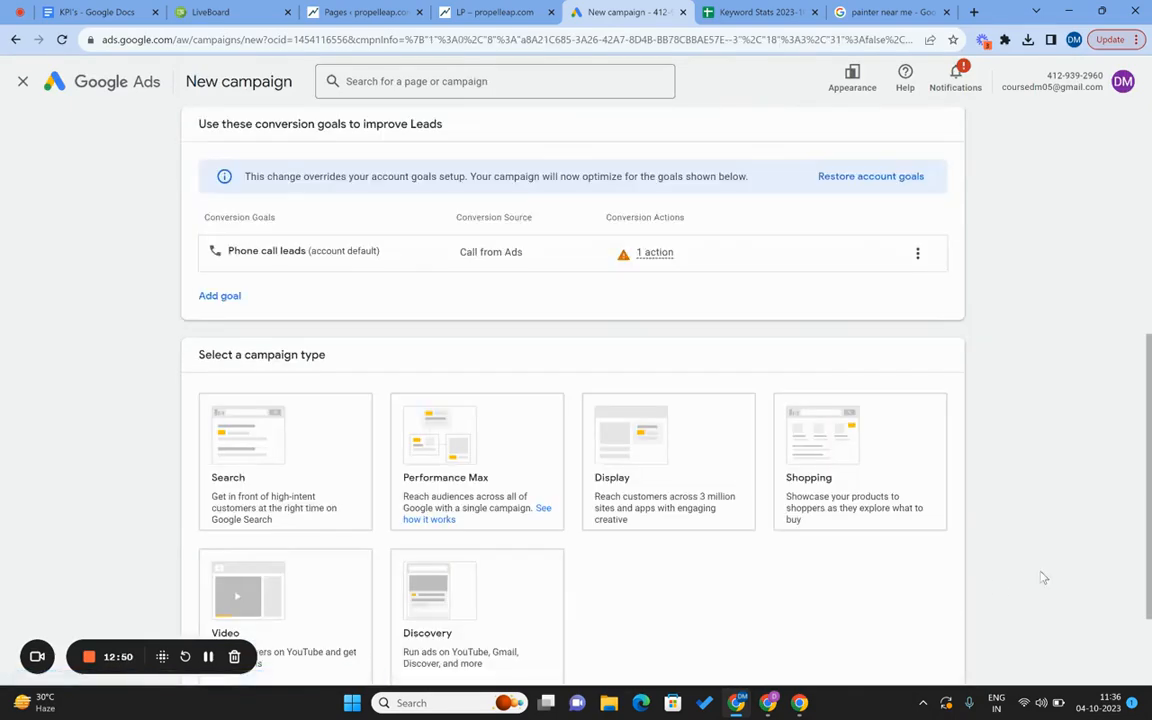
Choose a Search campaign reaching its goal via phone calls to an India business number.
{"action": "left_click", "coordinate": [212, 505]}
{"action": "scroll", "coordinate": [107, 505], "scroll_direction": "down", "scroll_amount": 5}
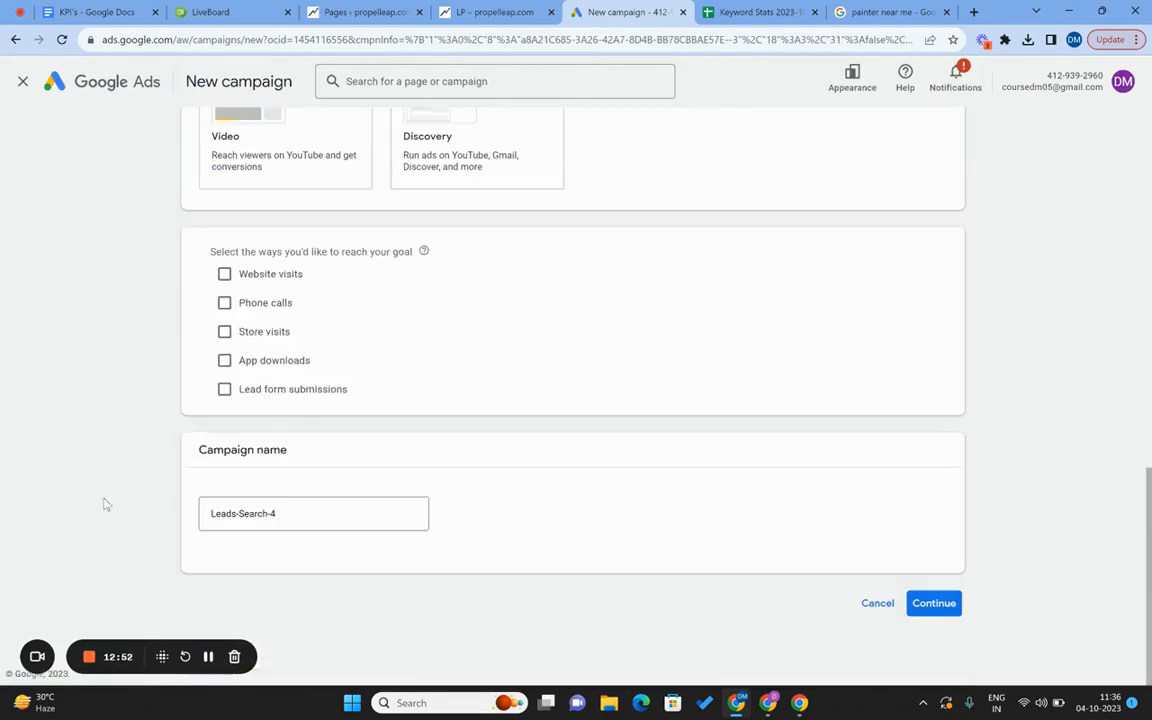
{"action": "left_click", "coordinate": [256, 306]}
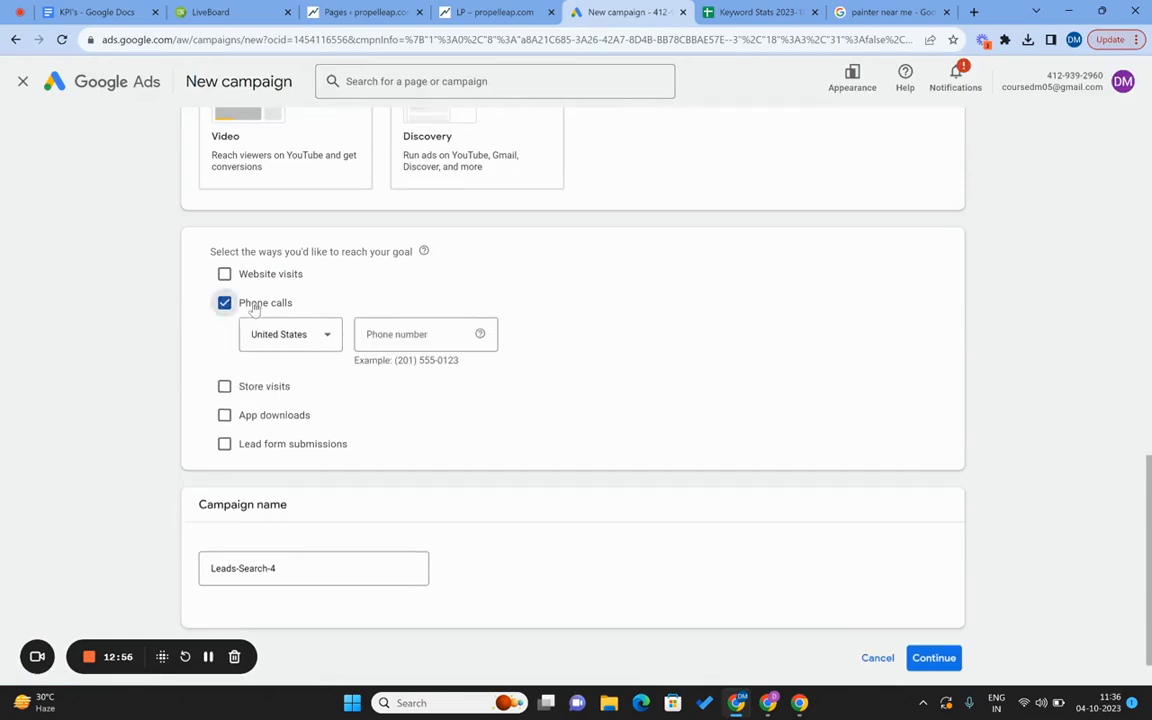
{"action": "left_click", "coordinate": [296, 334]}
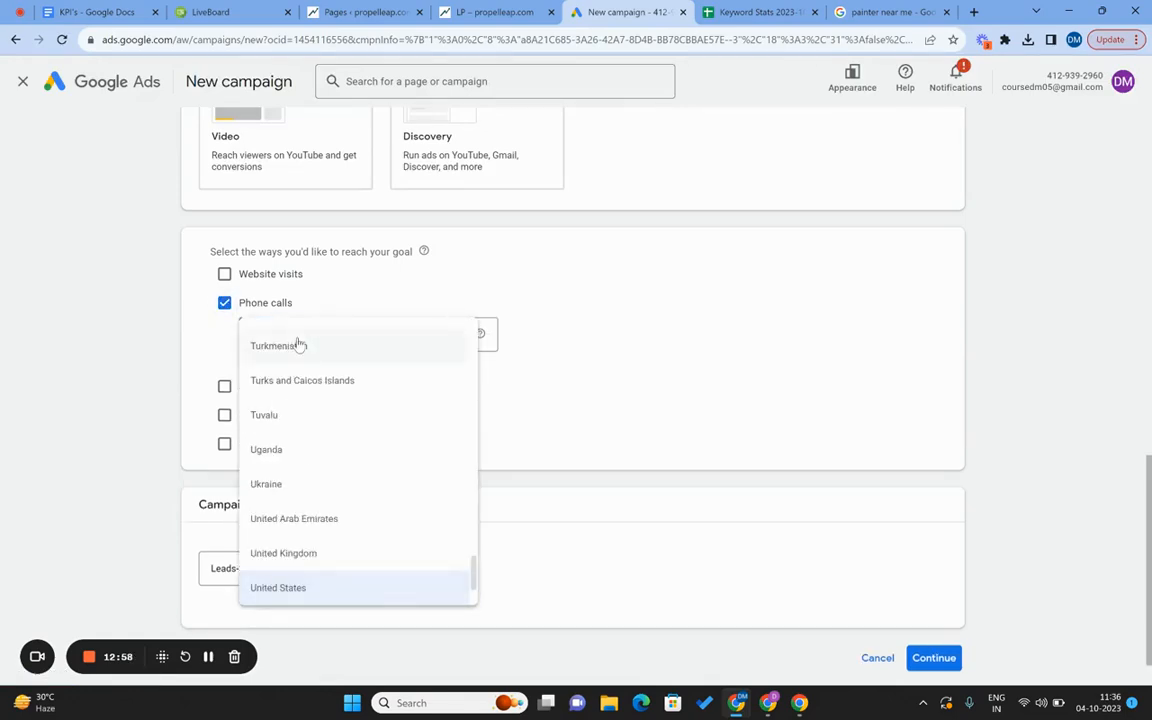
{"action": "scroll", "coordinate": [299, 345], "scroll_direction": "down", "scroll_amount": 3}
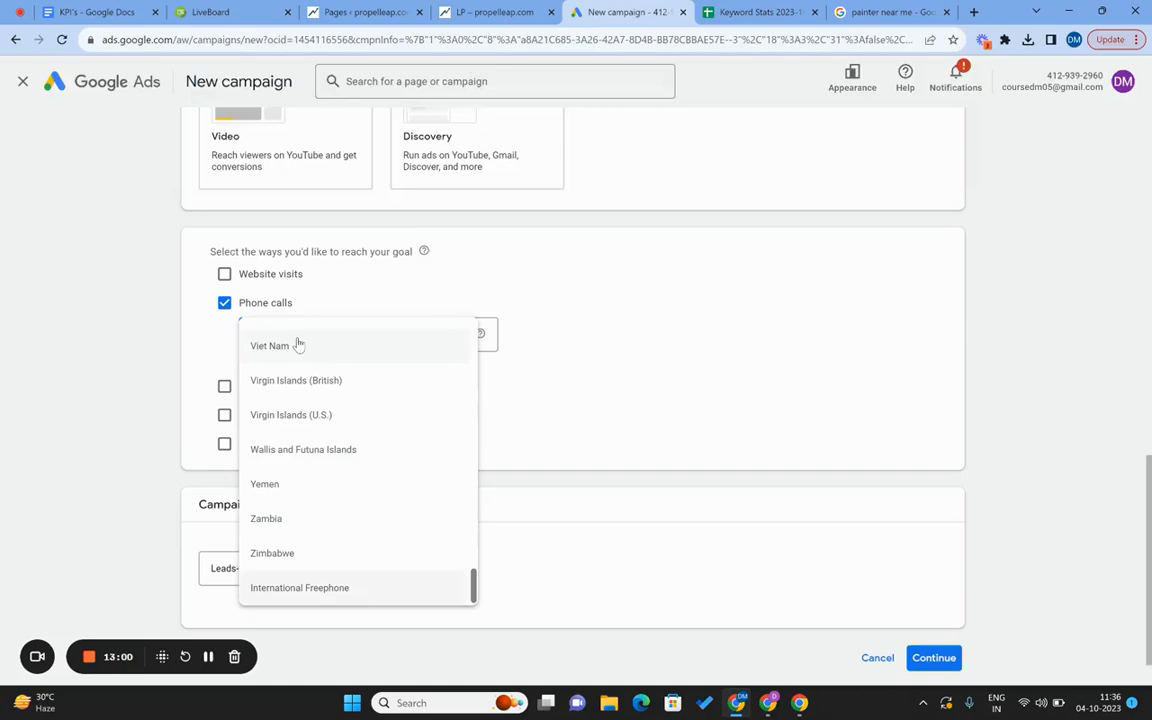
{"action": "type", "text": "india"}
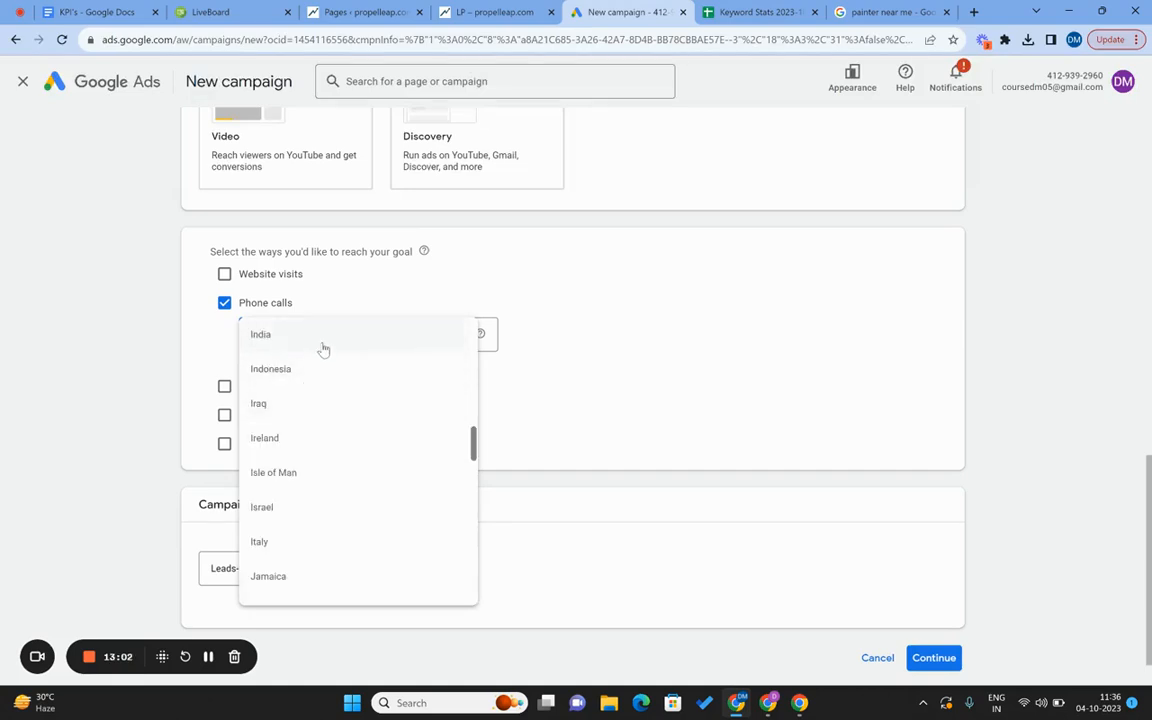
{"action": "left_click", "coordinate": [324, 345]}
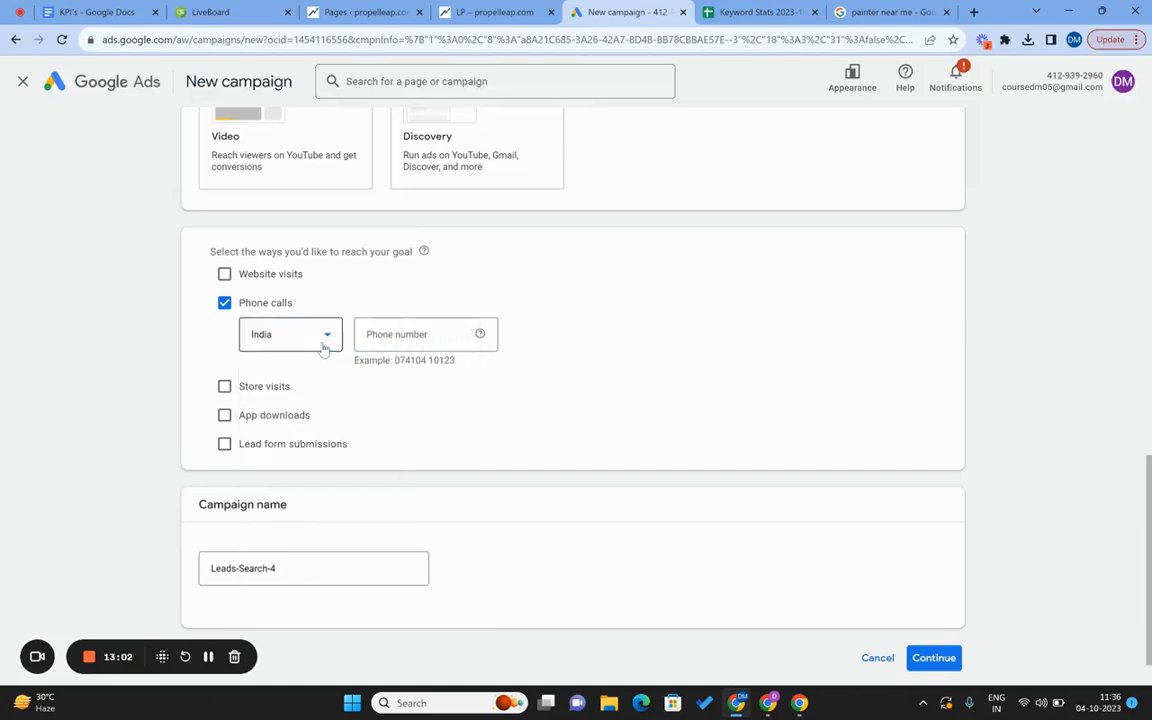
{"action": "left_click", "coordinate": [441, 335]}
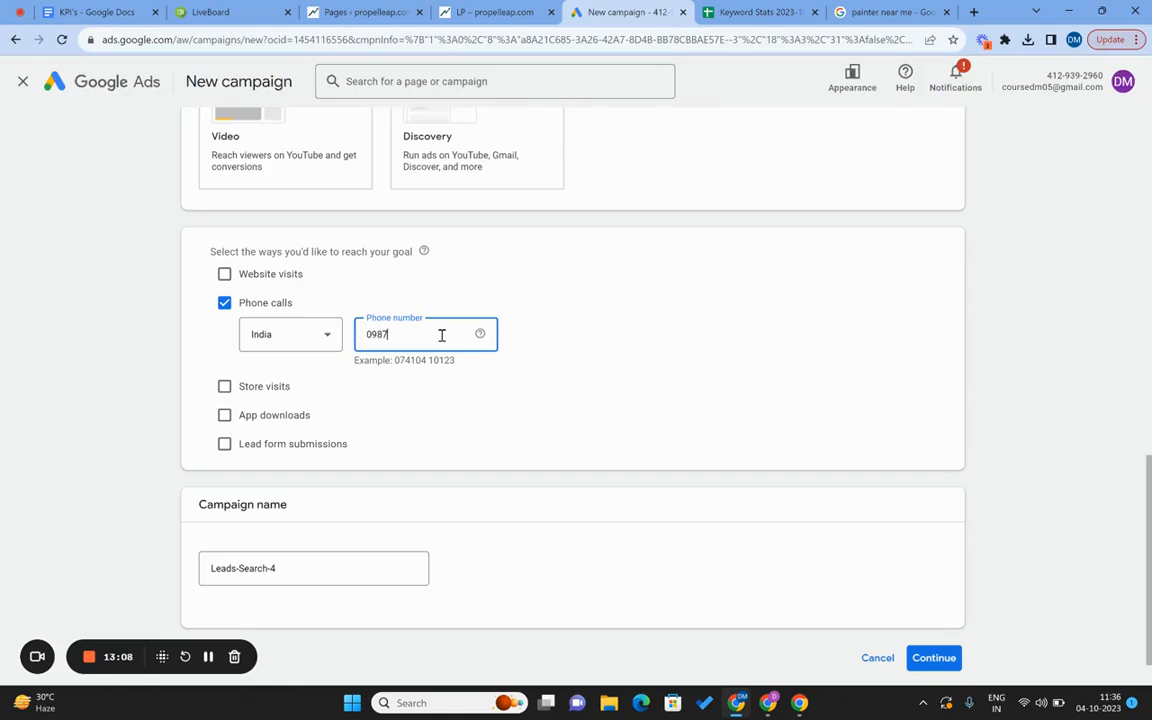
Rename the campaign from Leads-Search-4 to 01JAN2027|LEADS|PHONECALLS.
{"action": "left_click", "coordinate": [99, 463]}
{"action": "scroll", "coordinate": [99, 463], "scroll_direction": "down", "scroll_amount": 1}
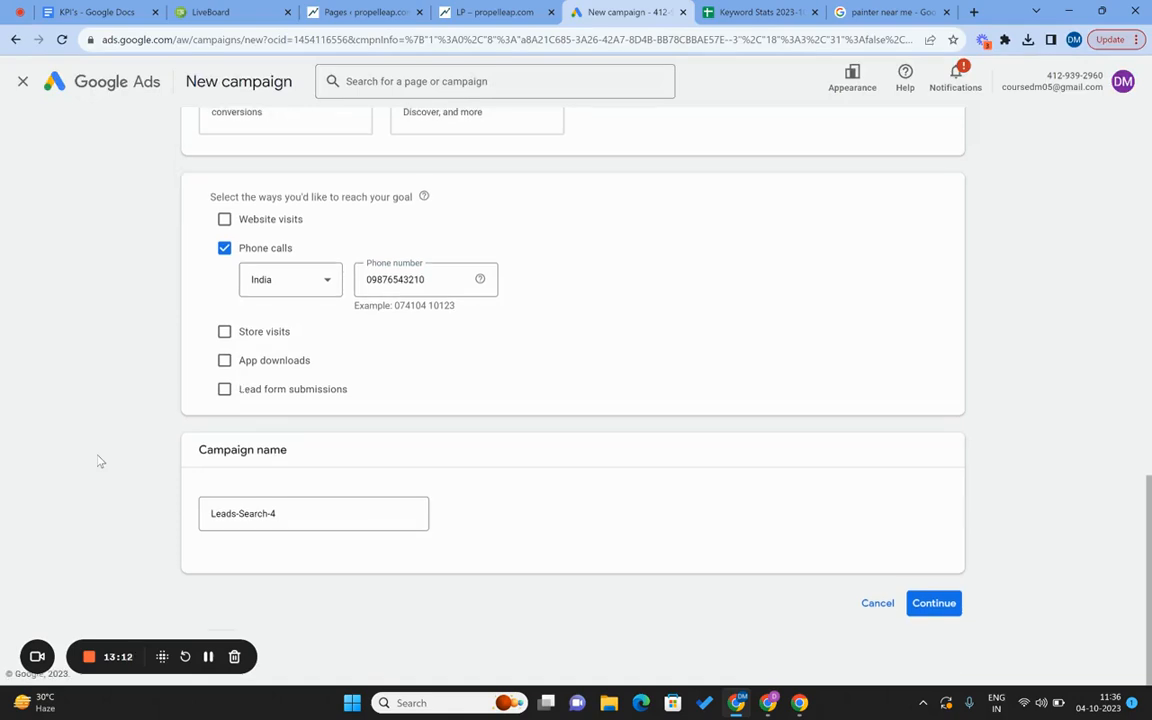
{"action": "double_click", "coordinate": [290, 512]}
{"action": "triple_click", "coordinate": [290, 512]}
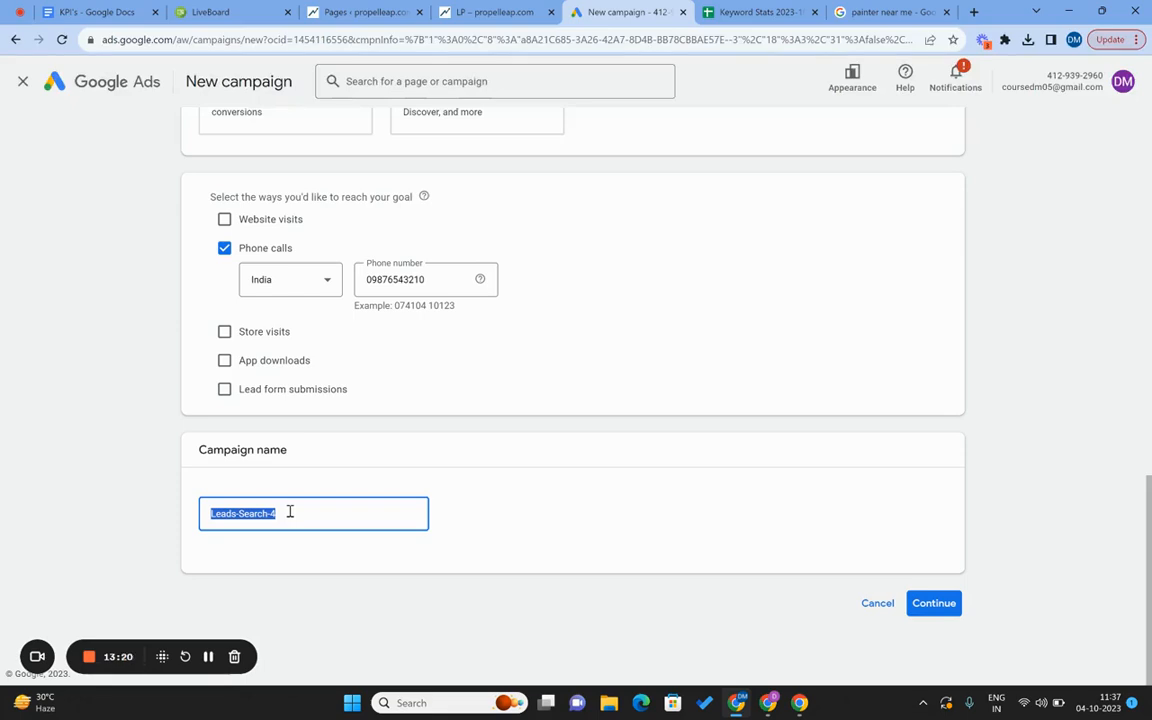
{"action": "type", "text": "01JAN2027|LEADS"}
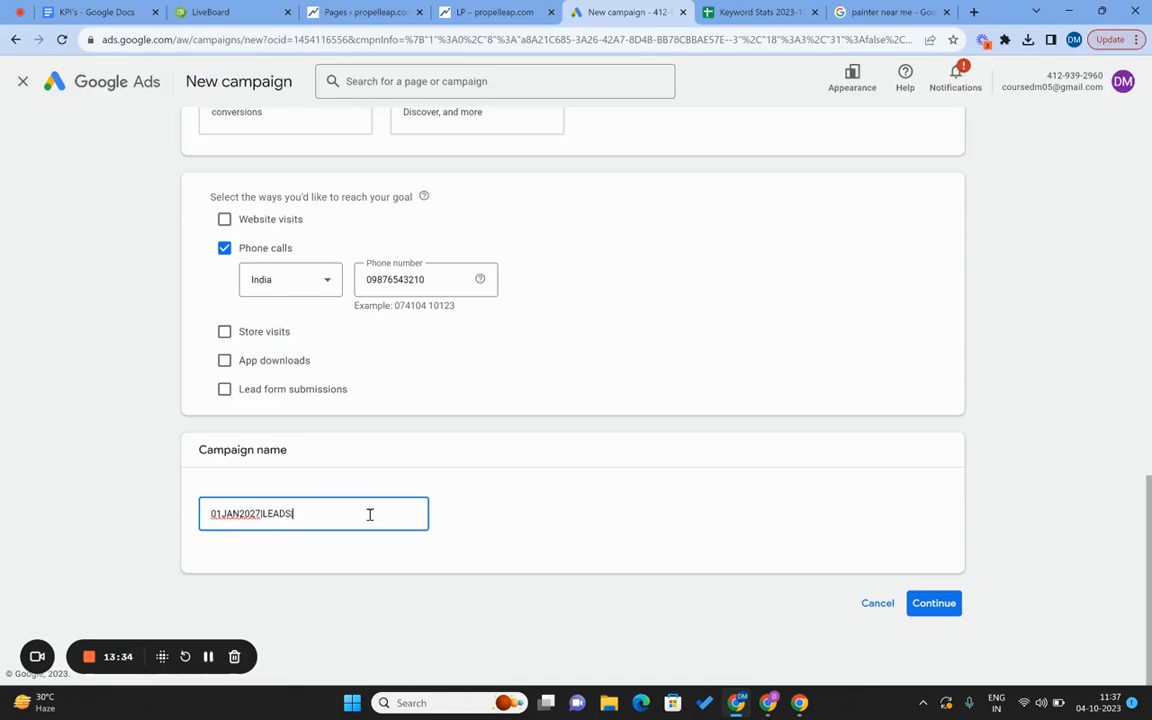
{"action": "type", "text": "|PHONECALLS|SPOKENENGLISH"}
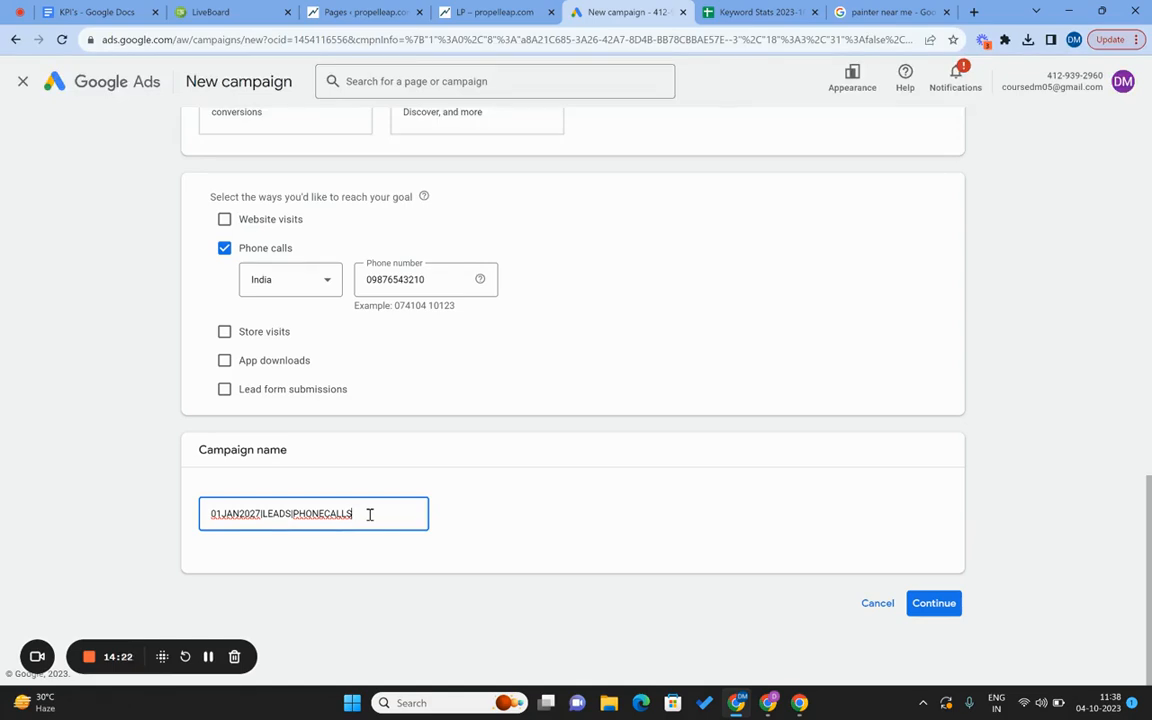
Append |SPOKEN|ENGLISH to the campaign name and select the whole name to copy it.
{"action": "type", "text": "|SPOKEN|ENGLISH"}
{"action": "key", "text": "Home"}
{"action": "scroll", "coordinate": [369, 514], "scroll_direction": "up", "scroll_amount": 1}
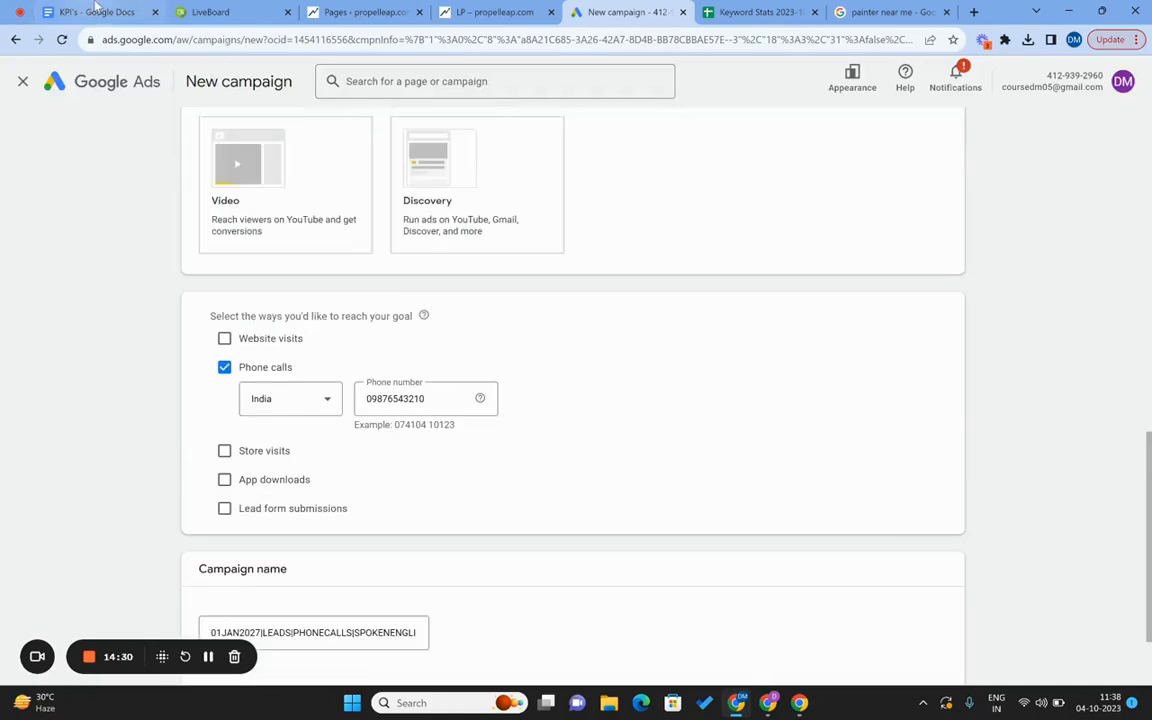
{"action": "left_click", "coordinate": [389, 645]}
{"action": "scroll", "coordinate": [388, 643], "scroll_direction": "down", "scroll_amount": 1}
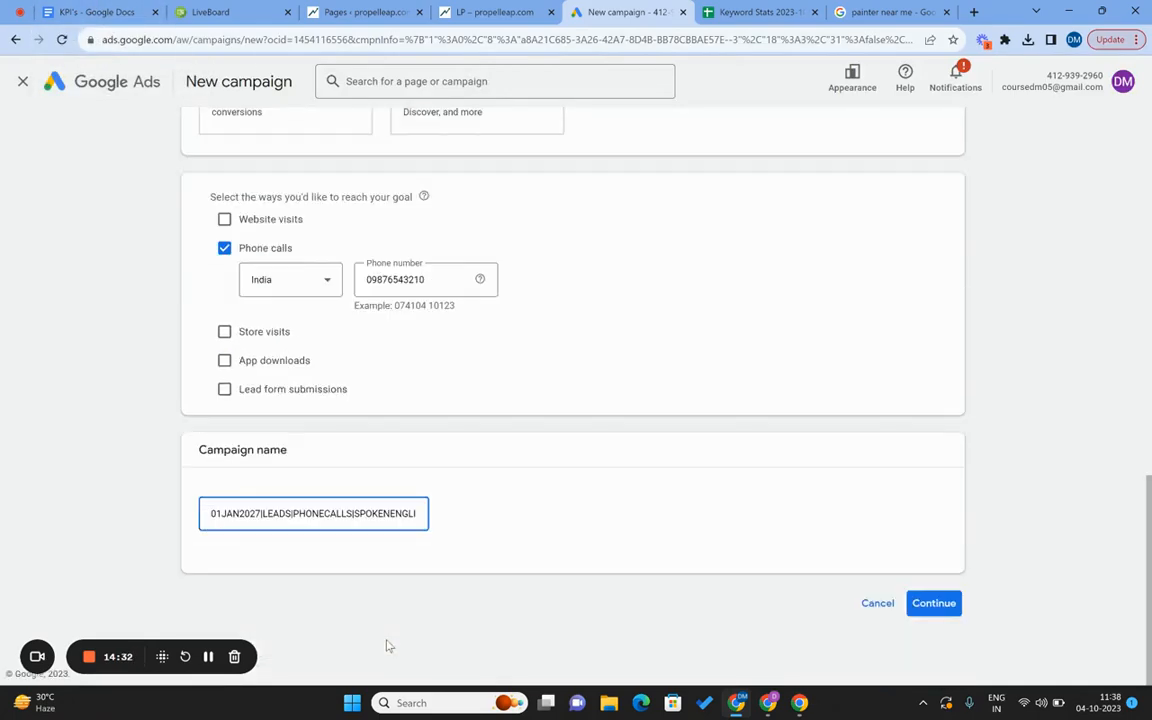
{"action": "key", "text": "ctrl+a"}
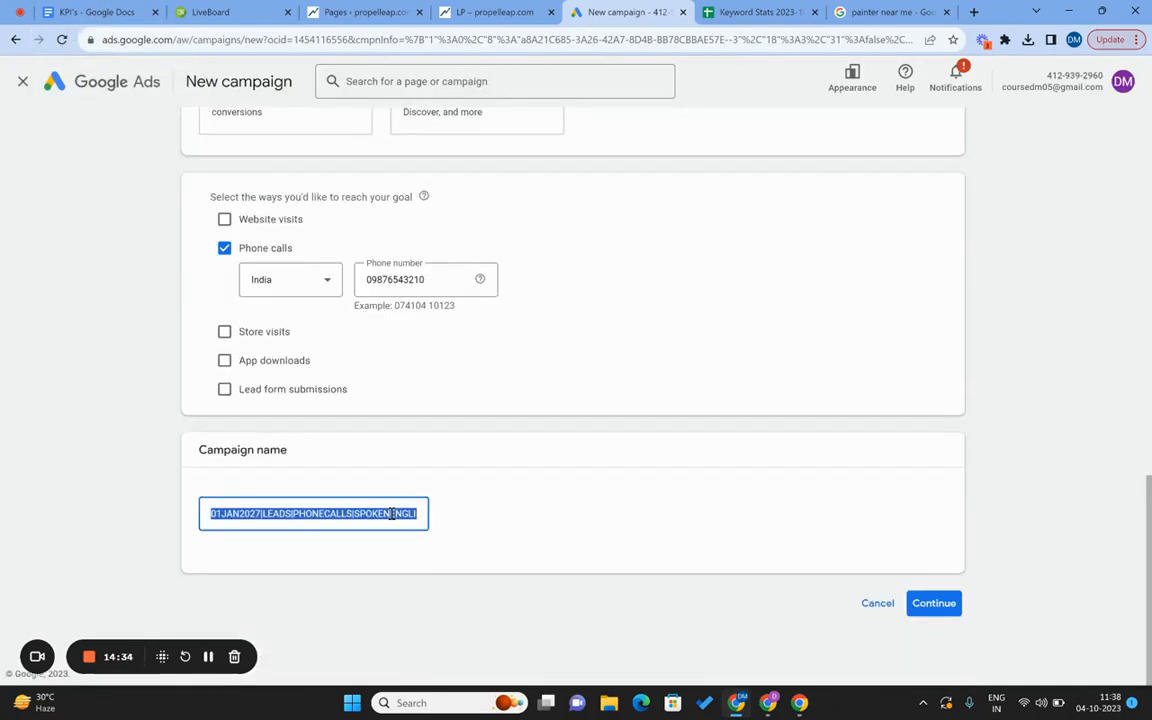
In the KPI notes doc, paste the campaign name with DATE|CAMPAIGN|SUBCAMPAIGN|PROGRAMNAME beneath it.
{"action": "left_click", "coordinate": [90, 11]}
{"action": "left_click", "coordinate": [422, 435]}
{"action": "key", "text": "Return"}
{"action": "key", "text": "Return"}
{"action": "key", "text": "Return"}
{"action": "key", "text": "Return"}
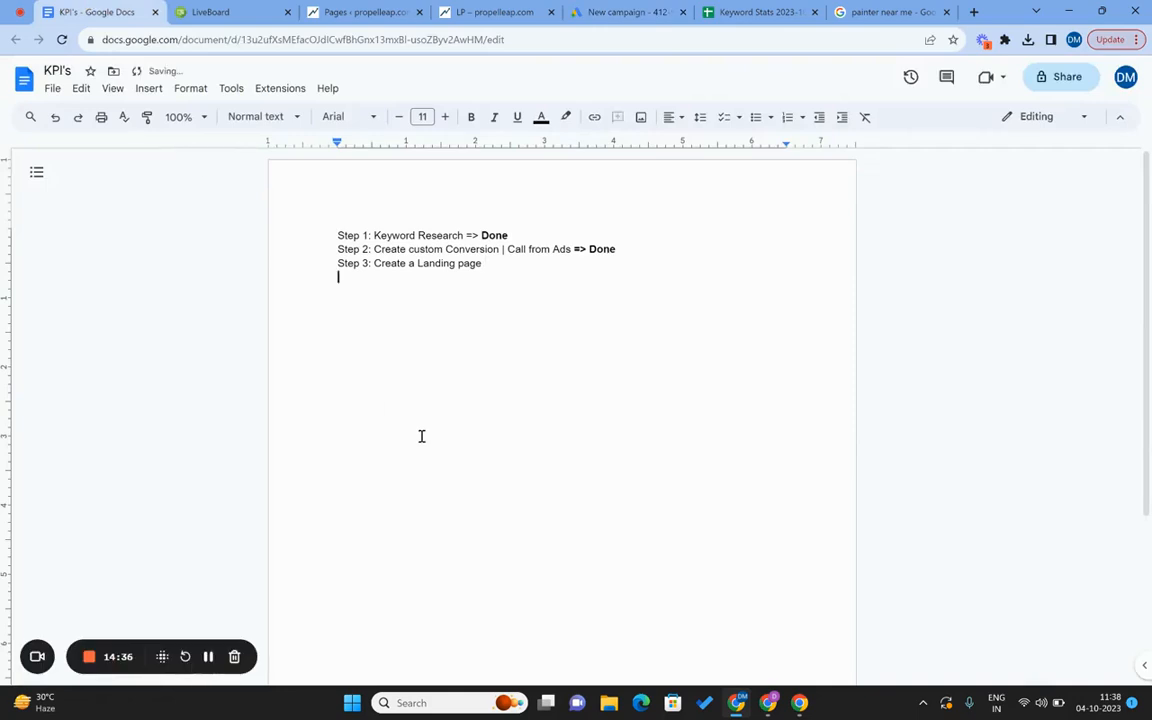
{"action": "type", "text": "01JAN2027|LEADS|PHONECALLS|SPOKENENGLISH"}
{"action": "key", "text": "Return"}
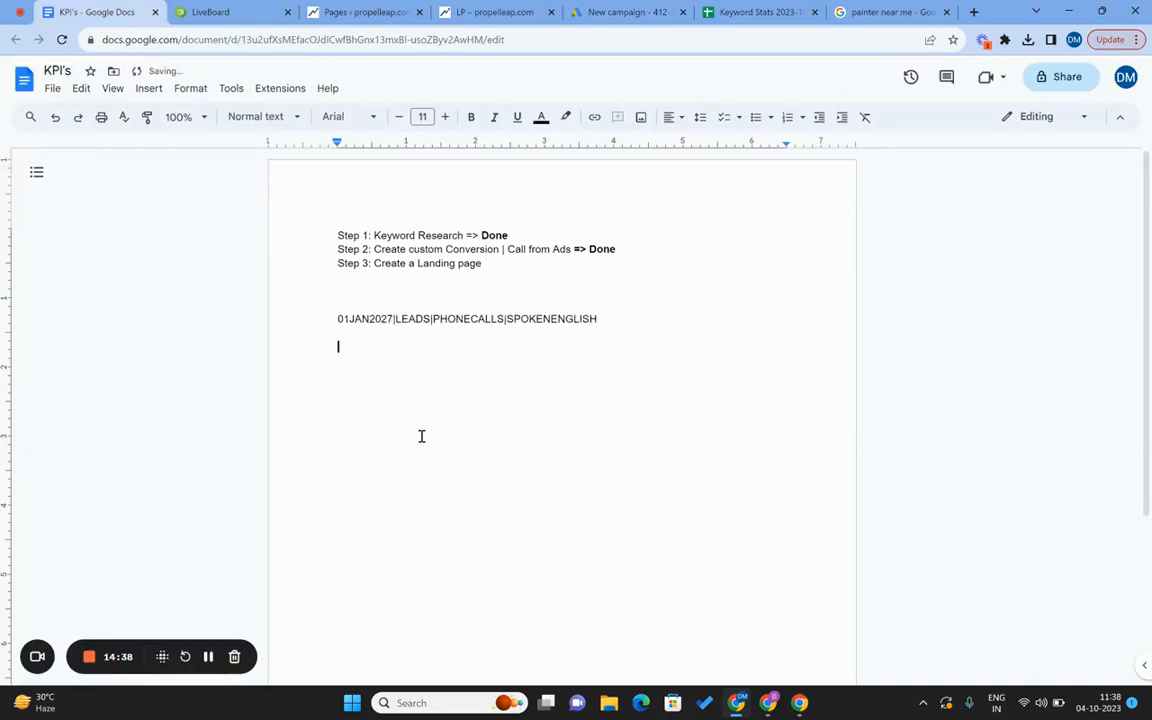
{"action": "type", "text": "DATE|CAM"}
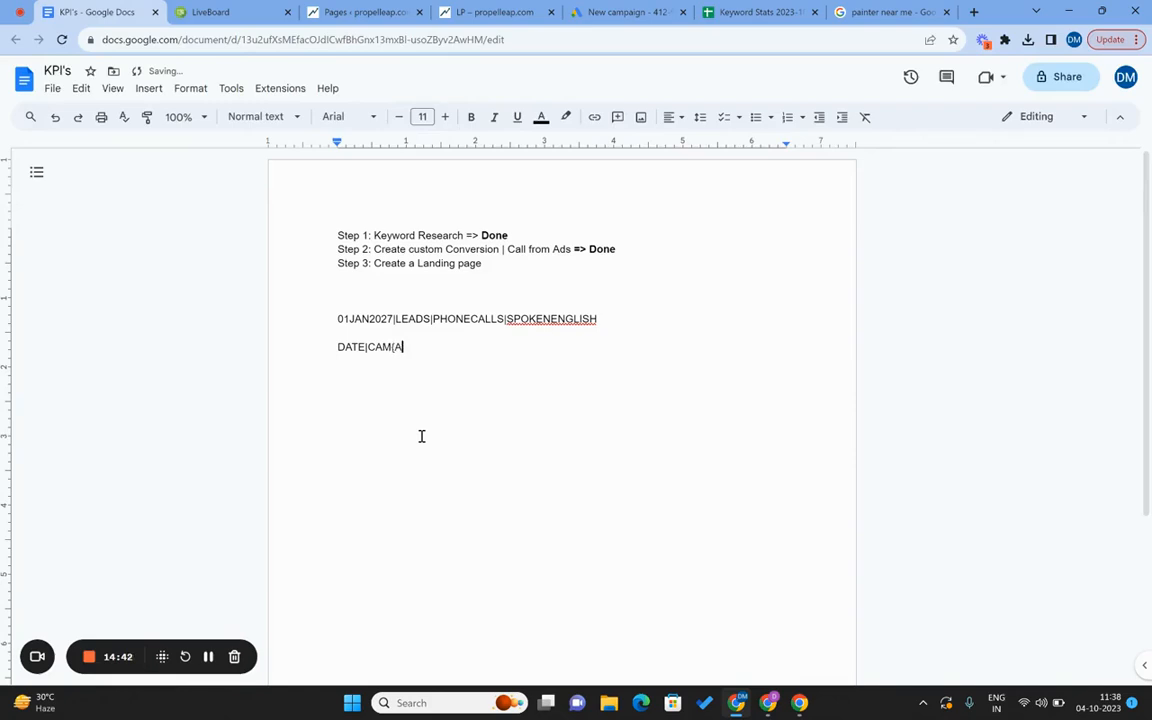
{"action": "type", "text": "PAIGN|SUBCAMPAI"}
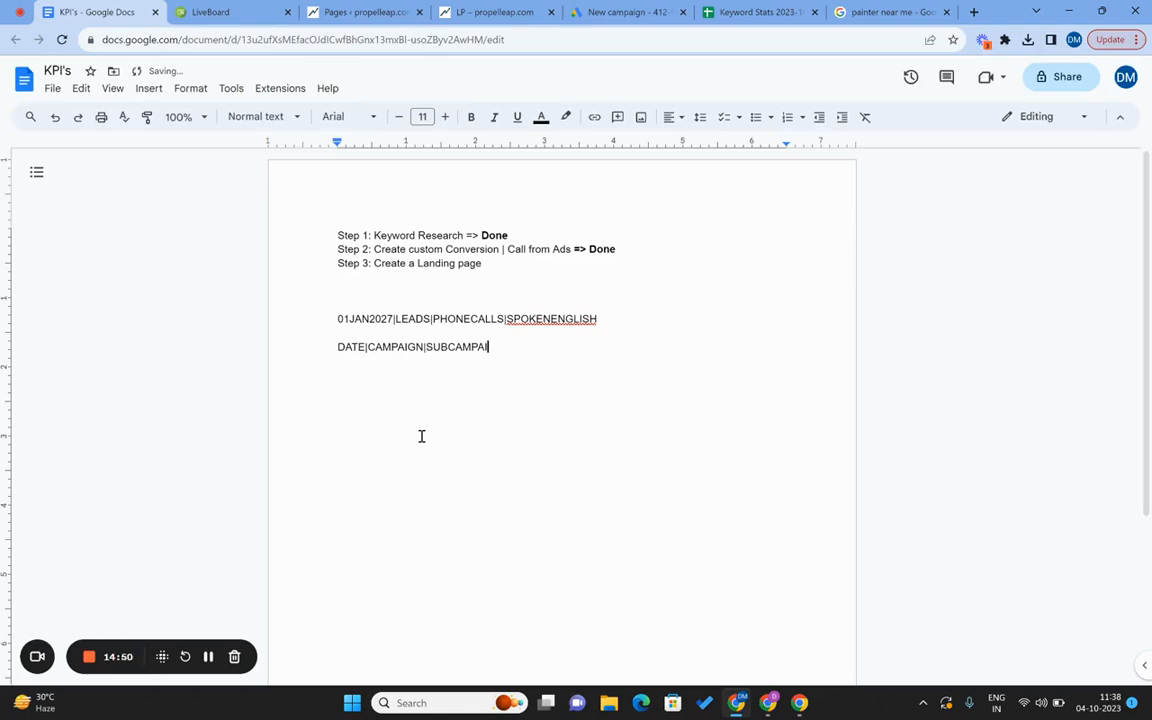
{"action": "type", "text": "GN|PROGRAMNAM"}
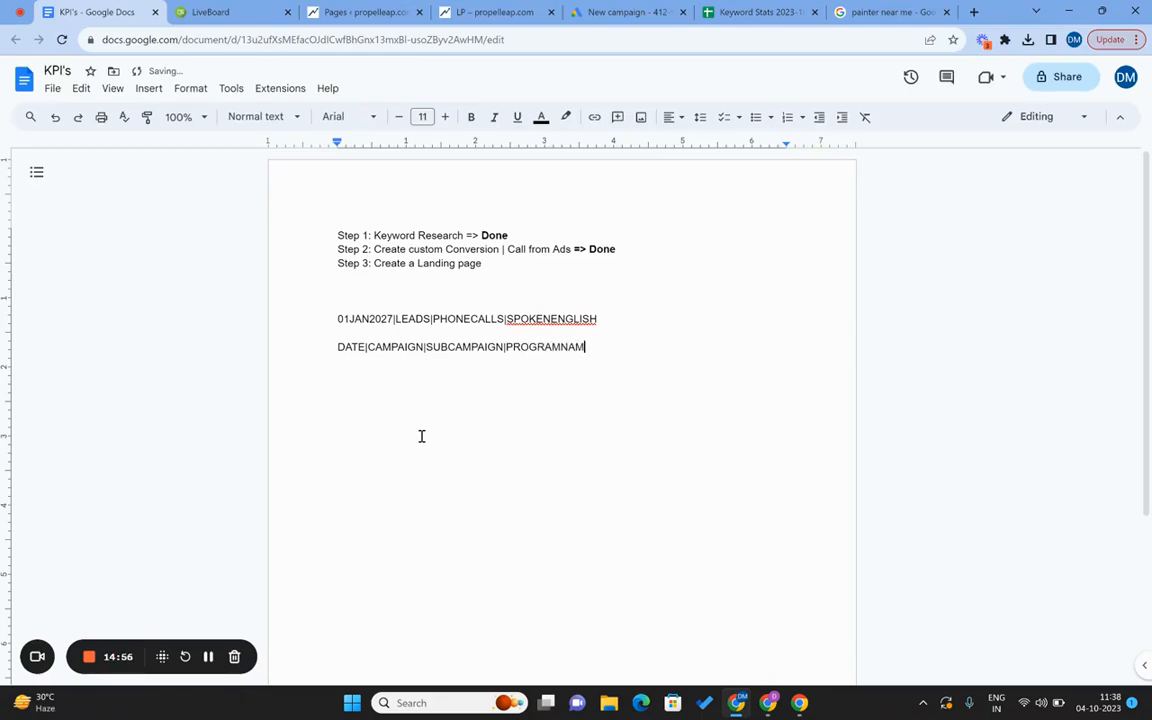
{"action": "type", "text": "E"}
Continue past the goal and name step and start a fresh campaign instead of a draft.
{"action": "left_click", "coordinate": [622, 12]}
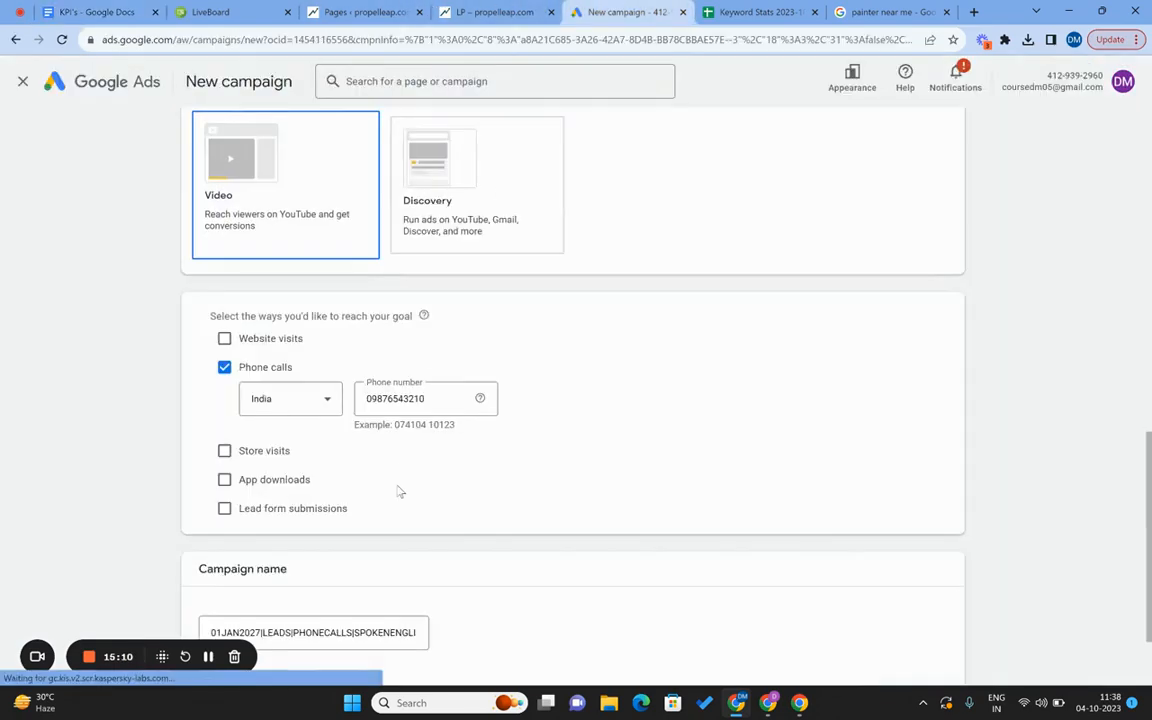
{"action": "scroll", "coordinate": [398, 490], "scroll_direction": "down", "scroll_amount": 2}
{"action": "left_click", "coordinate": [933, 603]}
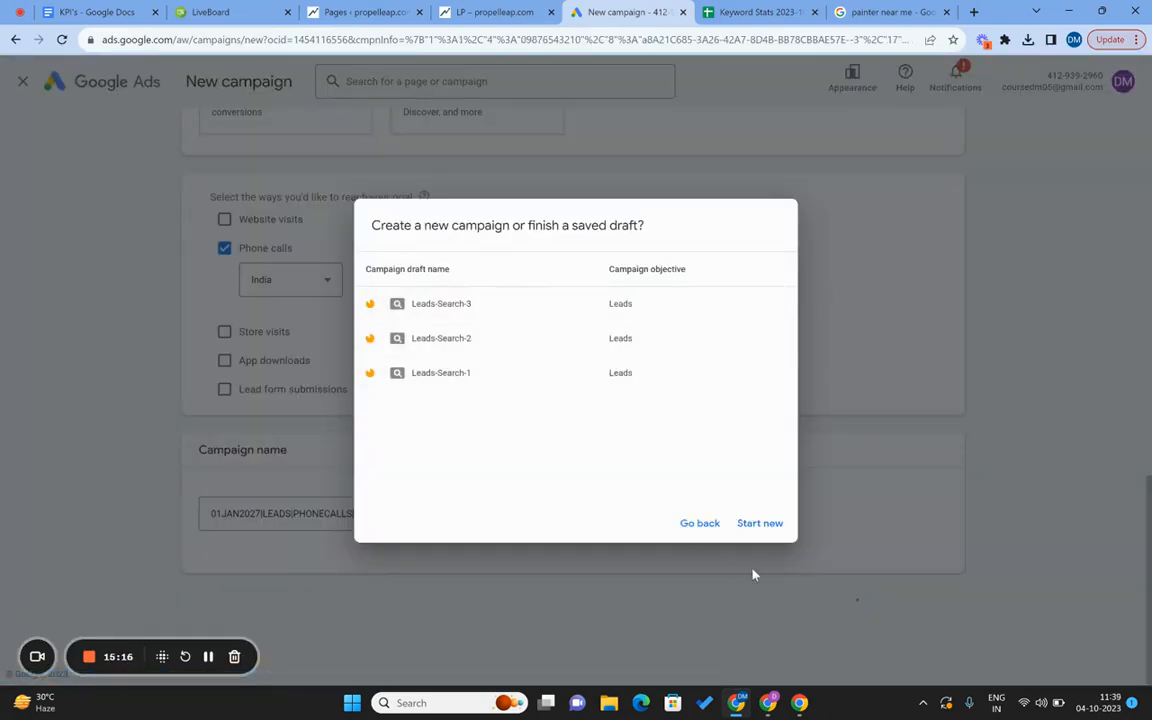
{"action": "left_click", "coordinate": [762, 532]}
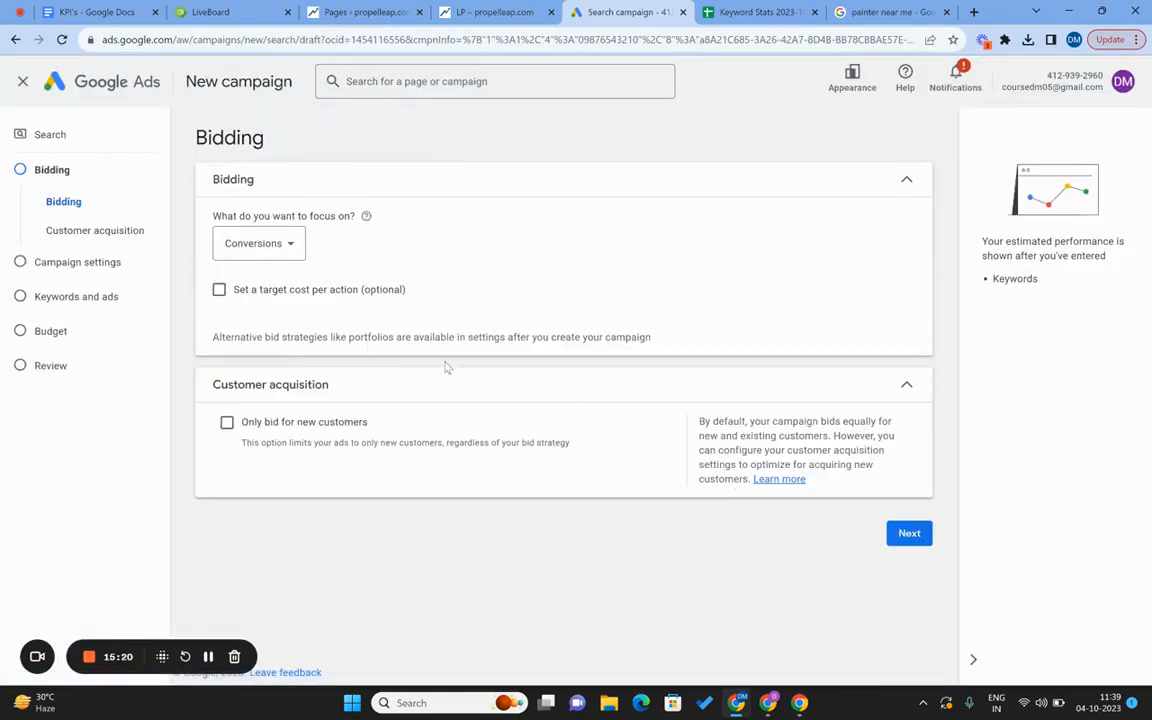
Keep Conversions as the bidding focus with a ₹21.00 target CPA.
{"action": "left_click", "coordinate": [263, 255]}
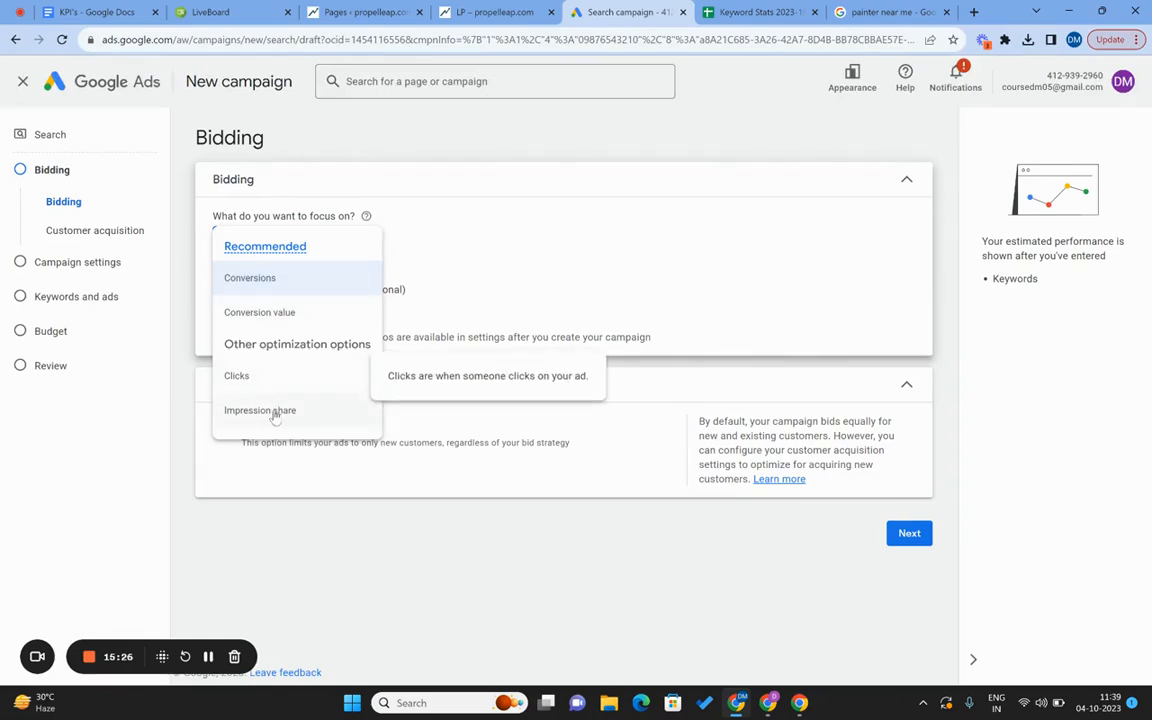
{"action": "left_click", "coordinate": [276, 292]}
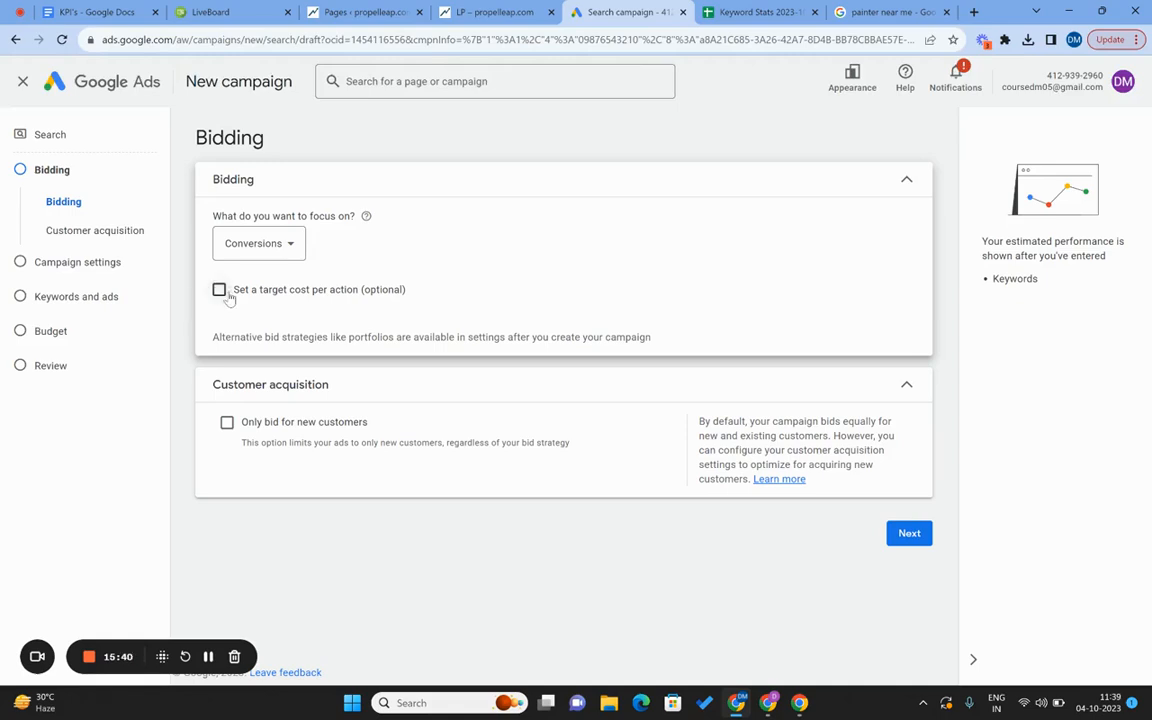
{"action": "left_click", "coordinate": [225, 295]}
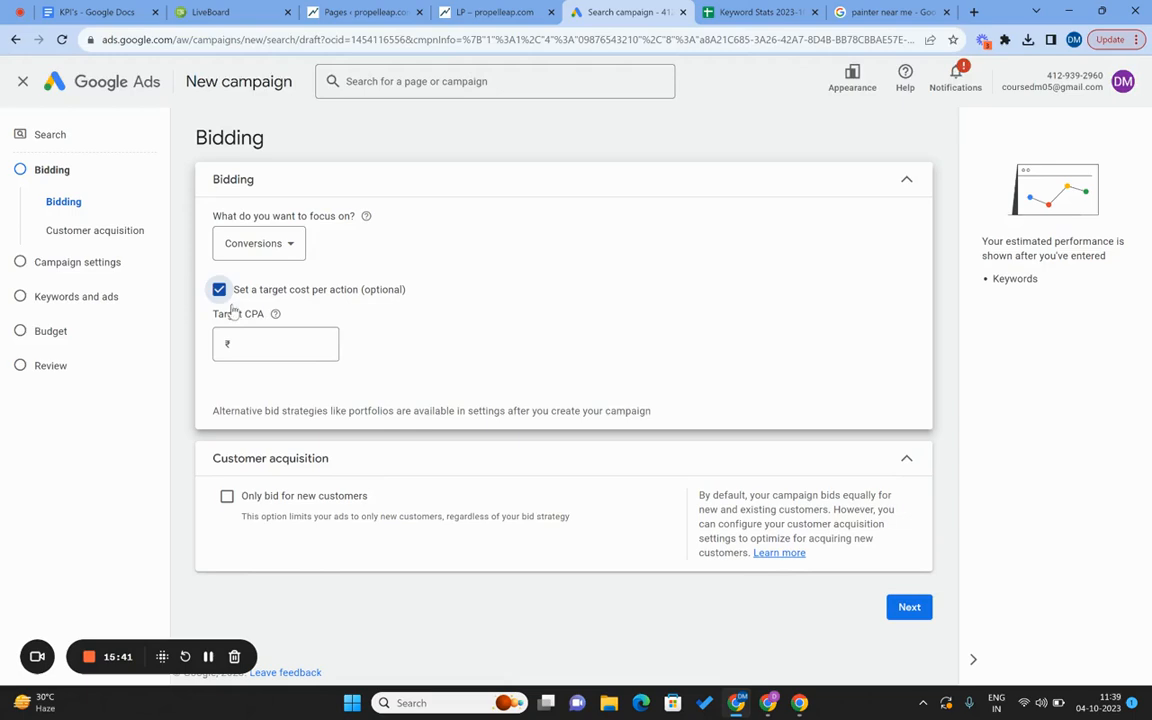
{"action": "left_click", "coordinate": [267, 345]}
{"action": "type", "text": "21"}
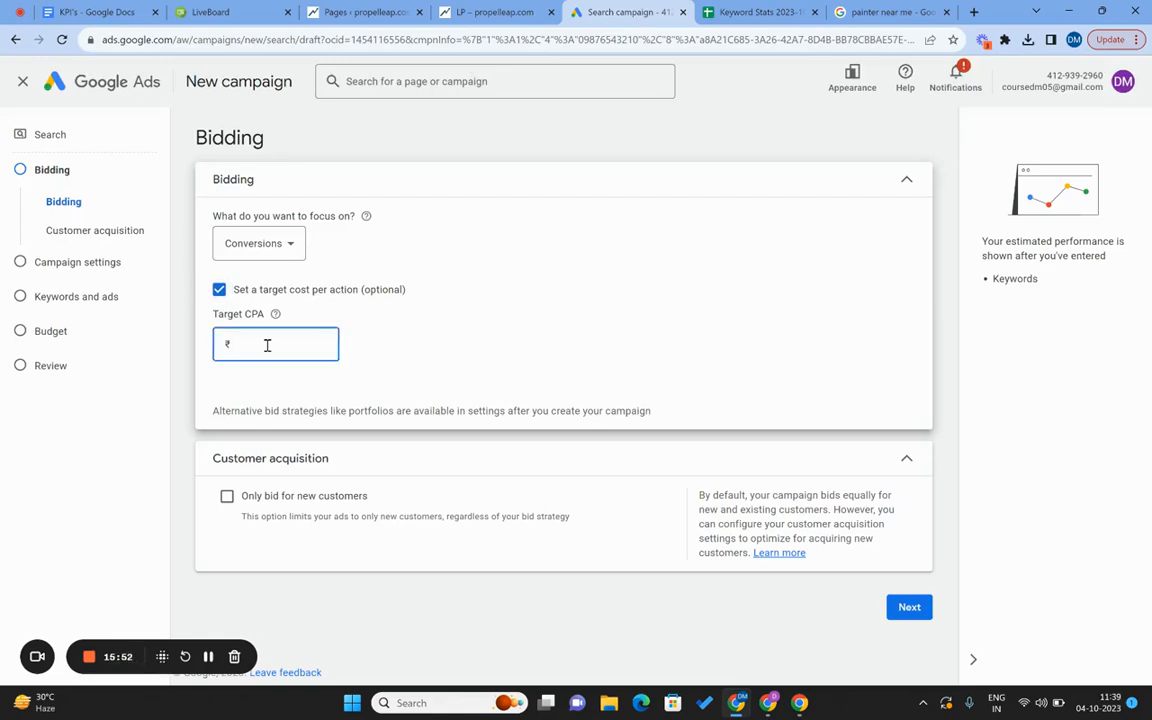
{"action": "left_click", "coordinate": [188, 354]}
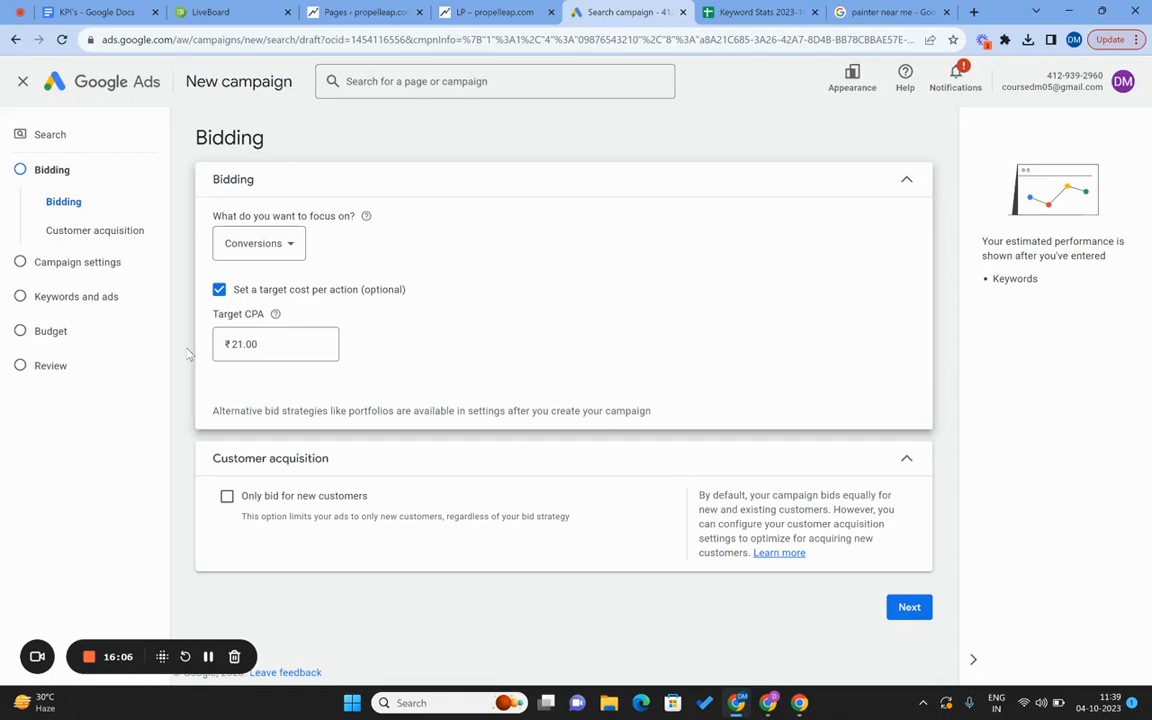
{"action": "left_click", "coordinate": [210, 12]}
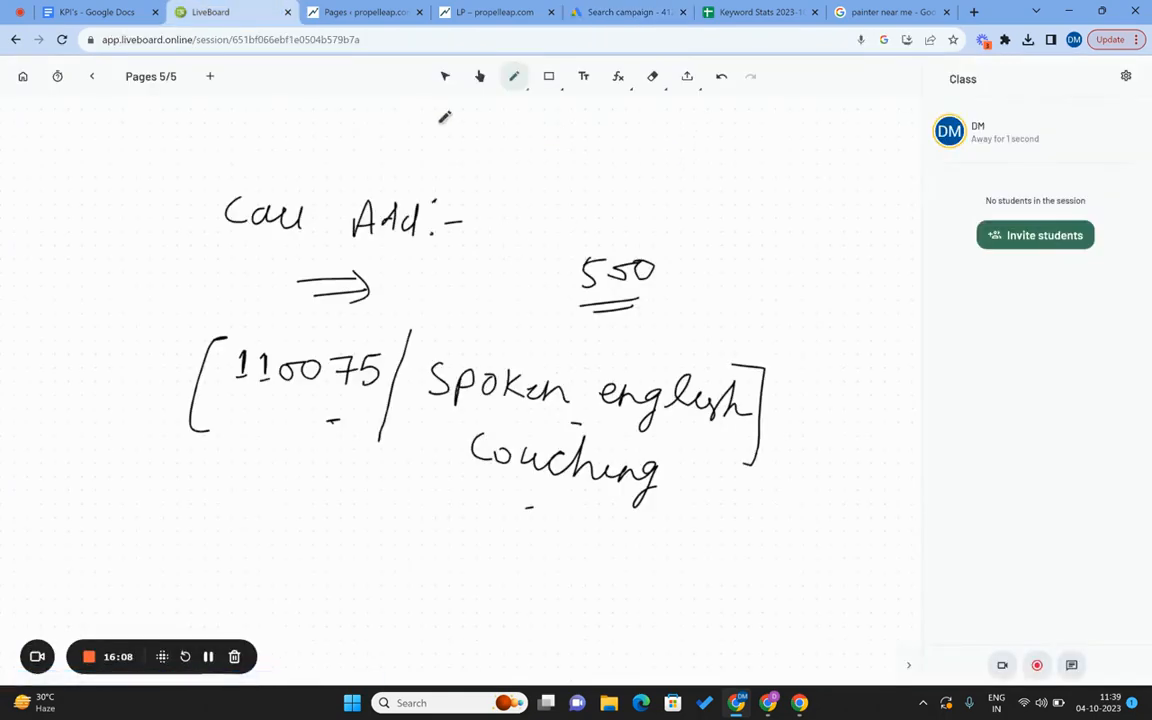
Add a sixth whiteboard page and sketch four figures beside a circled 2.
{"action": "left_click", "coordinate": [210, 76]}
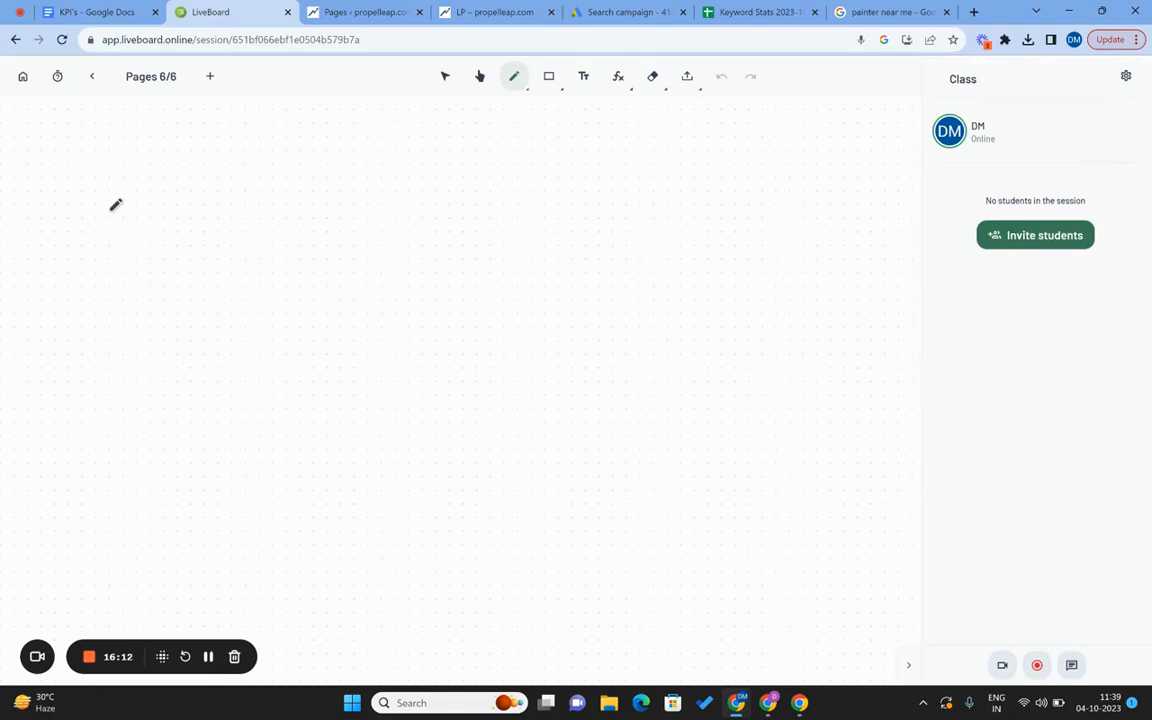
{"action": "mouse_move", "coordinate": [234, 186]}
{"action": "left_mouse_down"}
{"action": "mouse_move", "coordinate": [240, 212]}
{"action": "mouse_move", "coordinate": [263, 214]}
{"action": "mouse_move", "coordinate": [262, 176]}
{"action": "left_mouse_up"}
{"action": "mouse_move", "coordinate": [393, 260]}
{"action": "left_mouse_down"}
{"action": "mouse_move", "coordinate": [414, 262]}
{"action": "mouse_move", "coordinate": [391, 257]}
{"action": "mouse_move", "coordinate": [334, 358]}
{"action": "mouse_move", "coordinate": [356, 360]}
{"action": "left_mouse_up"}
{"action": "left_click", "coordinate": [396, 270]}
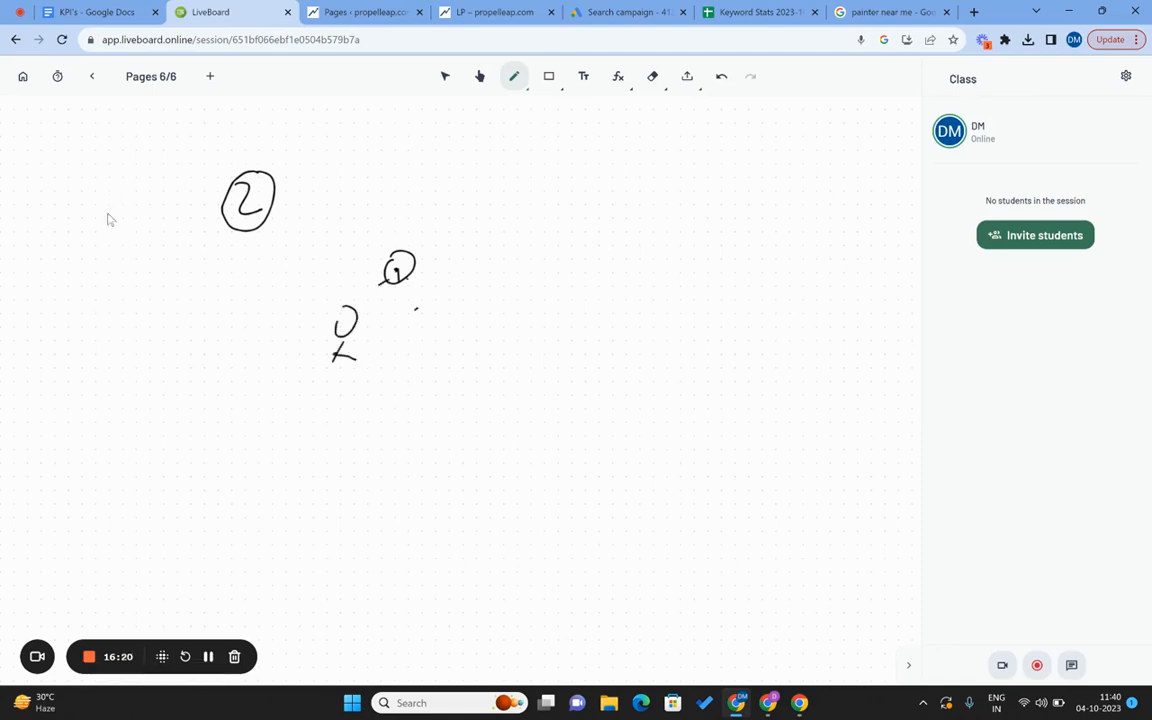
{"action": "left_click_drag", "start_coordinate": [416, 308], "coordinate": [418, 310]}
{"action": "left_click_drag", "start_coordinate": [407, 367], "coordinate": [439, 366]}
{"action": "mouse_move", "coordinate": [346, 399]}
{"action": "left_mouse_down"}
{"action": "mouse_move", "coordinate": [368, 399]}
{"action": "mouse_move", "coordinate": [351, 396]}
{"action": "left_mouse_up"}
{"action": "left_click_drag", "start_coordinate": [351, 456], "coordinate": [348, 465]}
{"action": "left_click", "coordinate": [337, 454]}
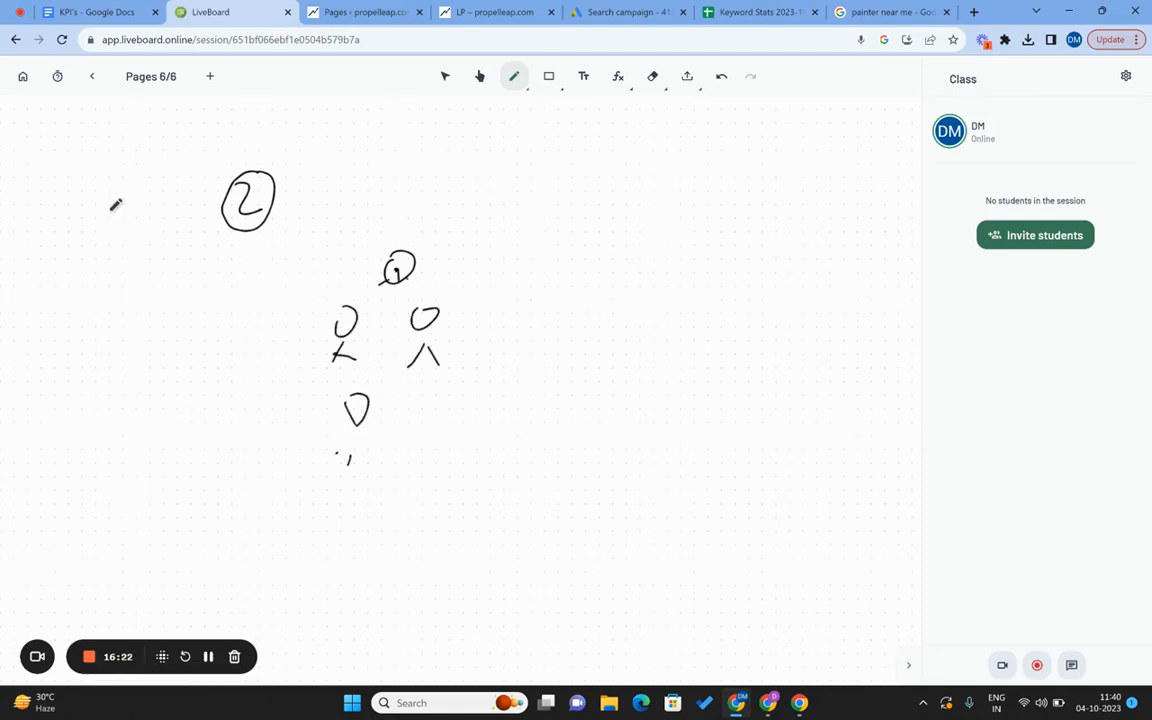
{"action": "left_click", "coordinate": [379, 454]}
{"action": "mouse_move", "coordinate": [446, 402]}
{"action": "left_mouse_down"}
{"action": "mouse_move", "coordinate": [450, 470]}
{"action": "mouse_move", "coordinate": [455, 452]}
{"action": "left_mouse_up"}
{"action": "left_click_drag", "start_coordinate": [475, 456], "coordinate": [494, 462]}
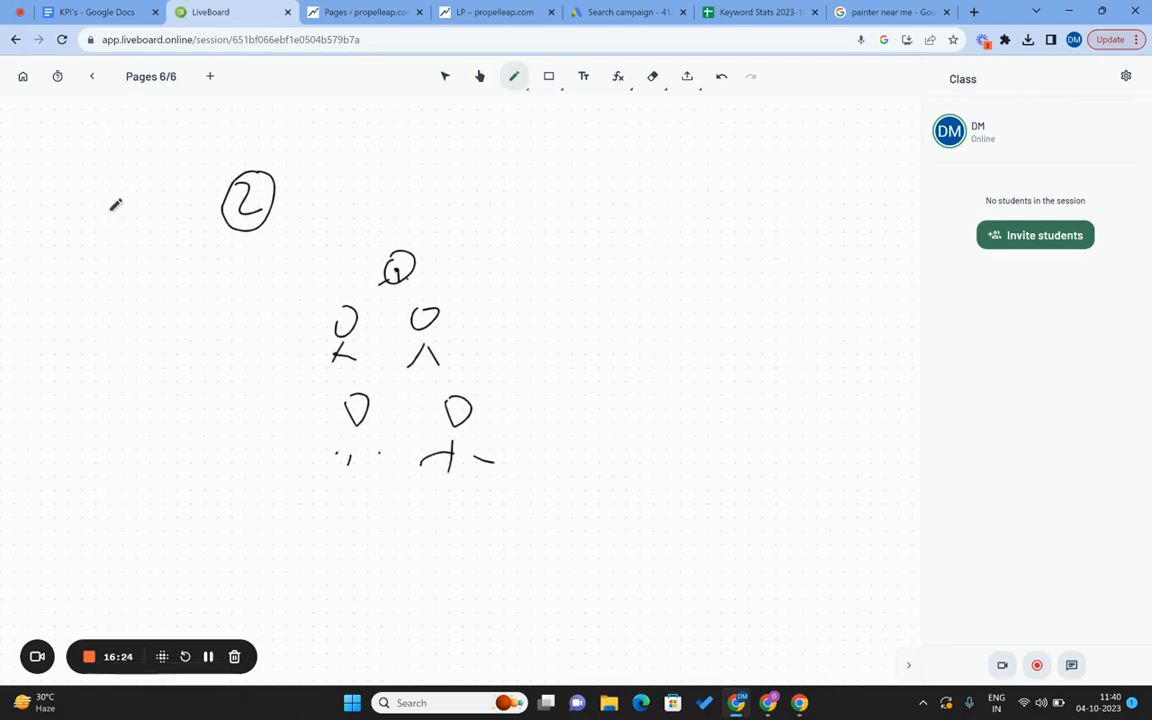
{"action": "left_click", "coordinate": [430, 266]}
{"action": "left_click_drag", "start_coordinate": [430, 266], "coordinate": [434, 277]}
{"action": "mouse_move", "coordinate": [454, 253]}
{"action": "left_mouse_down"}
{"action": "mouse_move", "coordinate": [453, 273]}
{"action": "mouse_move", "coordinate": [437, 279]}
{"action": "left_mouse_up"}
Label the figures with the numbers 21, 210 and 550.
{"action": "left_click_drag", "start_coordinate": [275, 351], "coordinate": [308, 342]}
{"action": "mouse_move", "coordinate": [132, 362]}
{"action": "left_mouse_down"}
{"action": "mouse_move", "coordinate": [163, 392]}
{"action": "mouse_move", "coordinate": [152, 348]}
{"action": "left_mouse_up"}
{"action": "mouse_move", "coordinate": [448, 328]}
{"action": "left_mouse_down"}
{"action": "mouse_move", "coordinate": [478, 324]}
{"action": "mouse_move", "coordinate": [500, 339]}
{"action": "mouse_move", "coordinate": [510, 314]}
{"action": "mouse_move", "coordinate": [518, 339]}
{"action": "left_mouse_up"}
{"action": "left_click_drag", "start_coordinate": [514, 317], "coordinate": [528, 314]}
{"action": "mouse_move", "coordinate": [538, 314]}
{"action": "left_mouse_down"}
{"action": "mouse_move", "coordinate": [478, 332]}
{"action": "mouse_move", "coordinate": [508, 289]}
{"action": "left_mouse_up"}
{"action": "left_click_drag", "start_coordinate": [282, 434], "coordinate": [312, 432]}
{"action": "left_click_drag", "start_coordinate": [132, 470], "coordinate": [157, 491]}
{"action": "mouse_move", "coordinate": [170, 472]}
{"action": "left_mouse_down"}
{"action": "mouse_move", "coordinate": [170, 494]}
{"action": "mouse_move", "coordinate": [187, 492]}
{"action": "mouse_move", "coordinate": [194, 509]}
{"action": "left_mouse_up"}
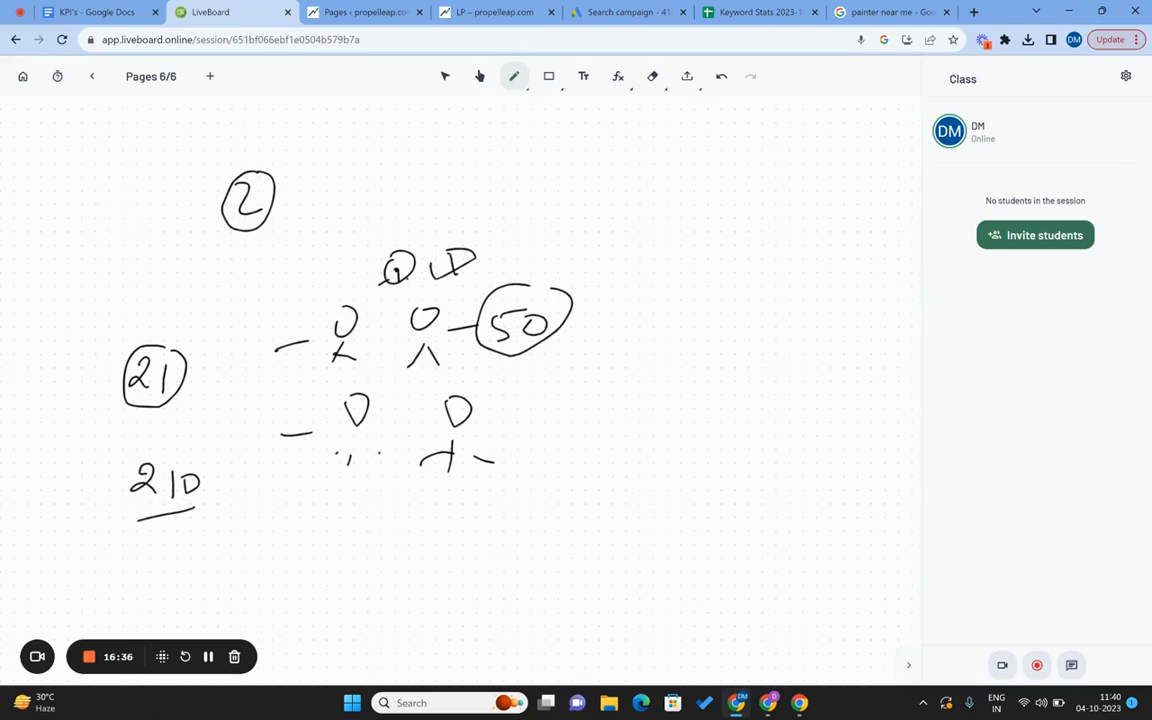
{"action": "mouse_move", "coordinate": [478, 437]}
{"action": "left_mouse_down"}
{"action": "mouse_move", "coordinate": [506, 433]}
{"action": "mouse_move", "coordinate": [563, 462]}
{"action": "mouse_move", "coordinate": [590, 440]}
{"action": "mouse_move", "coordinate": [587, 478]}
{"action": "left_mouse_up"}
{"action": "left_click_drag", "start_coordinate": [238, 253], "coordinate": [252, 249]}
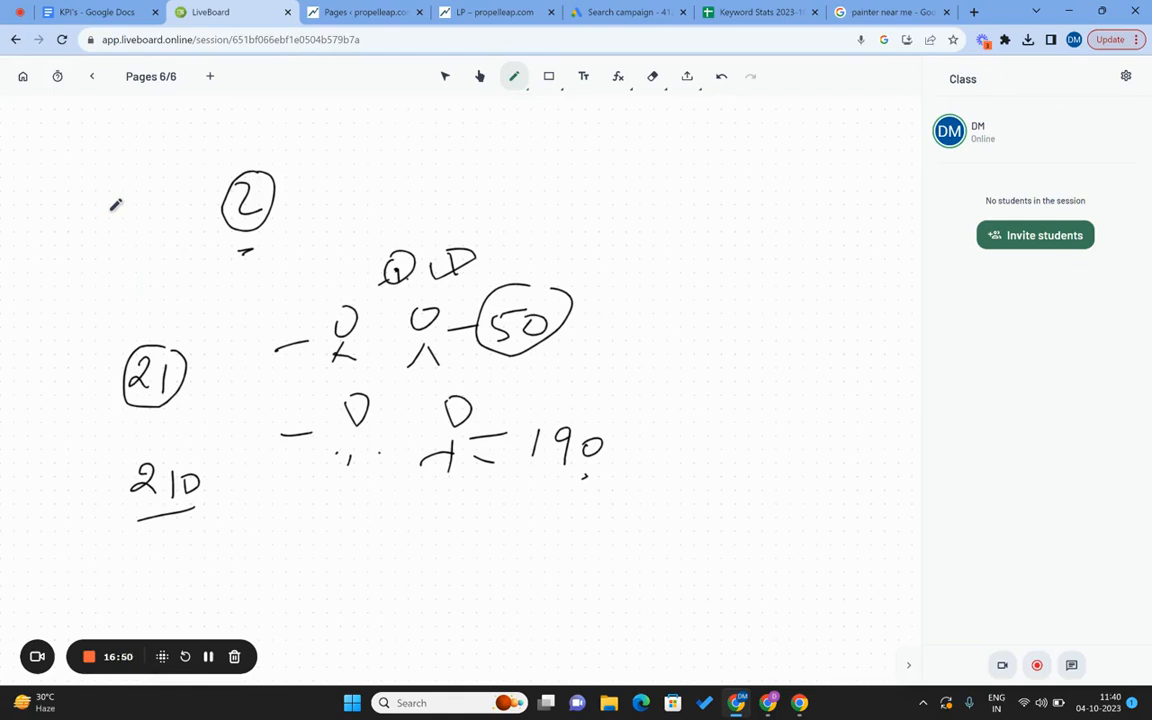
Write 'underbidding' with an equals sign near the top of the page.
{"action": "left_click_drag", "start_coordinate": [499, 171], "coordinate": [516, 169]}
{"action": "mouse_move", "coordinate": [524, 170]}
{"action": "left_mouse_down"}
{"action": "mouse_move", "coordinate": [525, 188]}
{"action": "mouse_move", "coordinate": [606, 188]}
{"action": "mouse_move", "coordinate": [610, 203]}
{"action": "mouse_move", "coordinate": [641, 210]}
{"action": "mouse_move", "coordinate": [676, 168]}
{"action": "mouse_move", "coordinate": [698, 170]}
{"action": "mouse_move", "coordinate": [735, 212]}
{"action": "mouse_move", "coordinate": [754, 213]}
{"action": "mouse_move", "coordinate": [744, 240]}
{"action": "left_mouse_up"}
{"action": "left_click_drag", "start_coordinate": [666, 264], "coordinate": [697, 263]}
{"action": "left_click_drag", "start_coordinate": [667, 272], "coordinate": [698, 271]}
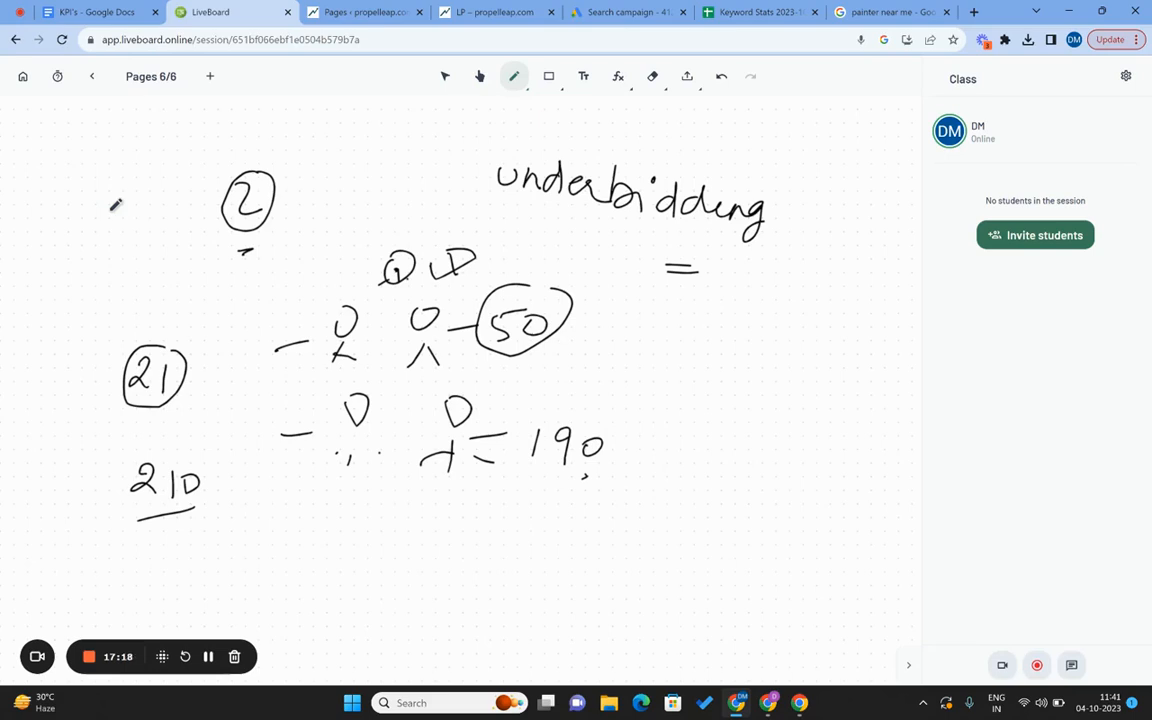
Switch the target cost per action off and back on, leaving the Target CPA amount blank.
{"action": "left_click", "coordinate": [580, 11]}
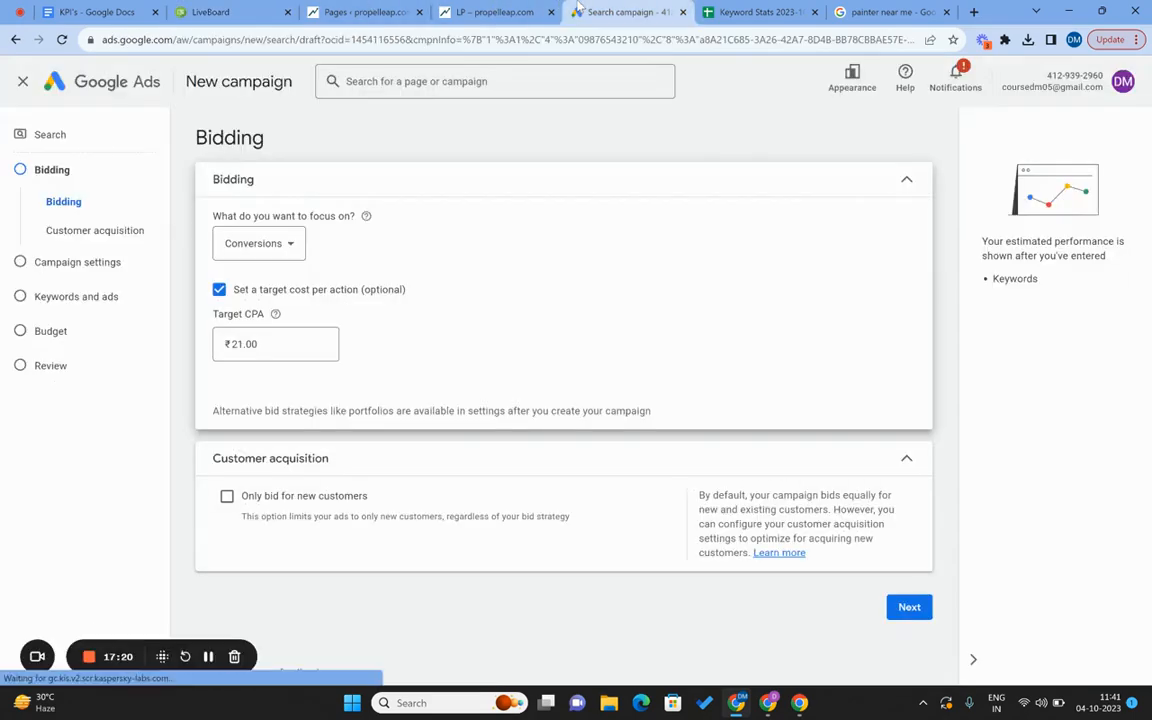
{"action": "left_click", "coordinate": [219, 290]}
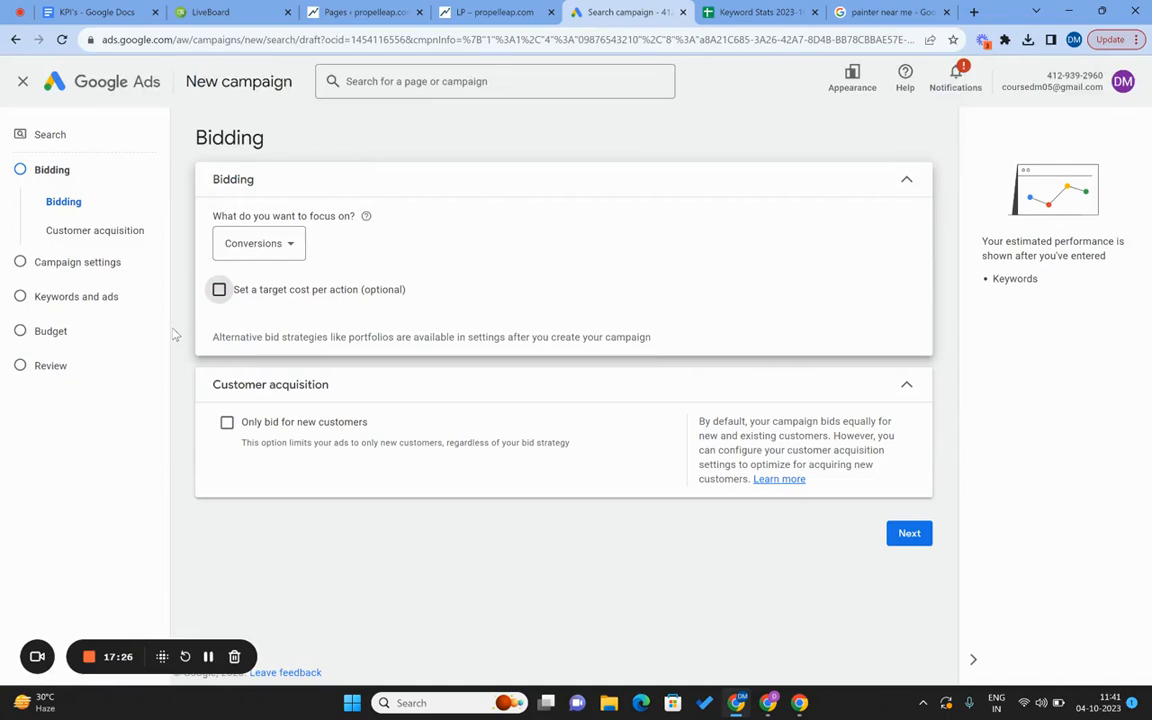
{"action": "left_click", "coordinate": [286, 300]}
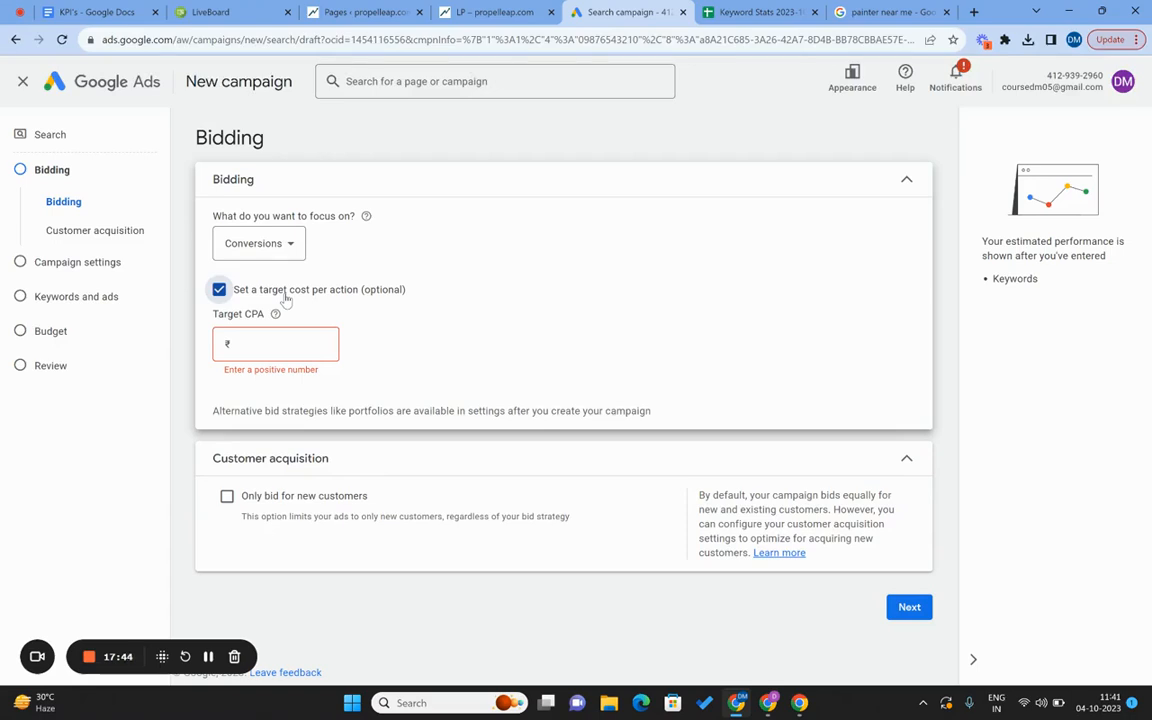
{"action": "left_click", "coordinate": [245, 11]}
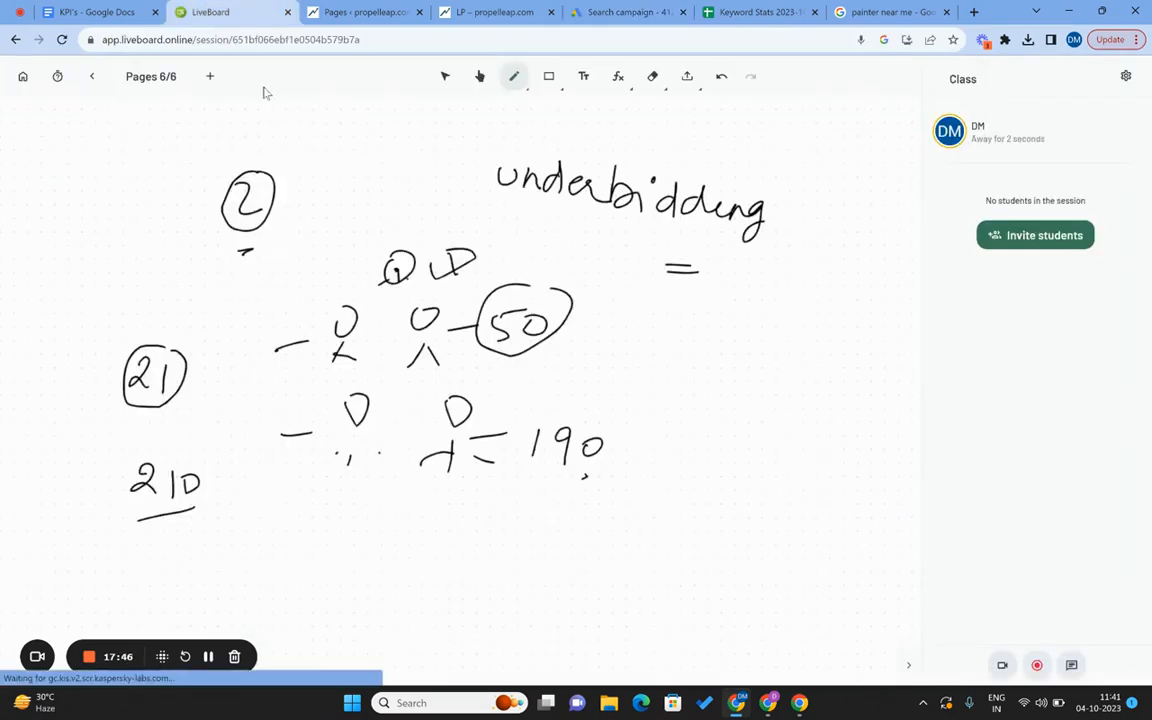
Return from the whiteboard to the Google Ads bidding page.
{"action": "left_click", "coordinate": [651, 8]}
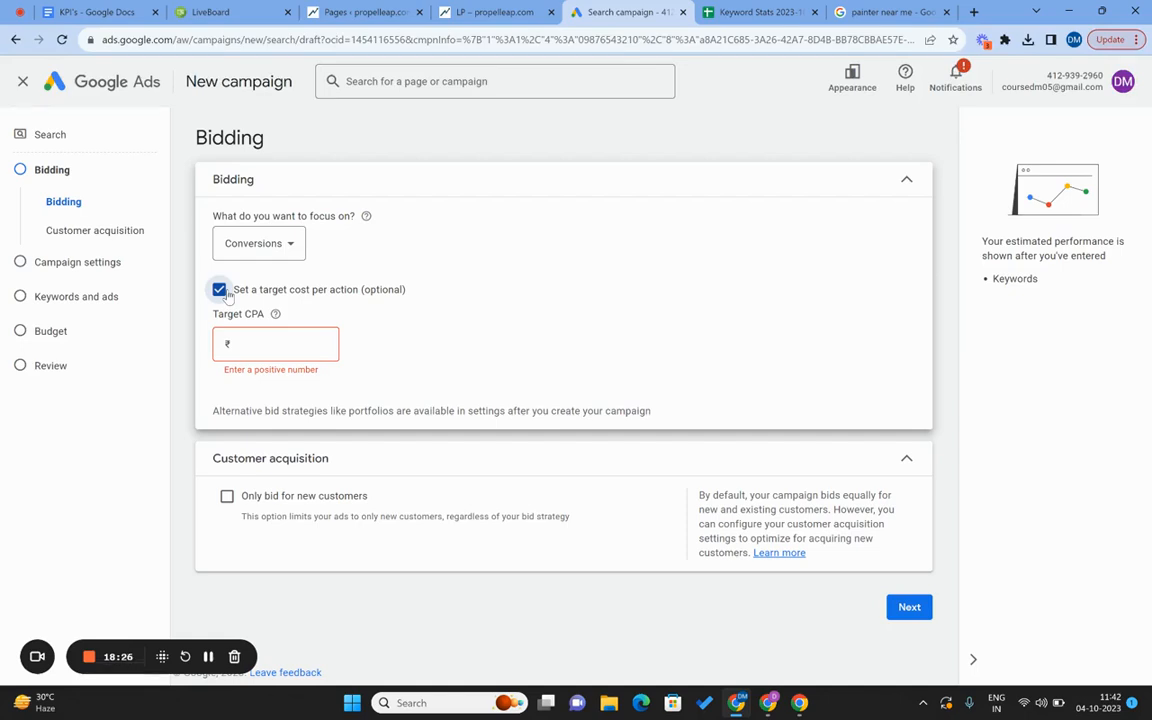
Leave target CPA and new-customer-only bidding off and move on to Campaign settings.
{"action": "left_click", "coordinate": [227, 295]}
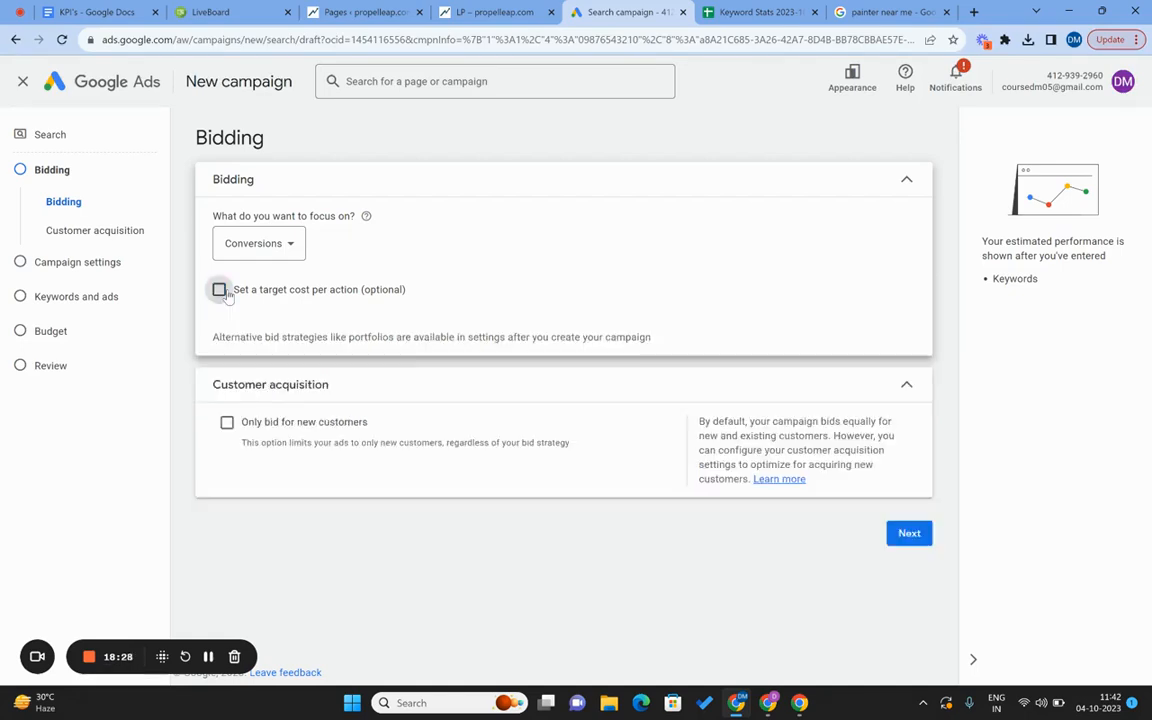
{"action": "left_click", "coordinate": [227, 422]}
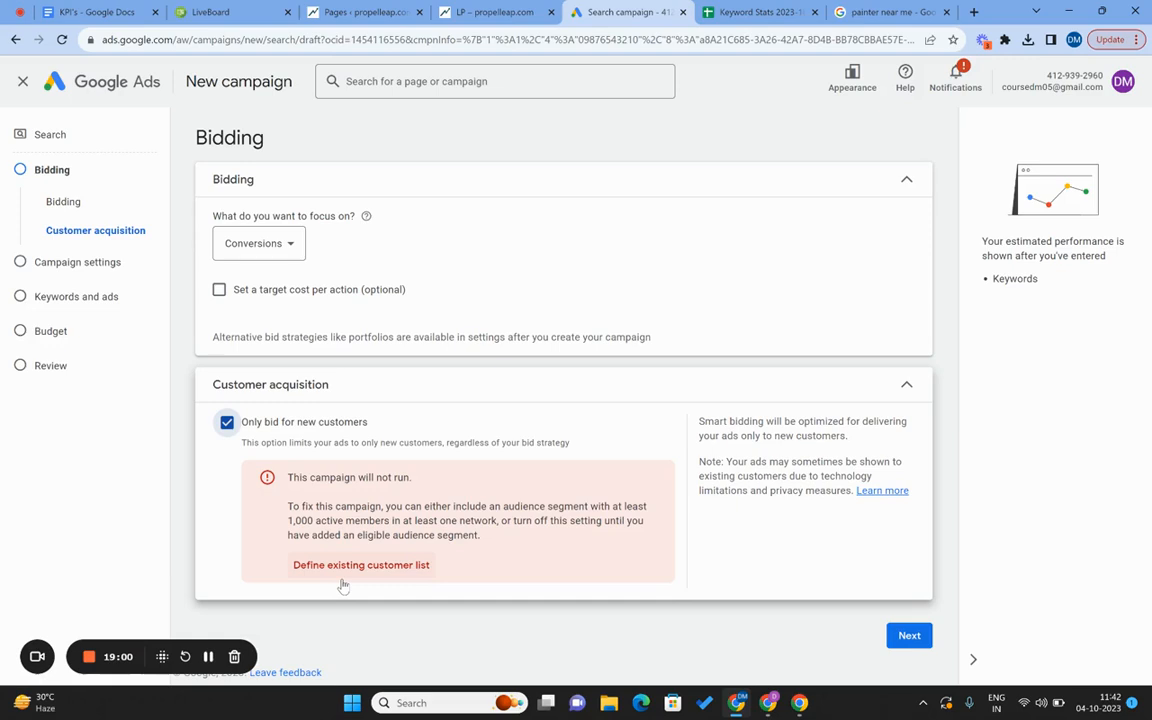
{"action": "left_click", "coordinate": [227, 423]}
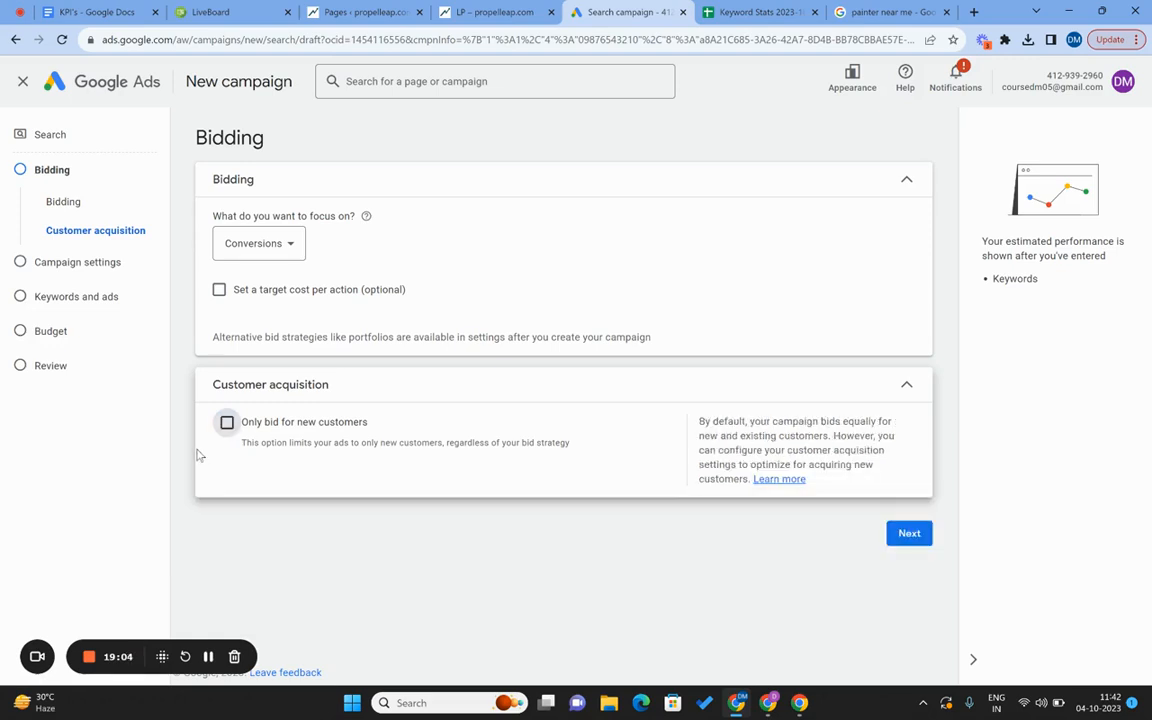
{"action": "left_click", "coordinate": [909, 535]}
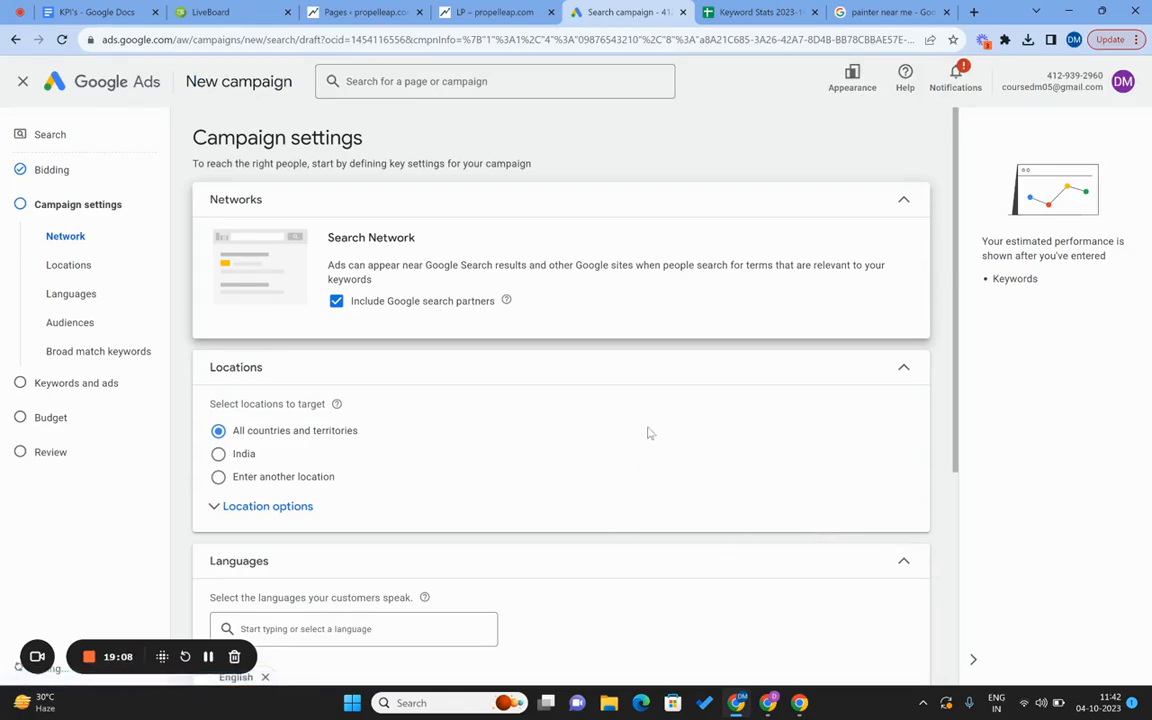
Exclude Google search partners so only the Search Network is used, and collapse Networks.
{"action": "triple_click", "coordinate": [361, 241]}
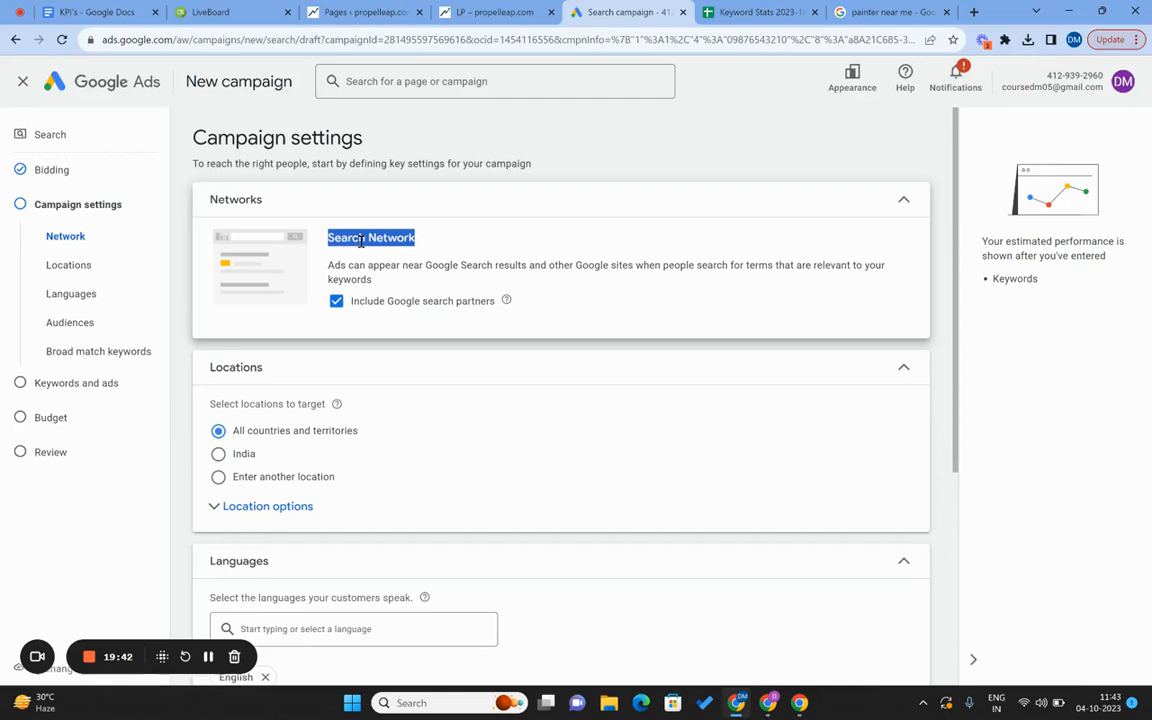
{"action": "left_click", "coordinate": [339, 309]}
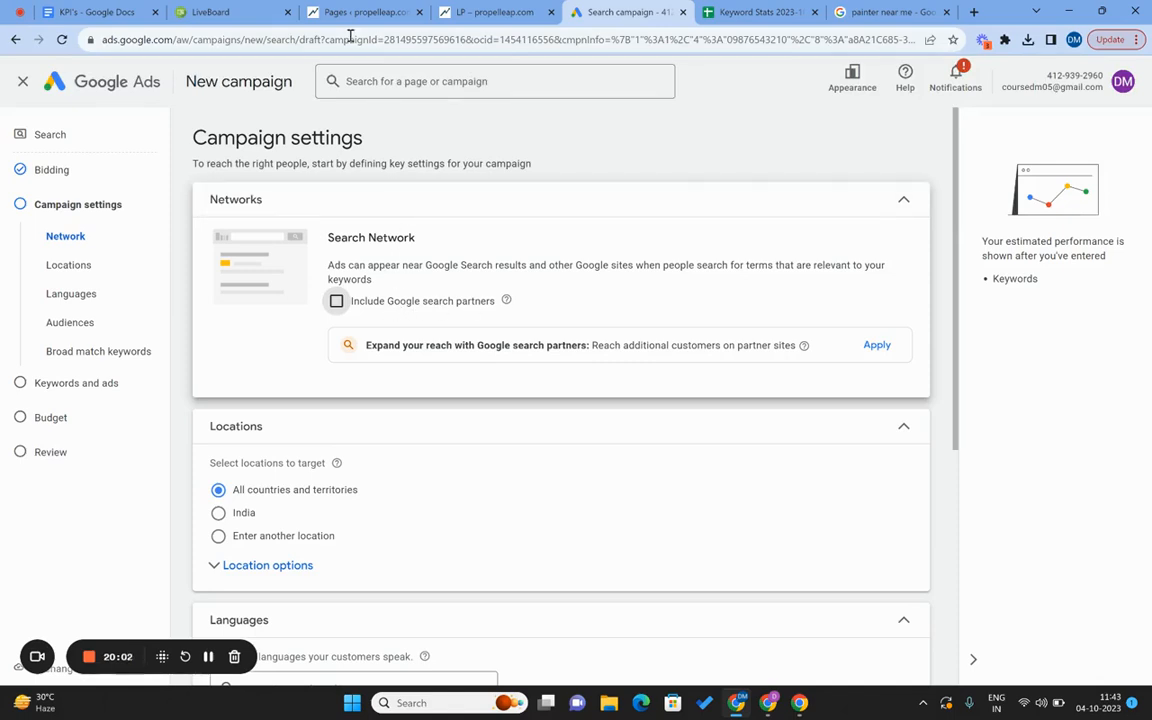
{"action": "left_click", "coordinate": [210, 12]}
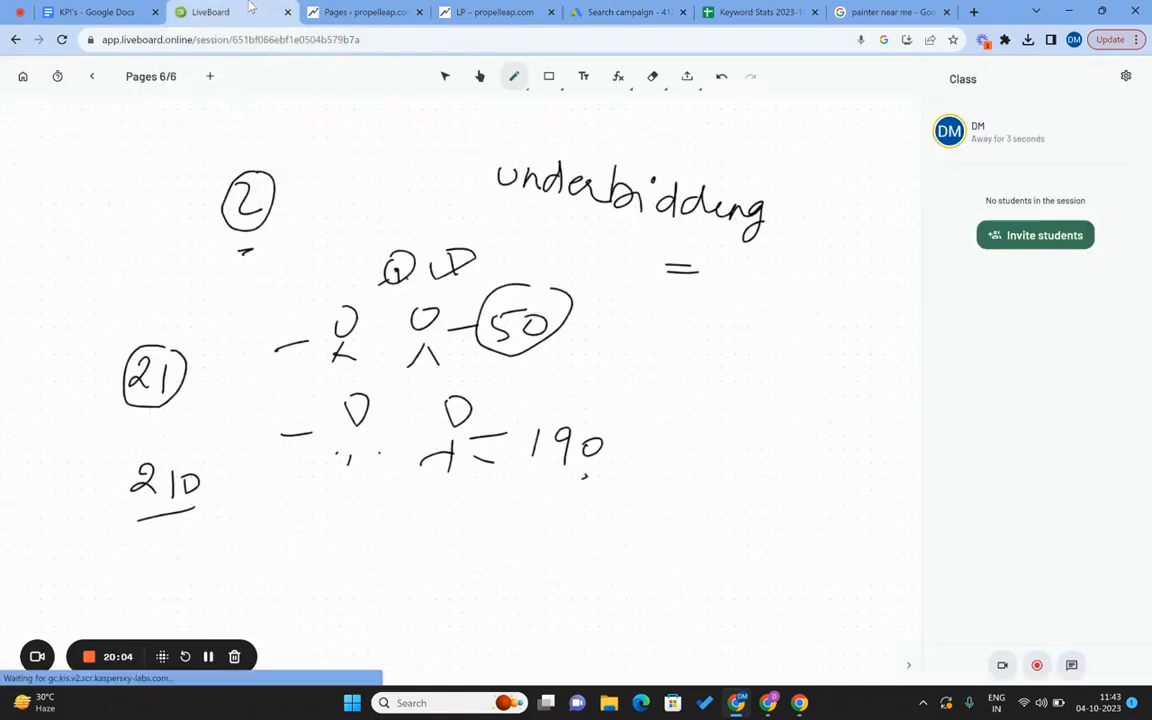
{"action": "left_click", "coordinate": [91, 76]}
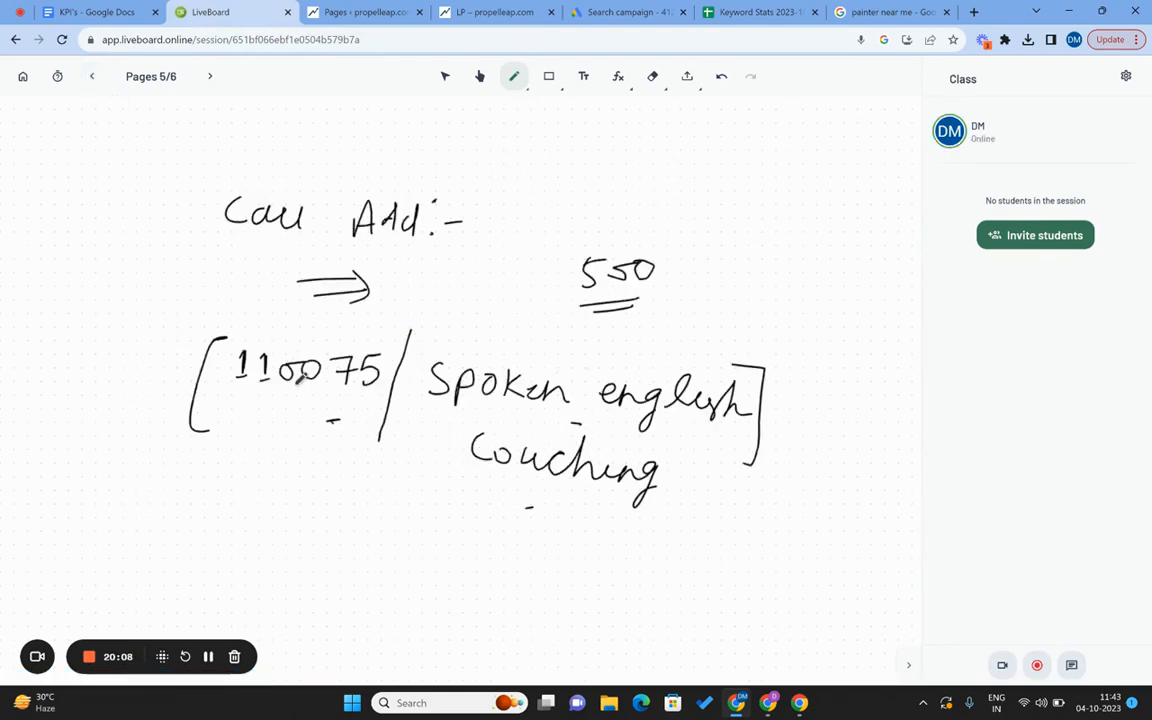
{"action": "left_click", "coordinate": [615, 12]}
{"action": "scroll", "coordinate": [376, 430], "scroll_direction": "down", "scroll_amount": 4}
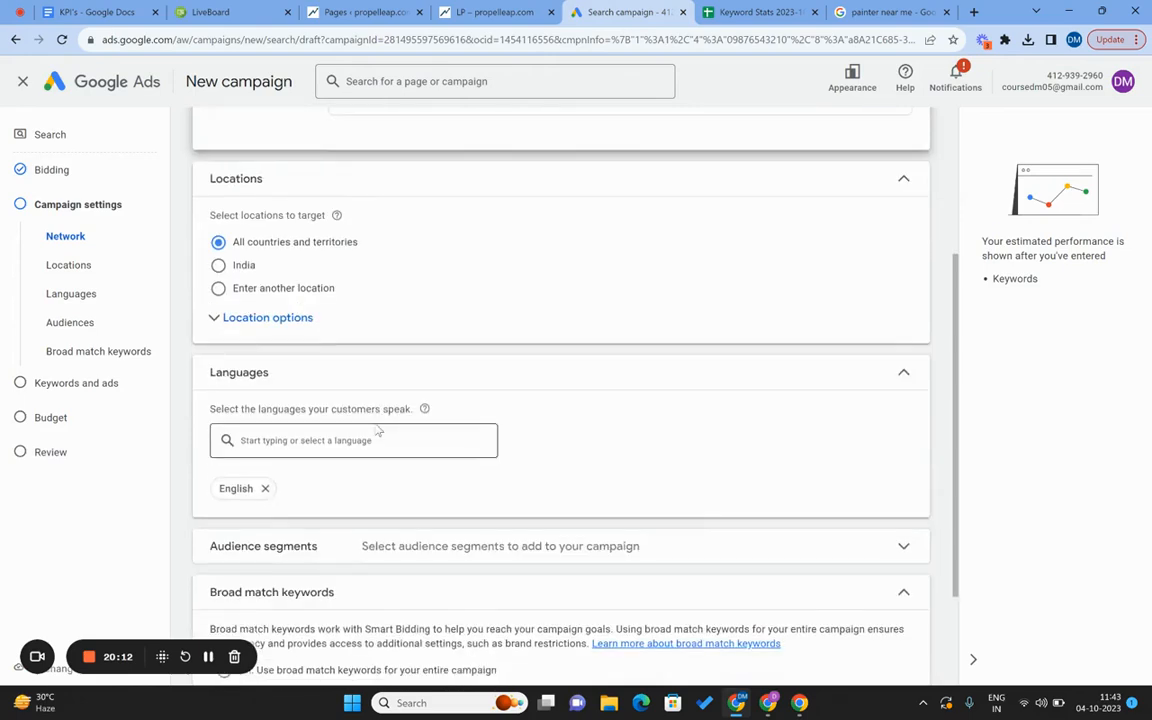
{"action": "scroll", "coordinate": [280, 257], "scroll_direction": "up", "scroll_amount": 4}
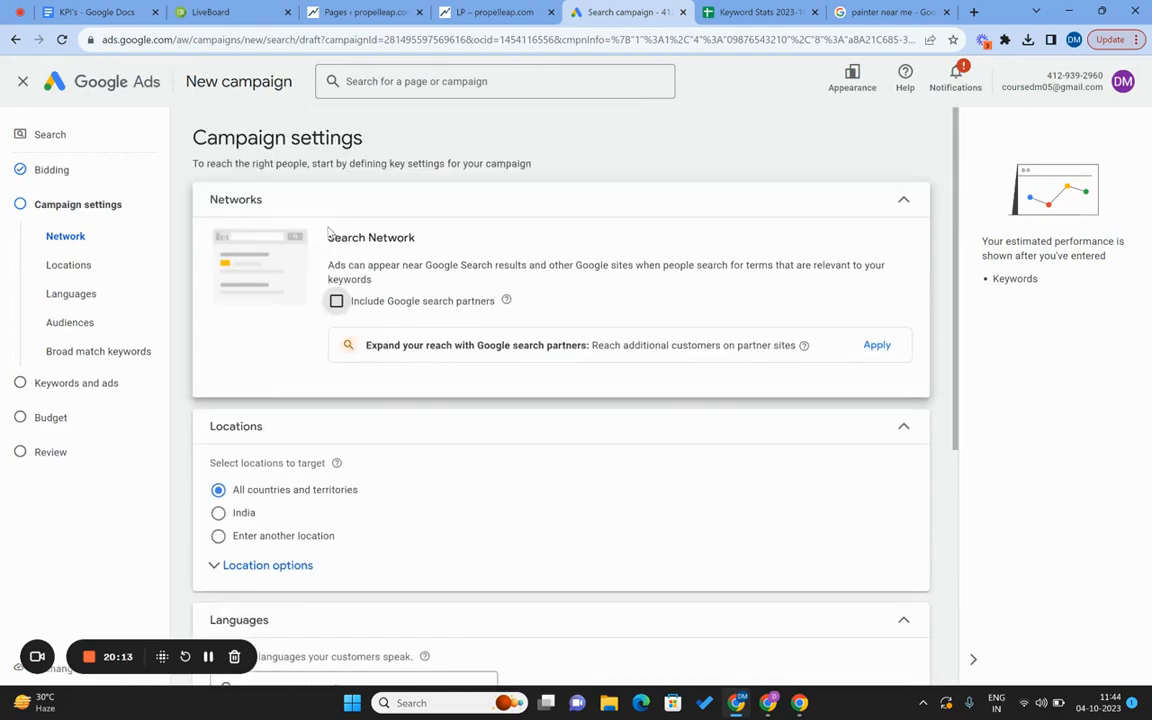
{"action": "left_click", "coordinate": [903, 200]}
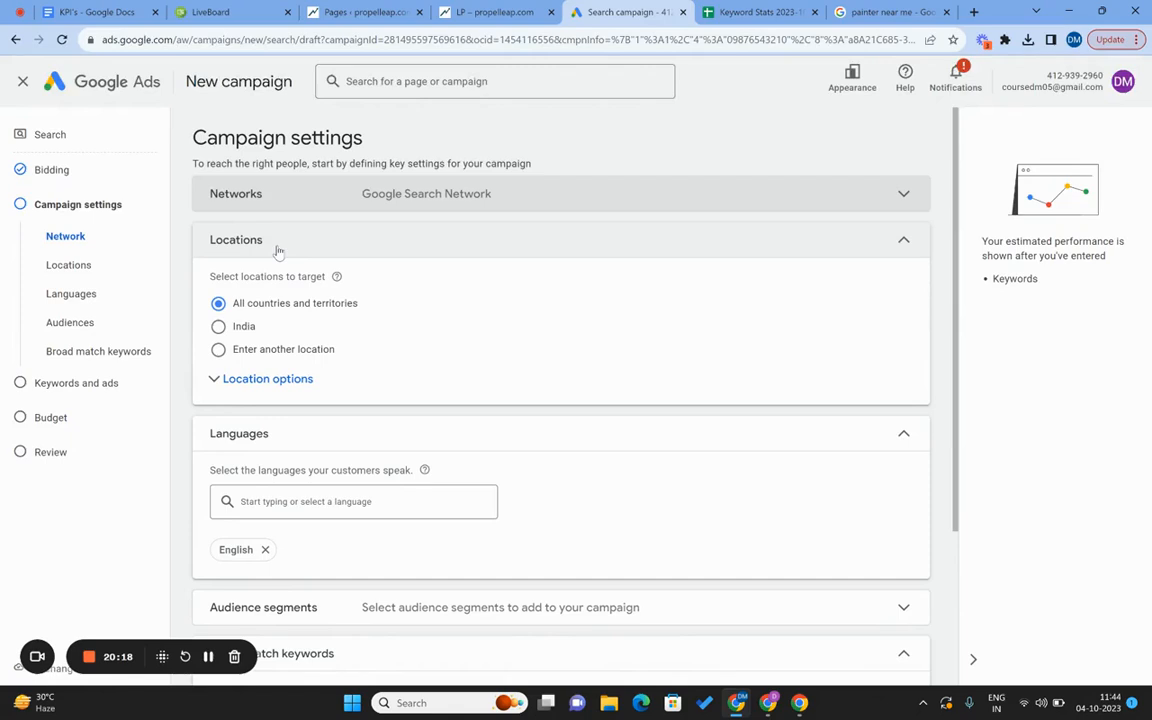
After checking the whiteboard notes, set Locations to enter another location.
{"action": "left_click", "coordinate": [210, 11]}
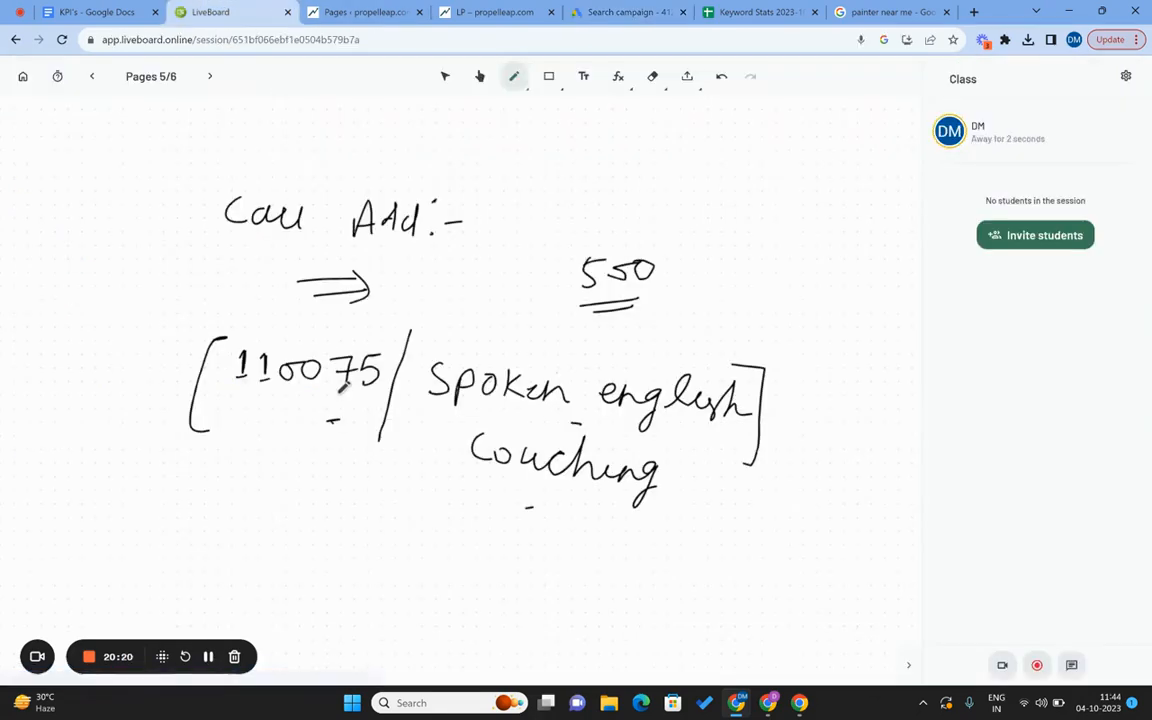
{"action": "left_click", "coordinate": [622, 12]}
{"action": "left_click", "coordinate": [241, 355]}
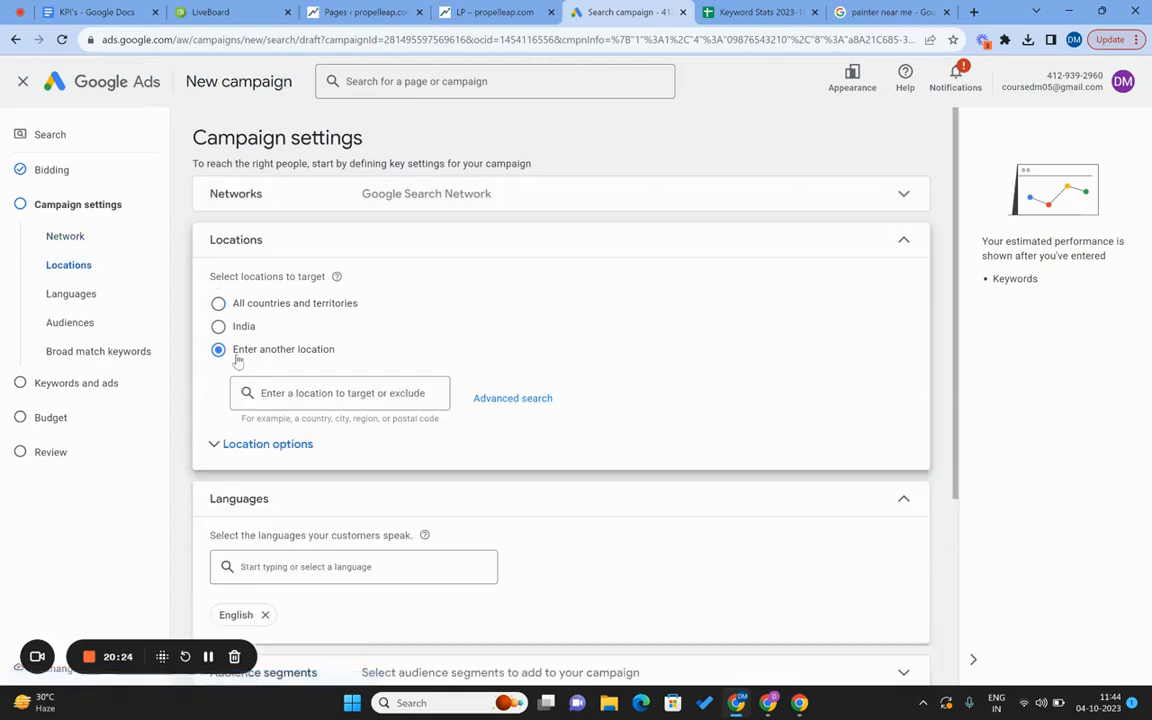
In Advanced search, try a 20 mi radius and then the 110075 postal code, removing both.
{"action": "left_click", "coordinate": [516, 410]}
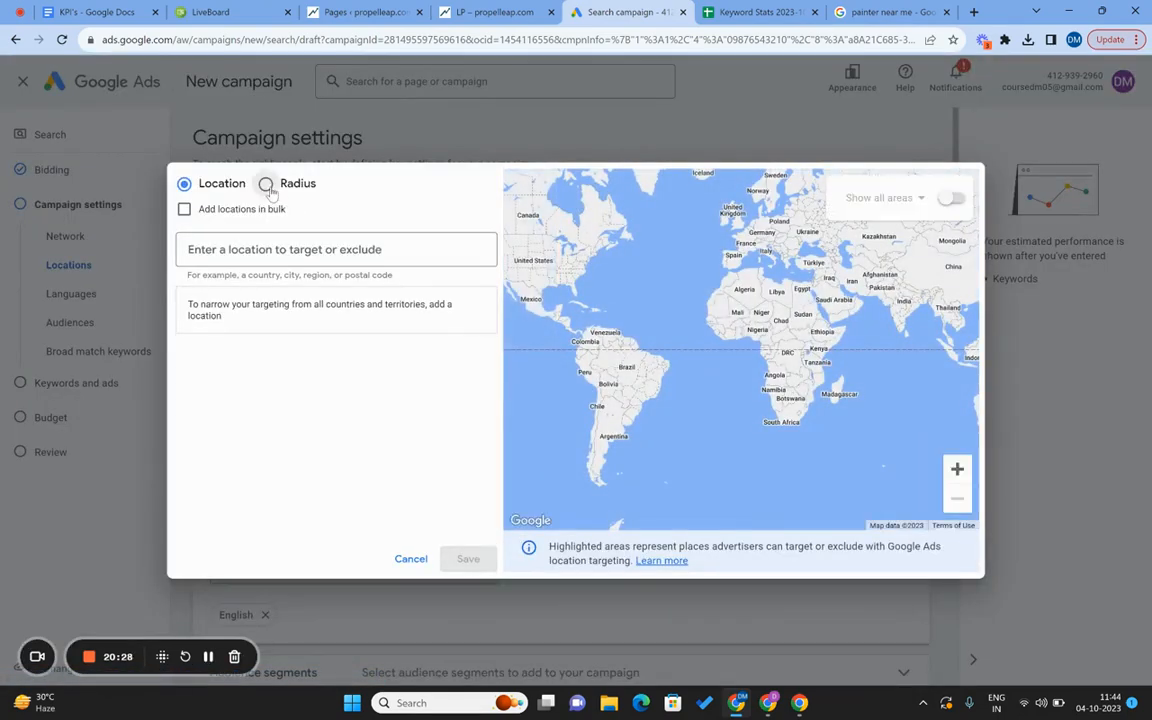
{"action": "left_click", "coordinate": [266, 184]}
{"action": "left_click", "coordinate": [250, 253]}
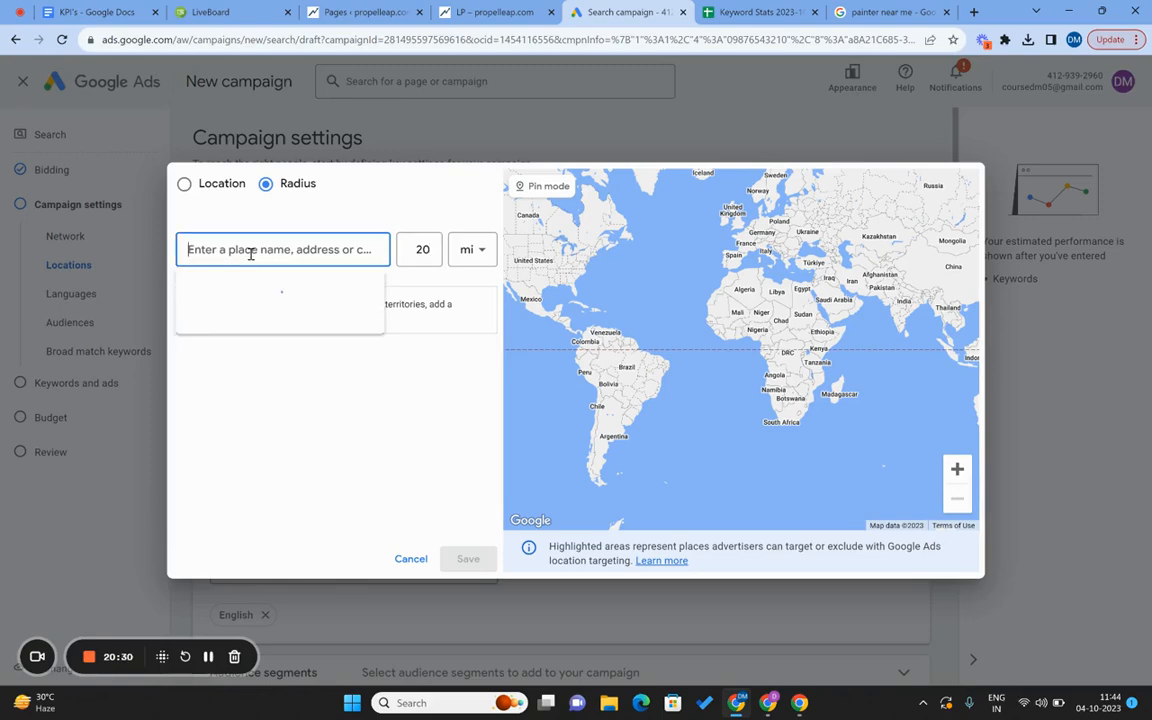
{"action": "type", "text": "110075"}
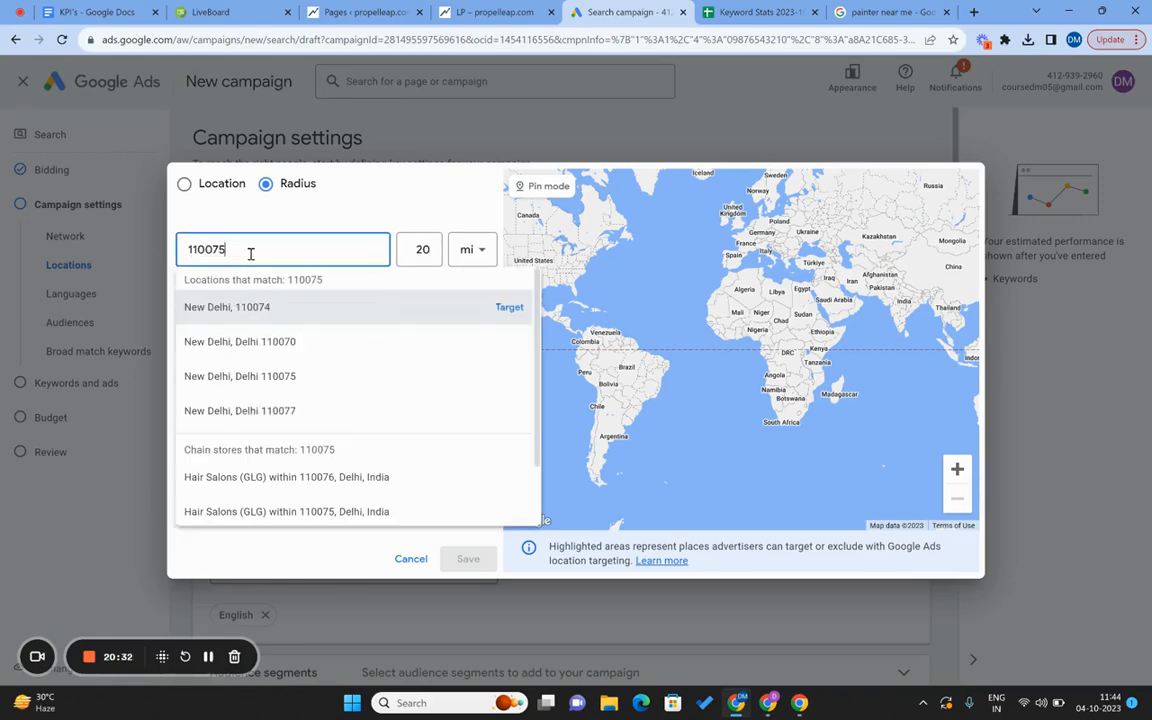
{"action": "left_click", "coordinate": [509, 309]}
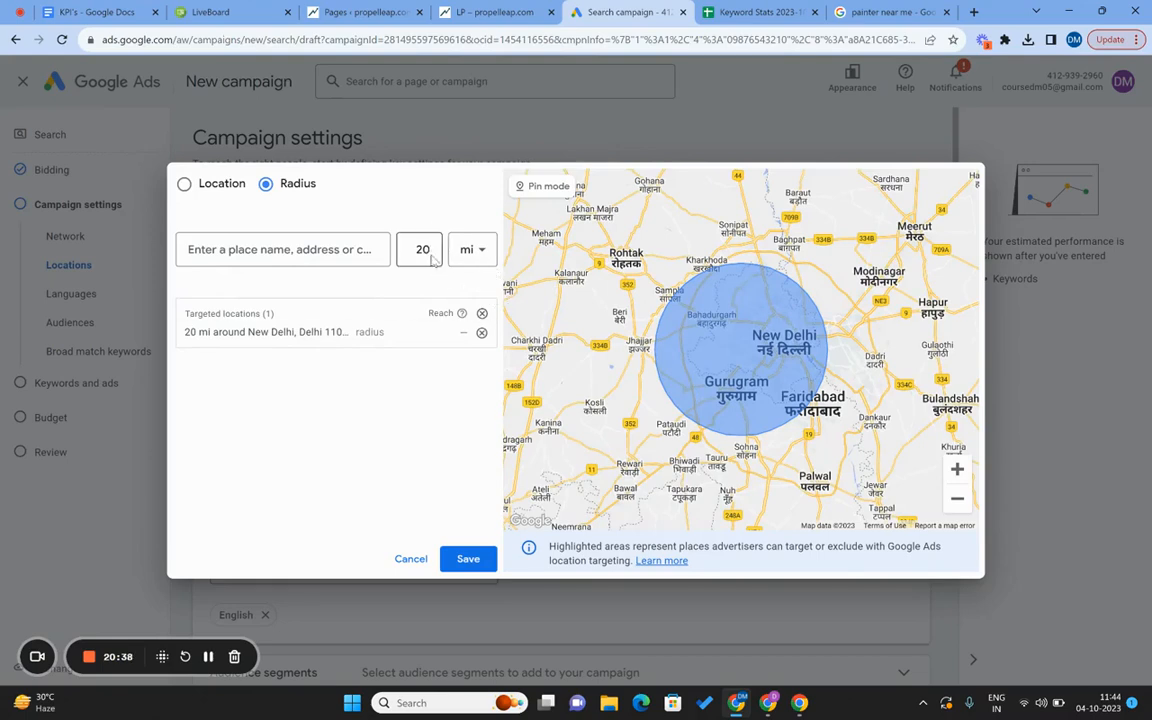
{"action": "left_click", "coordinate": [482, 314]}
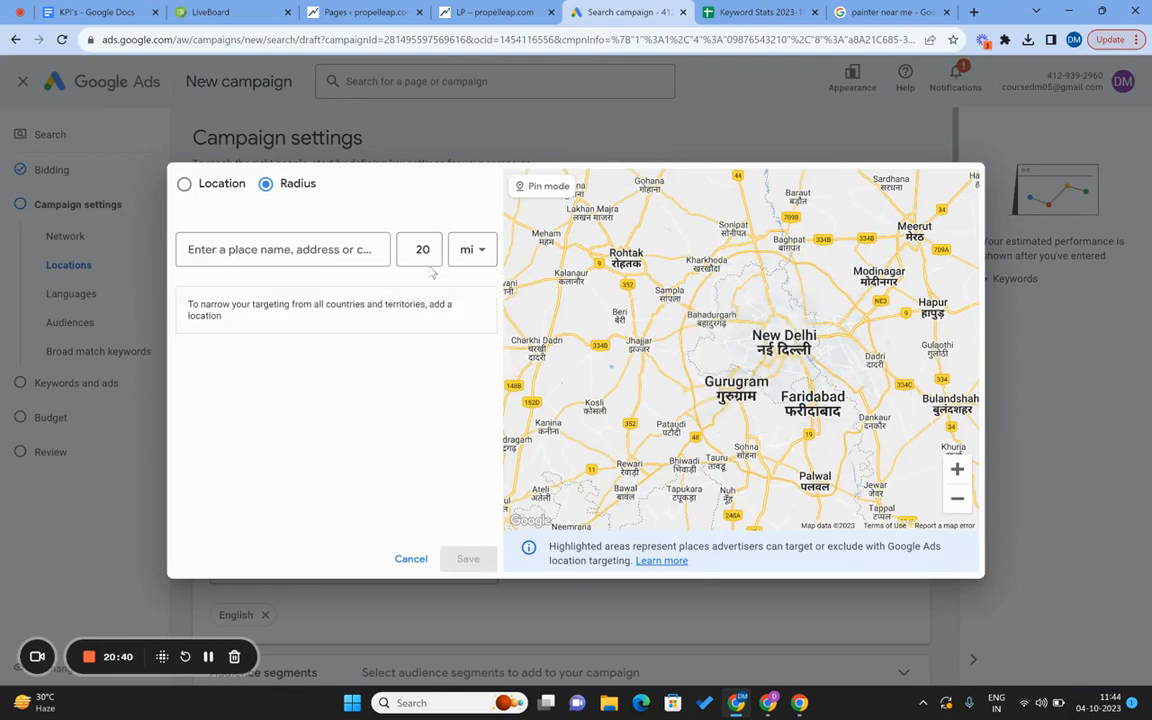
{"action": "left_click", "coordinate": [198, 186]}
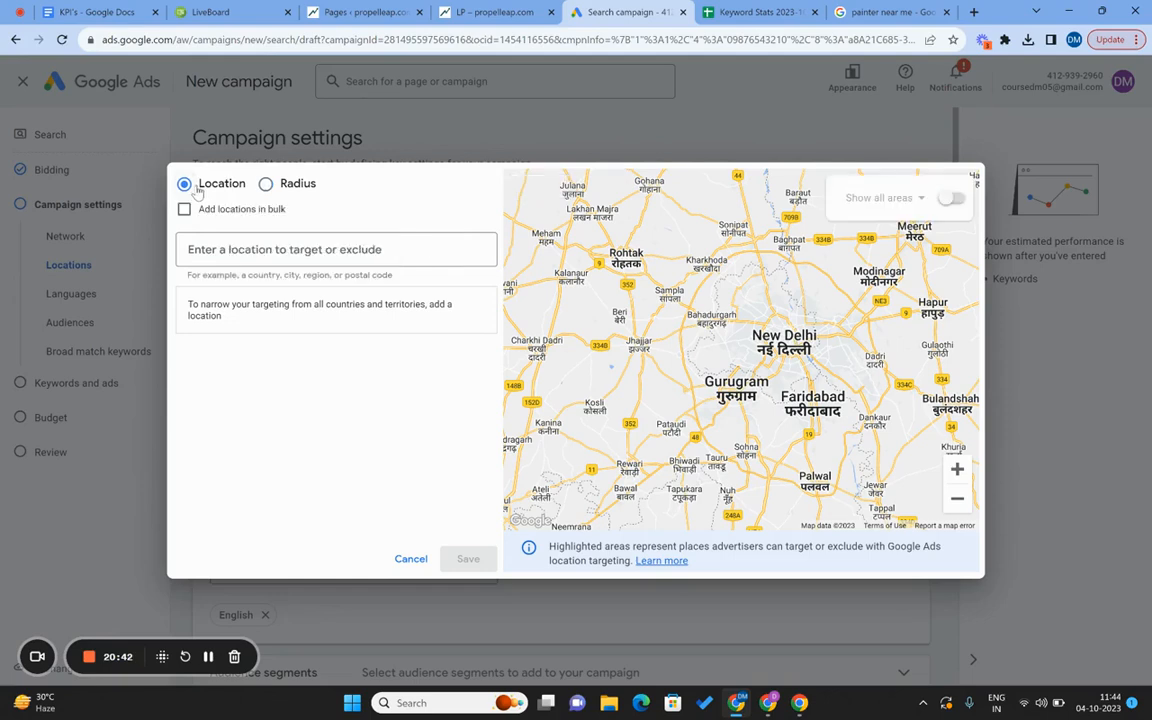
{"action": "type", "text": "110075"}
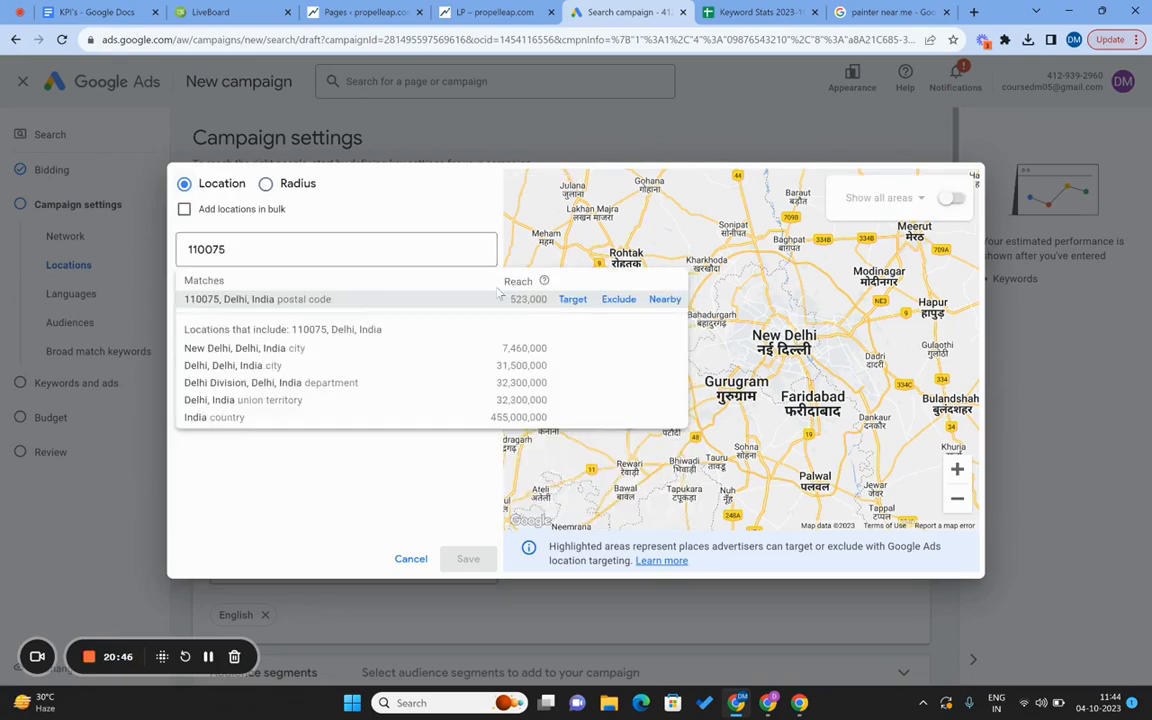
{"action": "left_click", "coordinate": [573, 300]}
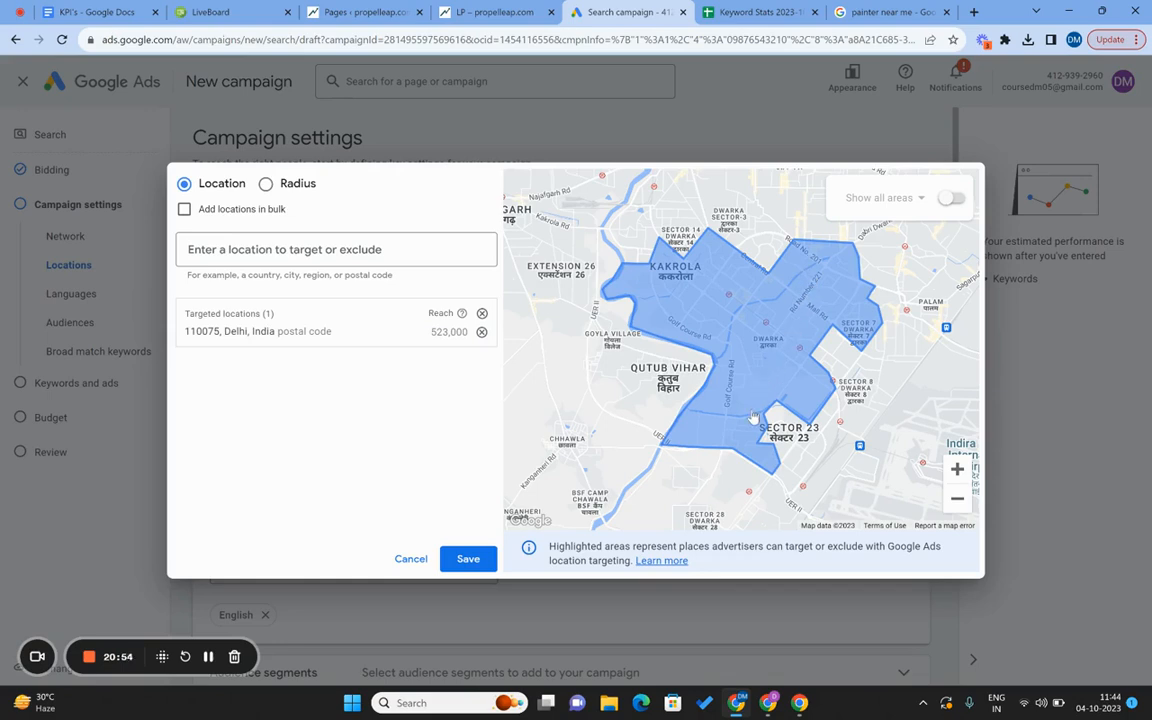
{"action": "left_click", "coordinate": [481, 331]}
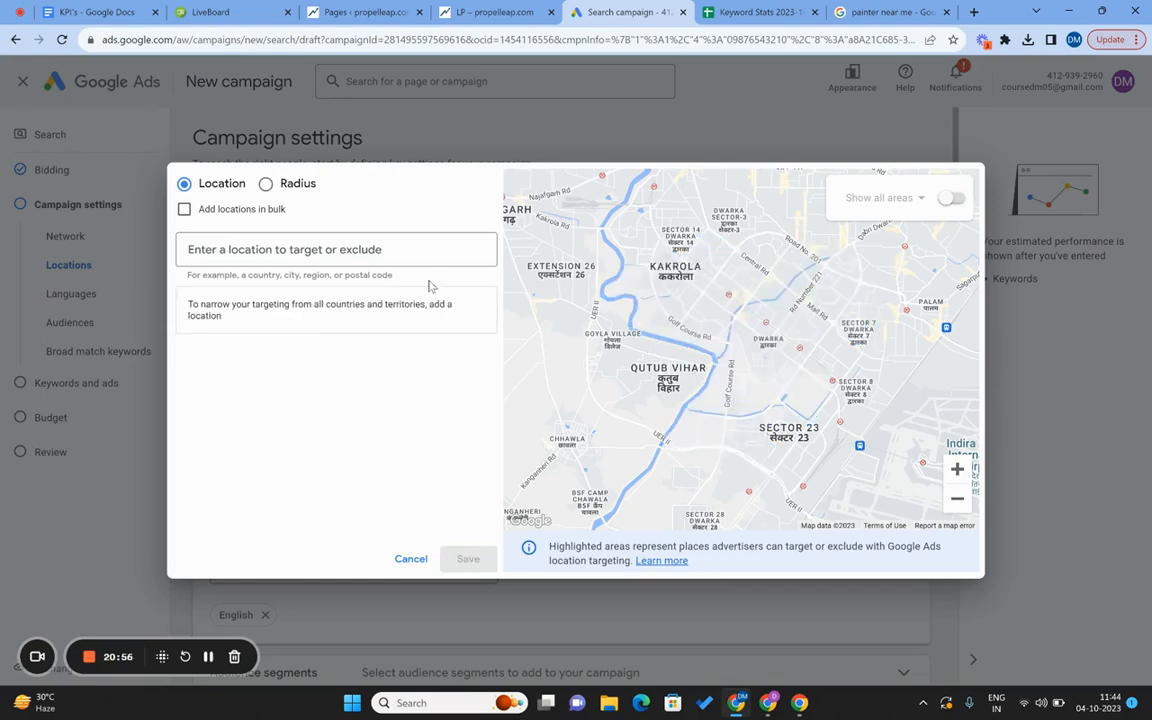
Target a 5 mi radius around New Delhi 110075 and save the location.
{"action": "left_click", "coordinate": [265, 184]}
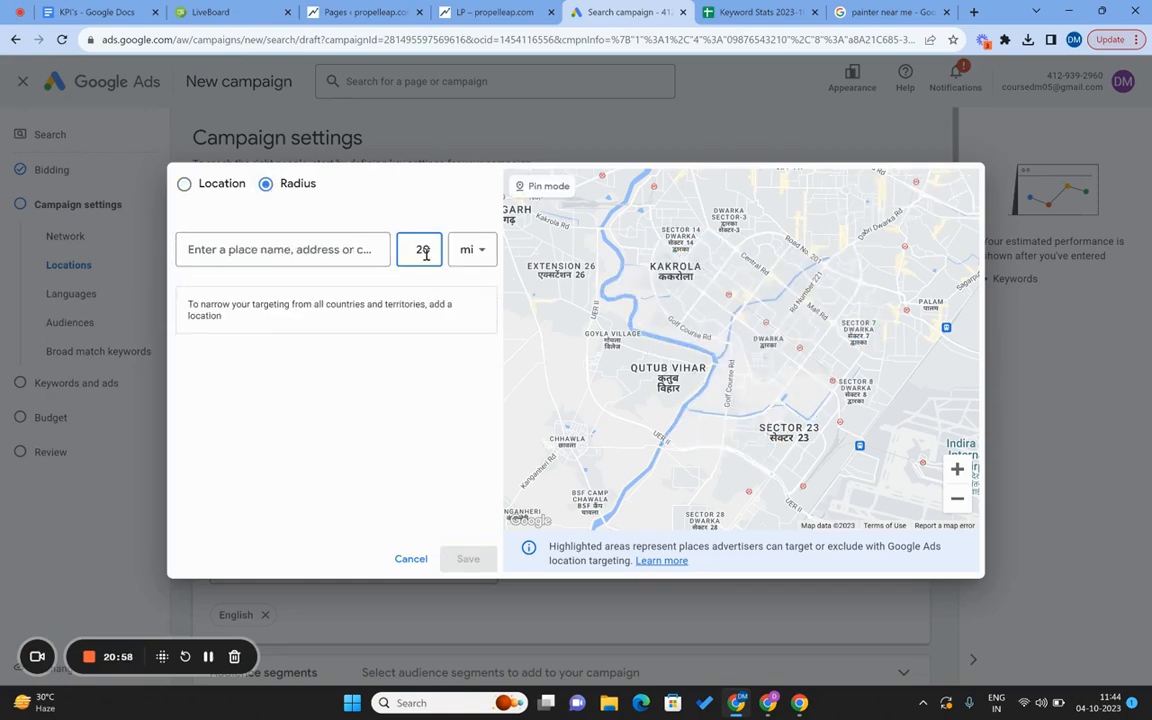
{"action": "double_click", "coordinate": [423, 251]}
{"action": "type", "text": "5"}
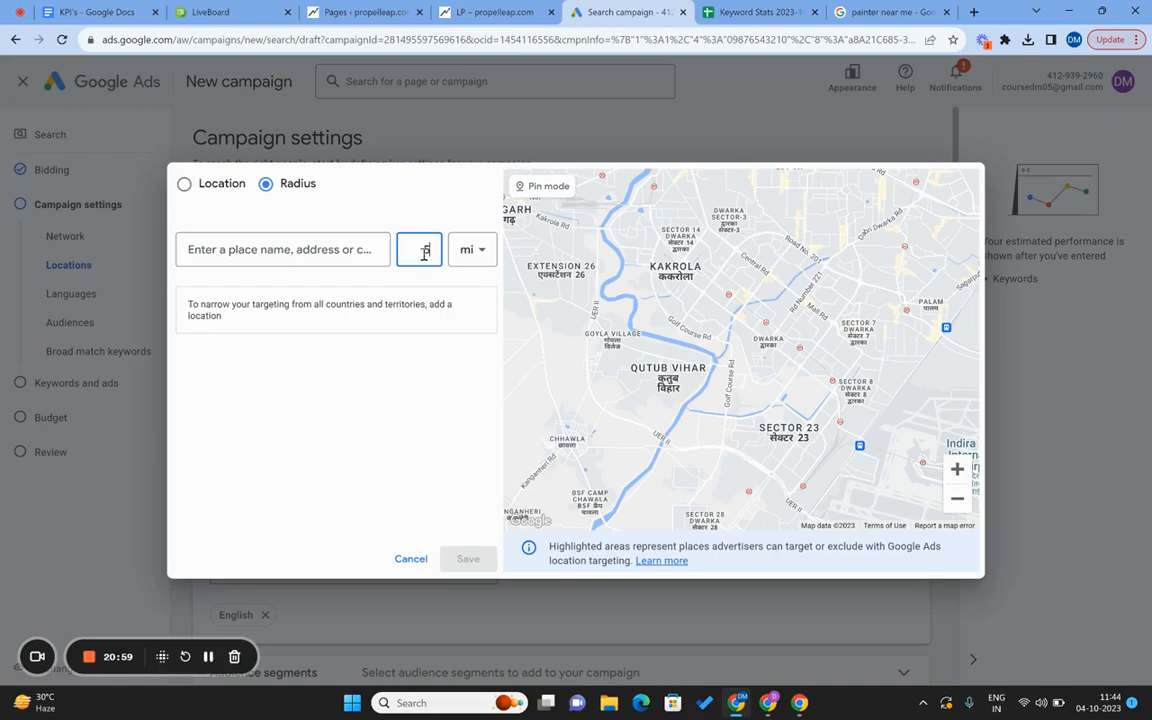
{"action": "left_click", "coordinate": [293, 251]}
{"action": "type", "text": "110075"}
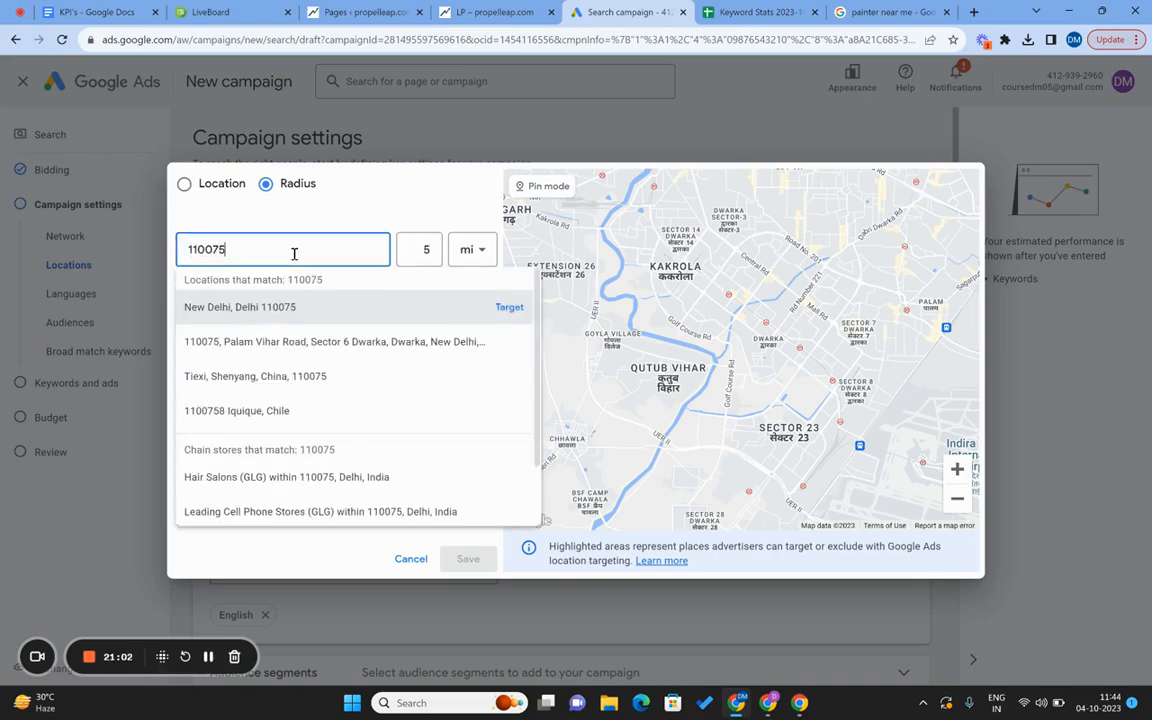
{"action": "left_click", "coordinate": [509, 308]}
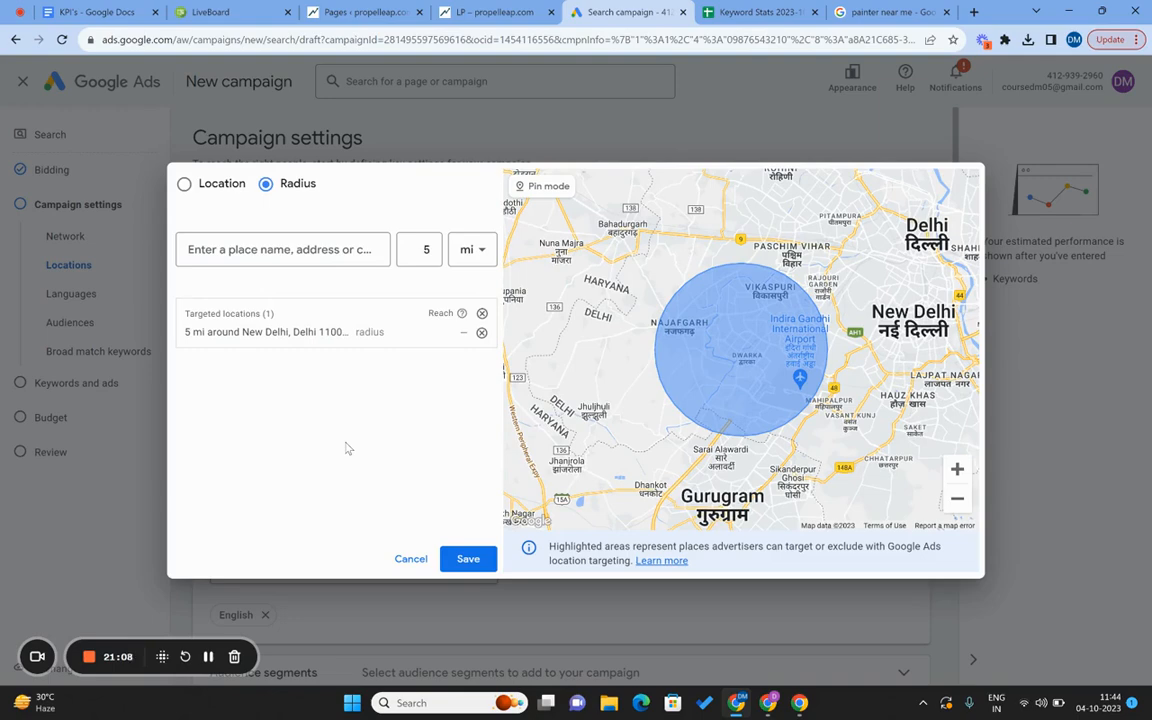
{"action": "left_click", "coordinate": [458, 558]}
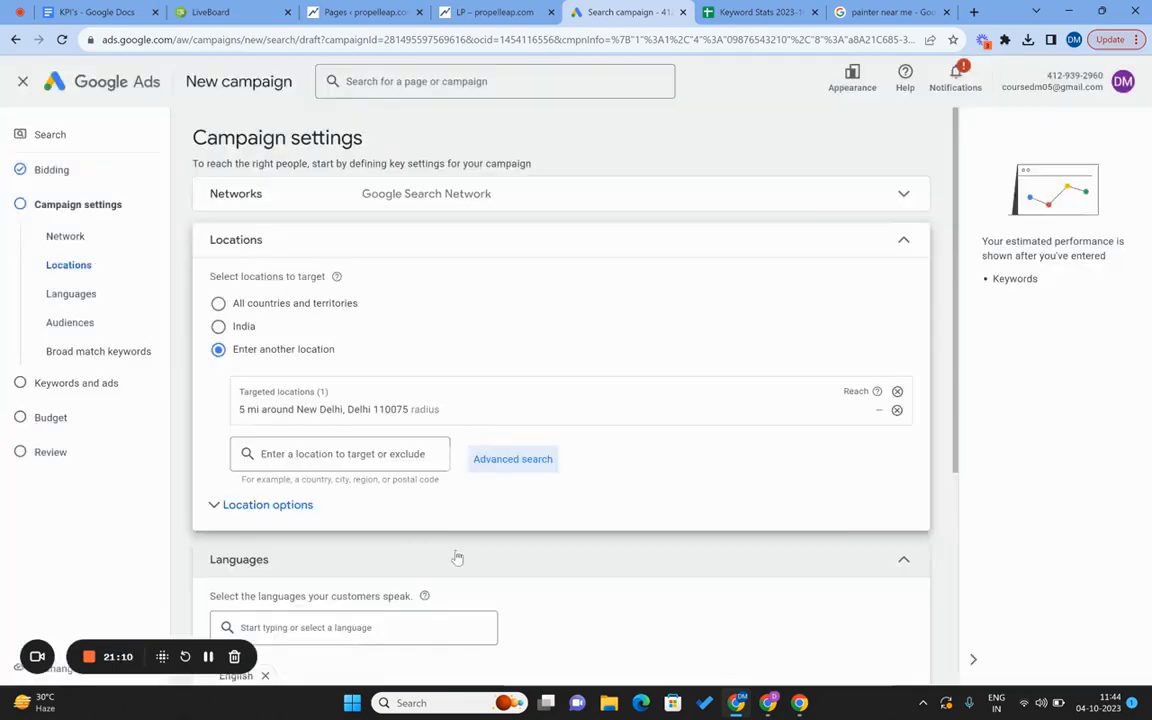
Collapse Locations and remove English so all languages are targeted.
{"action": "left_click", "coordinate": [903, 243]}
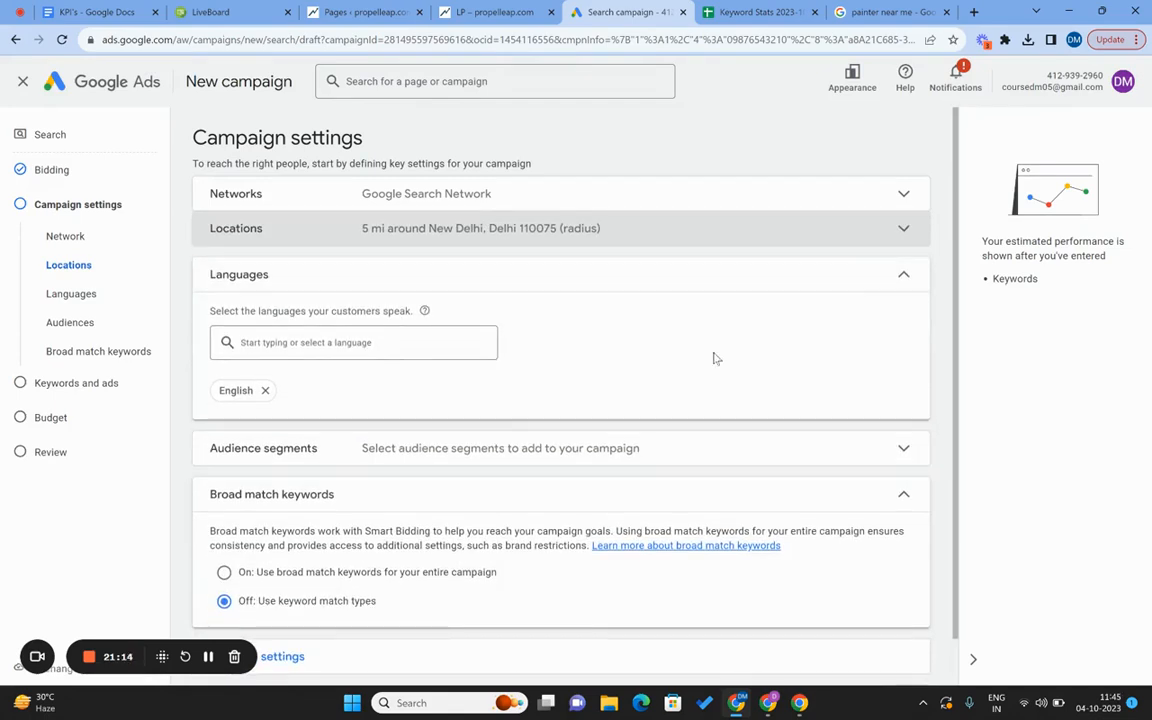
{"action": "left_click", "coordinate": [265, 391]}
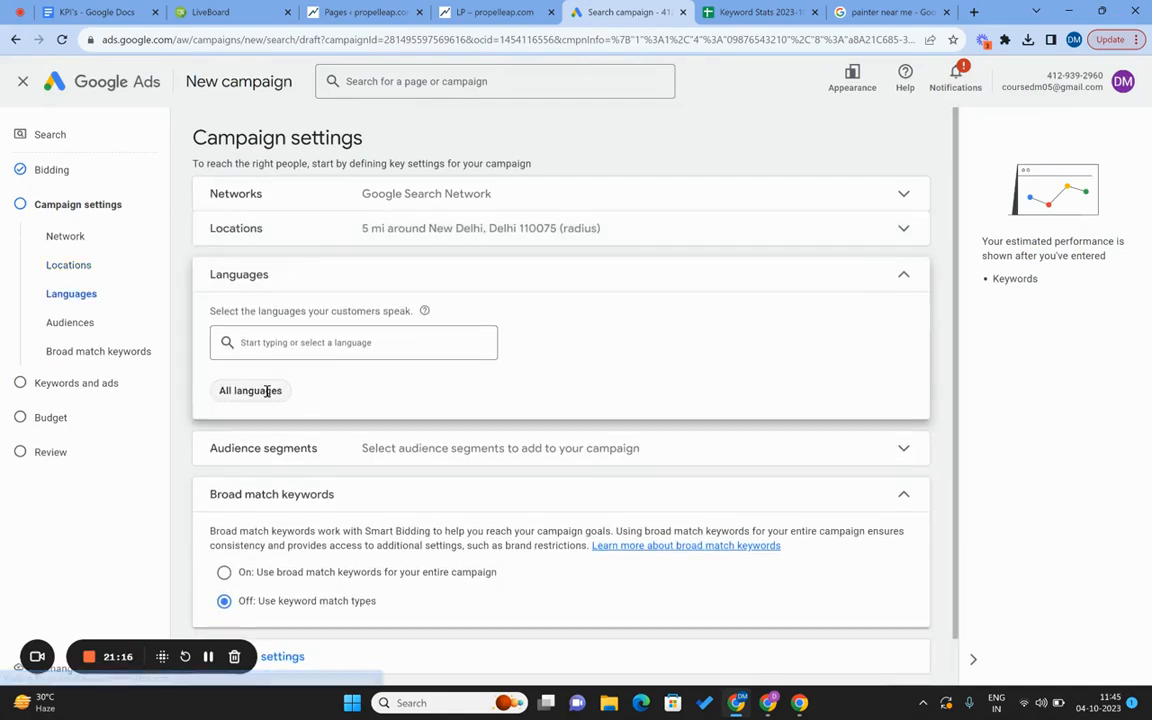
{"action": "left_click", "coordinate": [903, 276]}
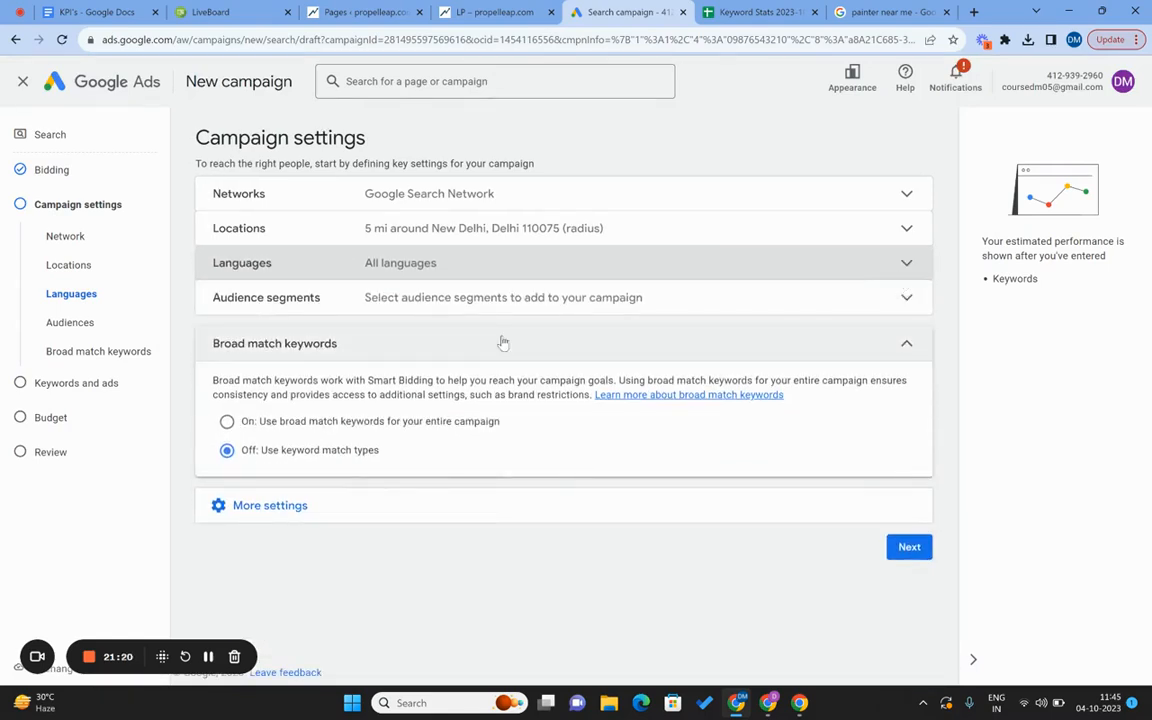
Open the Audience segments picker and review its Browse and Search tabs without selecting any.
{"action": "left_click", "coordinate": [443, 298]}
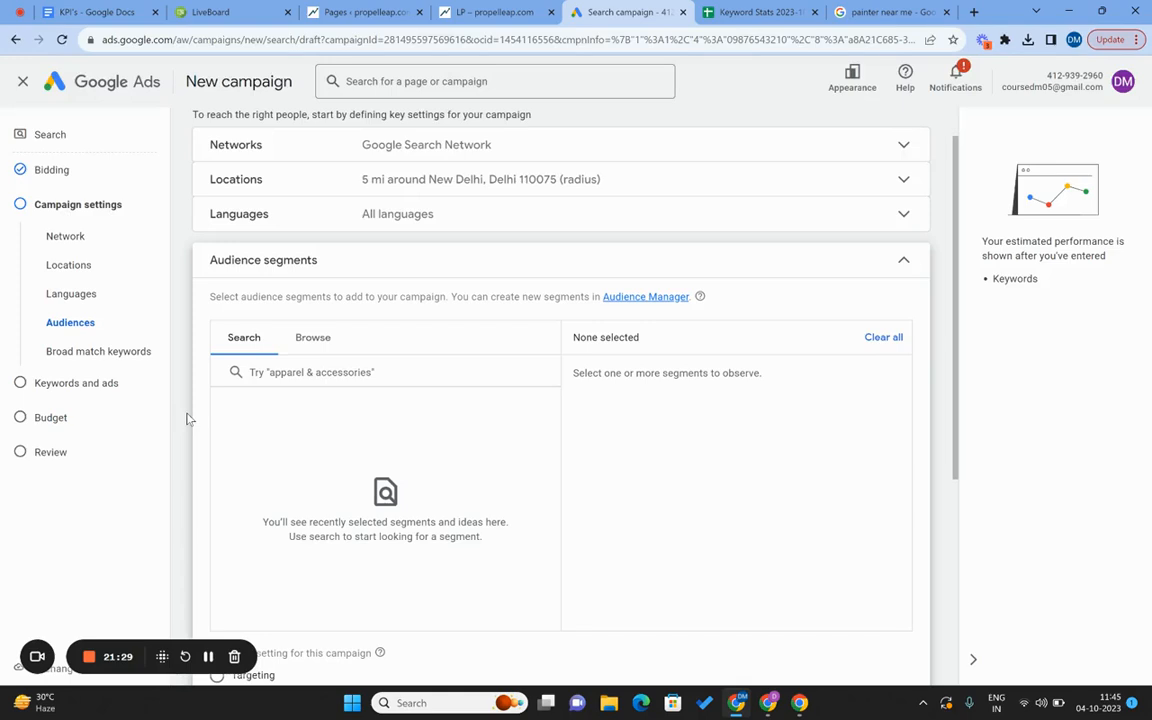
{"action": "left_click", "coordinate": [298, 344]}
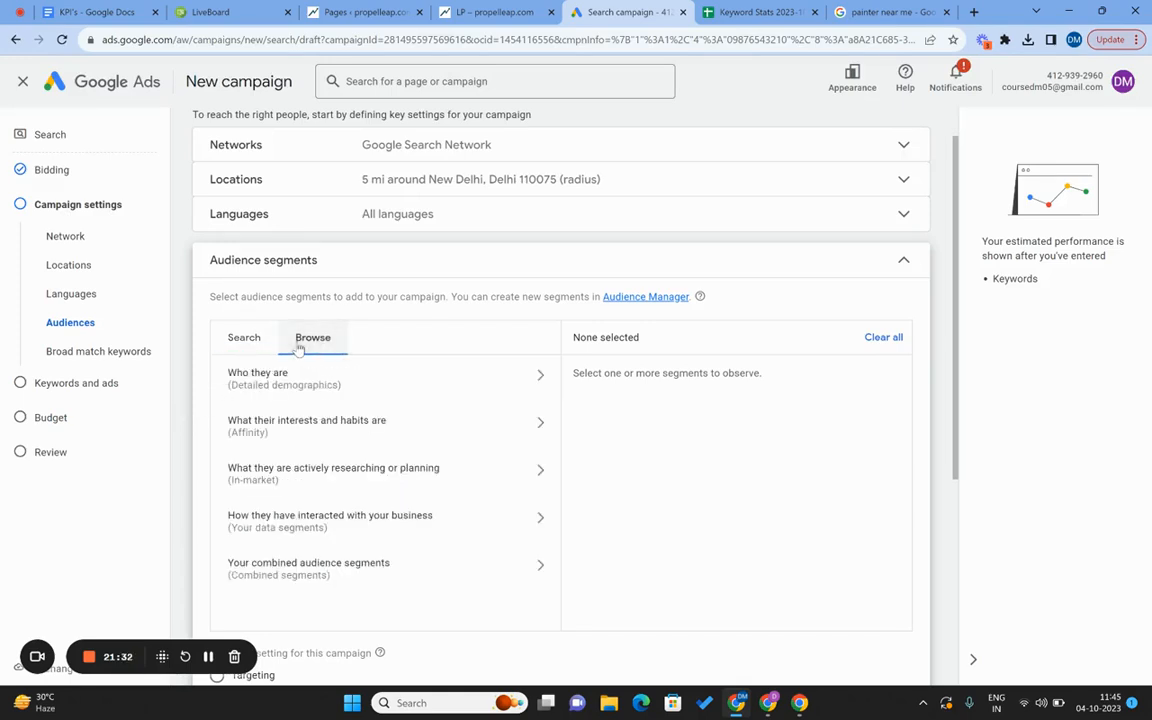
{"action": "left_click", "coordinate": [248, 337]}
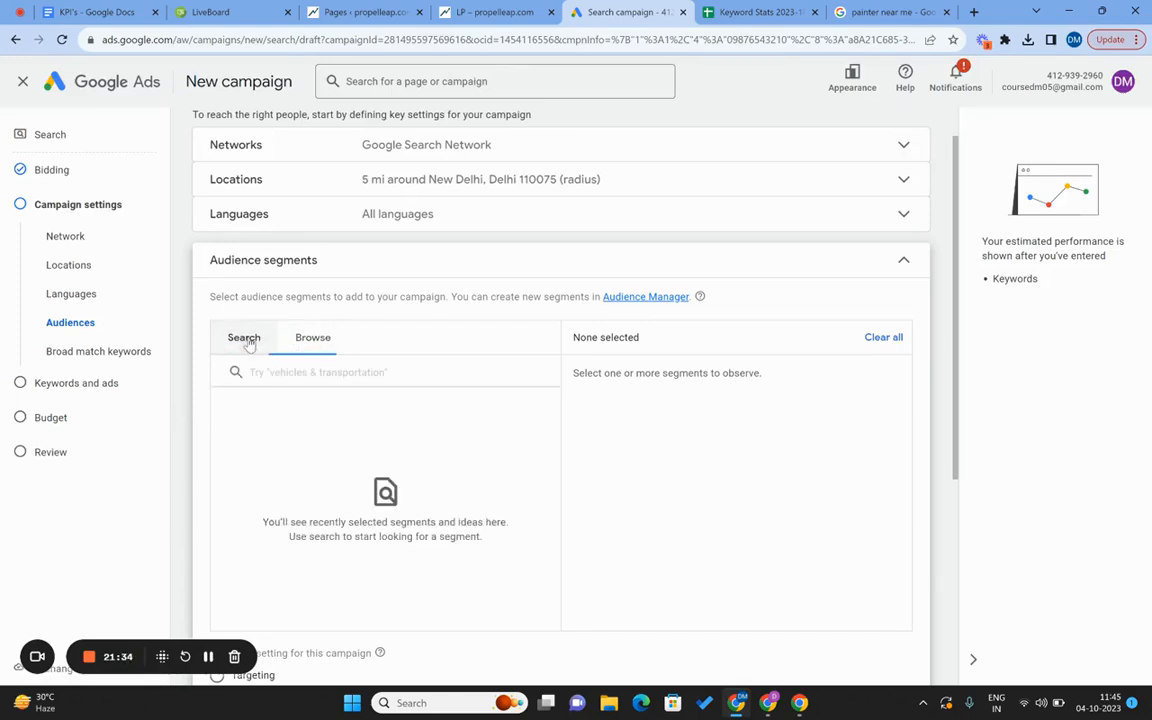
{"action": "left_click", "coordinate": [313, 339]}
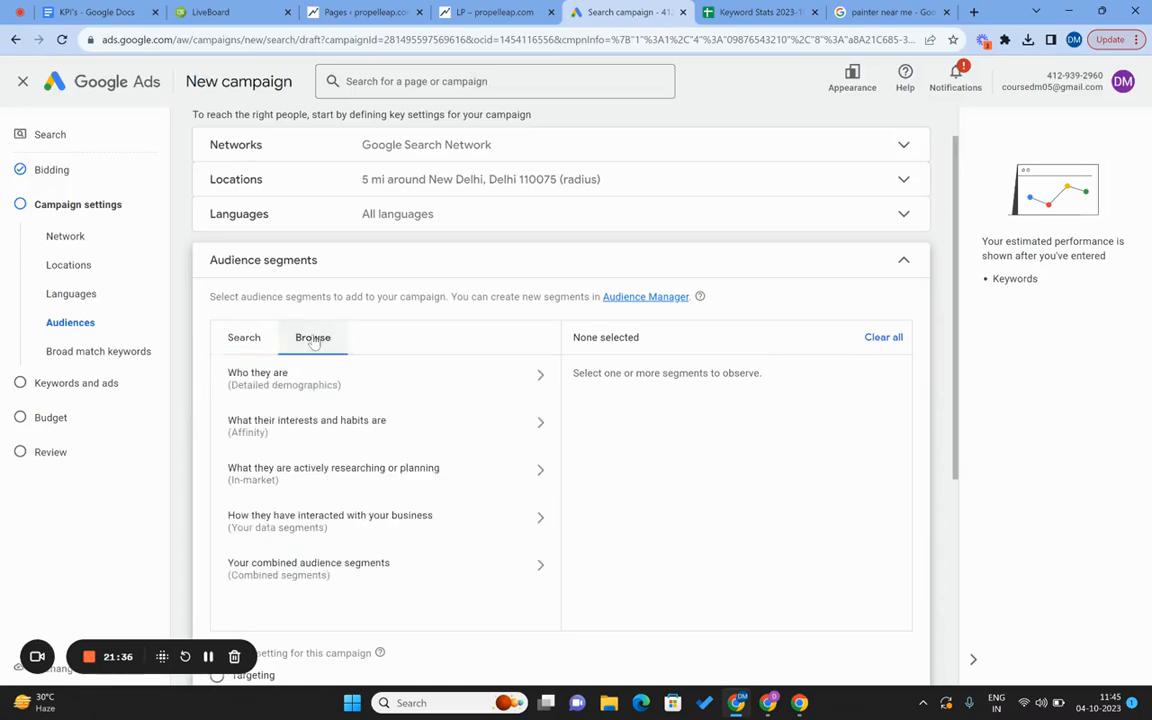
{"action": "left_click", "coordinate": [246, 340]}
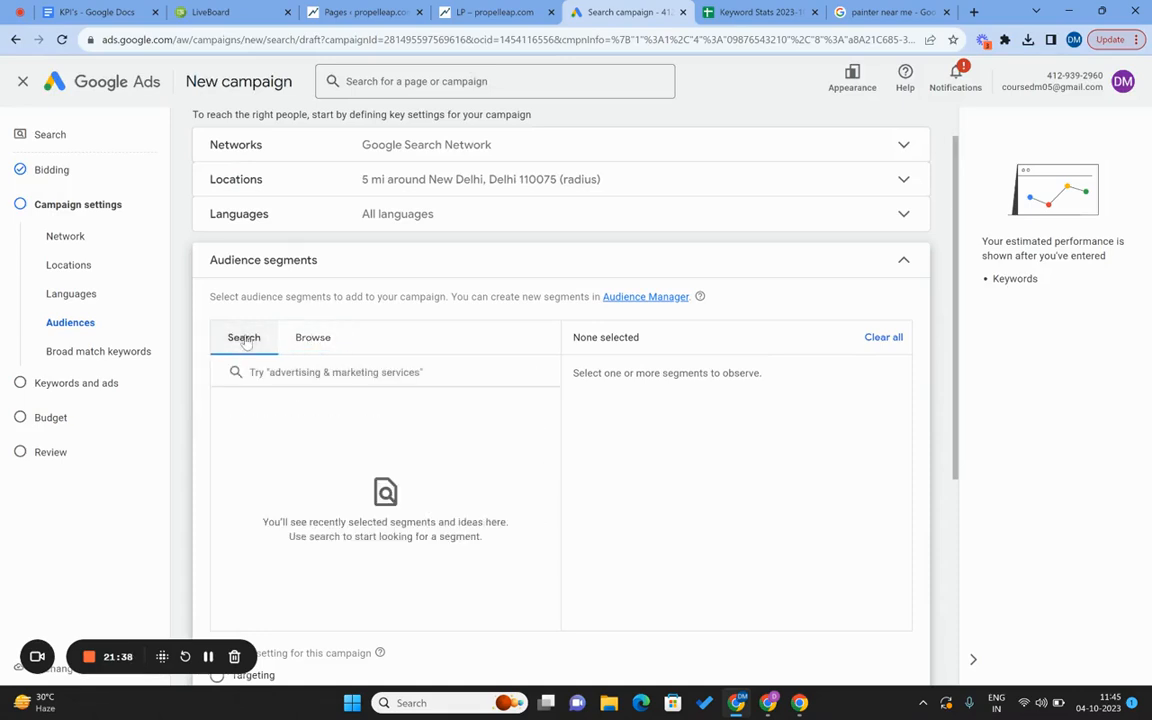
{"action": "left_click", "coordinate": [322, 338]}
{"action": "left_click", "coordinate": [245, 341]}
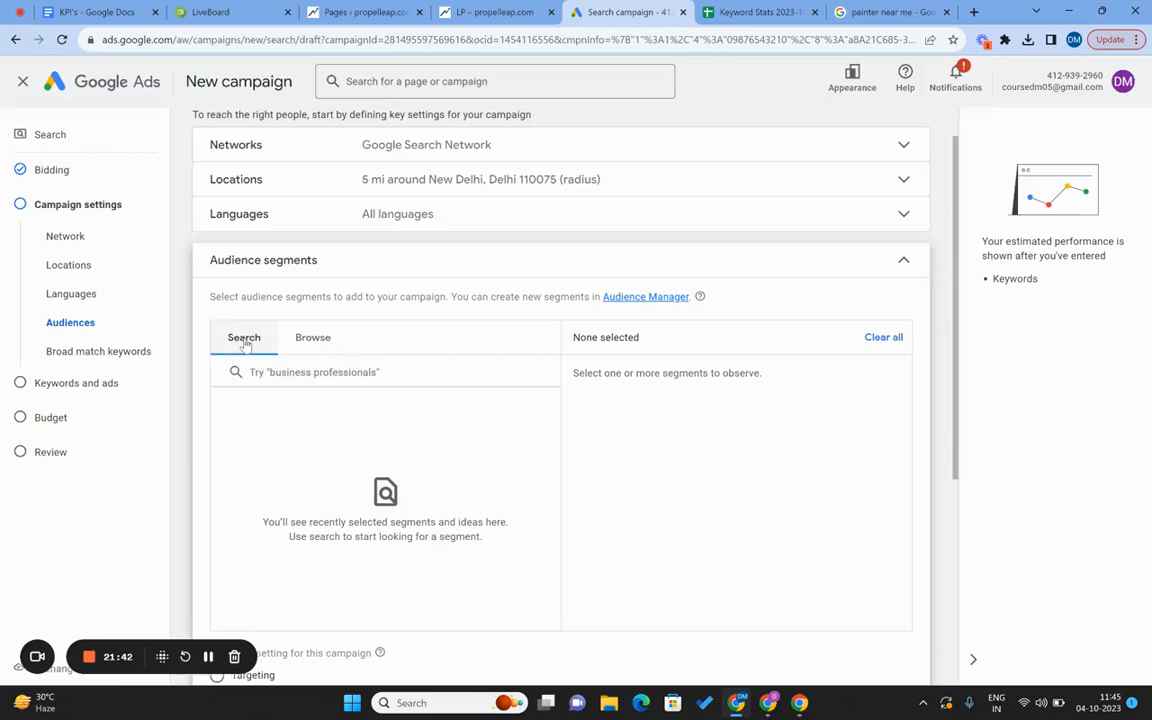
{"action": "scroll", "coordinate": [332, 195], "scroll_direction": "down", "scroll_amount": 3}
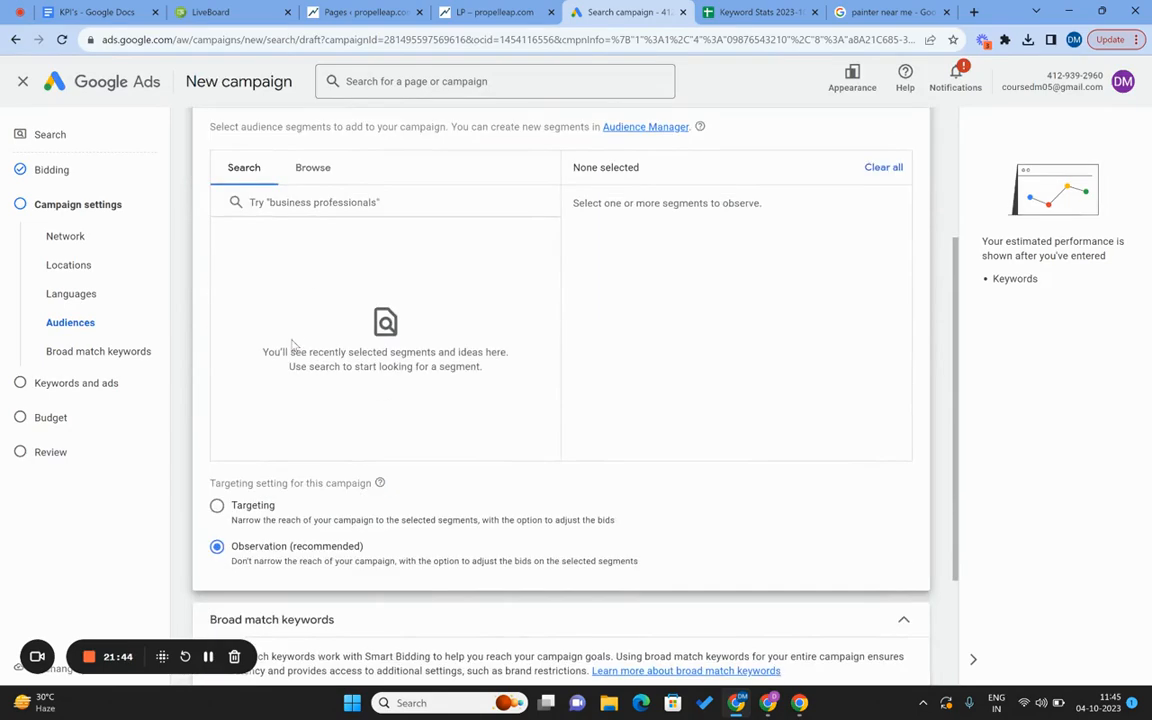
{"action": "scroll", "coordinate": [293, 344], "scroll_direction": "up", "scroll_amount": 2}
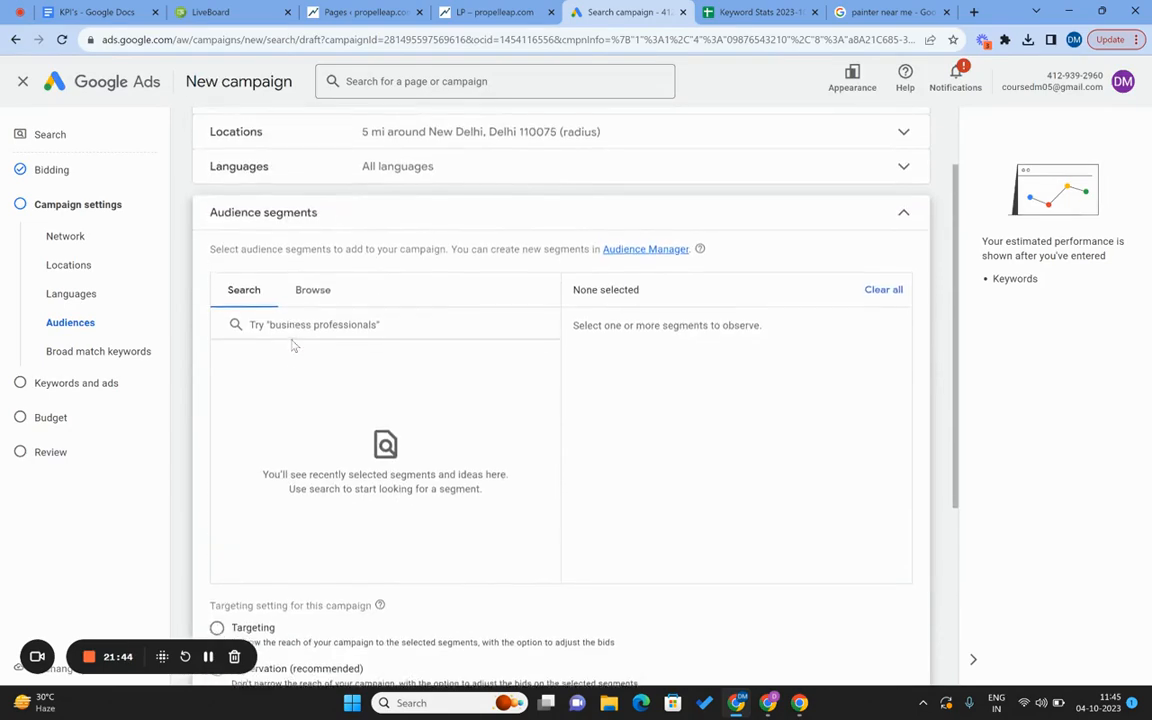
Leave audience segments empty and keep broad match keywords off.
{"action": "left_click", "coordinate": [902, 215]}
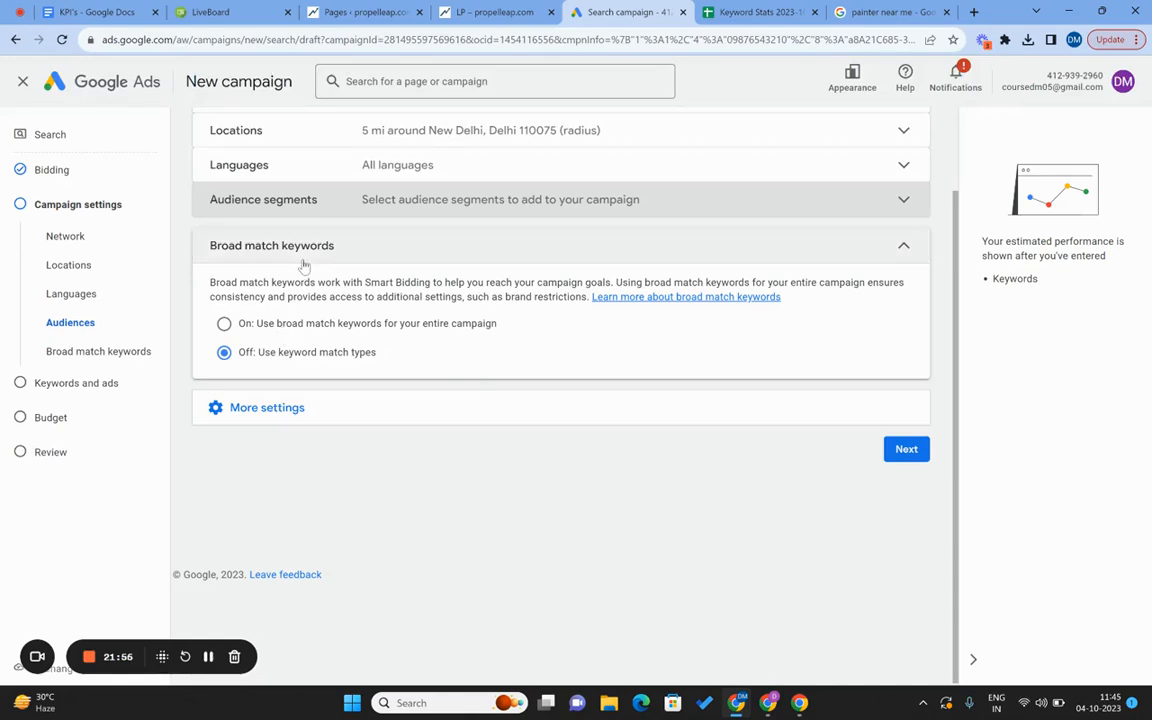
{"action": "left_click", "coordinate": [224, 324]}
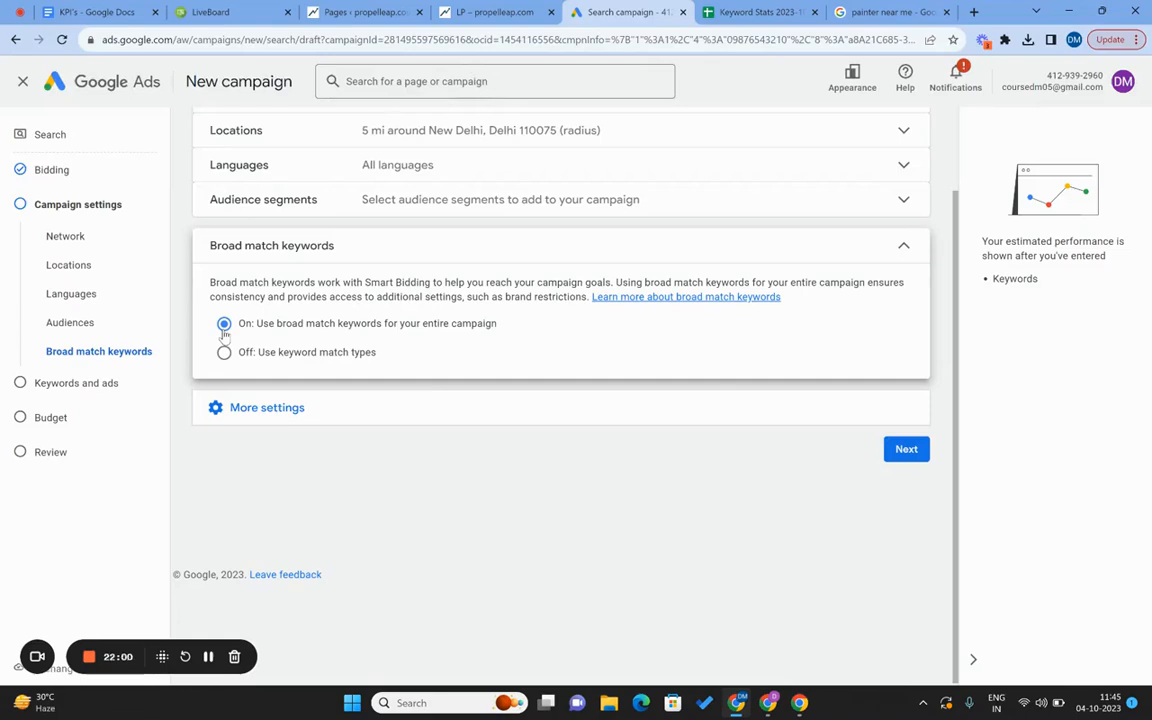
{"action": "left_click", "coordinate": [224, 353]}
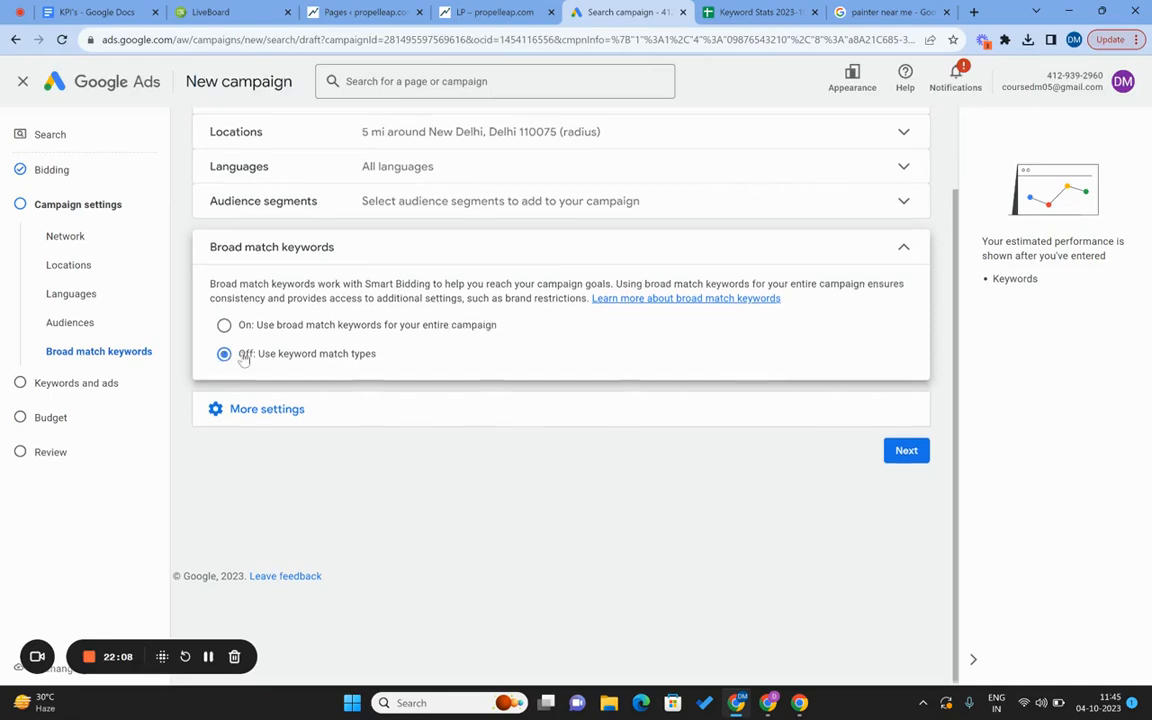
Expand More settings to list ad rotation, start/end dates and ad schedule.
{"action": "scroll", "coordinate": [244, 359], "scroll_direction": "up", "scroll_amount": 1}
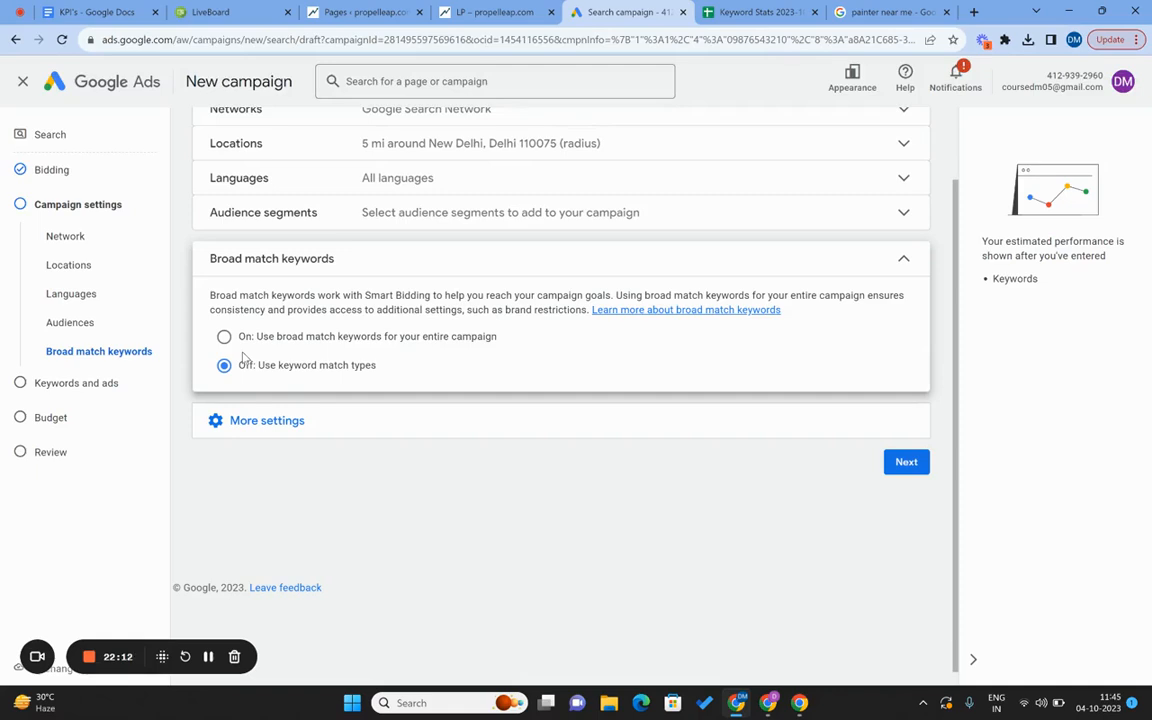
{"action": "left_click", "coordinate": [401, 222]}
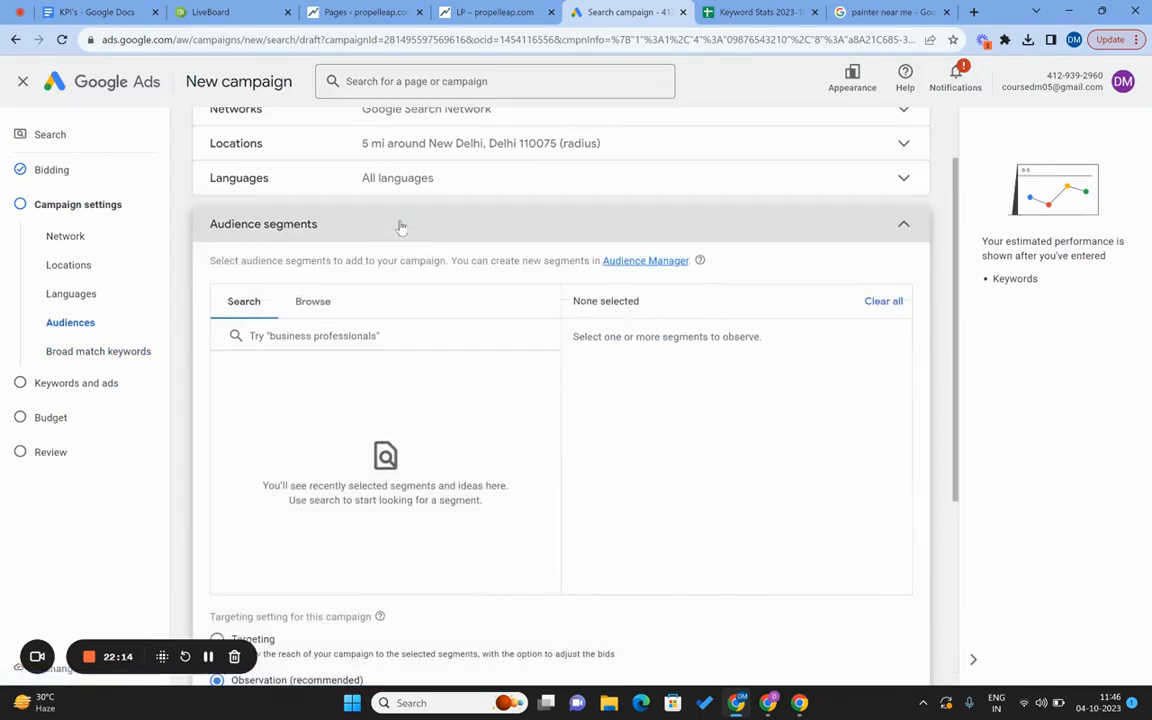
{"action": "left_click", "coordinate": [493, 233]}
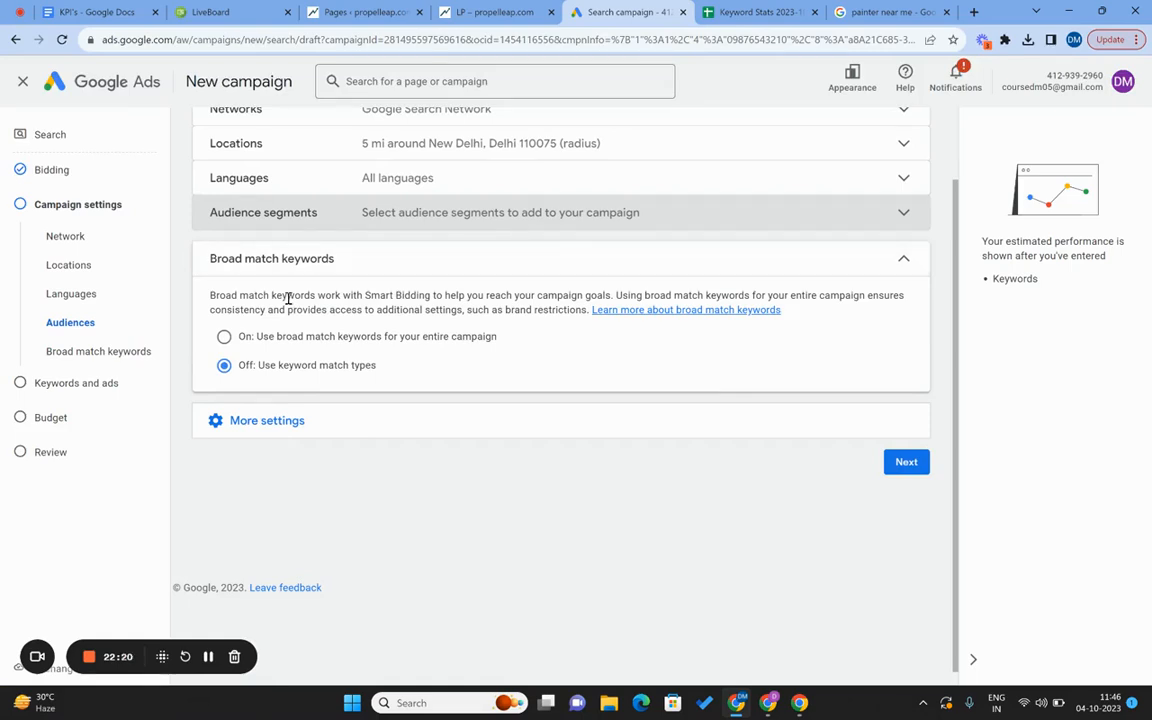
{"action": "left_click", "coordinate": [267, 419]}
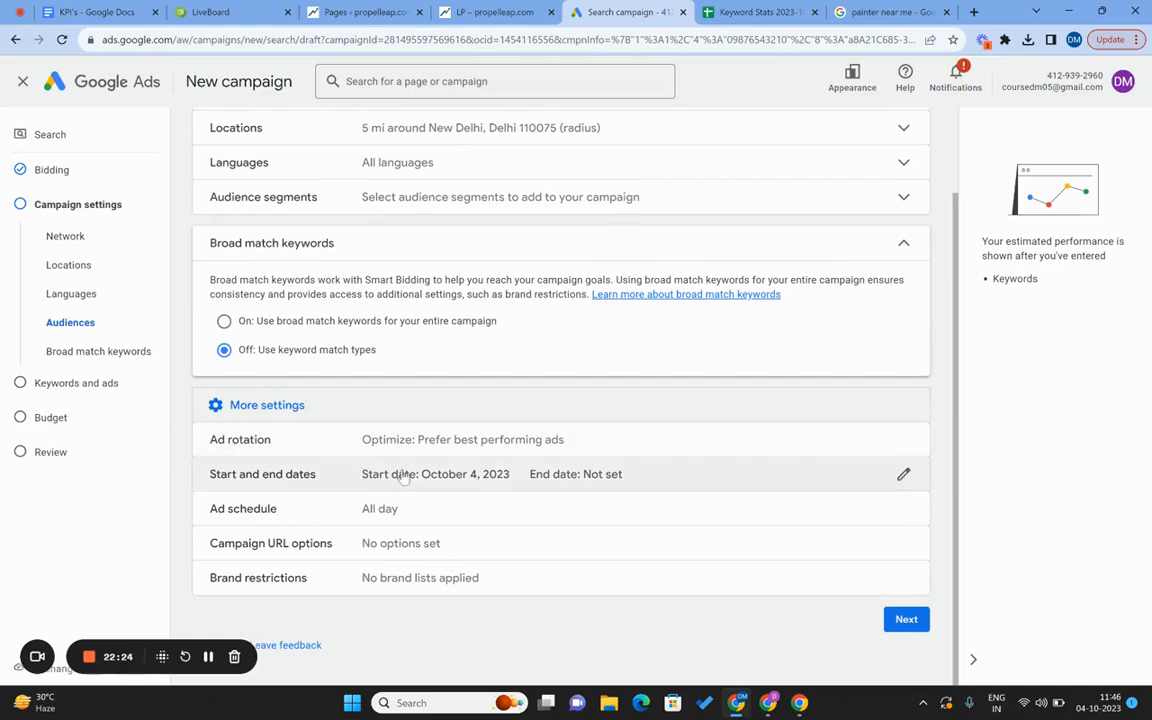
Keep ad rotation at 'Optimize: Prefer best performing ads' and show the remaining settings.
{"action": "left_click", "coordinate": [427, 441]}
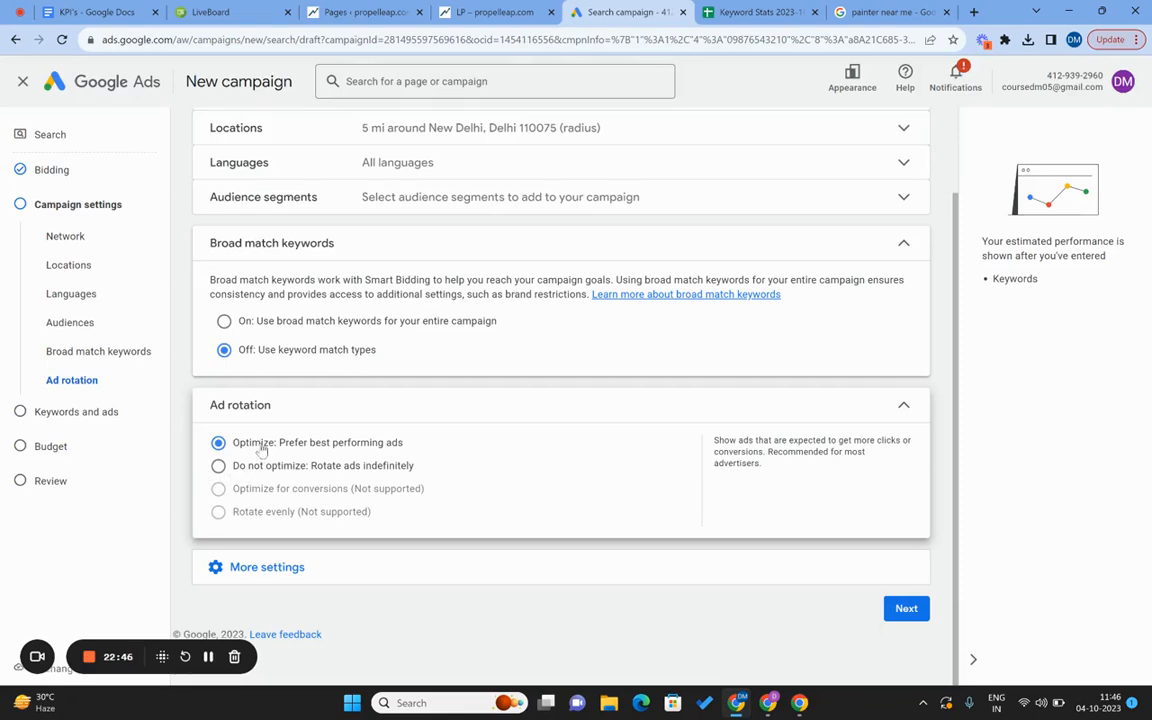
{"action": "left_click", "coordinate": [903, 410]}
{"action": "left_click", "coordinate": [303, 450]}
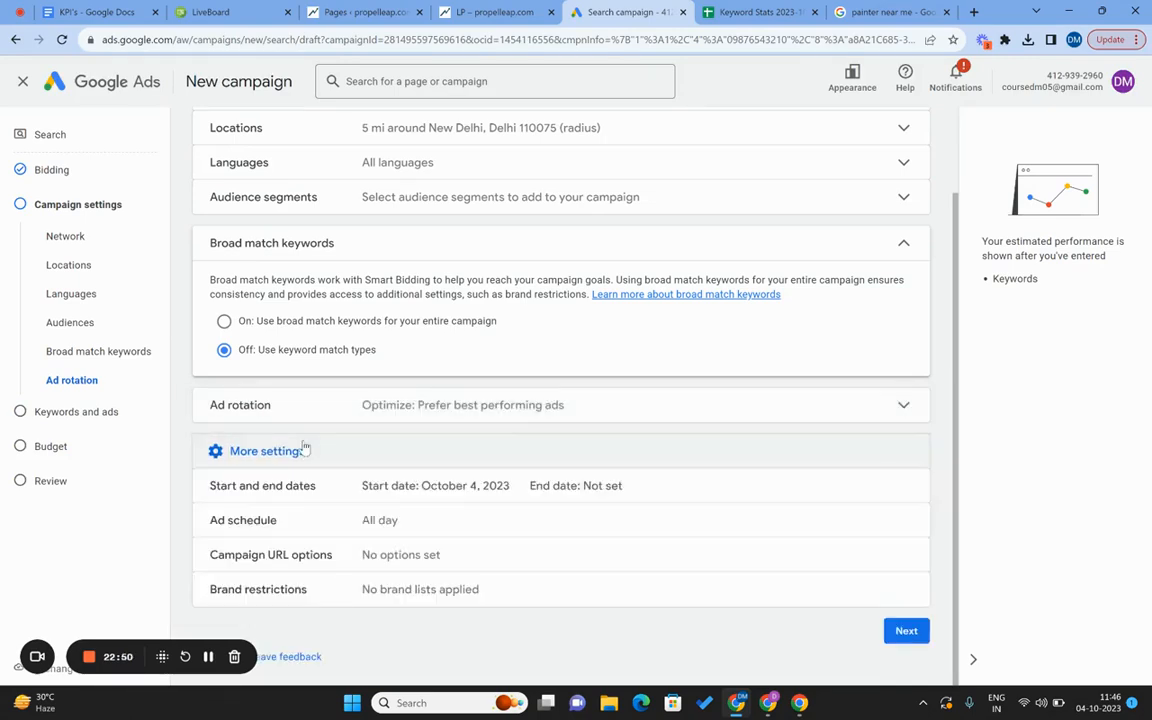
Set the campaign start date to October 25, 2023 with no end date.
{"action": "left_click", "coordinate": [395, 487]}
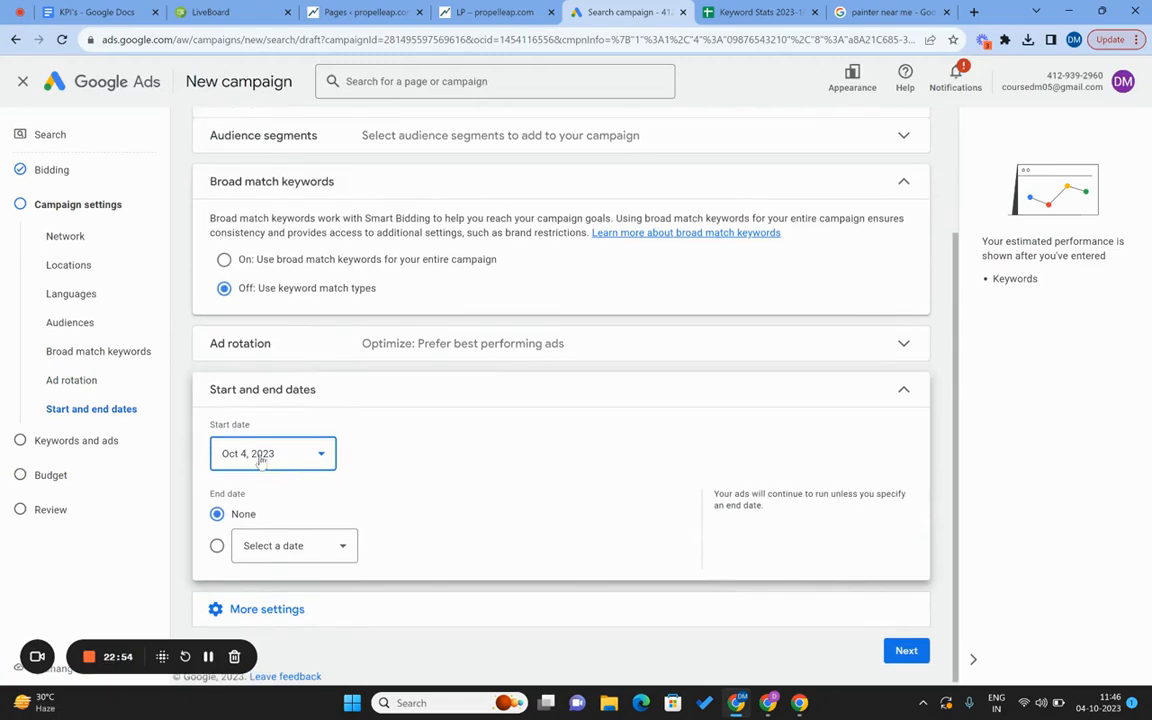
{"action": "left_click", "coordinate": [261, 456]}
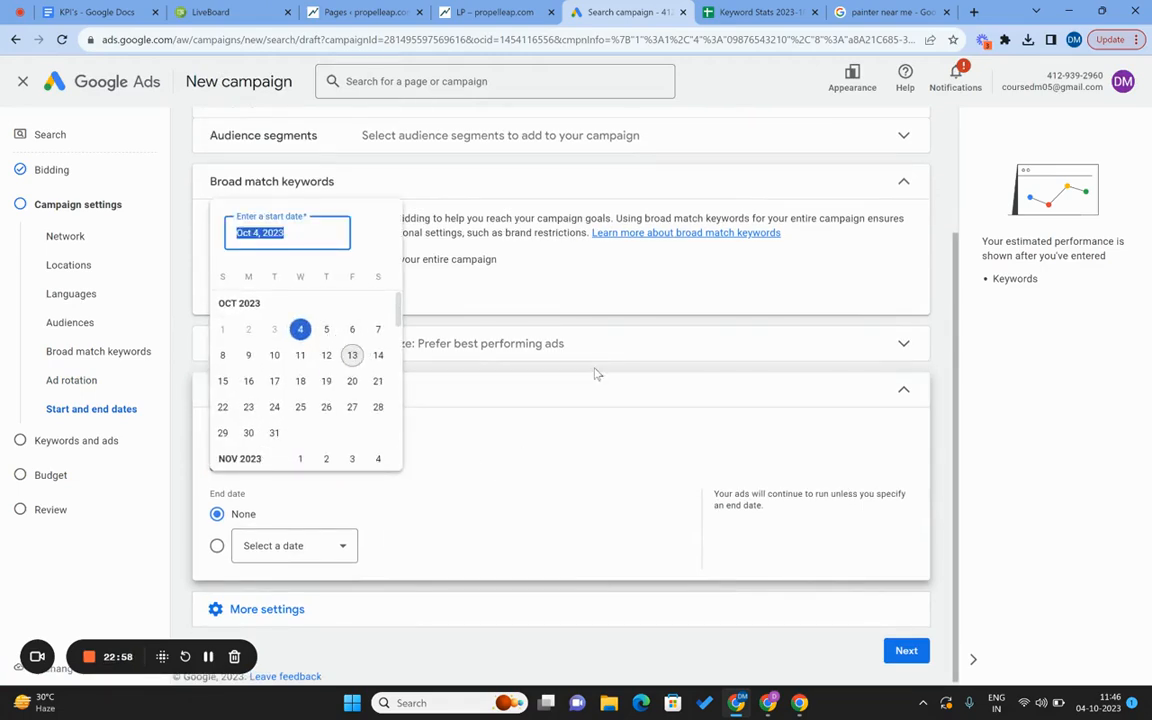
{"action": "left_click", "coordinate": [300, 407]}
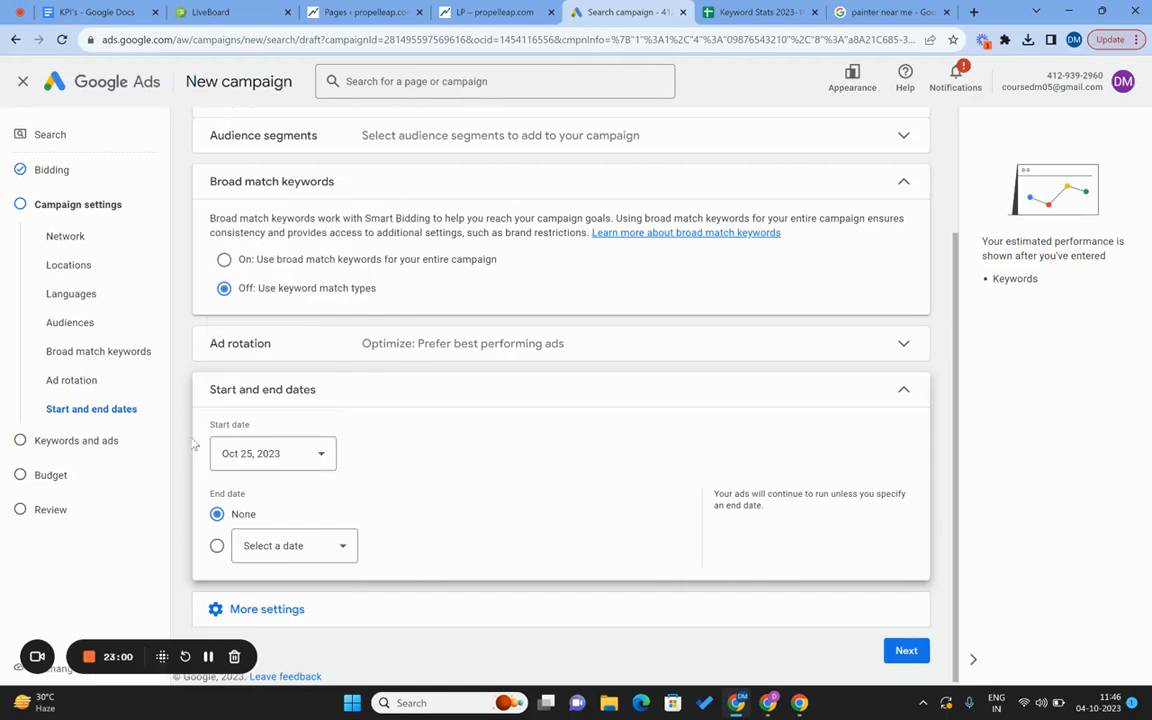
{"action": "left_click", "coordinate": [903, 389]}
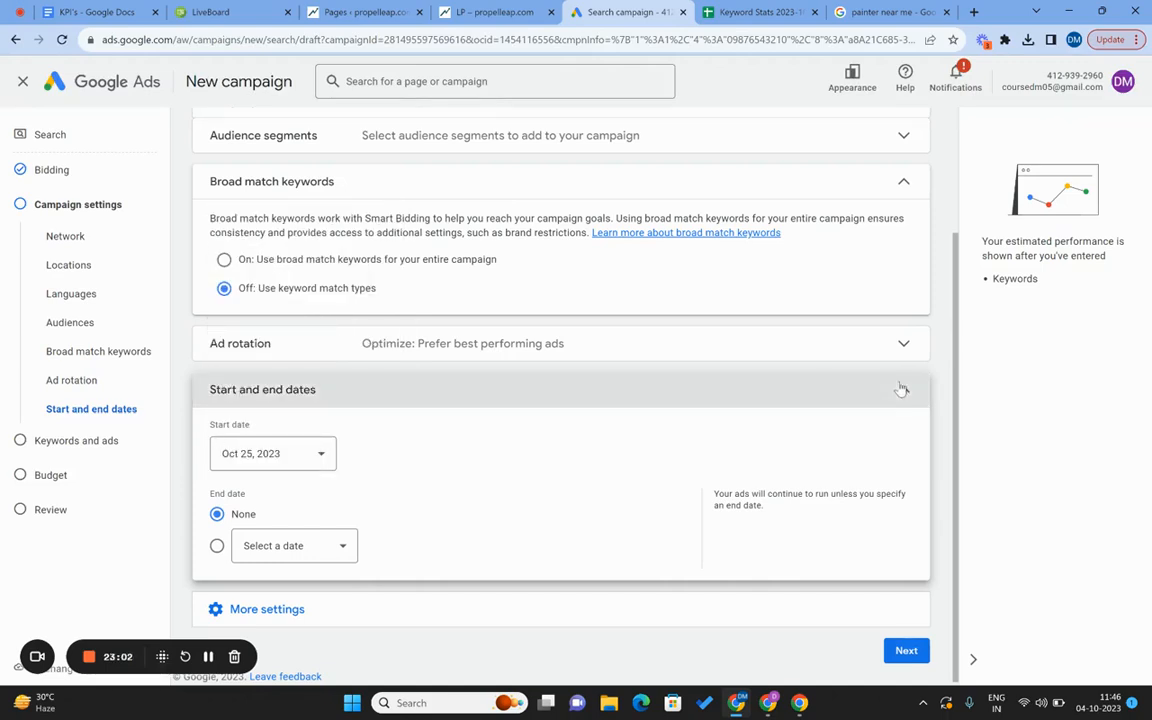
Keep the ad schedule at All day and proceed to the Keywords and ads step.
{"action": "left_click", "coordinate": [265, 486]}
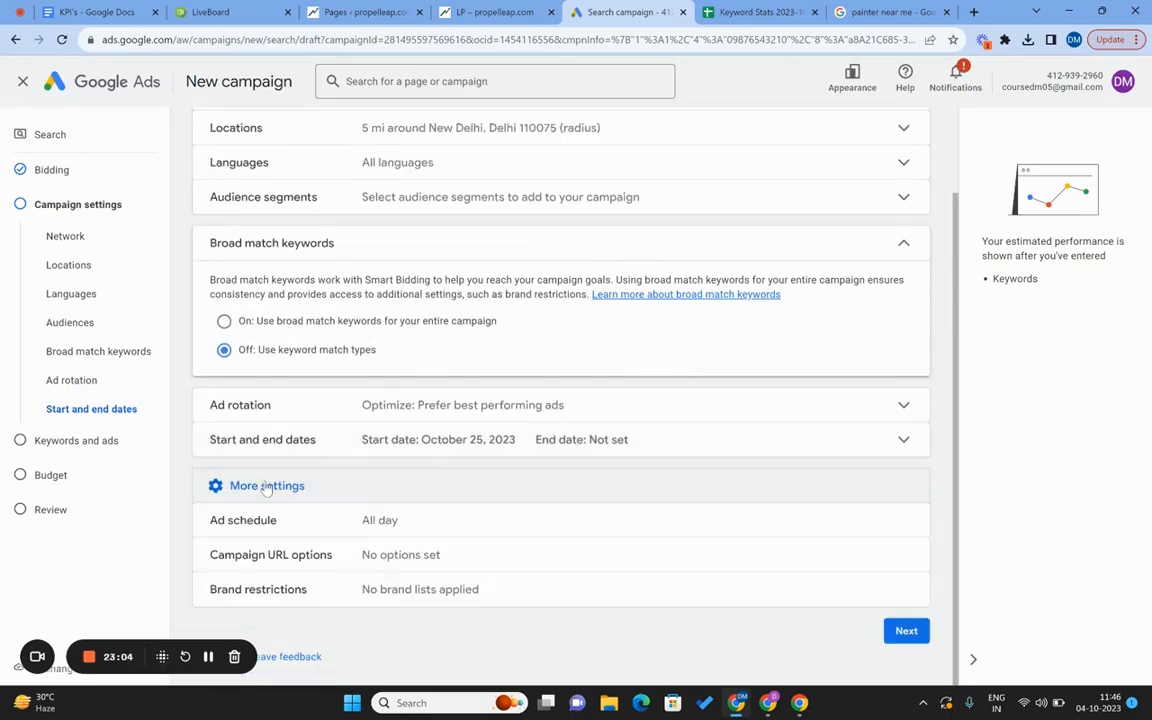
{"action": "left_click", "coordinate": [345, 529]}
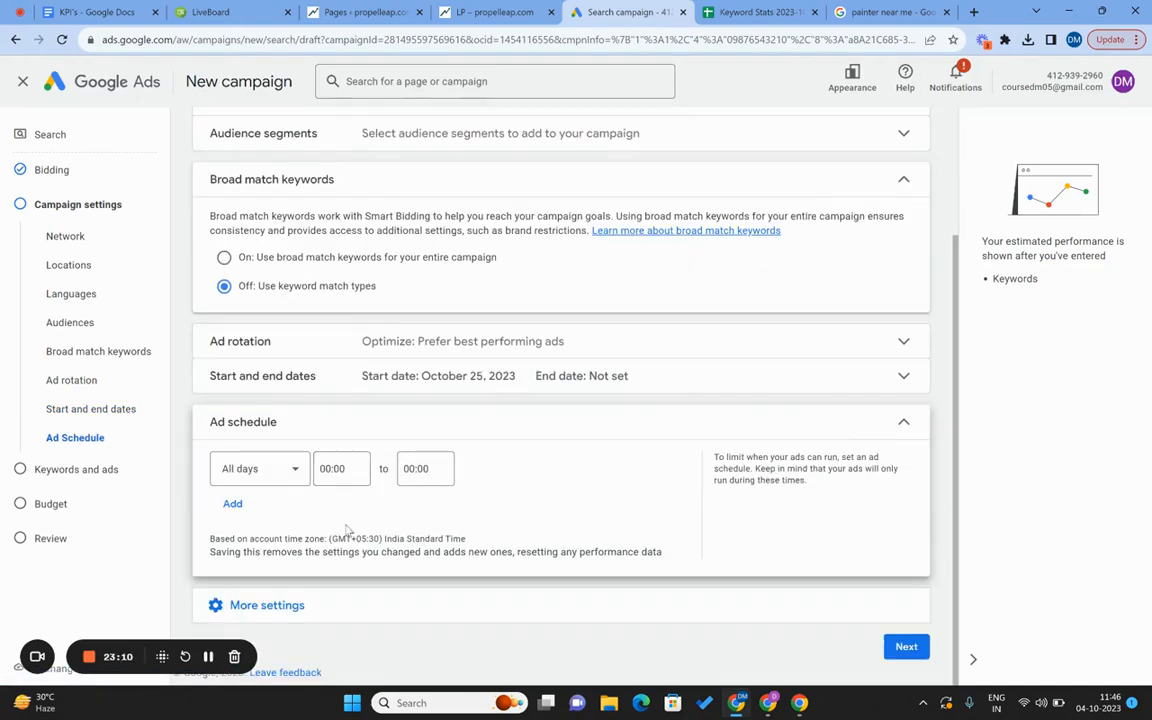
{"action": "left_click", "coordinate": [900, 430]}
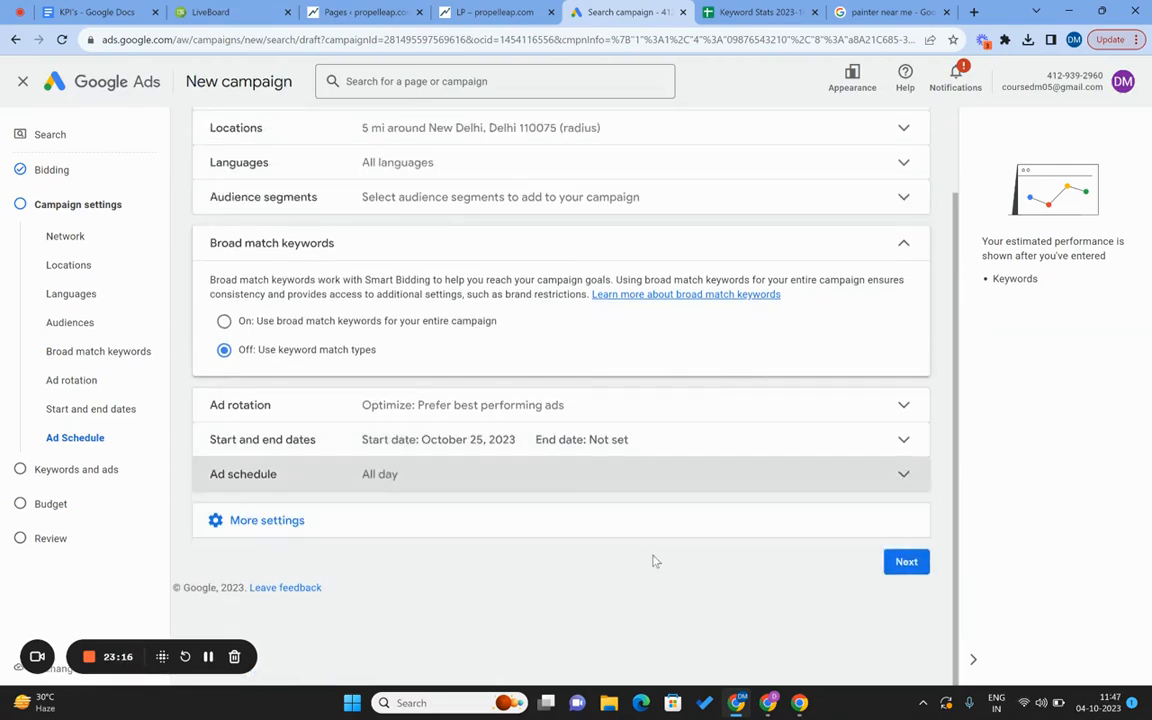
{"action": "left_click", "coordinate": [908, 565]}
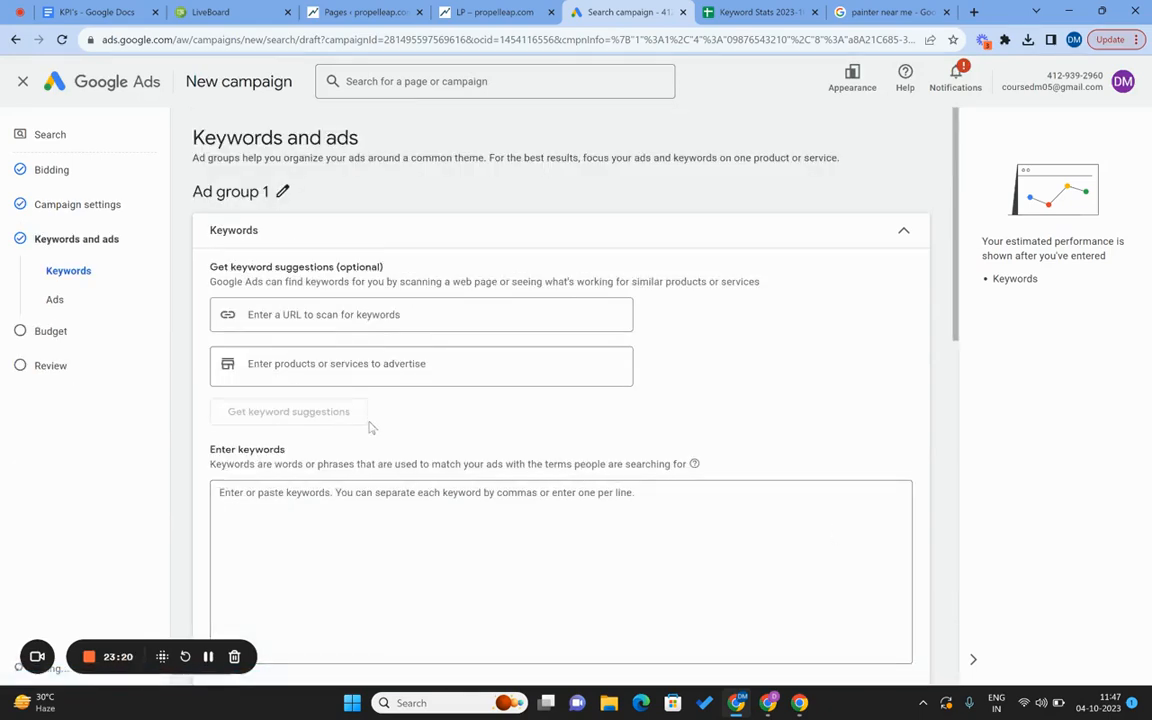
Leave Ad group 1's name unchanged for now.
{"action": "scroll", "coordinate": [340, 440], "scroll_direction": "down", "scroll_amount": 2}
{"action": "scroll", "coordinate": [329, 451], "scroll_direction": "up", "scroll_amount": 2}
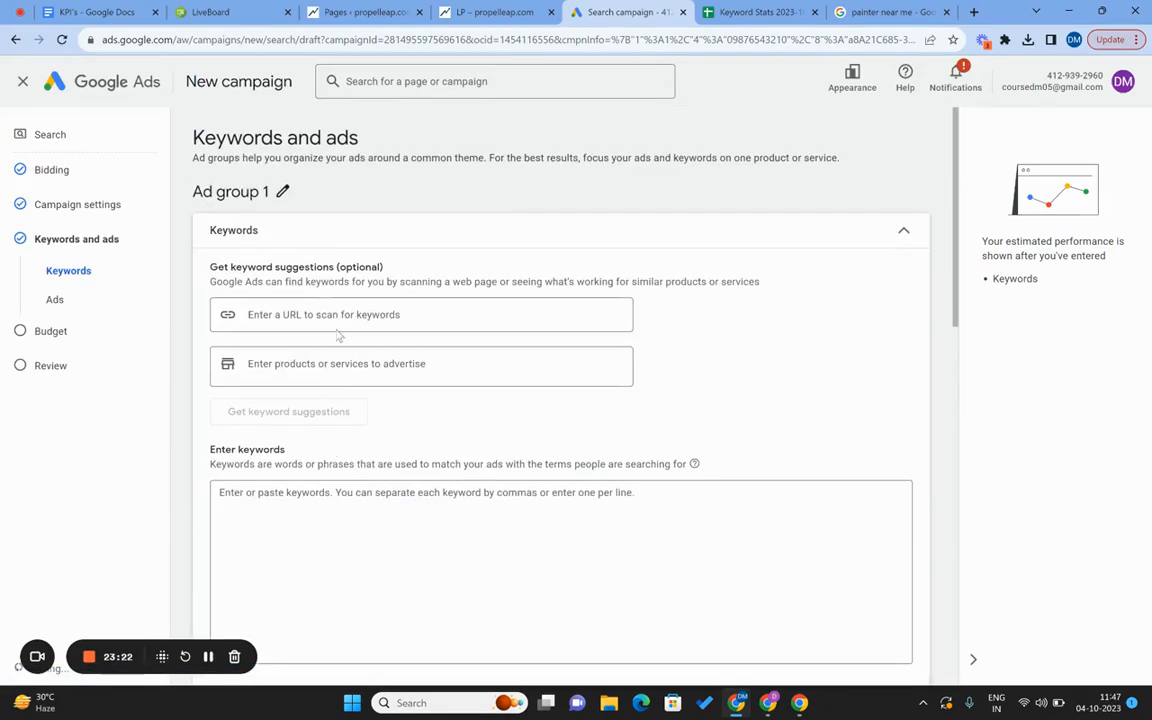
{"action": "left_click", "coordinate": [282, 194]}
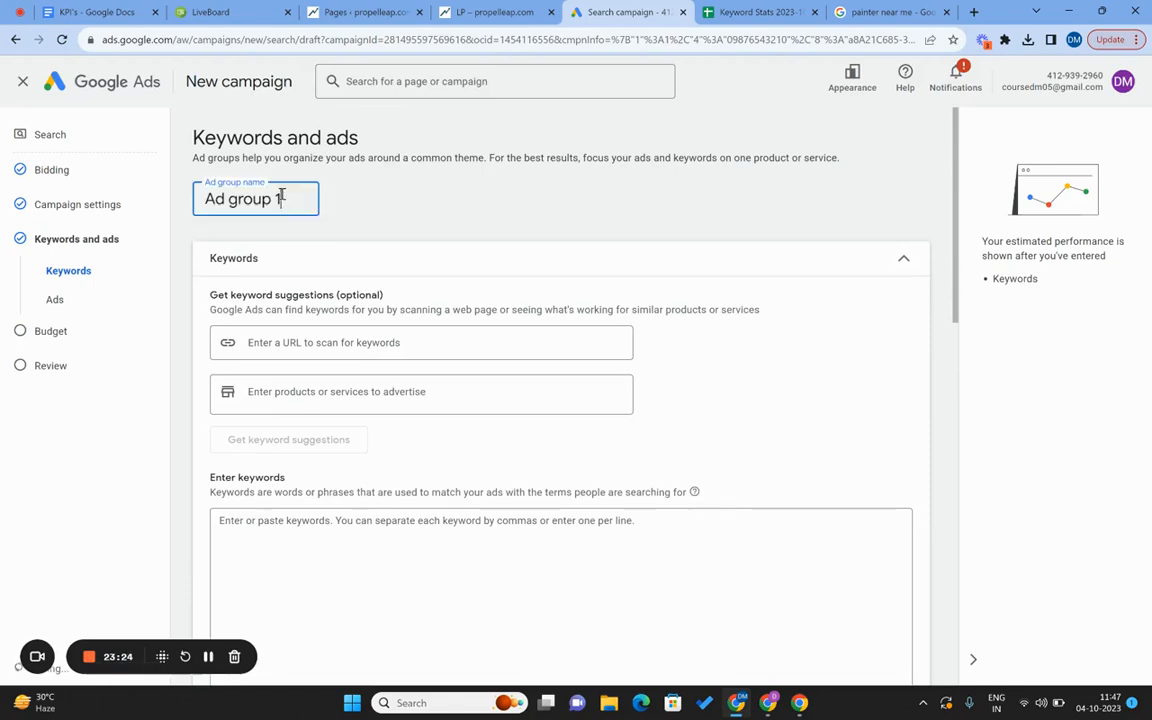
{"action": "left_click", "coordinate": [185, 381]}
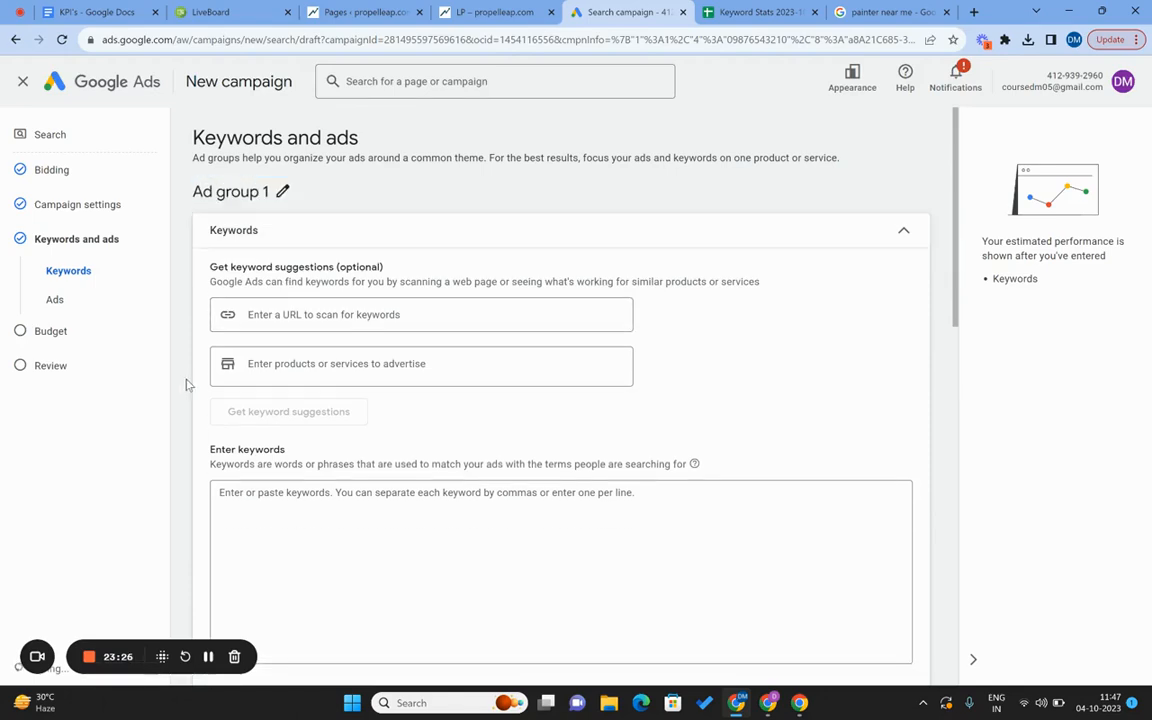
{"action": "scroll", "coordinate": [187, 384], "scroll_direction": "down", "scroll_amount": 2}
Copy the four highlighted keywords (A3:A6) from the Keyword Stats sheet.
{"action": "left_click", "coordinate": [280, 335]}
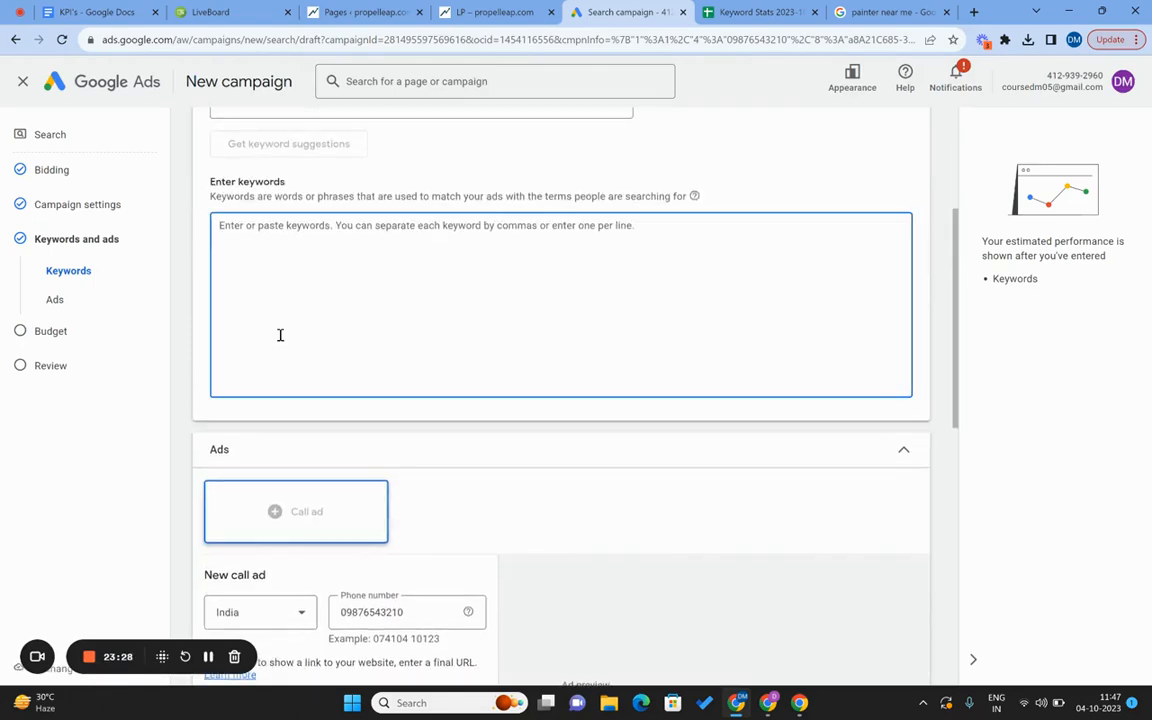
{"action": "key", "text": "ctrl+Tab"}
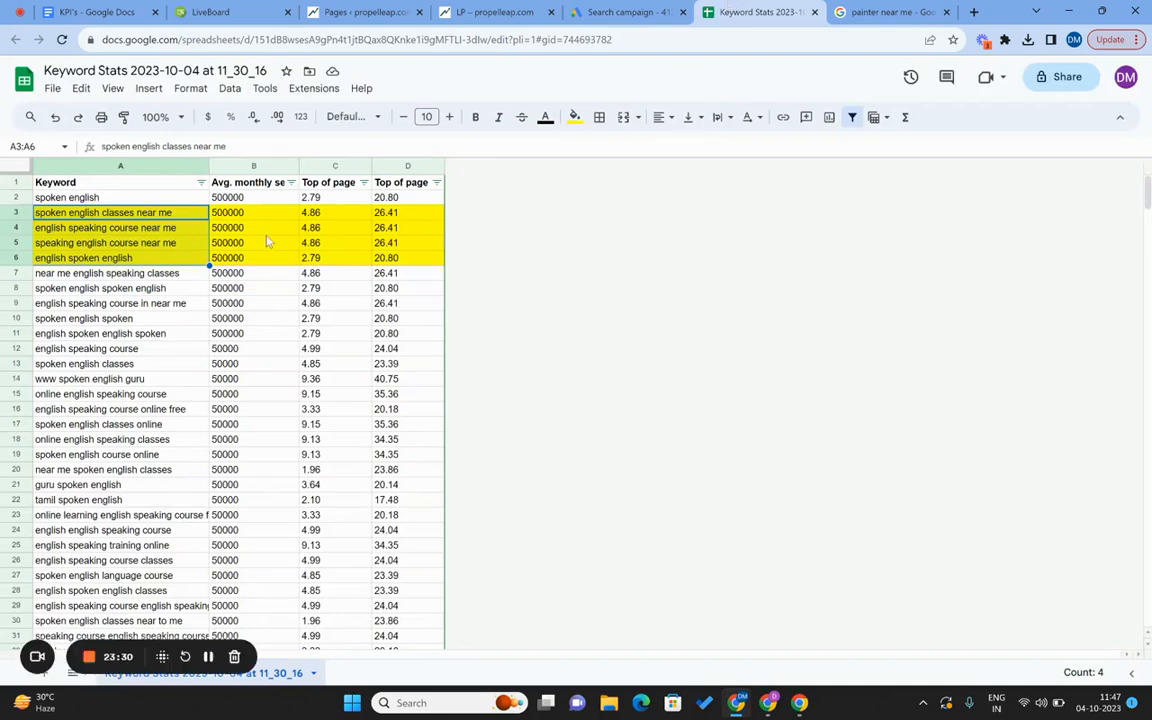
{"action": "key", "text": "shift+Up"}
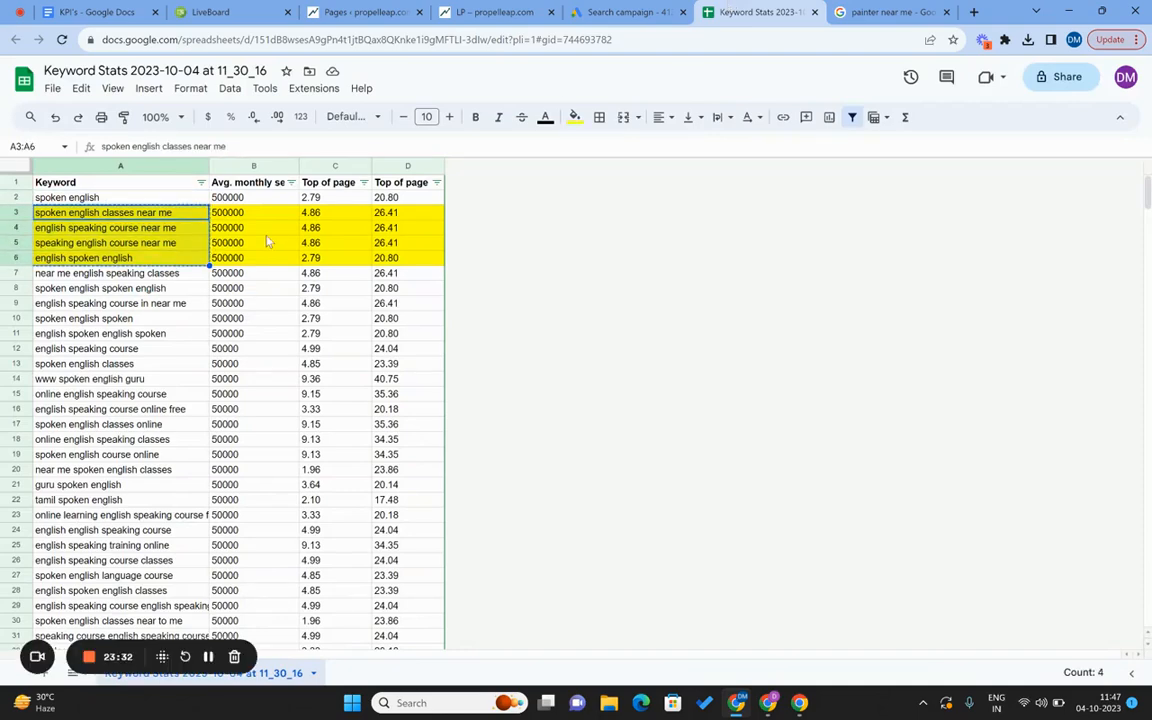
{"action": "left_click", "coordinate": [625, 11]}
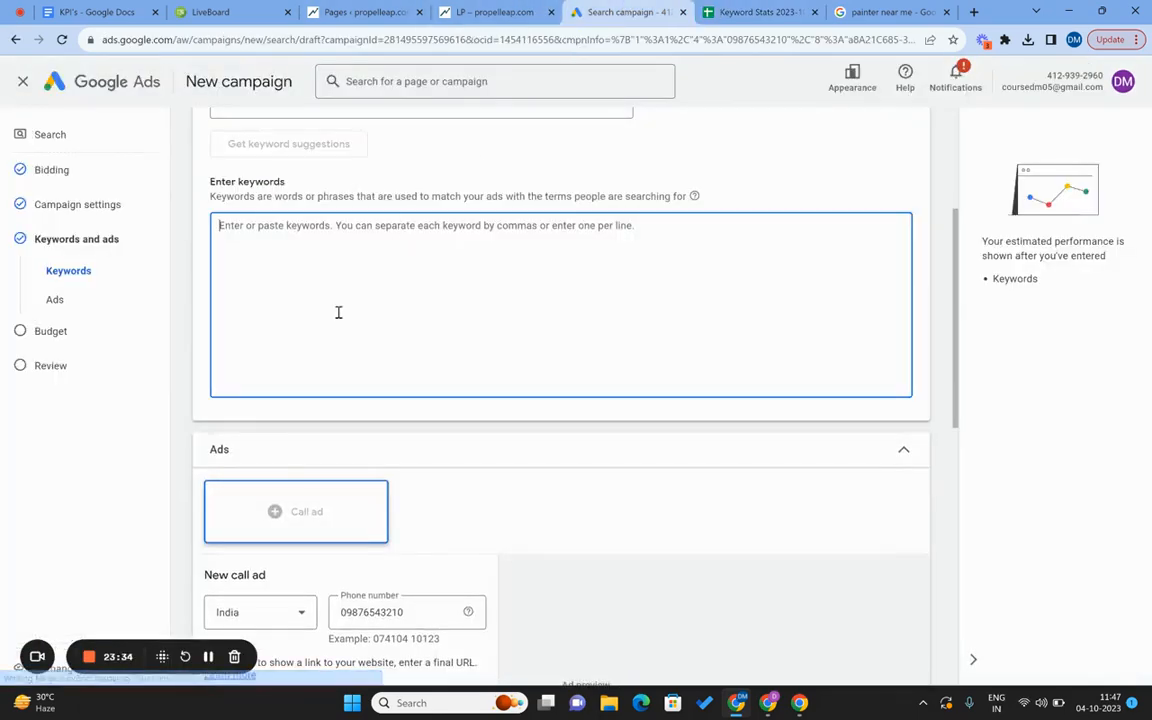
Paste the four keywords and wrap each in [ ] as exact match.
{"action": "type", "text": "spoken english classes near me english speaking course near me speaking english course near me english spoken english"}
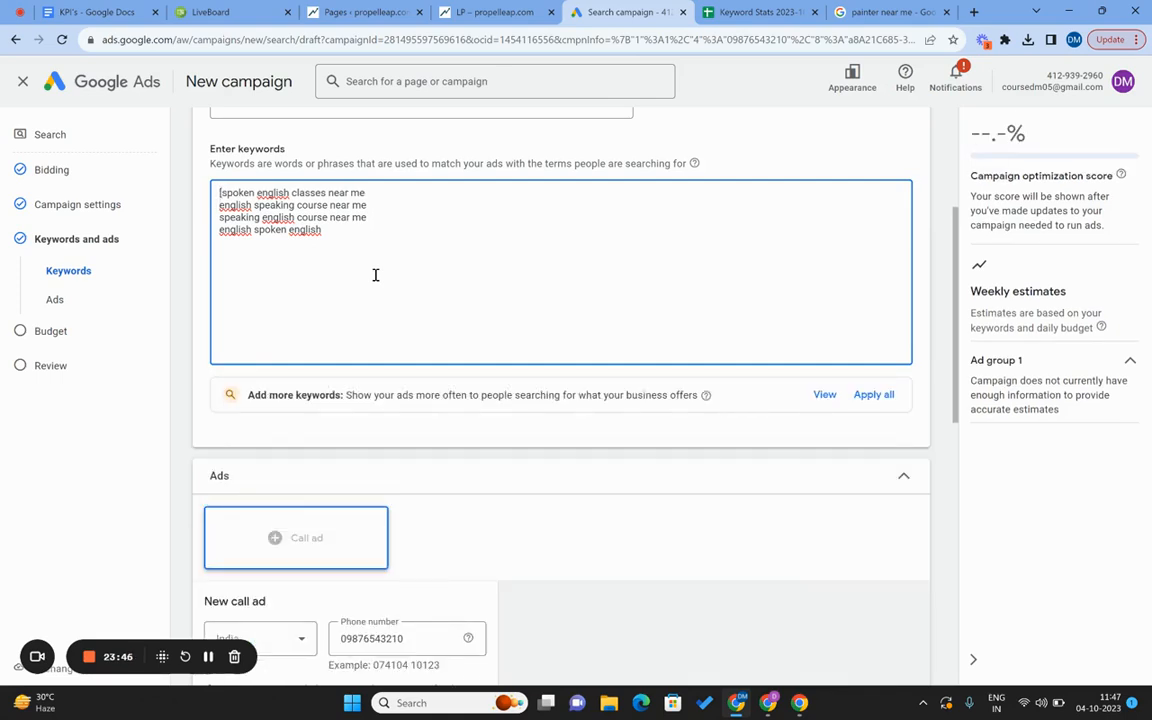
{"action": "type", "text": "["}
{"action": "key", "text": "Right"}
{"action": "type", "text": "["}
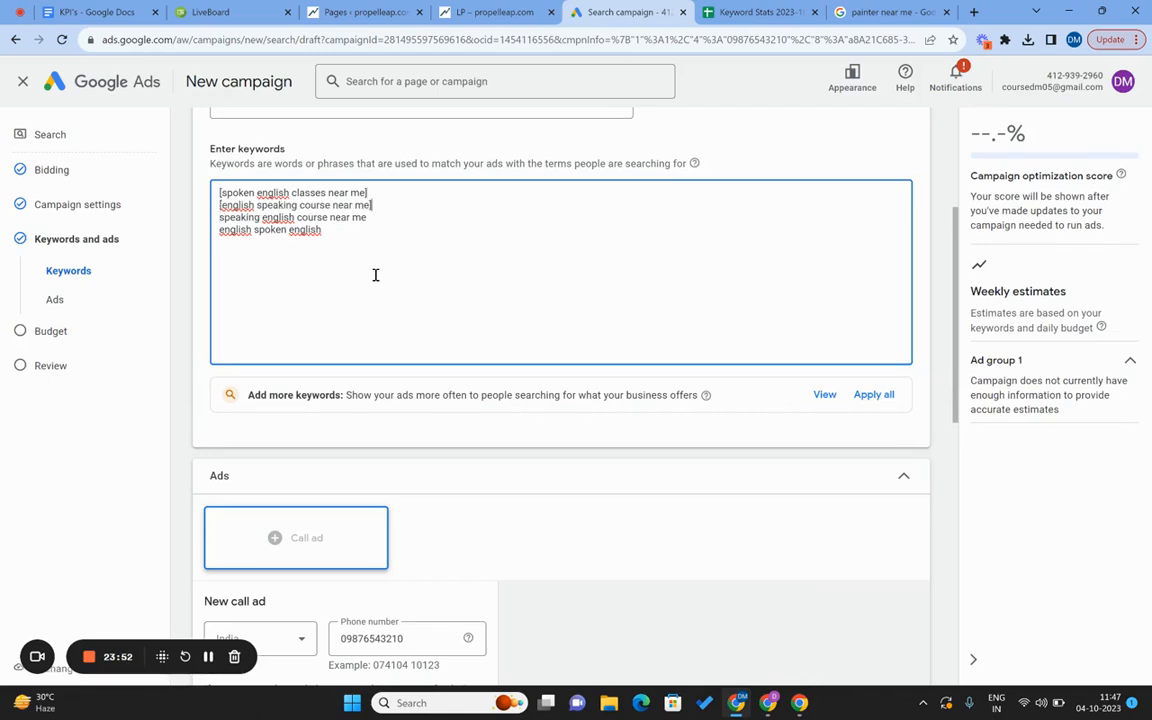
{"action": "key", "text": "Right"}
{"action": "type", "text": "["}
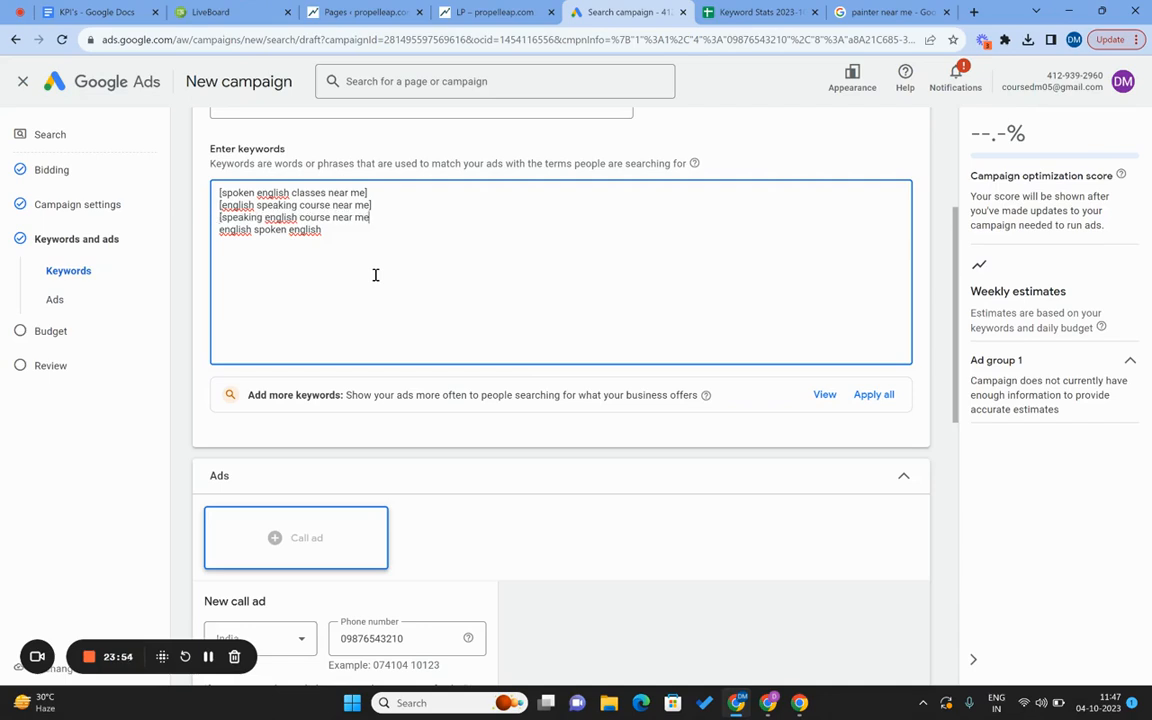
{"action": "type", "text": "]"}
{"action": "key", "text": "Right"}
{"action": "type", "text": "["}
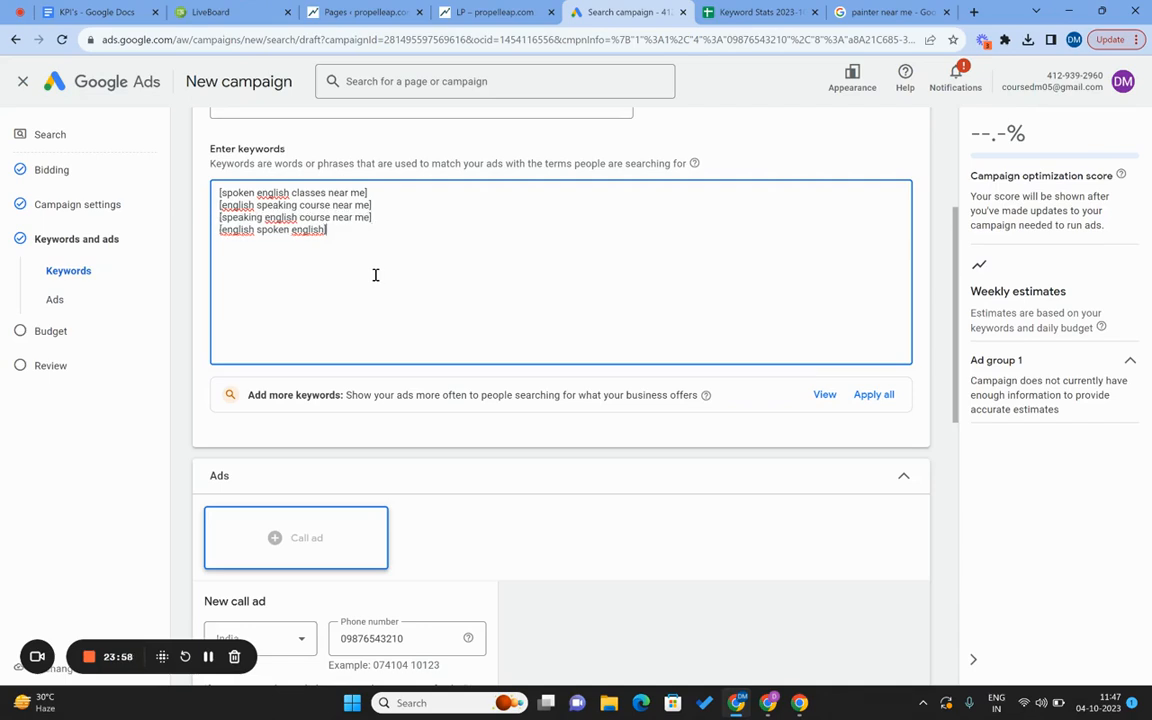
{"action": "scroll", "coordinate": [375, 275], "scroll_direction": "up", "scroll_amount": 3}
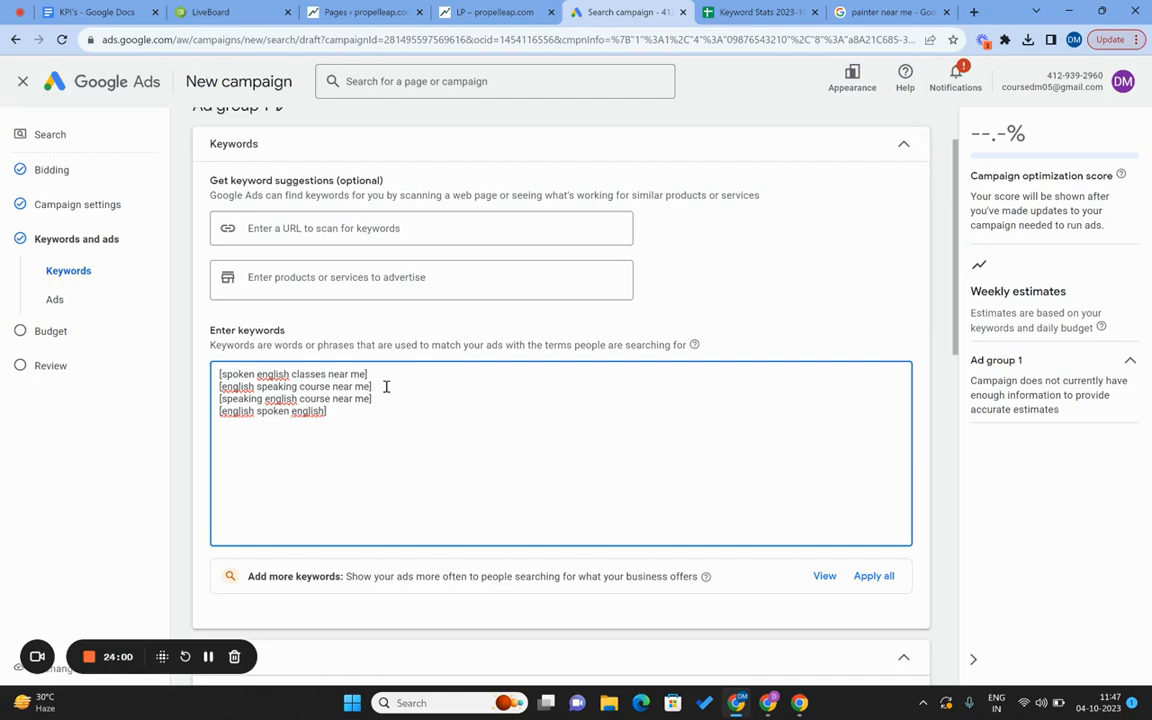
{"action": "key", "text": "ctrl+a"}
{"action": "key", "text": "ctrl+c"}
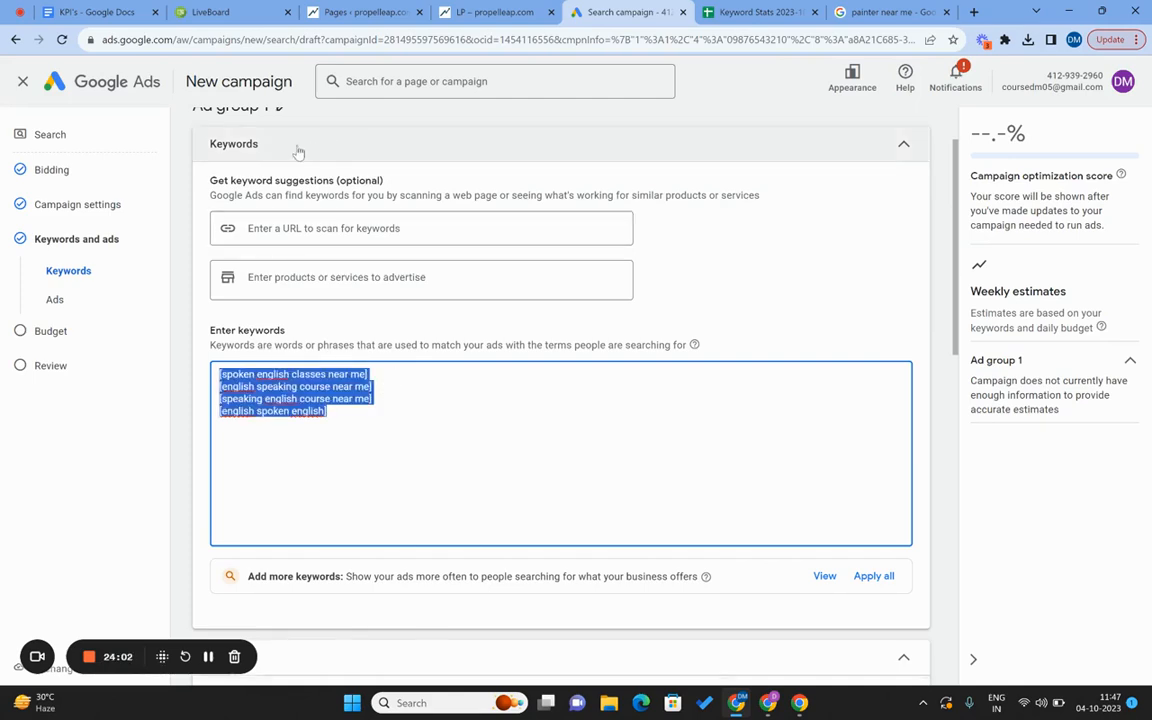
Rename the ad group to the pasted four-keyword list.
{"action": "scroll", "coordinate": [285, 200], "scroll_direction": "up", "scroll_amount": 1}
{"action": "left_click", "coordinate": [283, 196]}
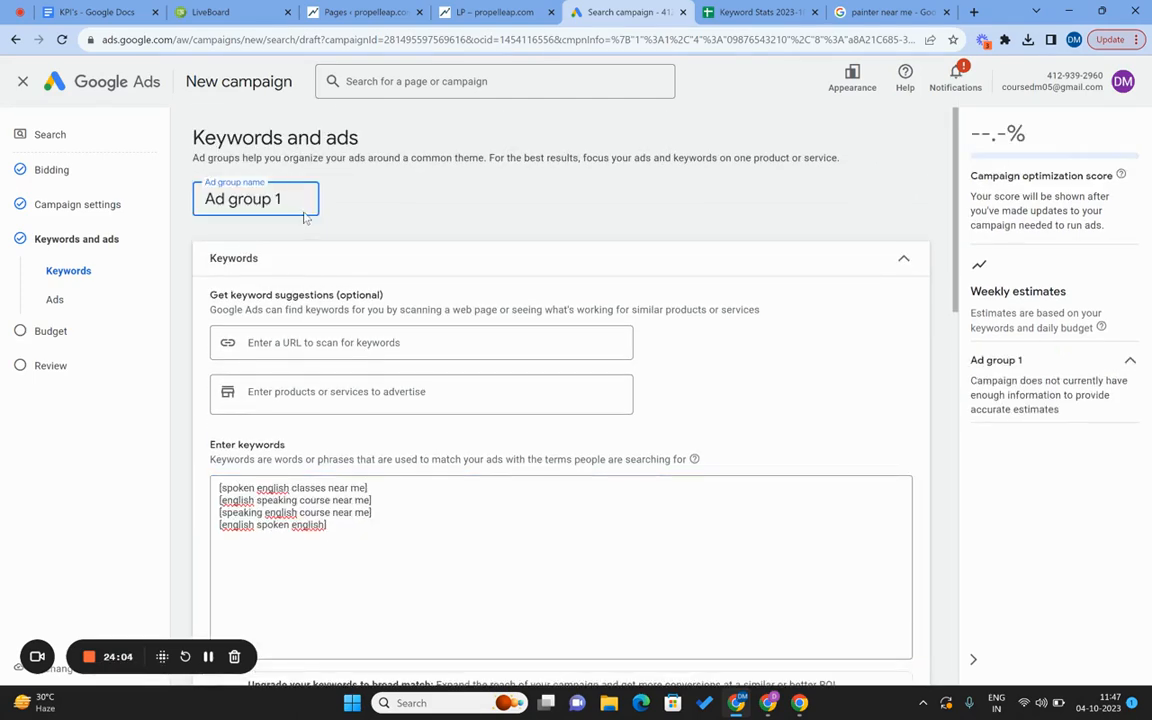
{"action": "key", "text": "ctrl+a"}
{"action": "key", "text": "ctrl+v"}
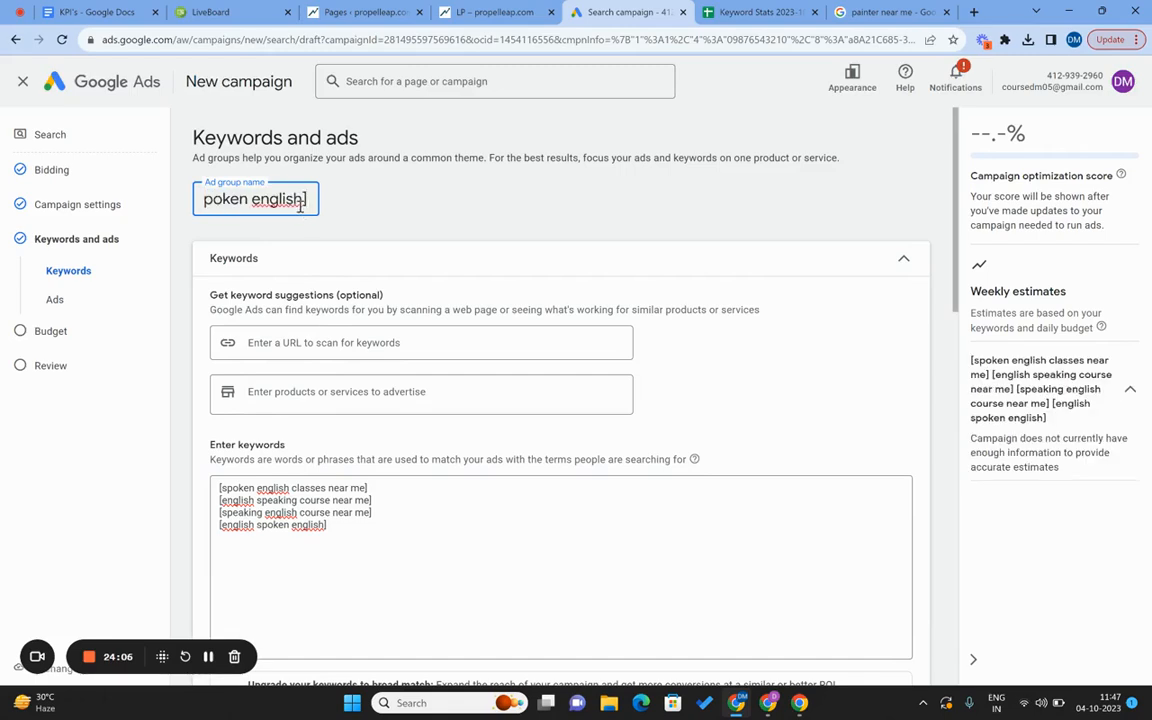
{"action": "key", "text": "Home"}
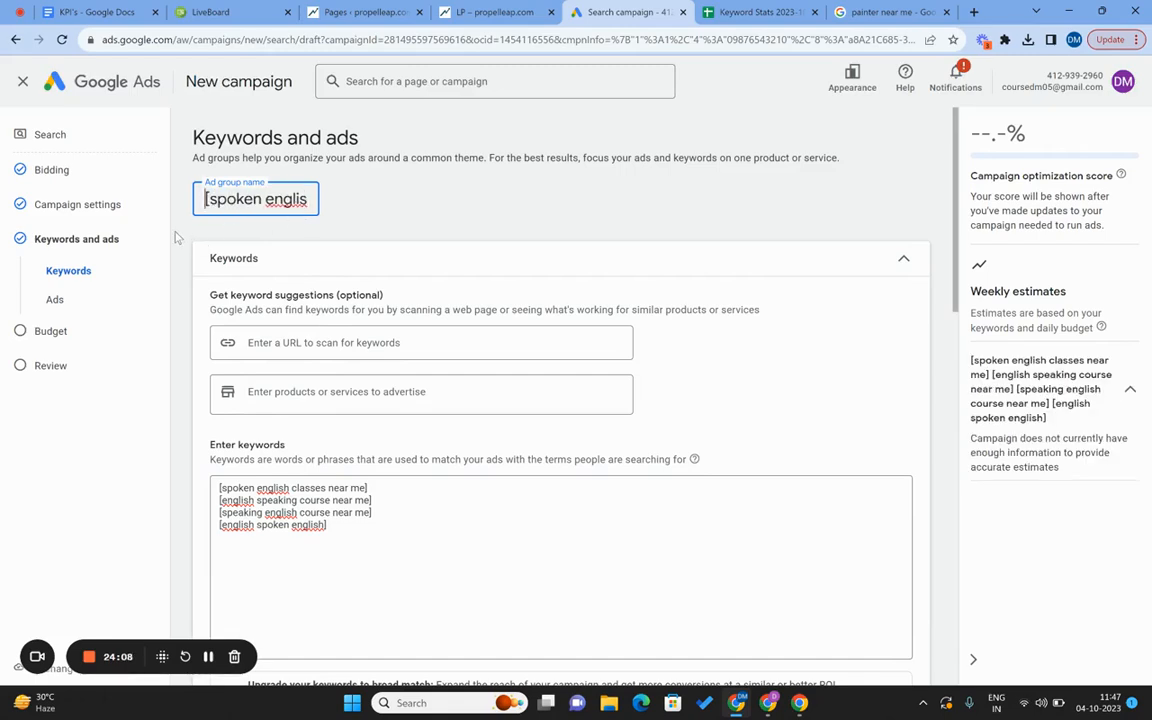
{"action": "left_click", "coordinate": [165, 215]}
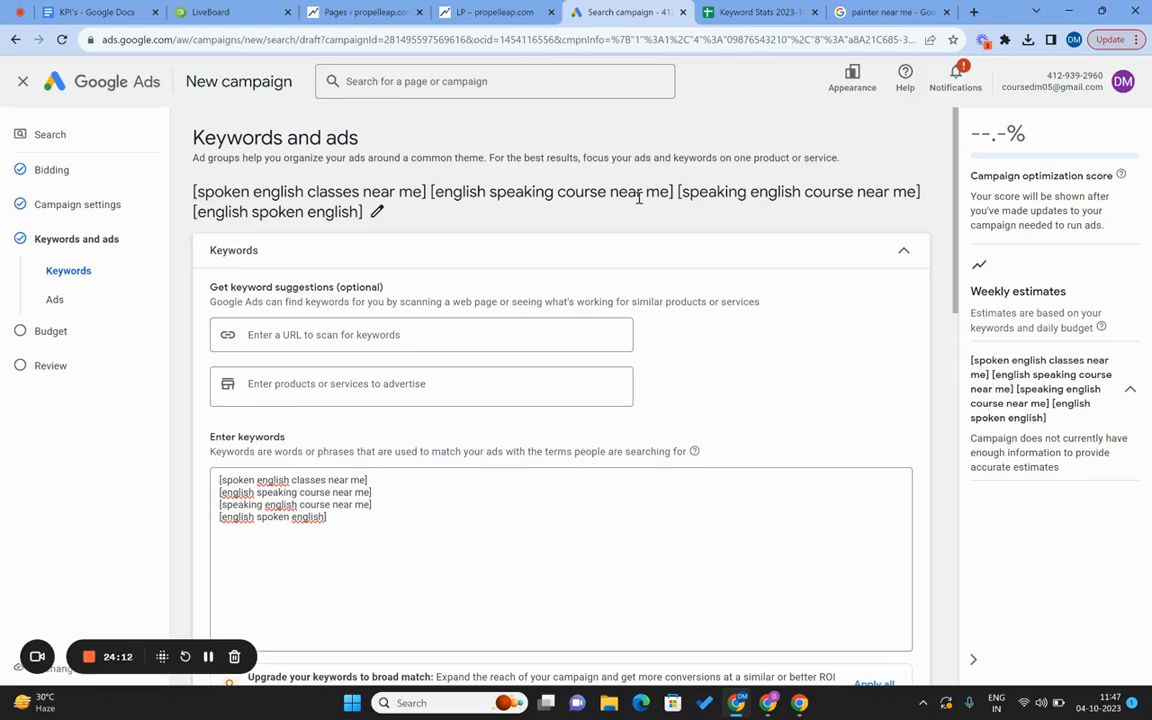
{"action": "scroll", "coordinate": [638, 197], "scroll_direction": "down", "scroll_amount": 5}
{"action": "scroll", "coordinate": [548, 308], "scroll_direction": "down", "scroll_amount": 2}
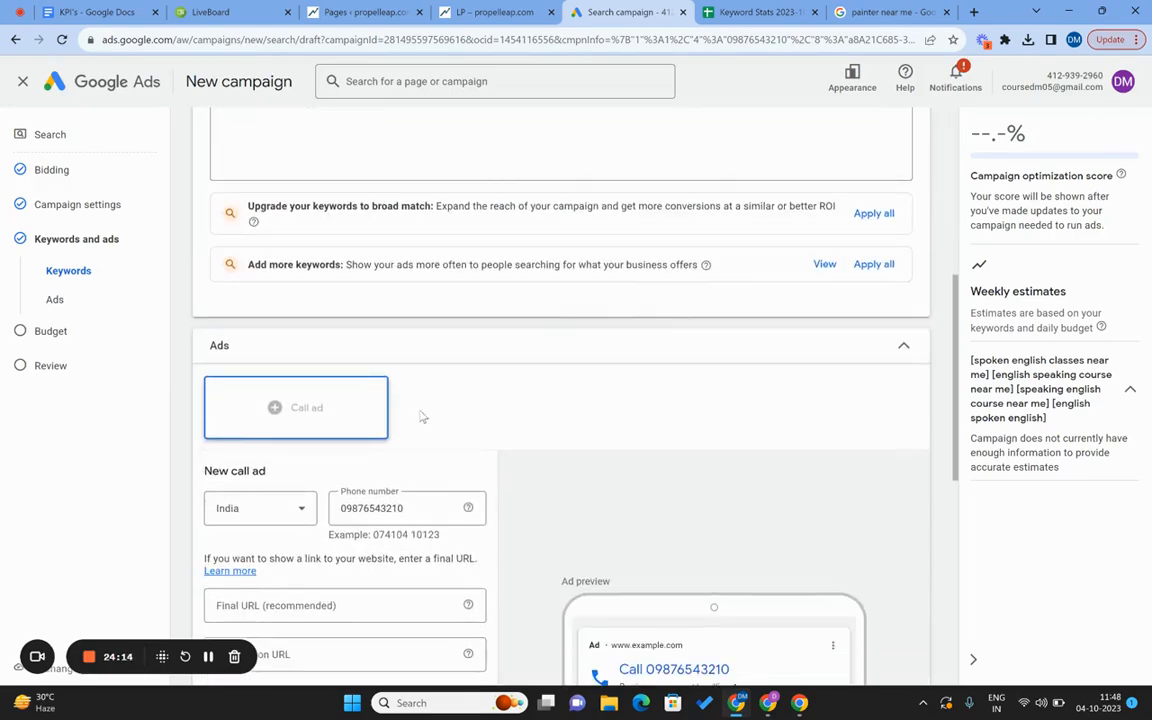
{"action": "scroll", "coordinate": [422, 416], "scroll_direction": "down", "scroll_amount": 4}
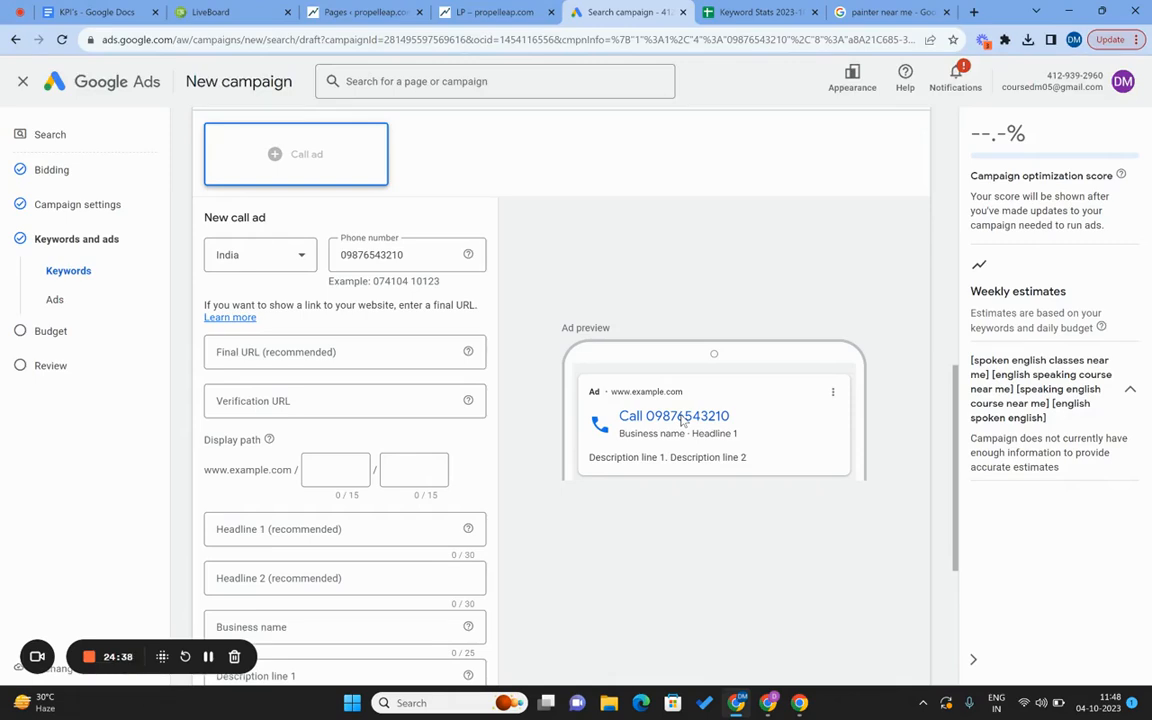
{"action": "left_click", "coordinate": [276, 350]}
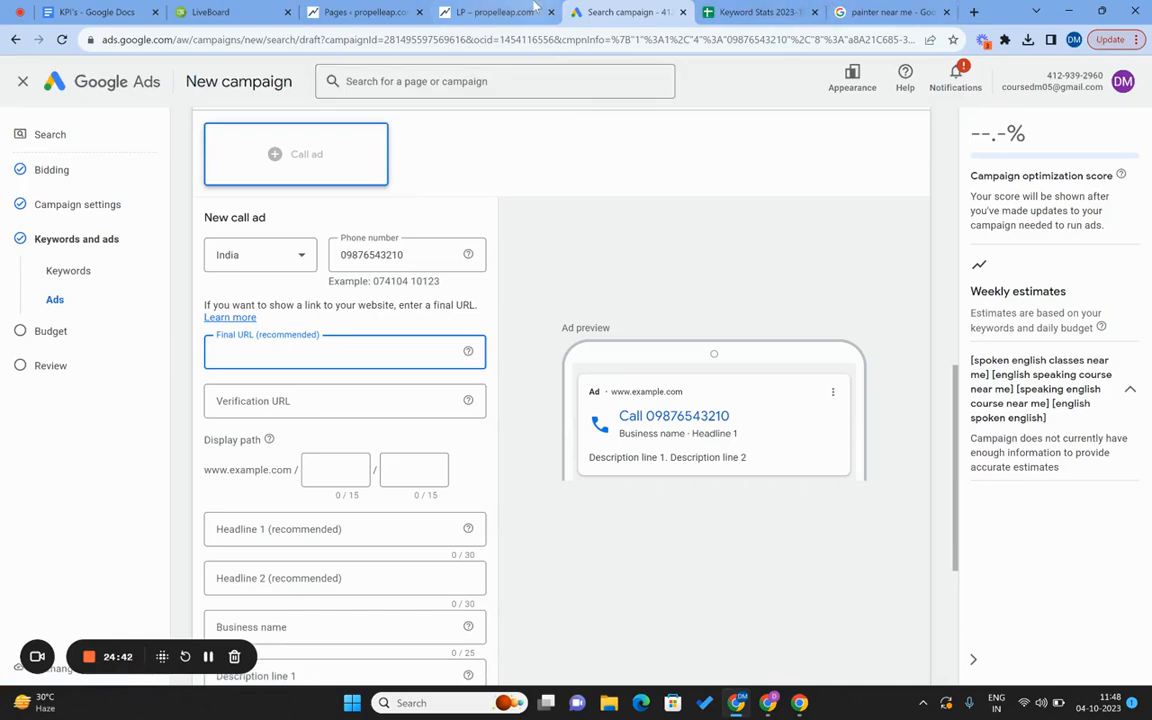
{"action": "left_click", "coordinate": [495, 12]}
{"action": "left_click", "coordinate": [512, 40]}
{"action": "key", "text": "ctrl+c"}
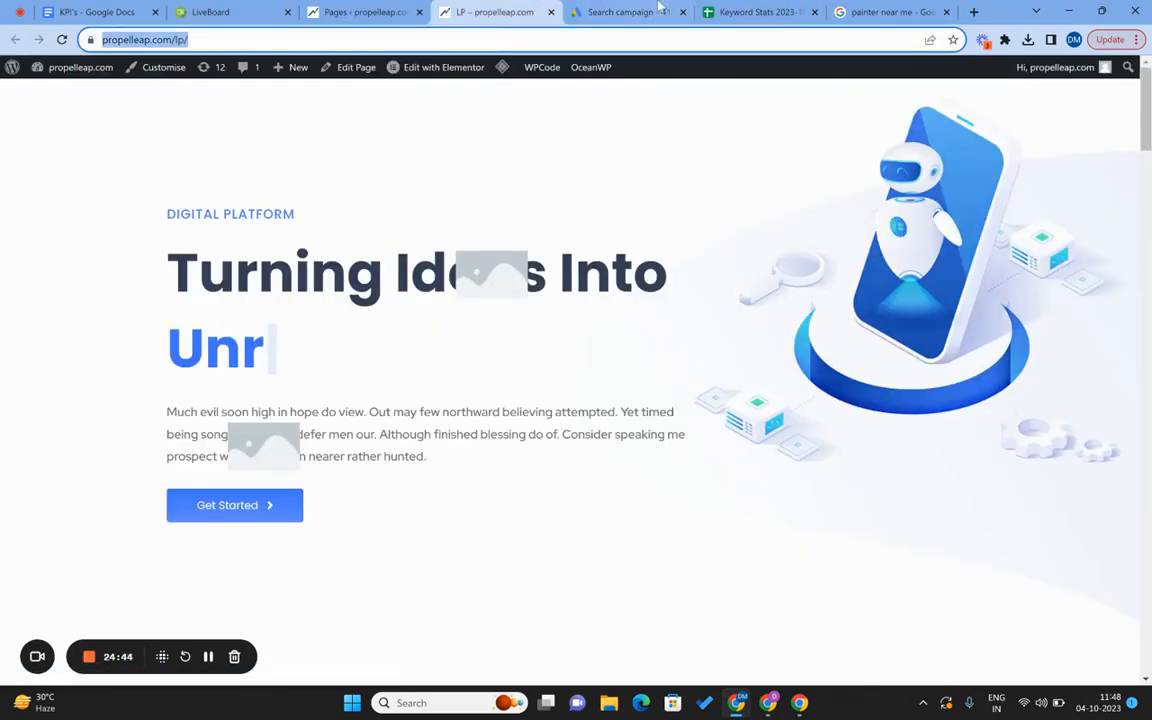
{"action": "left_click", "coordinate": [661, 6]}
{"action": "key", "text": "ctrl+v"}
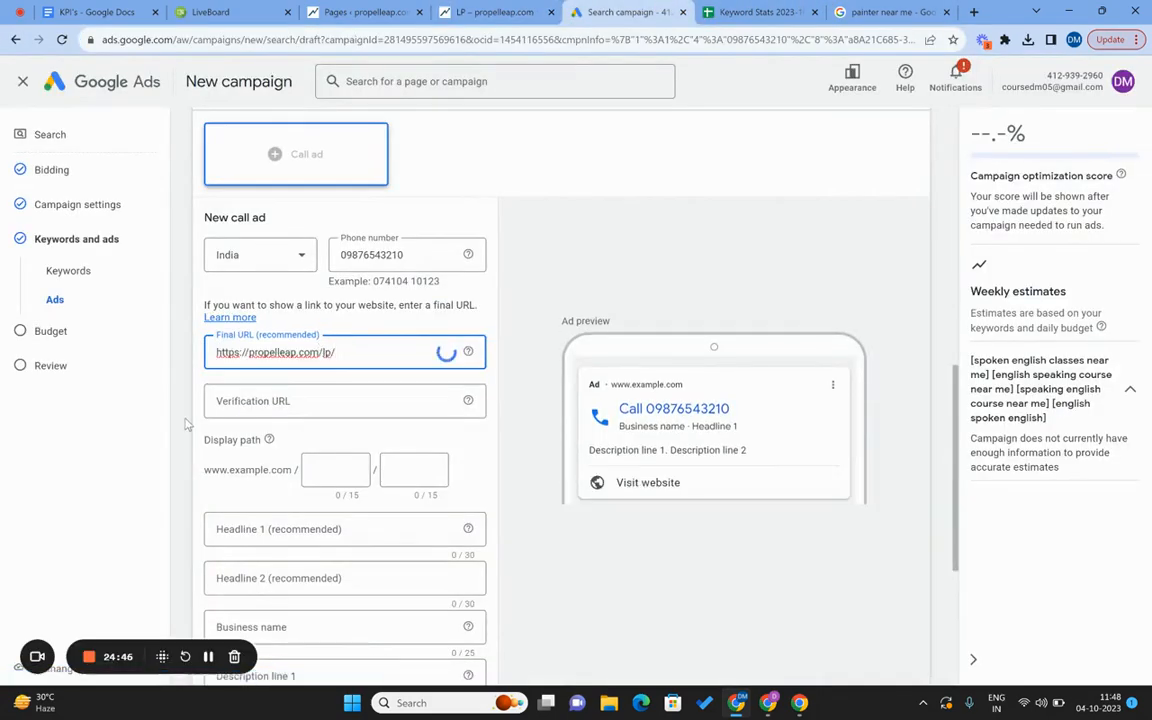
{"action": "scroll", "coordinate": [180, 400], "scroll_direction": "down", "scroll_amount": 2}
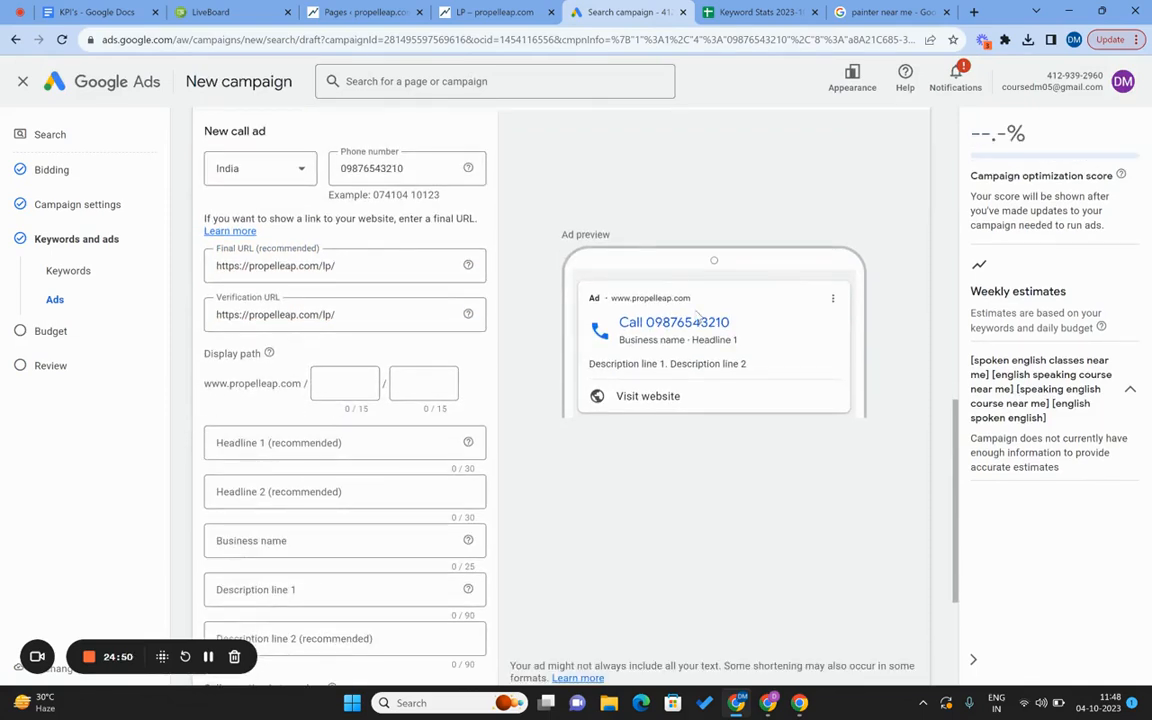
Enter display path 'spokenenglish' / 'coaching' for the call ad.
{"action": "left_click", "coordinate": [338, 389]}
{"action": "type", "text": "spokene"}
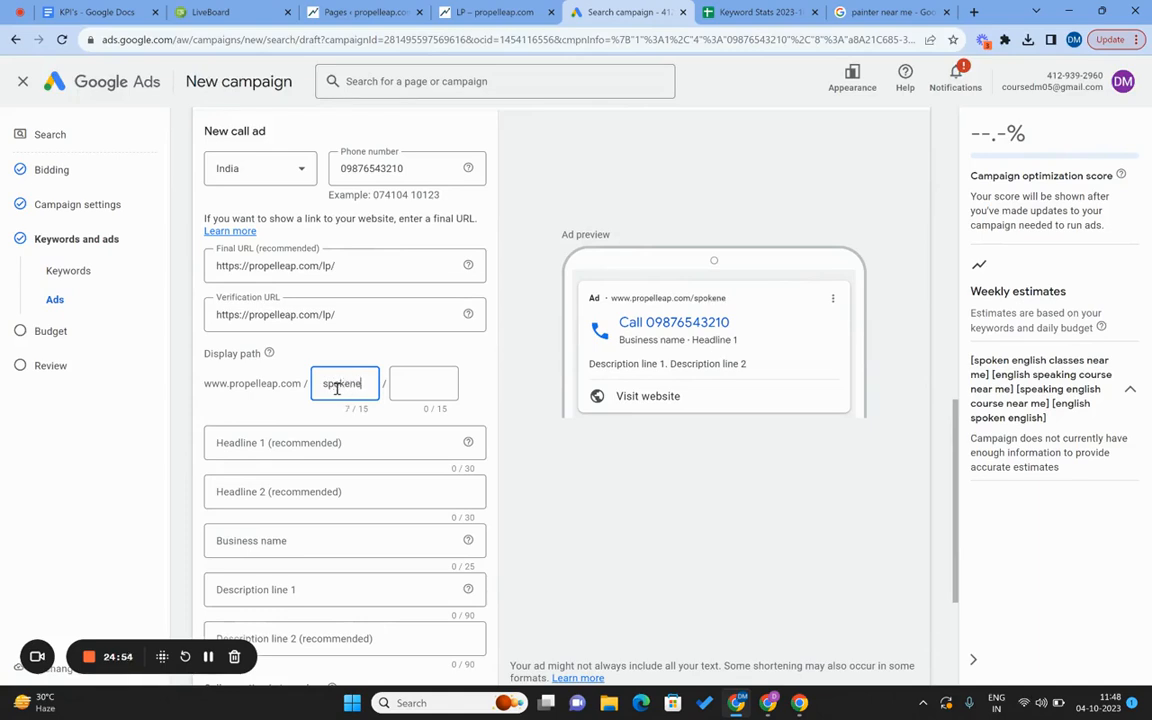
{"action": "type", "text": "nglish"}
{"action": "key", "text": "Tab"}
{"action": "type", "text": "coaching"}
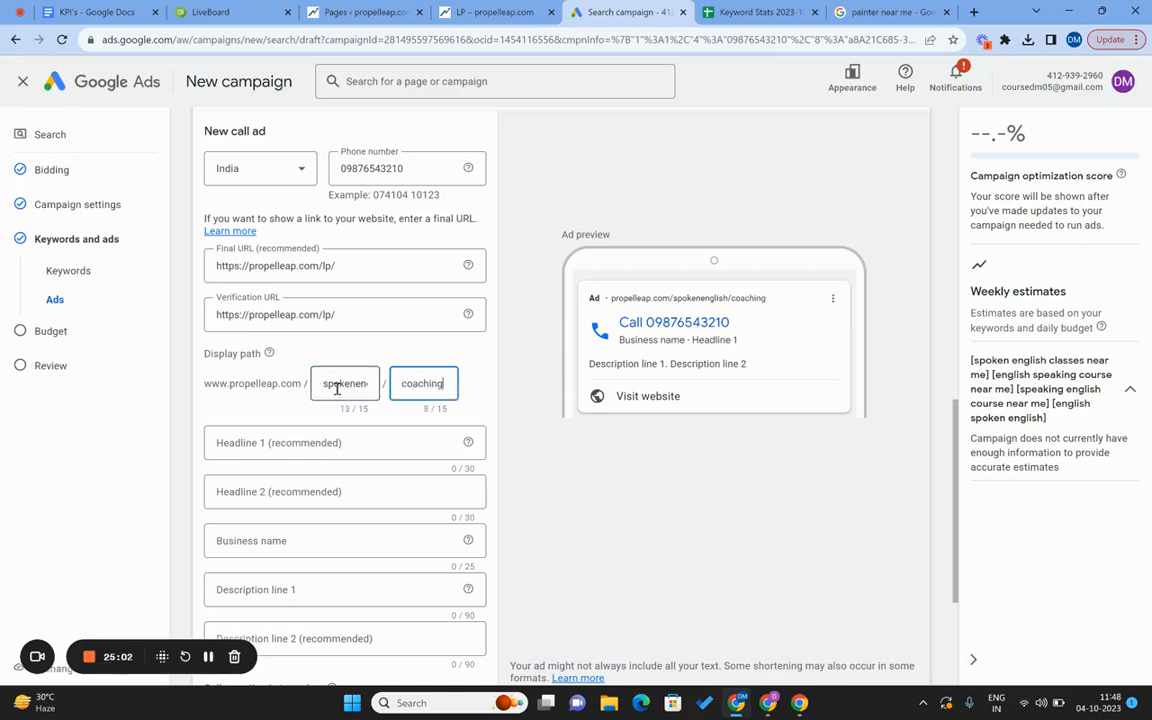
{"action": "left_click", "coordinate": [748, 312]}
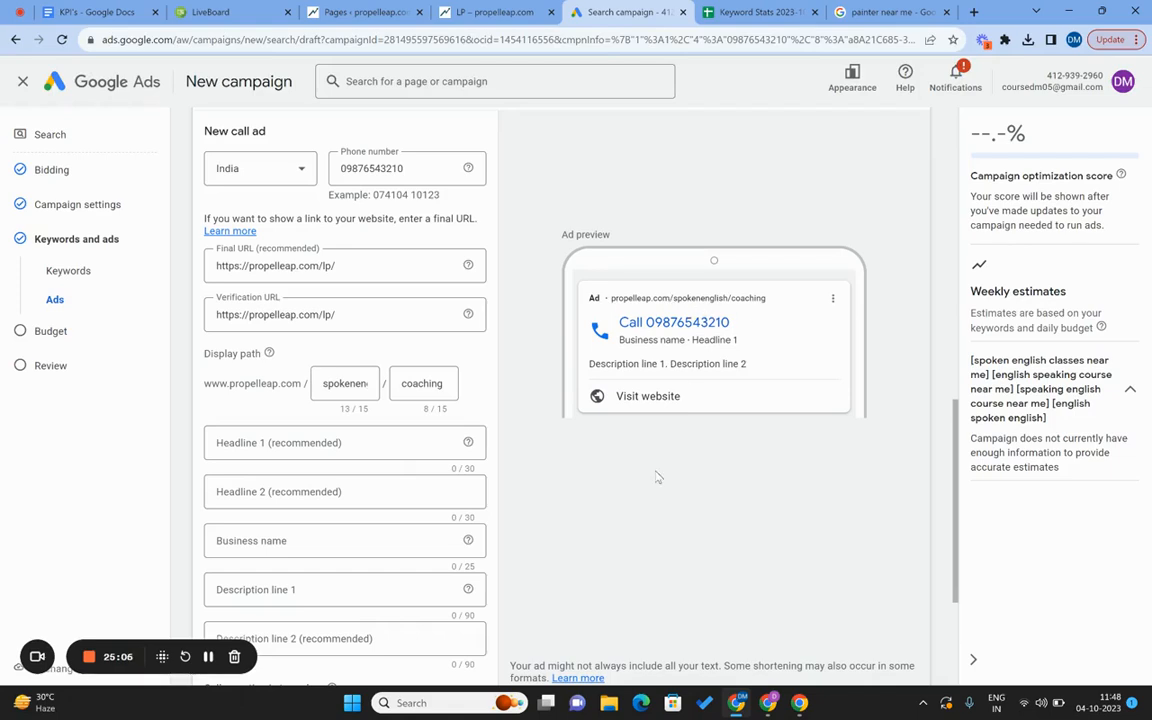
{"action": "scroll", "coordinate": [645, 500], "scroll_direction": "down", "scroll_amount": 1}
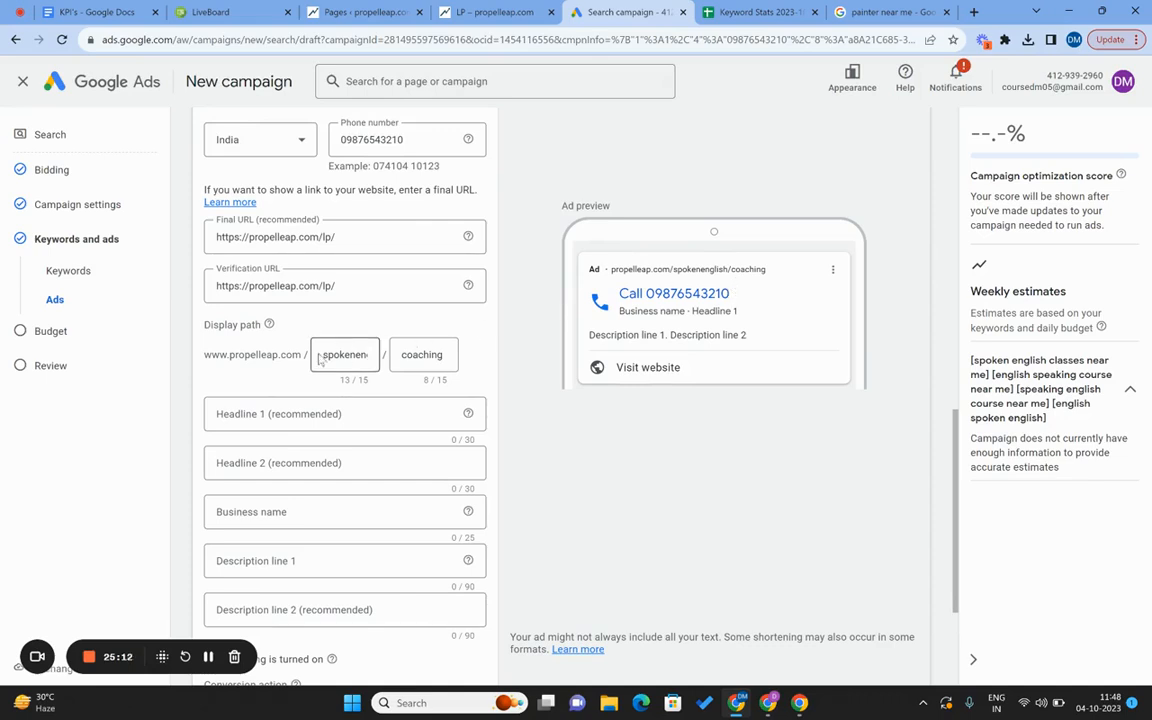
{"action": "scroll", "coordinate": [305, 380], "scroll_direction": "down", "scroll_amount": 1}
{"action": "scroll", "coordinate": [307, 380], "scroll_direction": "down", "scroll_amount": 3}
{"action": "scroll", "coordinate": [309, 386], "scroll_direction": "up", "scroll_amount": 2}
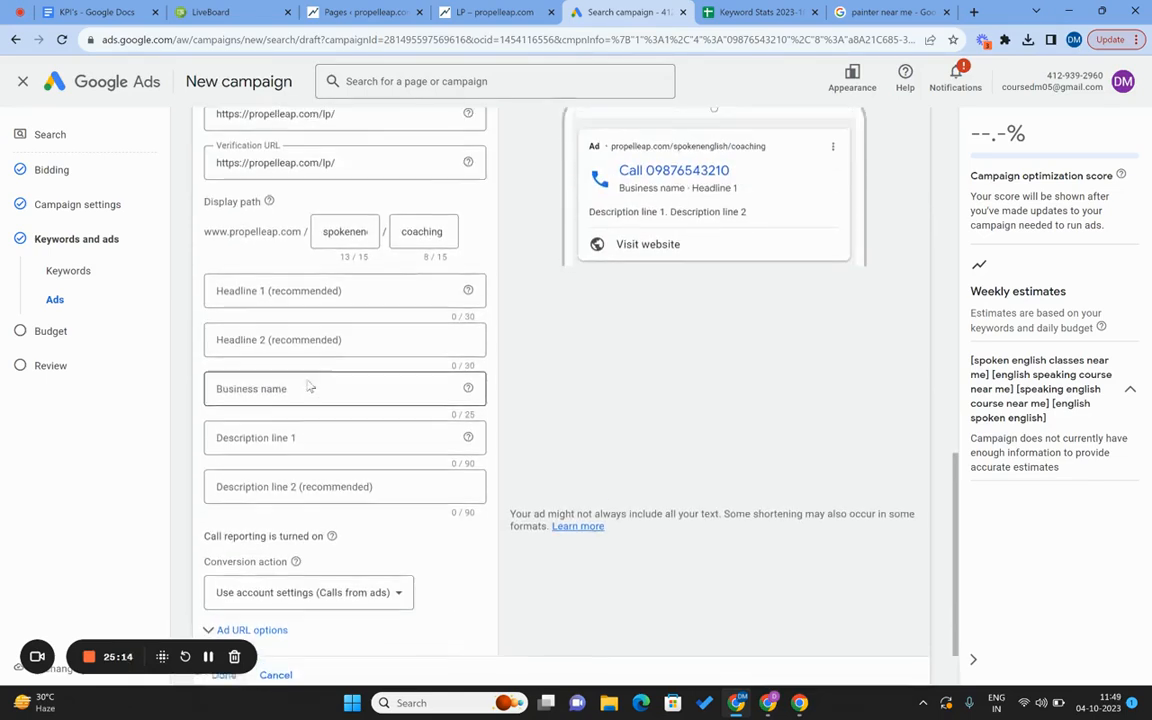
{"action": "left_click", "coordinate": [332, 318]}
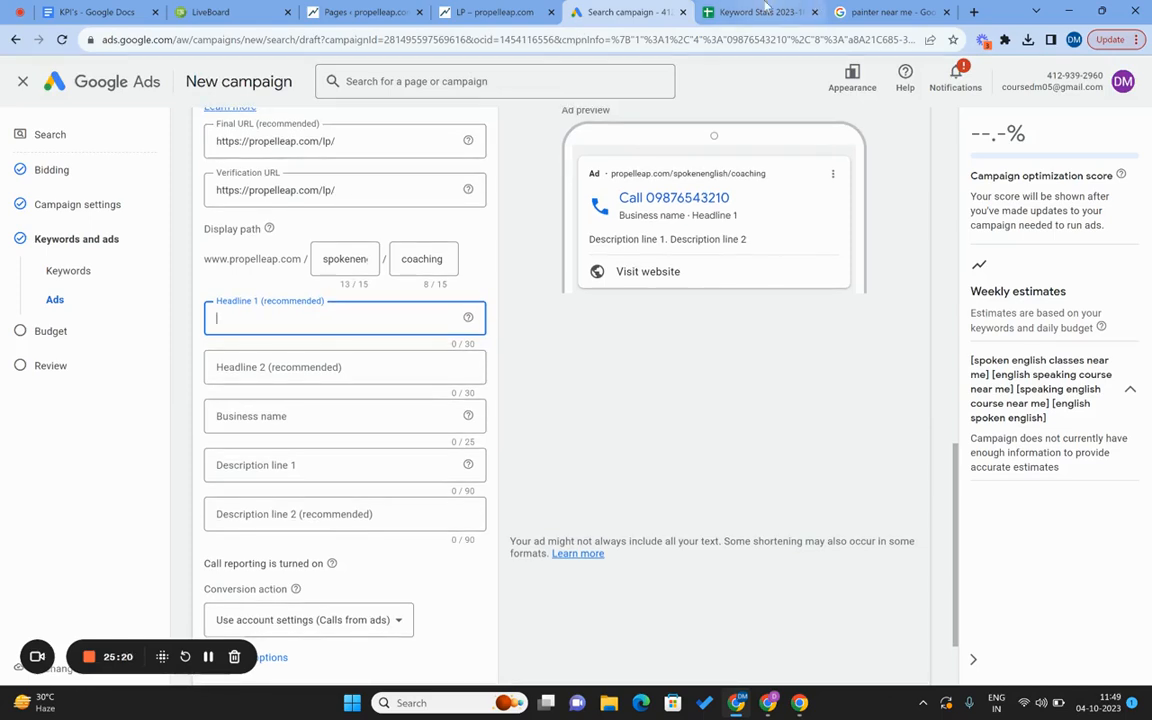
Write headlines 'Best spoken english classes' and 'Speak english fluently'.
{"action": "left_click", "coordinate": [762, 11]}
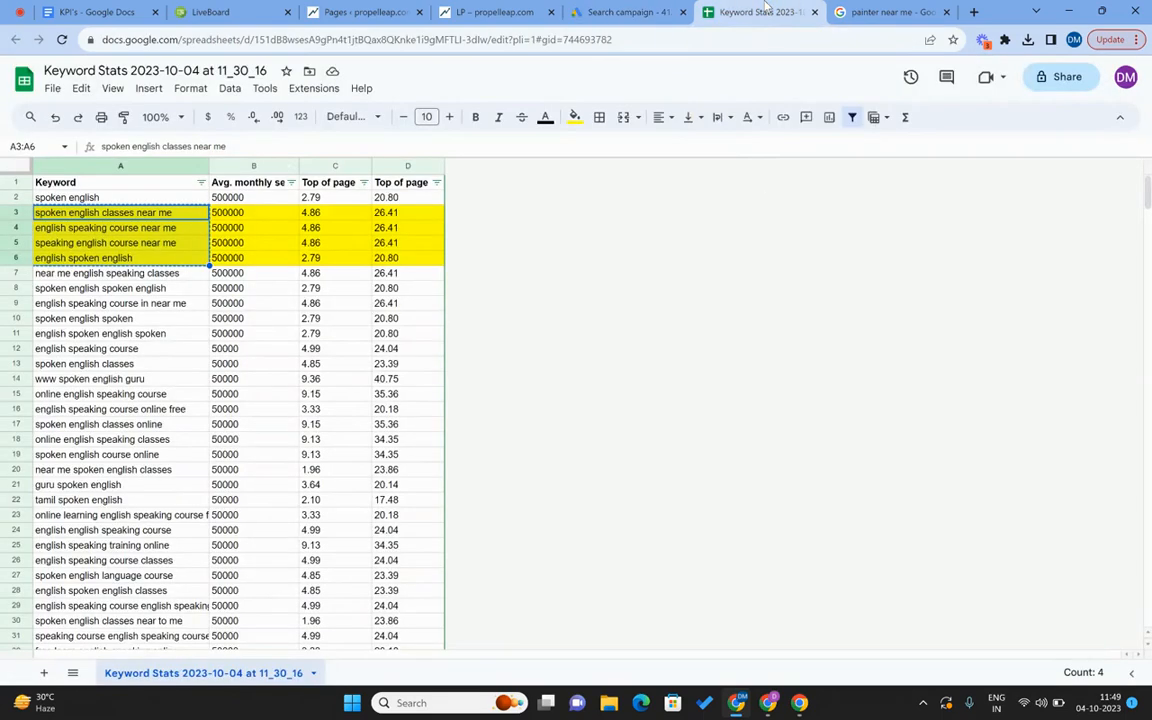
{"action": "left_click", "coordinate": [128, 212]}
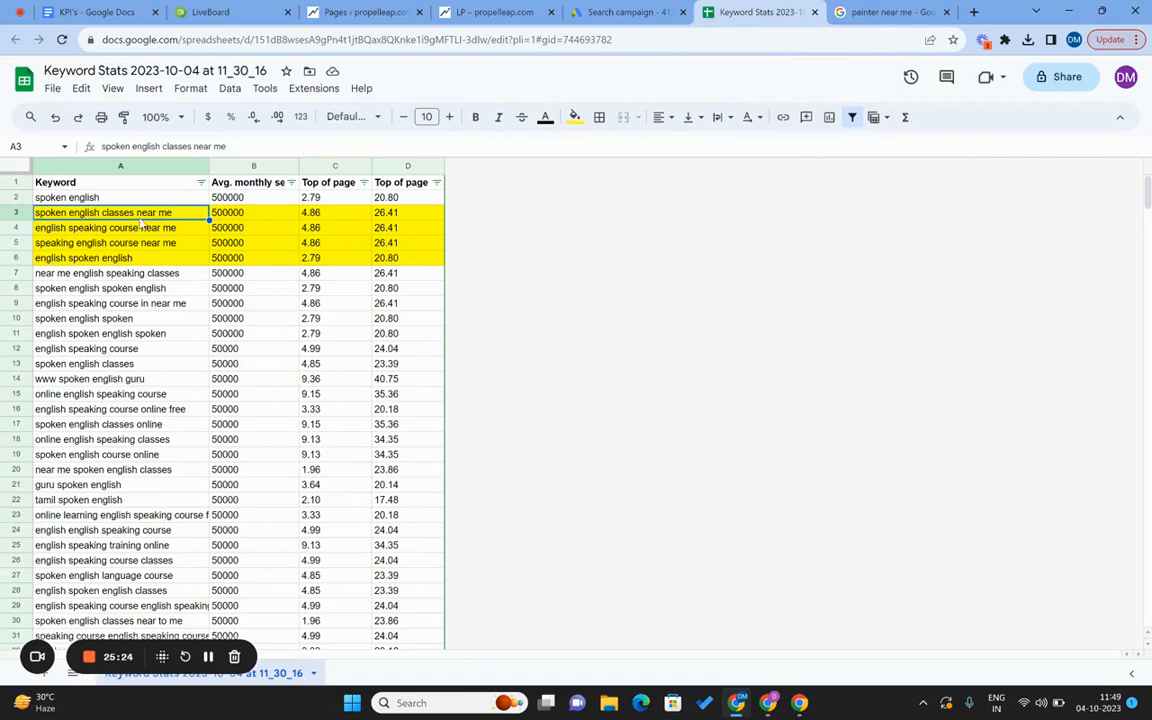
{"action": "left_click", "coordinate": [610, 11]}
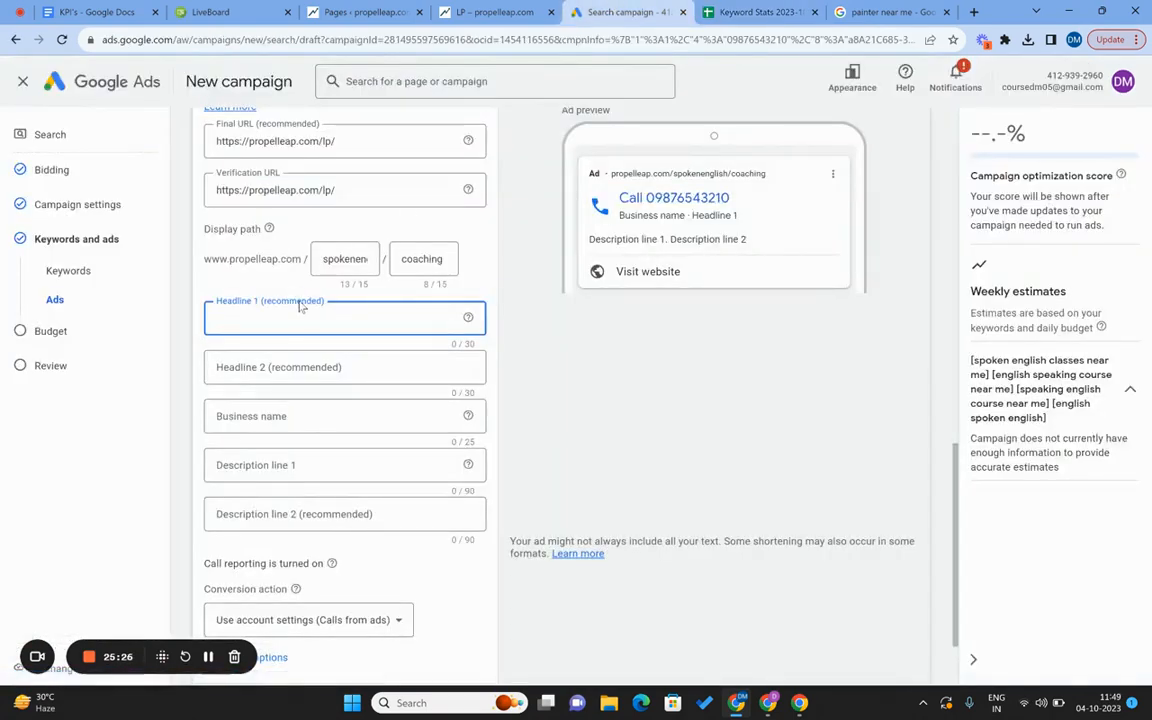
{"action": "type", "text": "Best spok"}
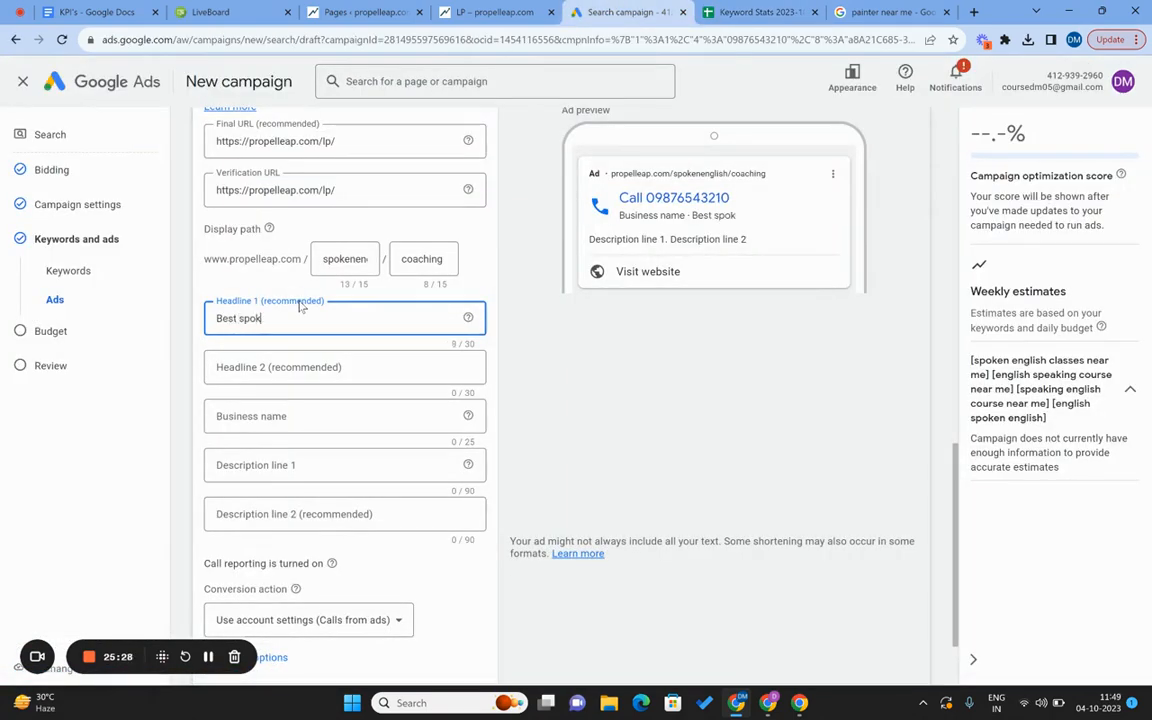
{"action": "type", "text": "en english cla"}
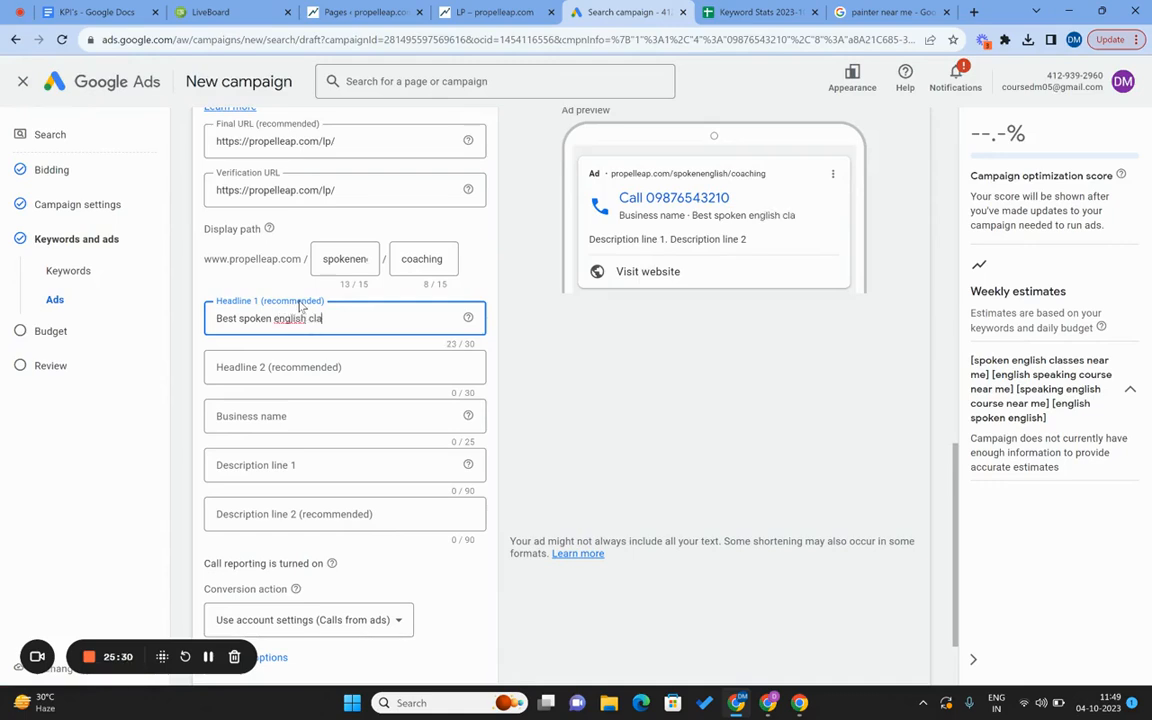
{"action": "type", "text": "sses"}
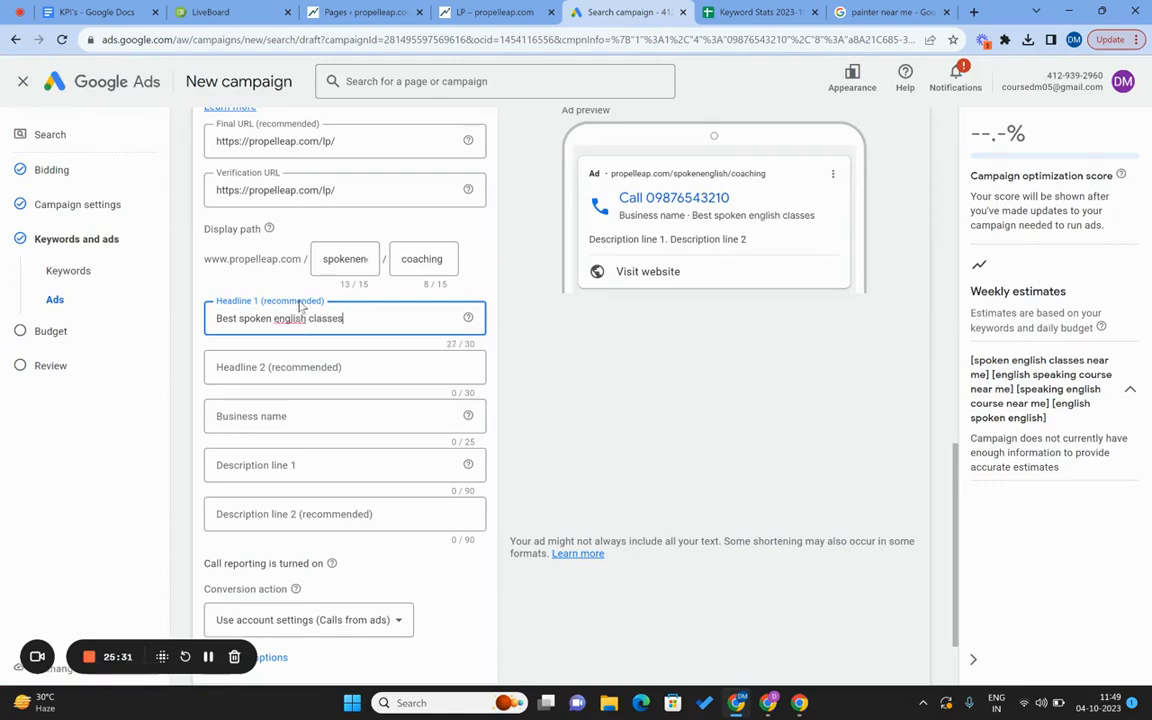
{"action": "left_click", "coordinate": [285, 367]}
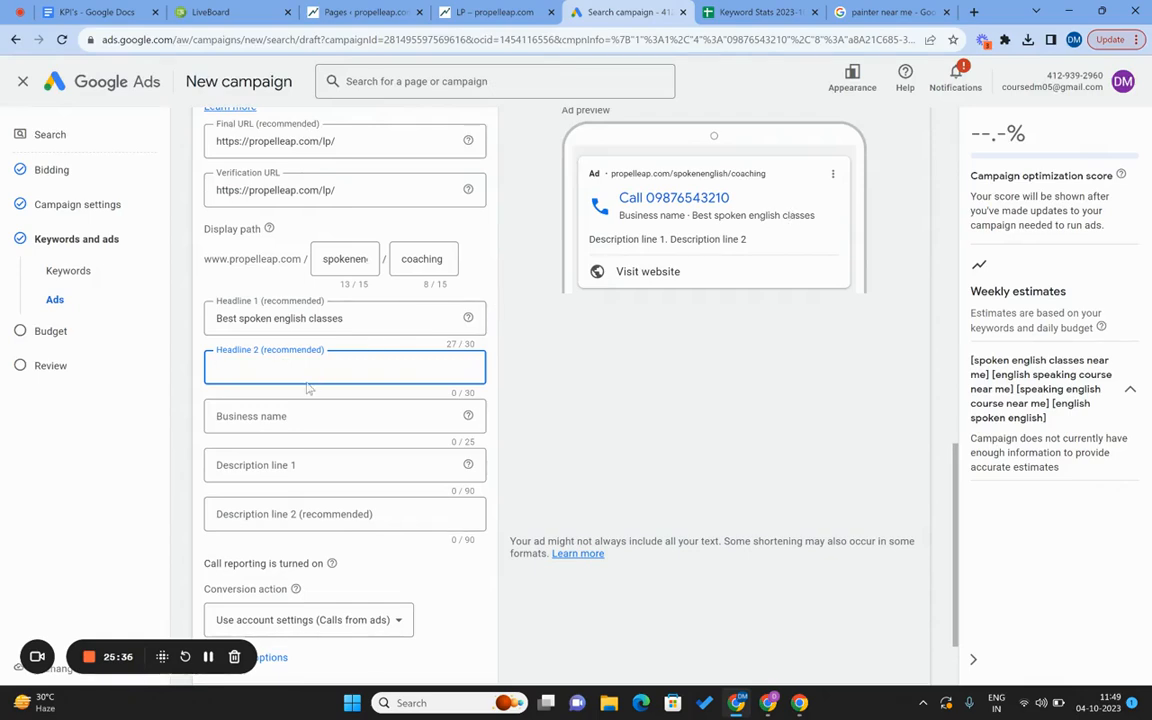
{"action": "type", "text": "Speak english fluently"}
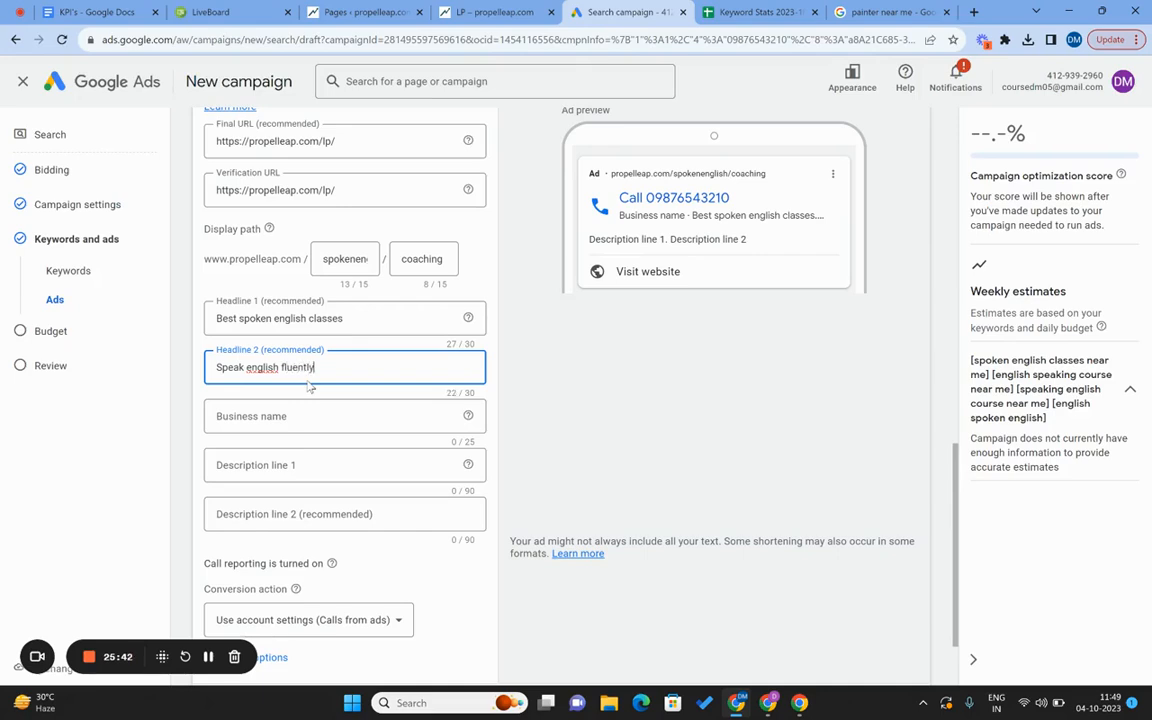
Set the business name to 'Pro English Coaching'.
{"action": "left_click", "coordinate": [305, 411]}
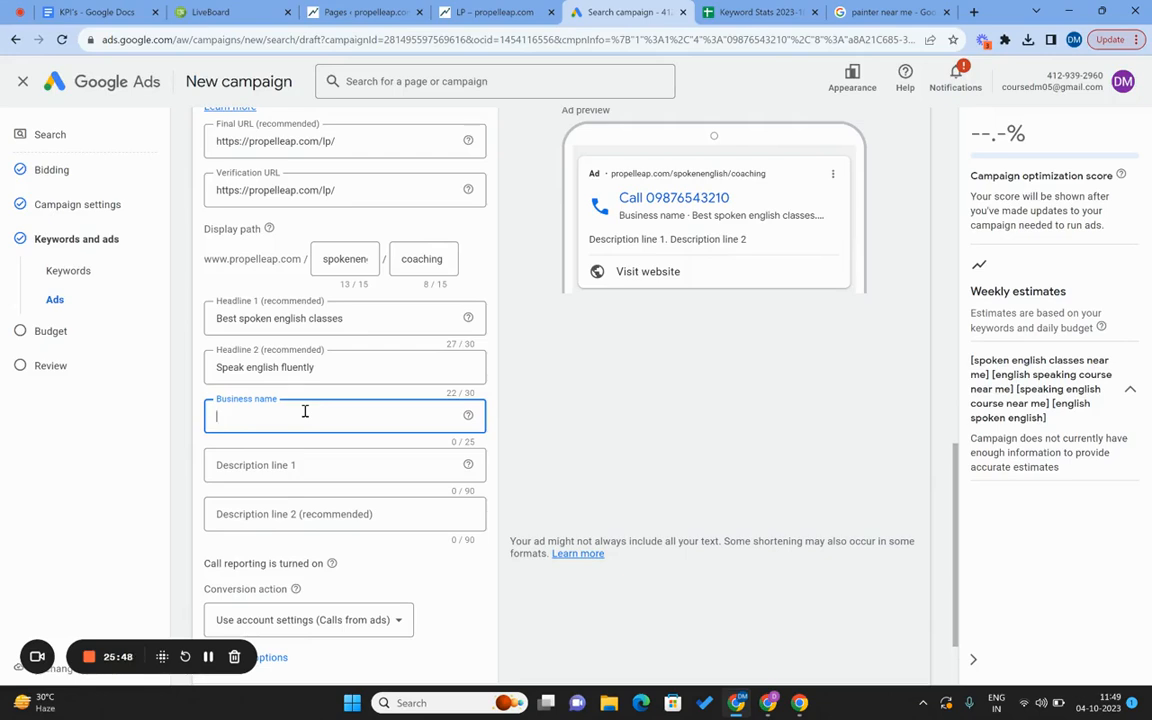
{"action": "type", "text": "Pro English"}
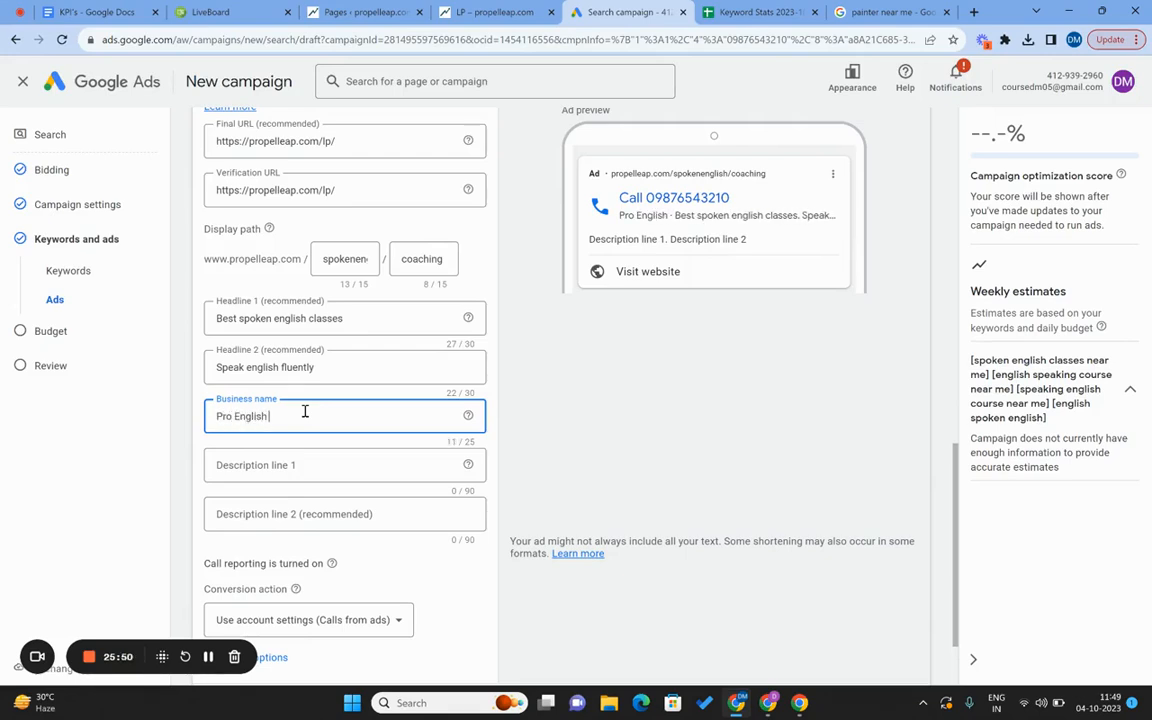
{"action": "type", "text": " Coaching"}
{"action": "scroll", "coordinate": [303, 416], "scroll_direction": "down", "scroll_amount": 1}
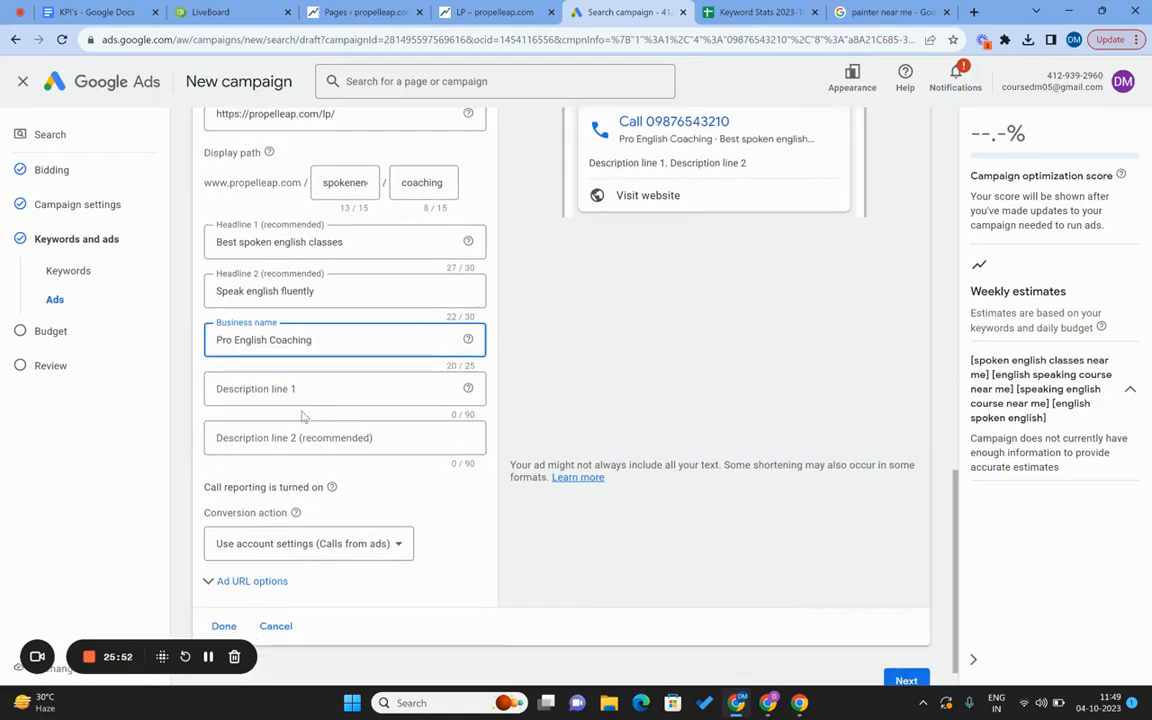
Write description line 1: 'Ready to speak english fluently? Book a free demo class today!'.
{"action": "left_click", "coordinate": [278, 387]}
{"action": "scroll", "coordinate": [665, 283], "scroll_direction": "up", "scroll_amount": 1}
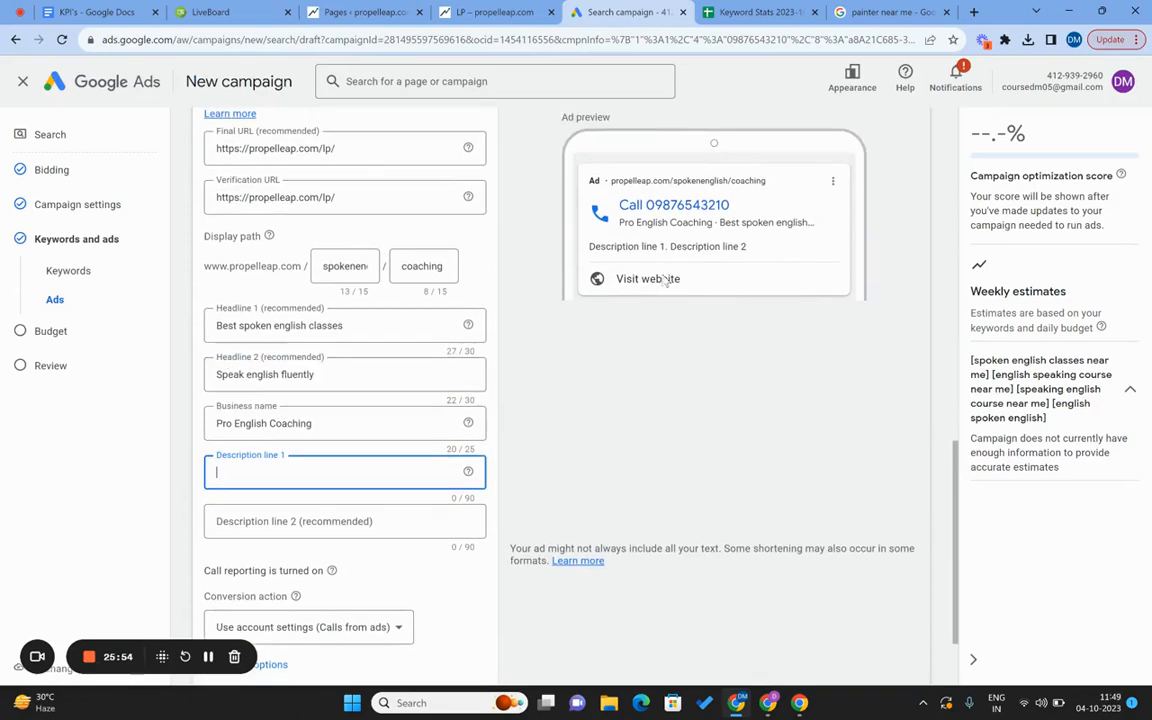
{"action": "type", "text": "R"}
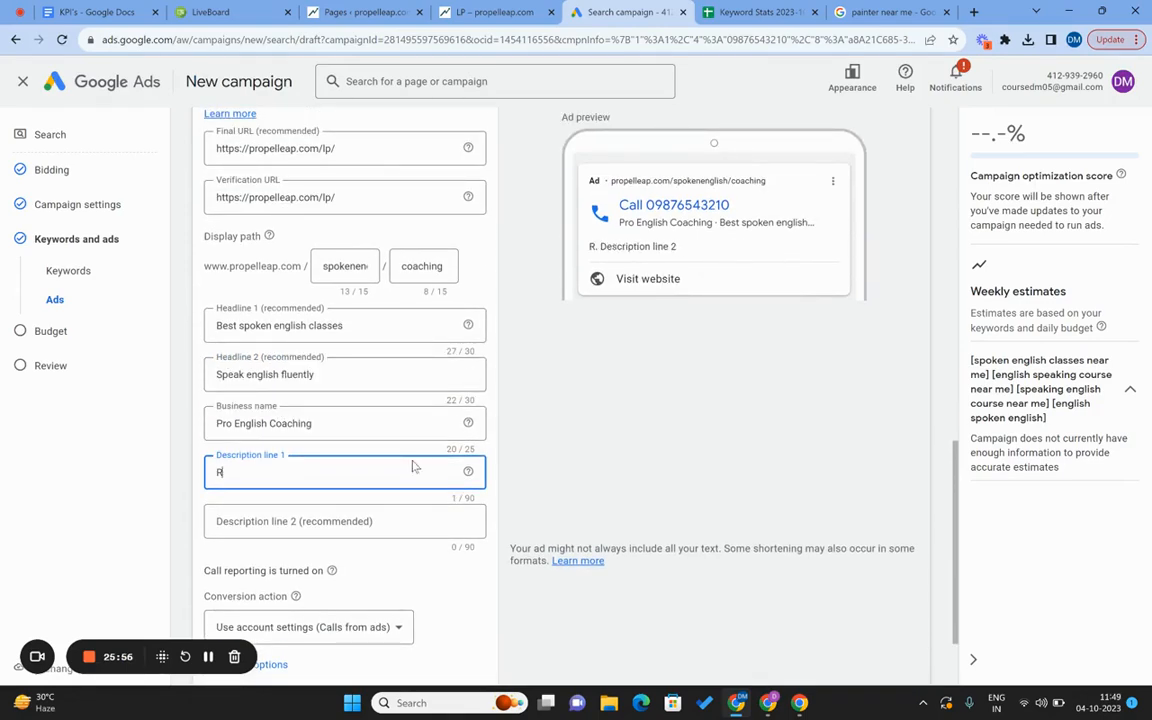
{"action": "type", "text": "eady to speak ee"}
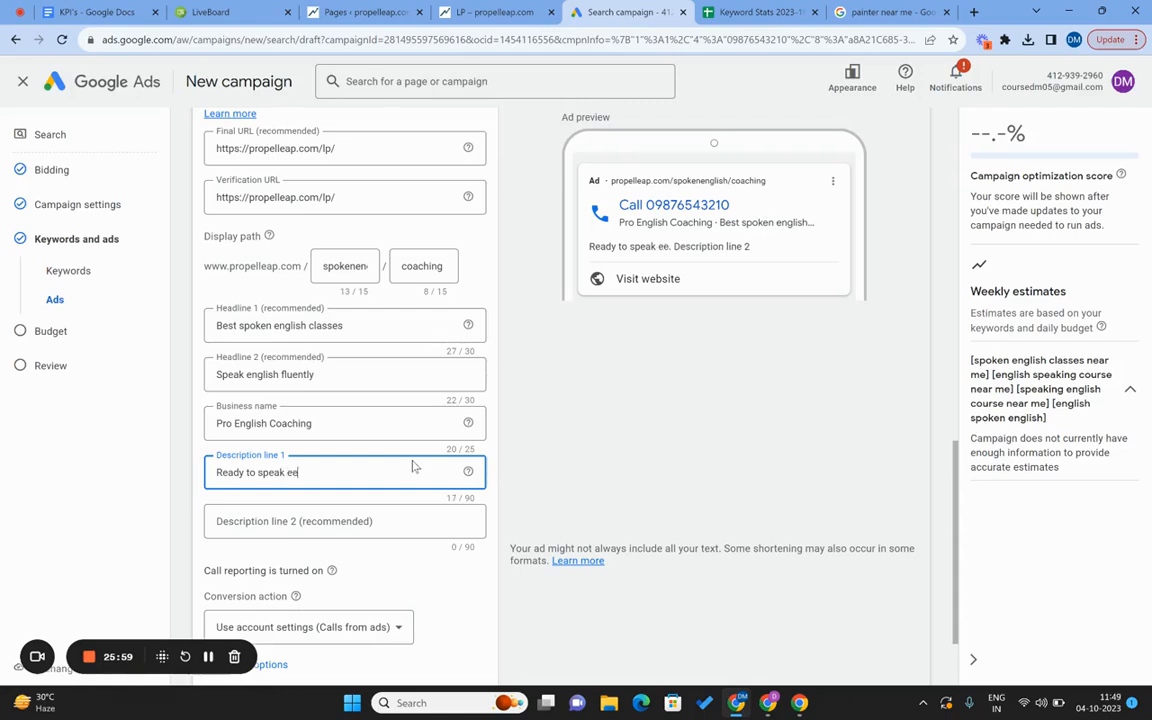
{"action": "key", "text": "BackSpace"}
{"action": "type", "text": "nglish flu"}
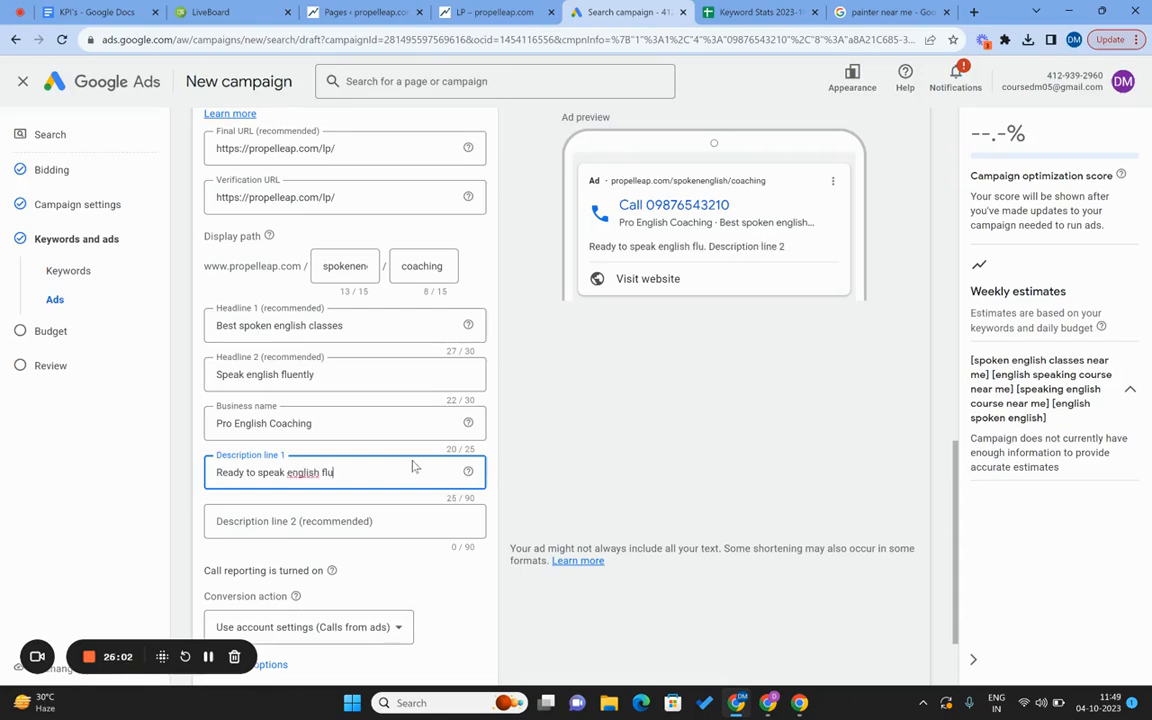
{"action": "type", "text": "ently? B"}
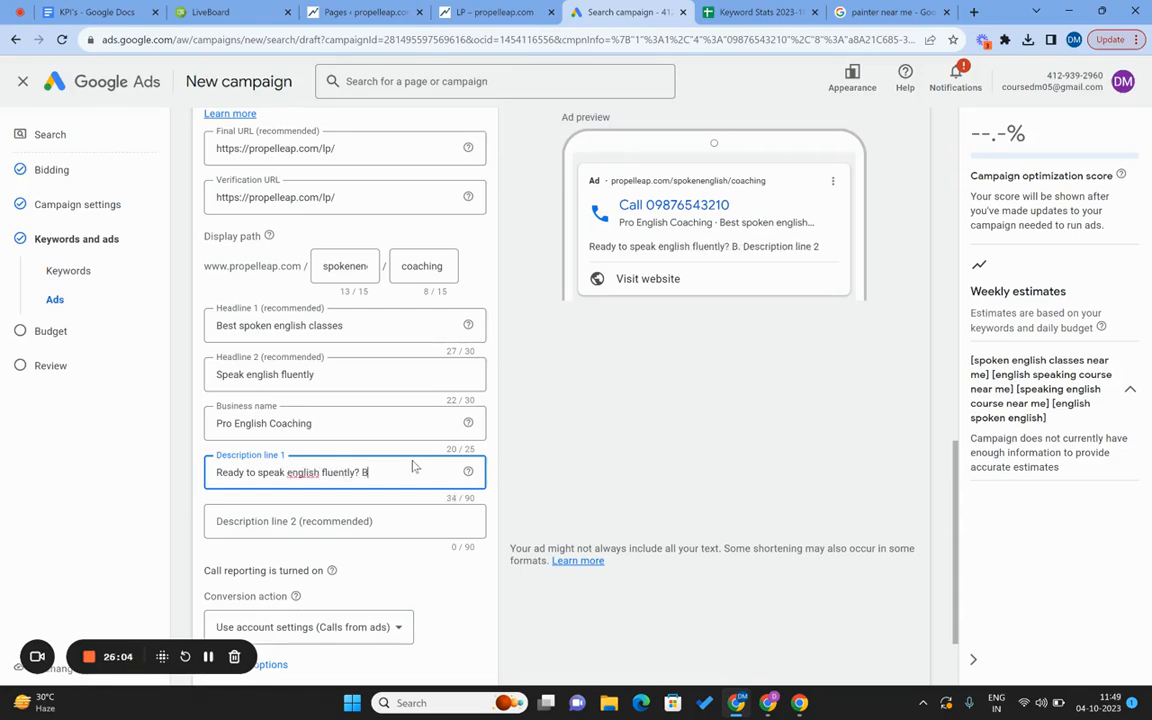
{"action": "type", "text": "ook a free d"}
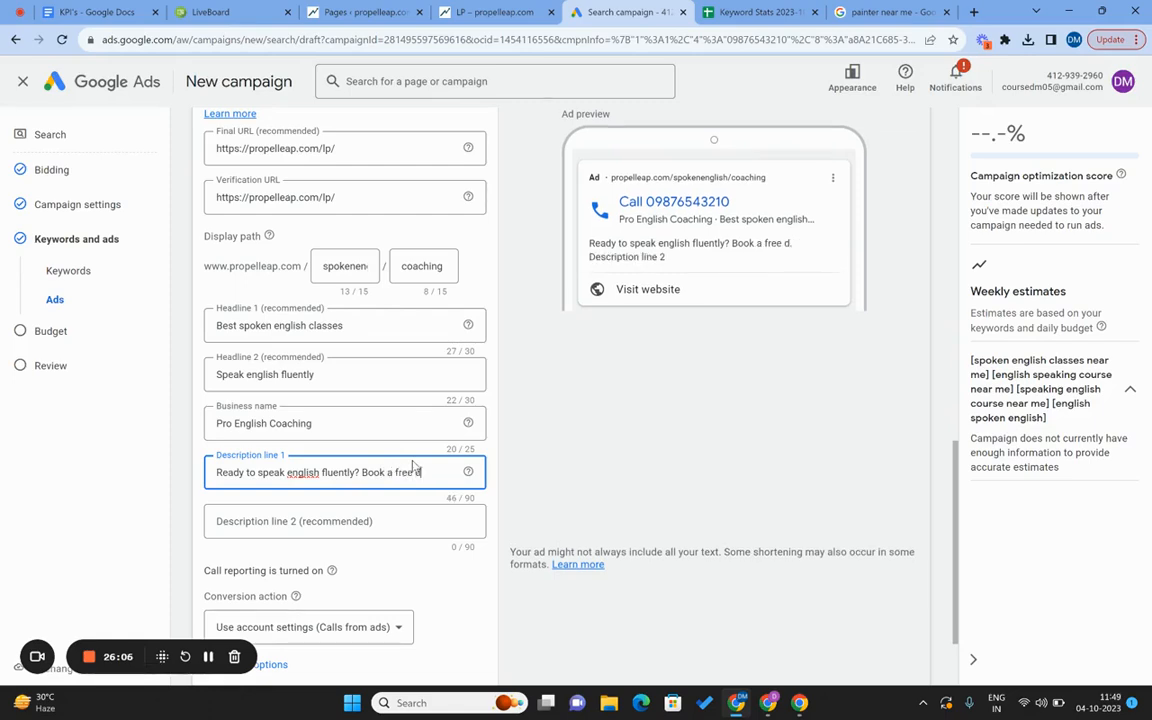
{"action": "type", "text": "emo class todat"}
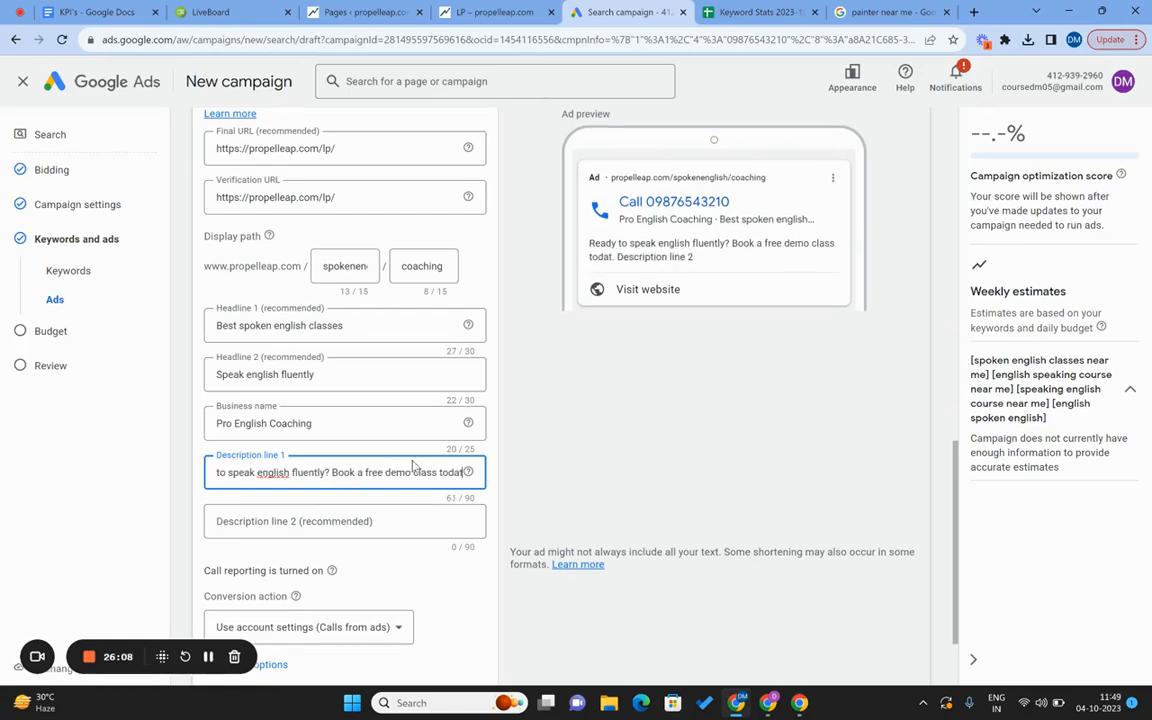
{"action": "key", "text": "BackSpace"}
{"action": "type", "text": "y!"}
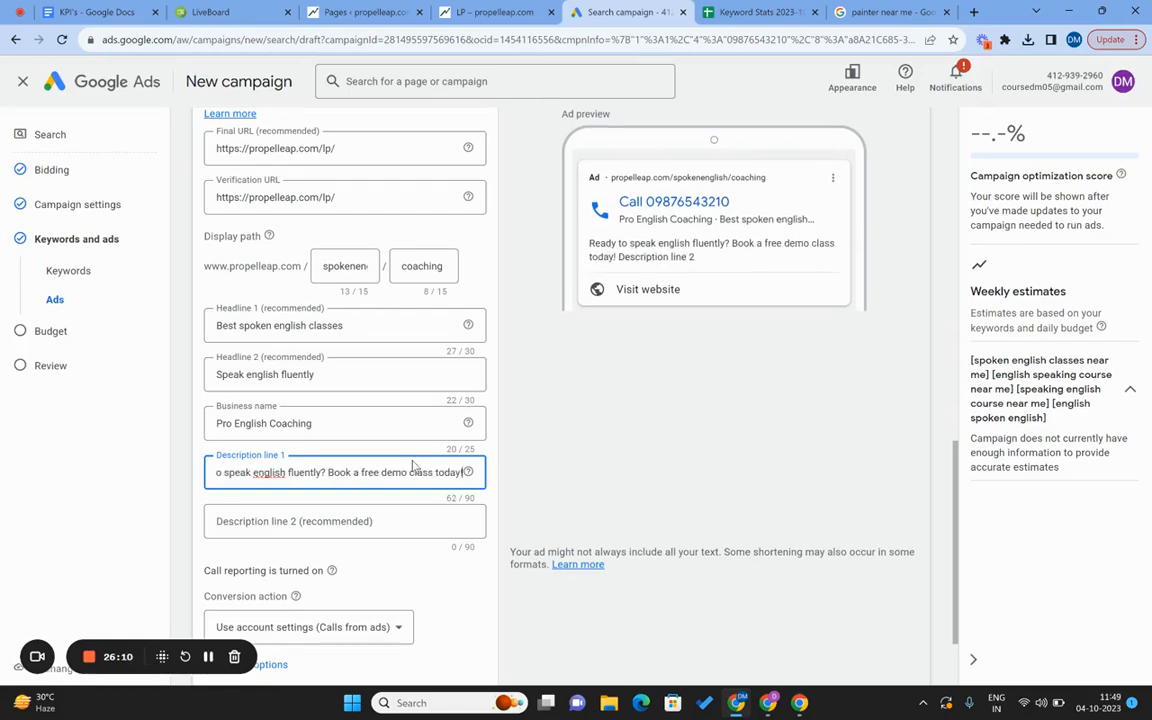
Write description line 2 about speaking English like a pro, ending 'Book a demo class with us.'.
{"action": "left_click", "coordinate": [381, 518]}
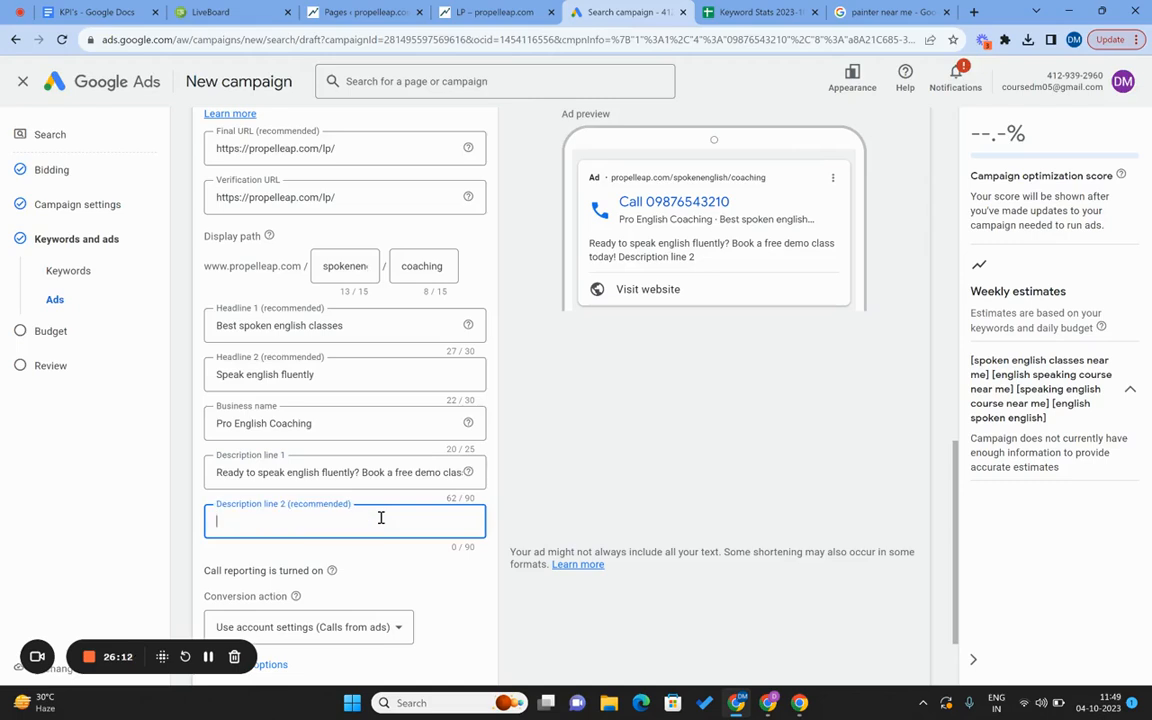
{"action": "type", "text": "Are you"}
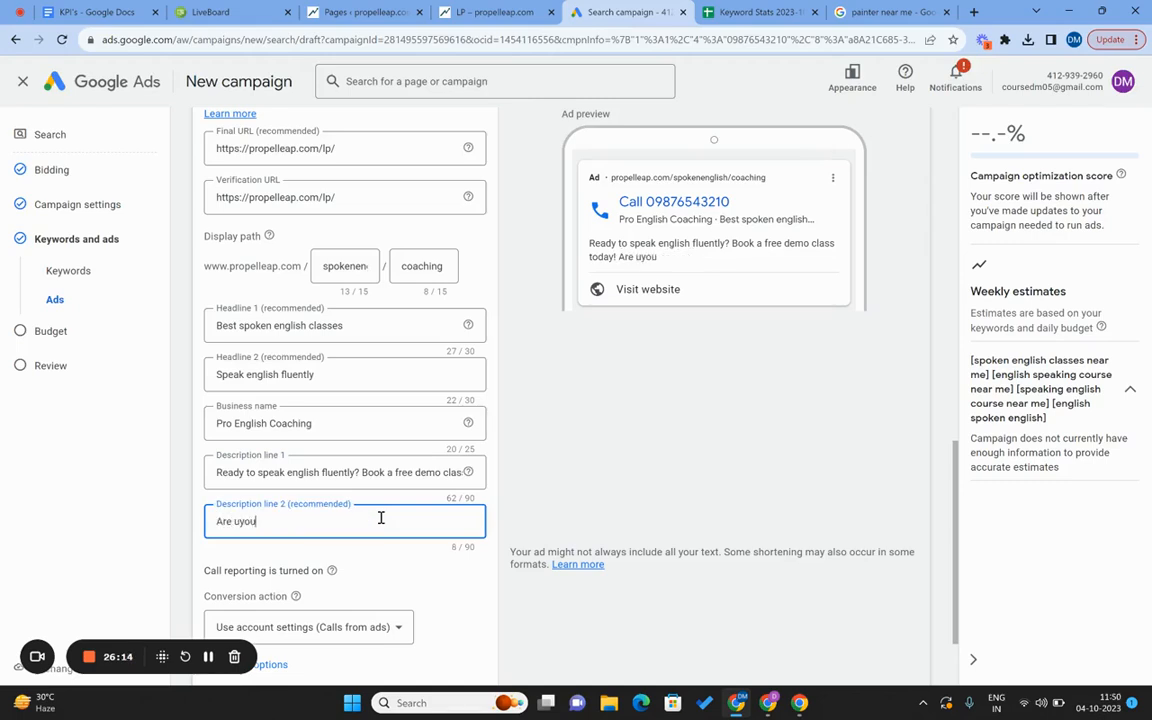
{"action": "key", "text": "BackSpace"}
{"action": "key", "text": "BackSpace"}
{"action": "key", "text": "BackSpace"}
{"action": "type", "text": "u"}
{"action": "key", "text": "BackSpace"}
{"action": "type", "text": "you ready to speak engl"}
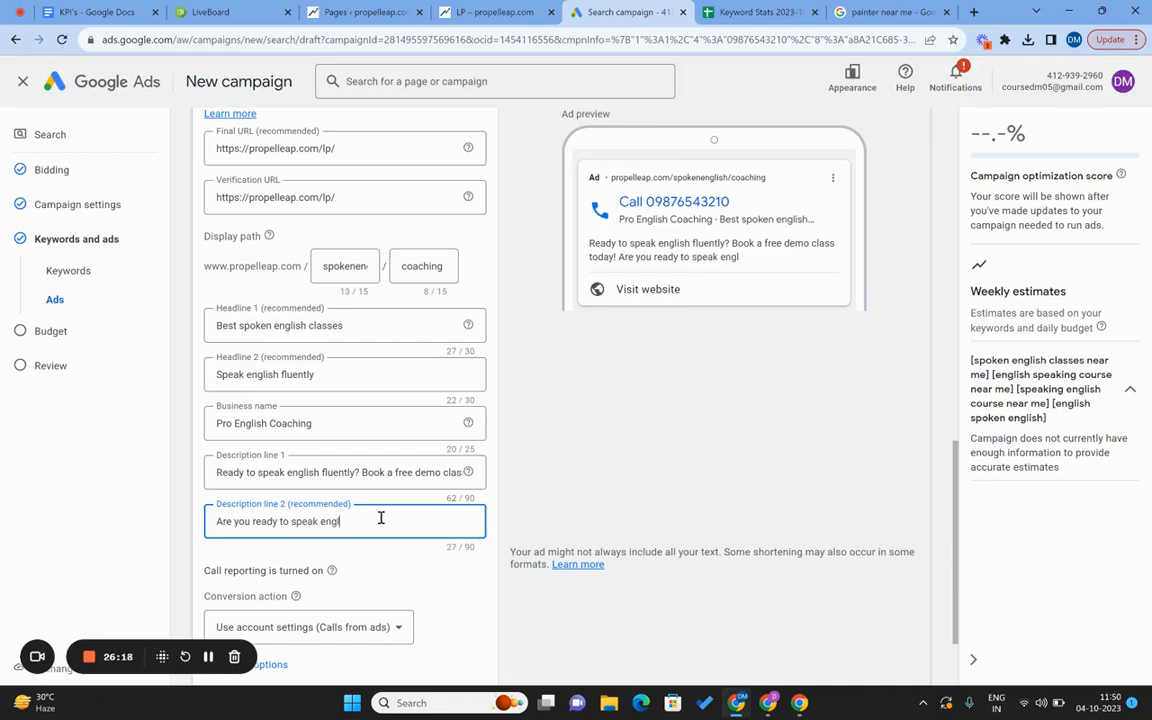
{"action": "type", "text": "ish like a pro?"}
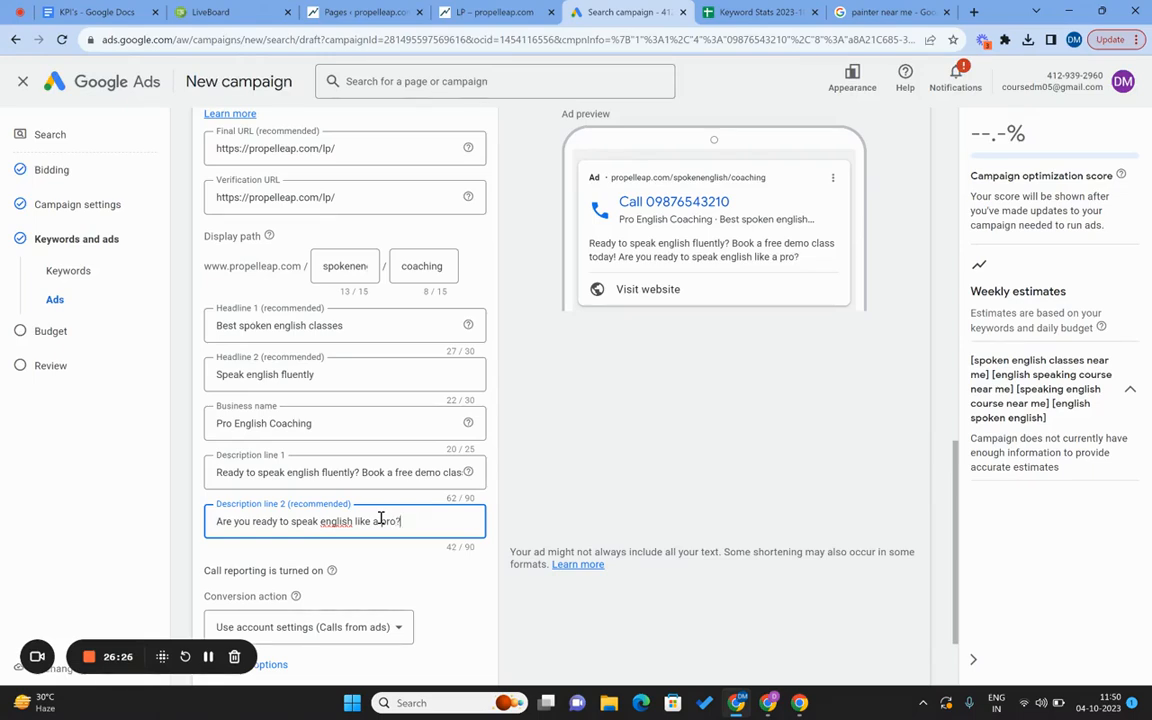
{"action": "type", "text": "Book a demo class wi"}
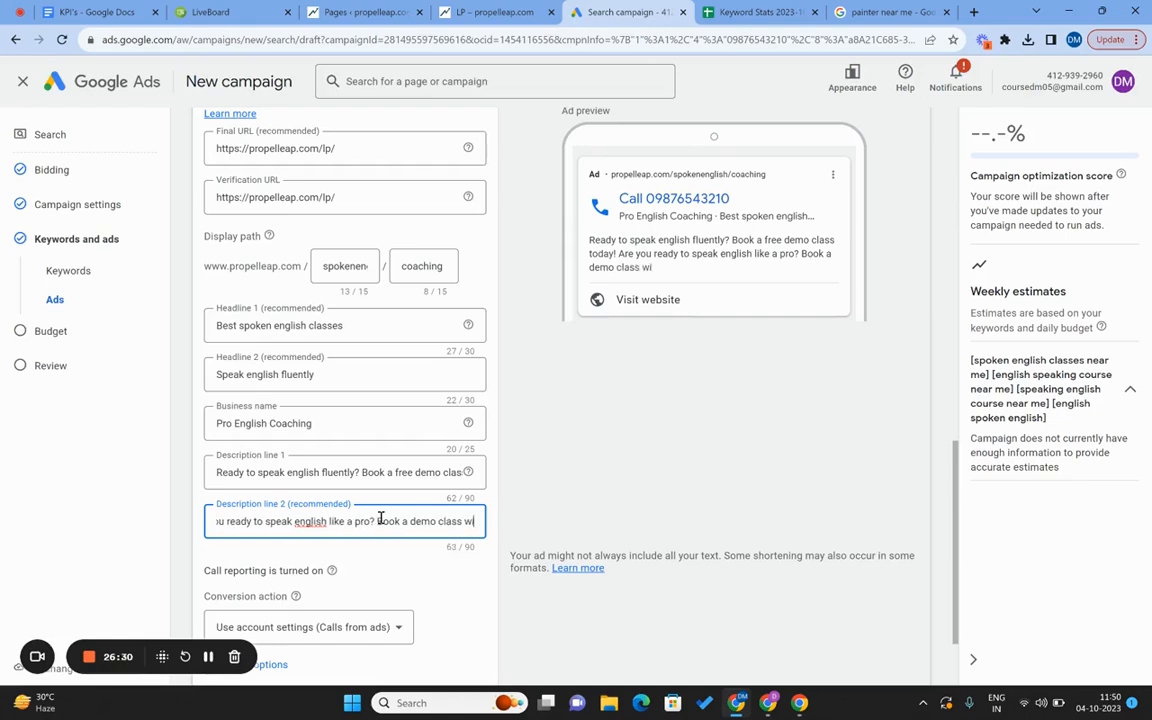
{"action": "type", "text": "th us."}
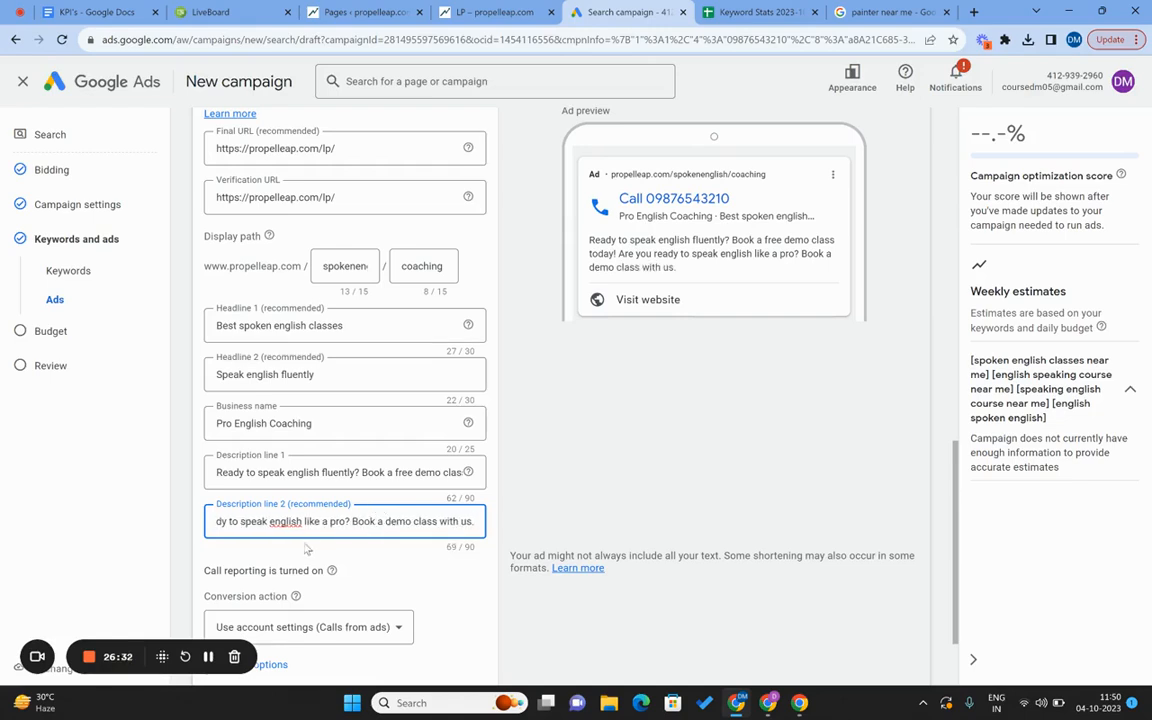
{"action": "scroll", "coordinate": [183, 553], "scroll_direction": "down", "scroll_amount": 2}
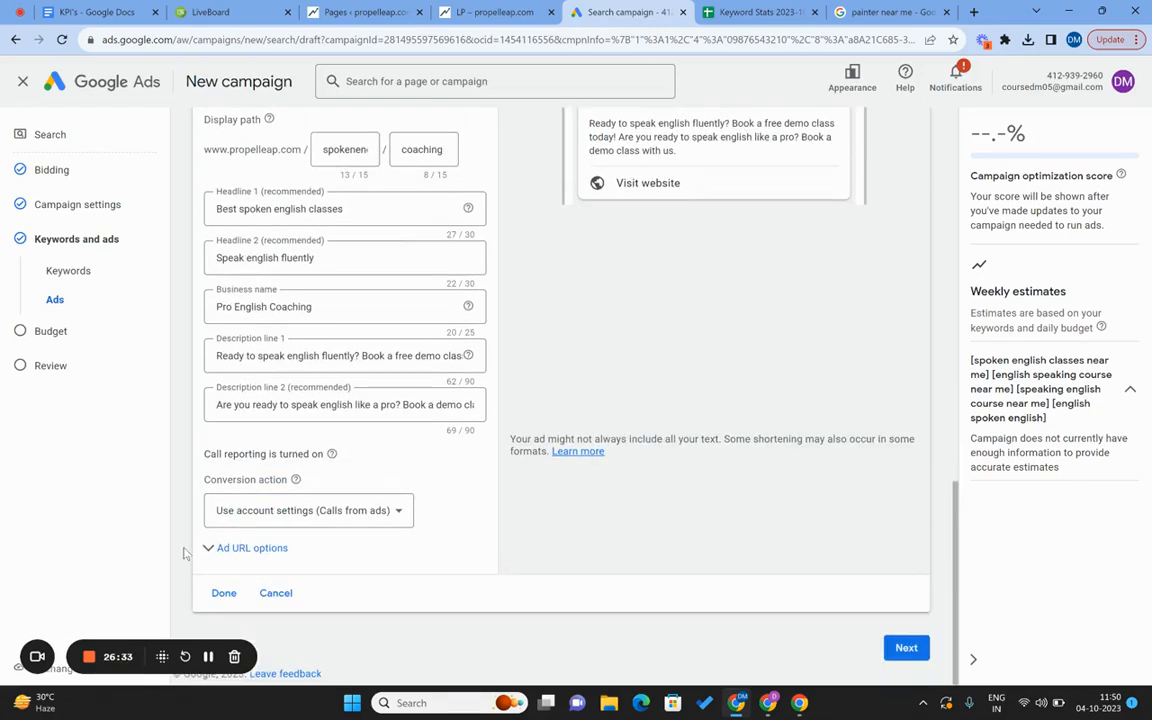
Choose 'Calls from Google Ads' as the conversion action and move on to Budget.
{"action": "left_click", "coordinate": [263, 520]}
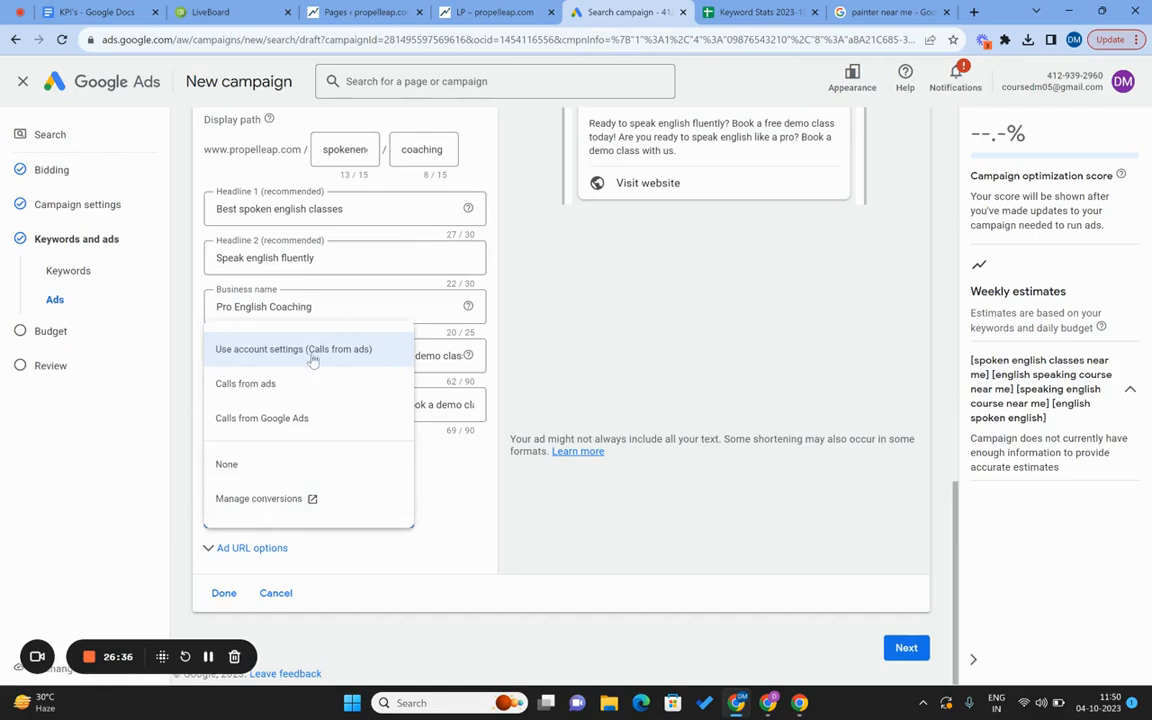
{"action": "left_click", "coordinate": [292, 419]}
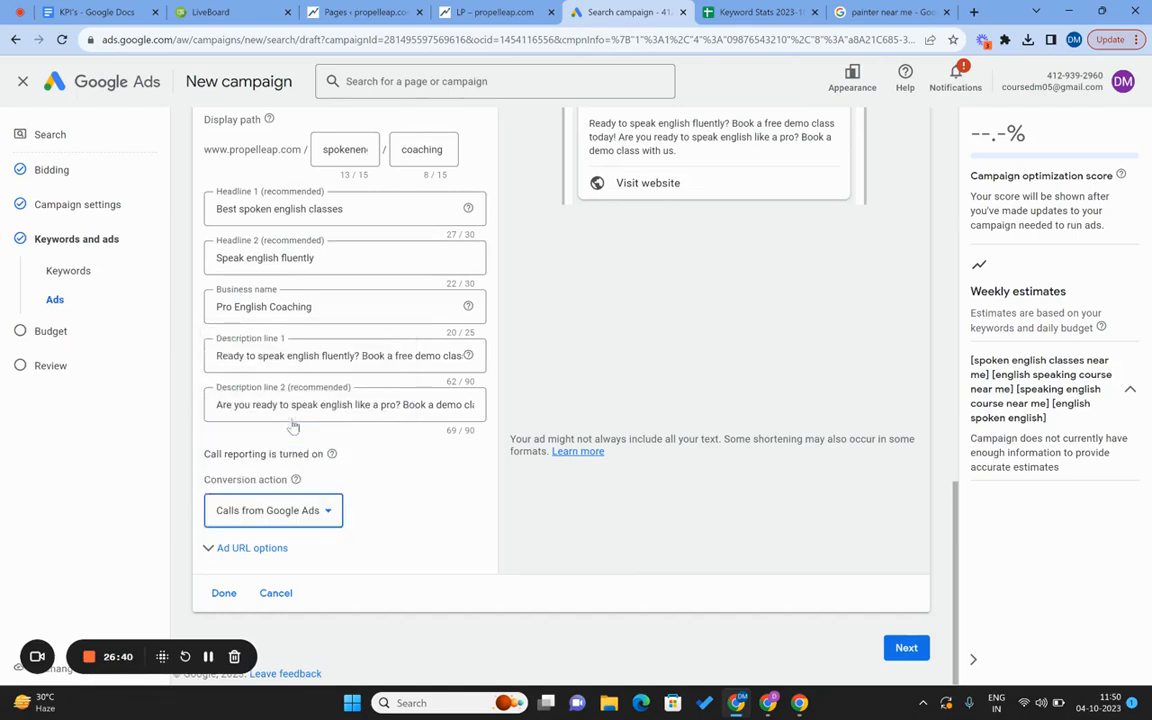
{"action": "left_click", "coordinate": [267, 512]}
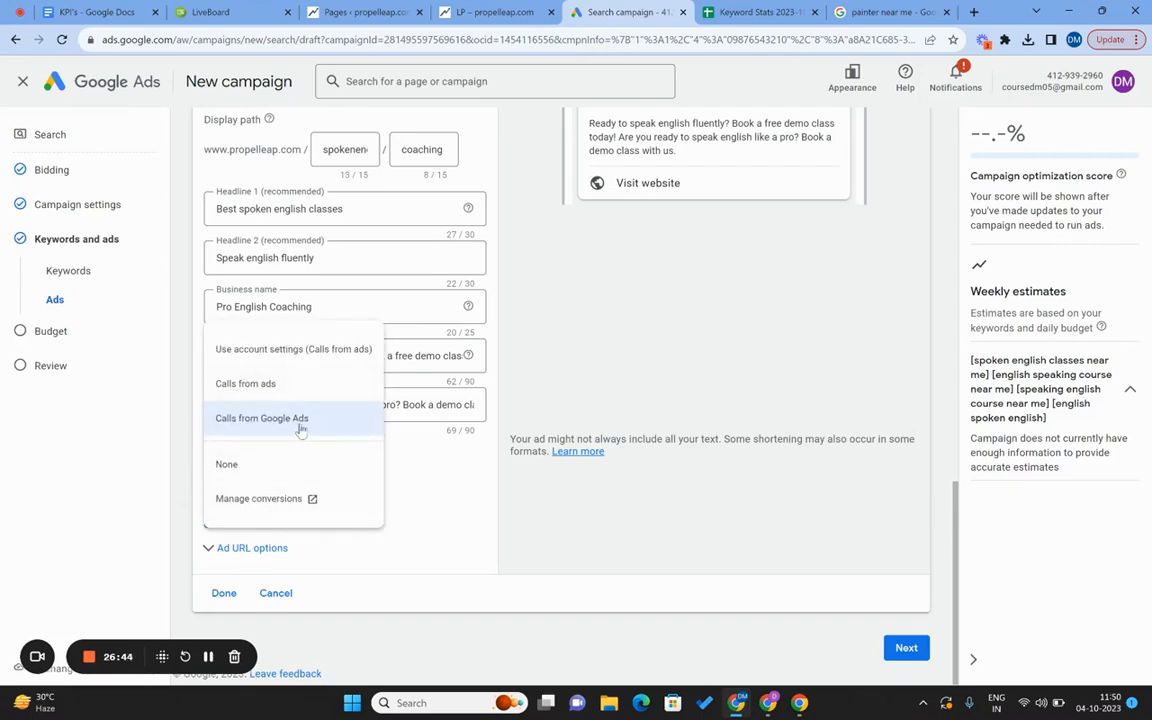
{"action": "left_click", "coordinate": [300, 427]}
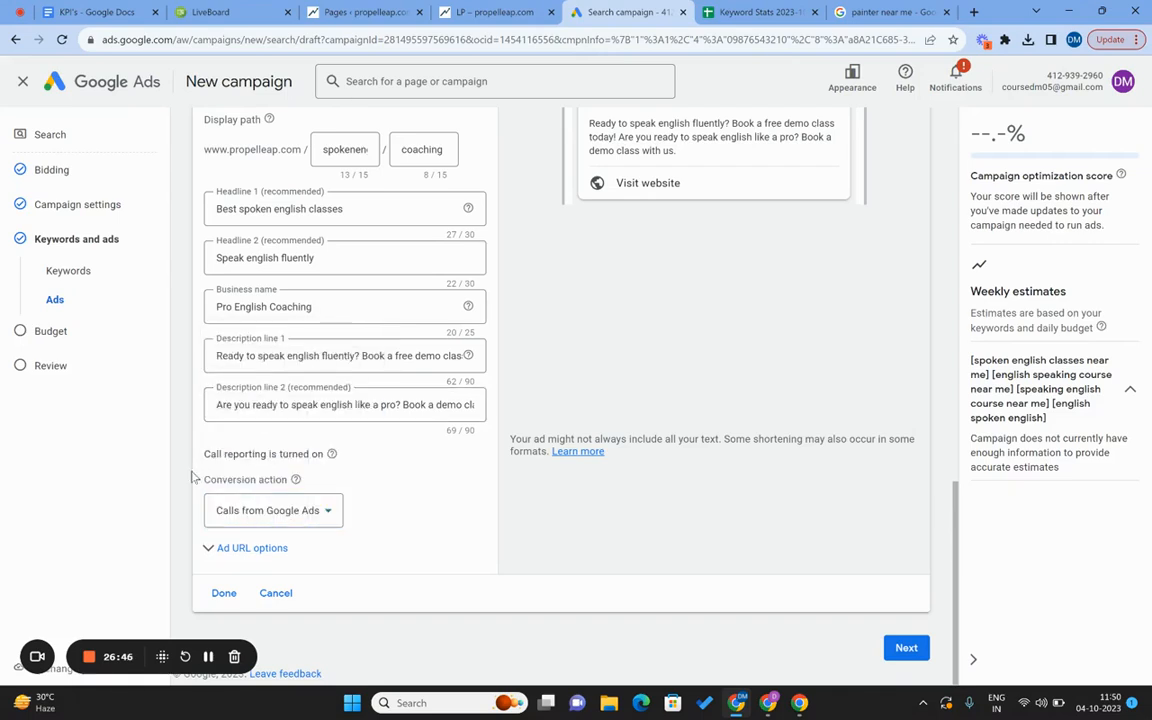
{"action": "scroll", "coordinate": [192, 476], "scroll_direction": "up", "scroll_amount": 15}
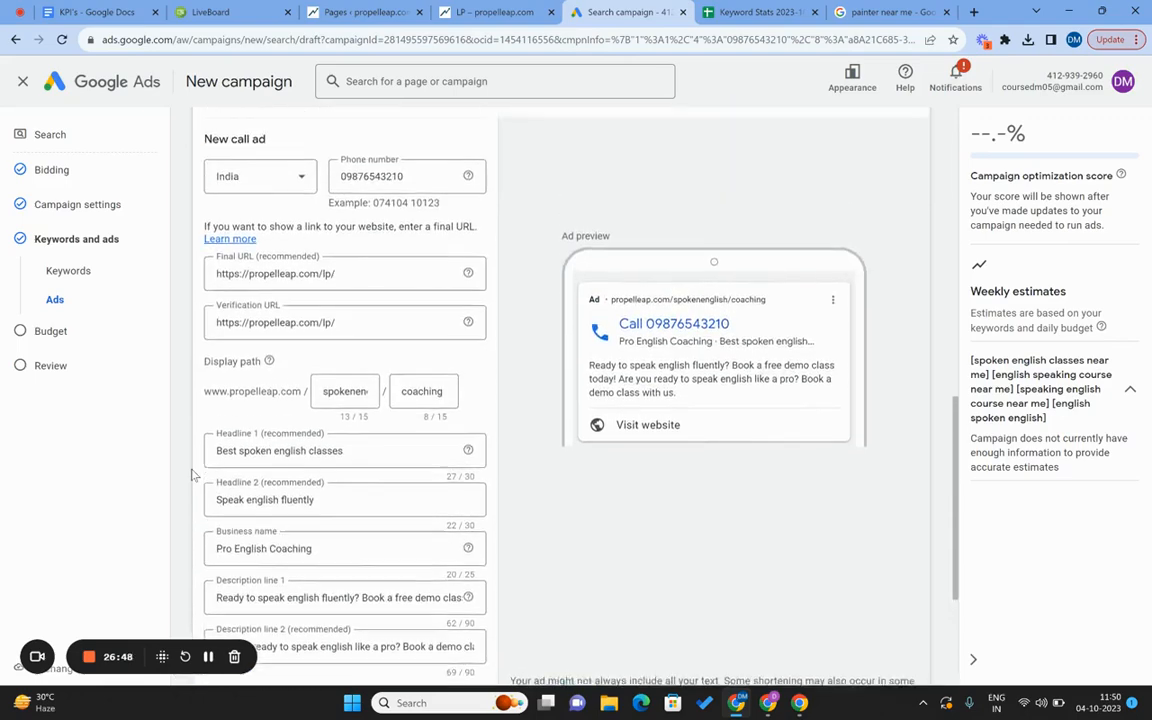
{"action": "scroll", "coordinate": [192, 476], "scroll_direction": "down", "scroll_amount": 15}
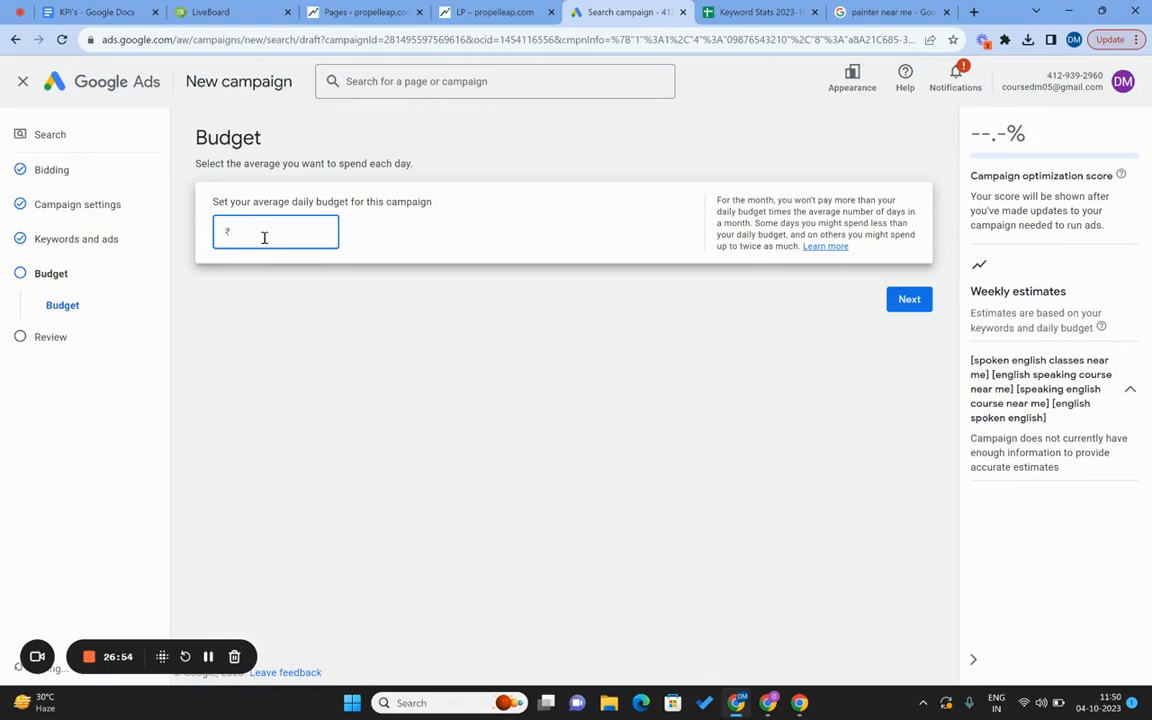
Set the campaign's average daily budget to ₹500.00 and continue to the Review page.
{"action": "type", "text": "500"}
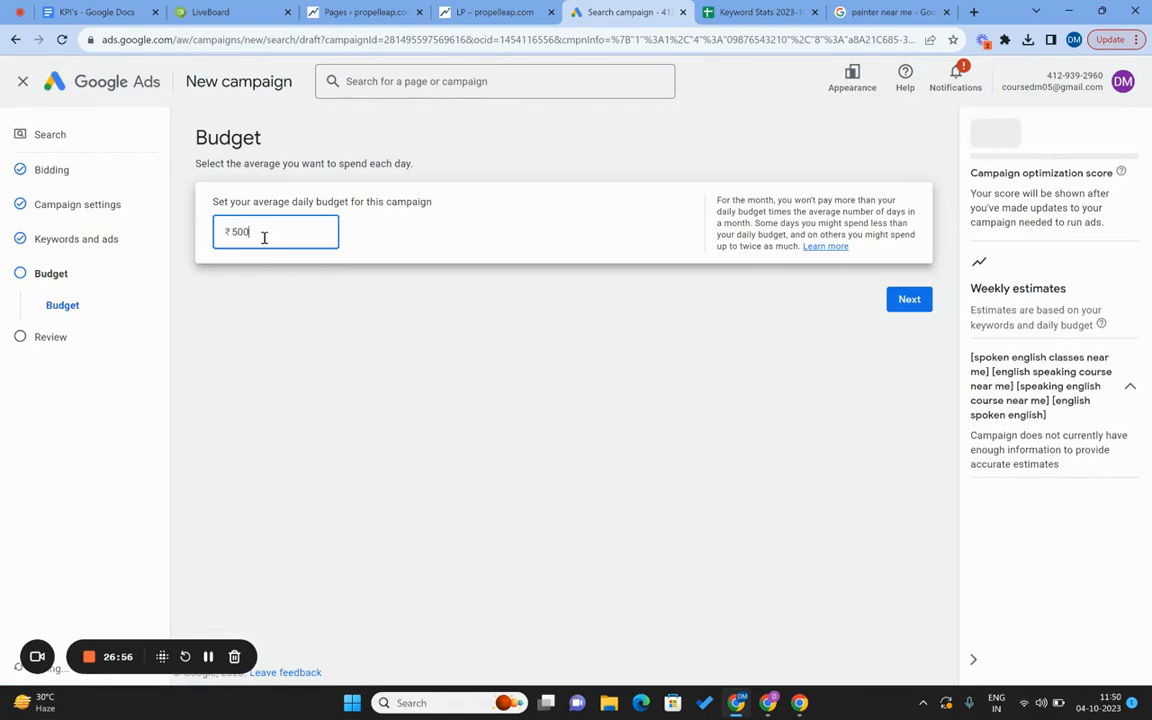
{"action": "left_click", "coordinate": [367, 345]}
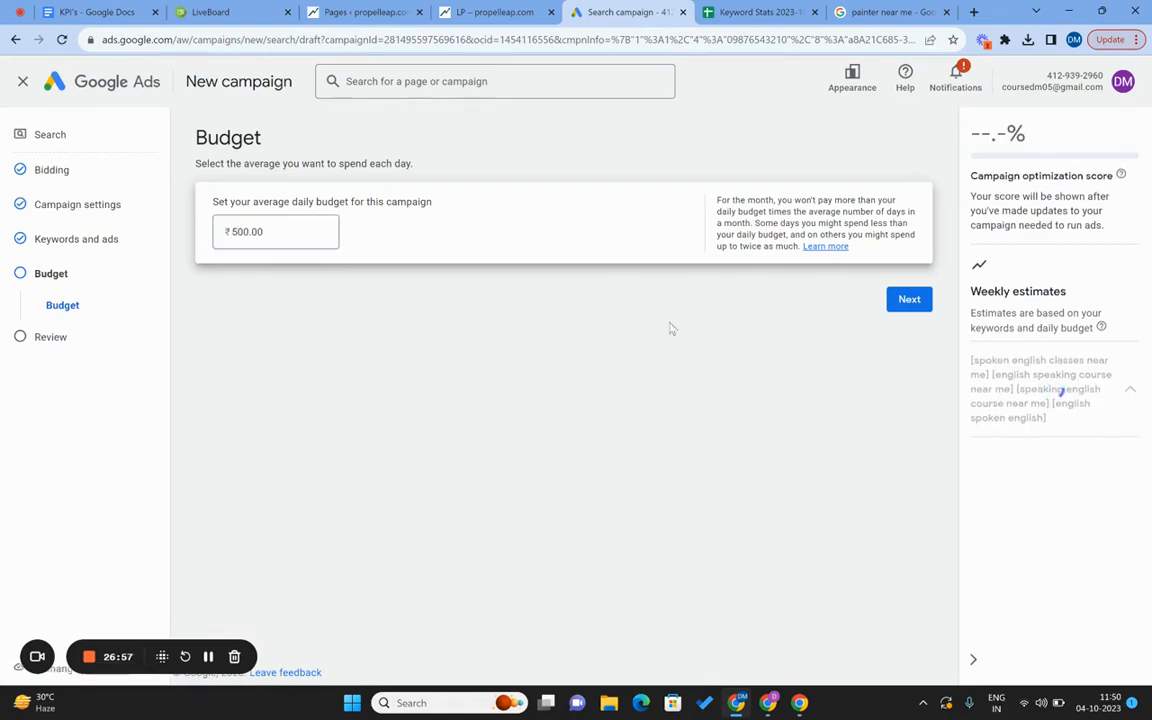
{"action": "left_click", "coordinate": [909, 300]}
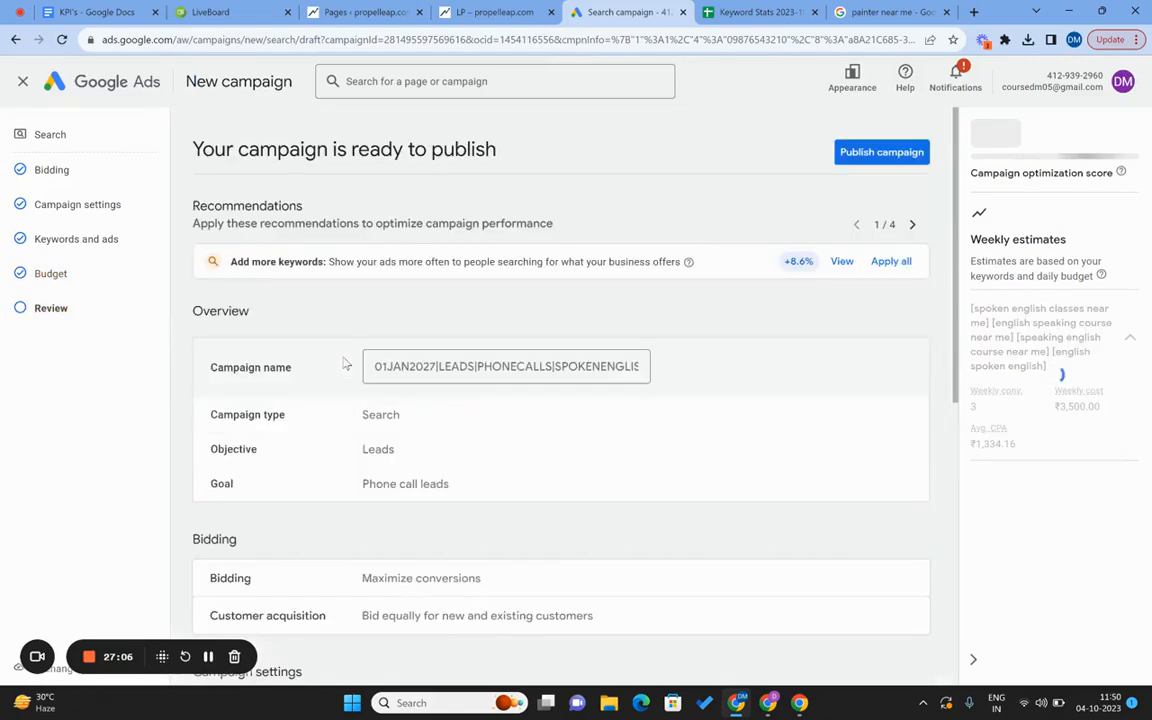
Check the review summary and publish the call-ad campaign.
{"action": "scroll", "coordinate": [344, 364], "scroll_direction": "down", "scroll_amount": 5}
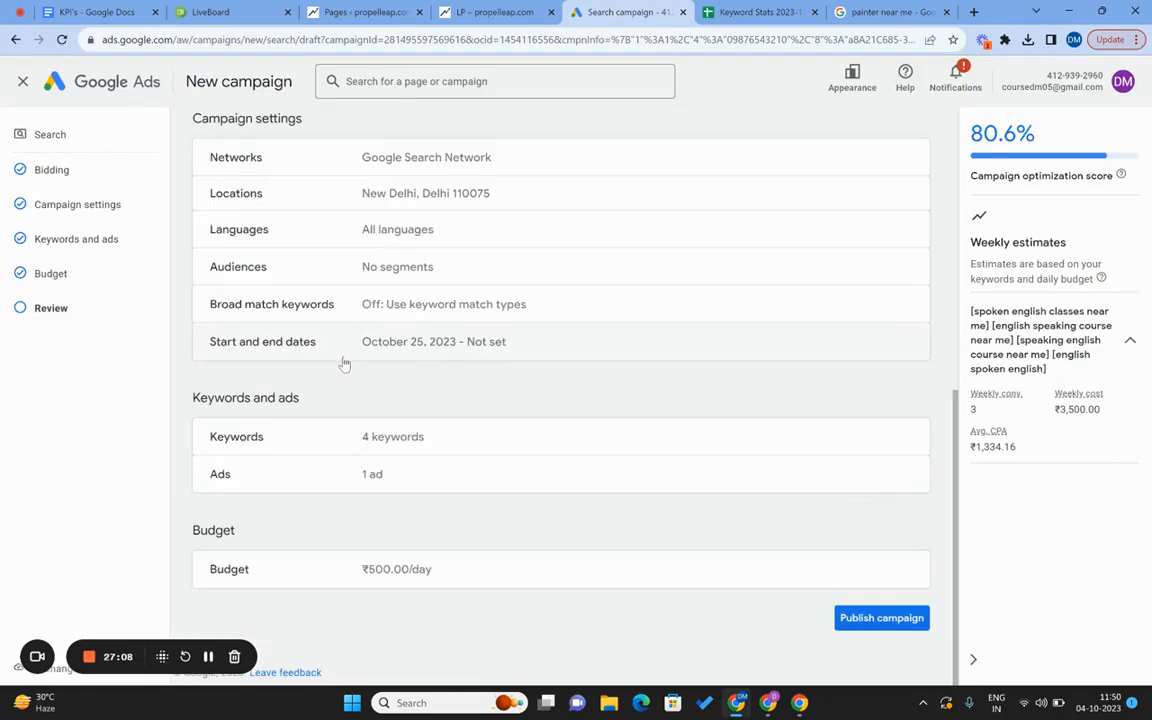
{"action": "left_click", "coordinate": [866, 618]}
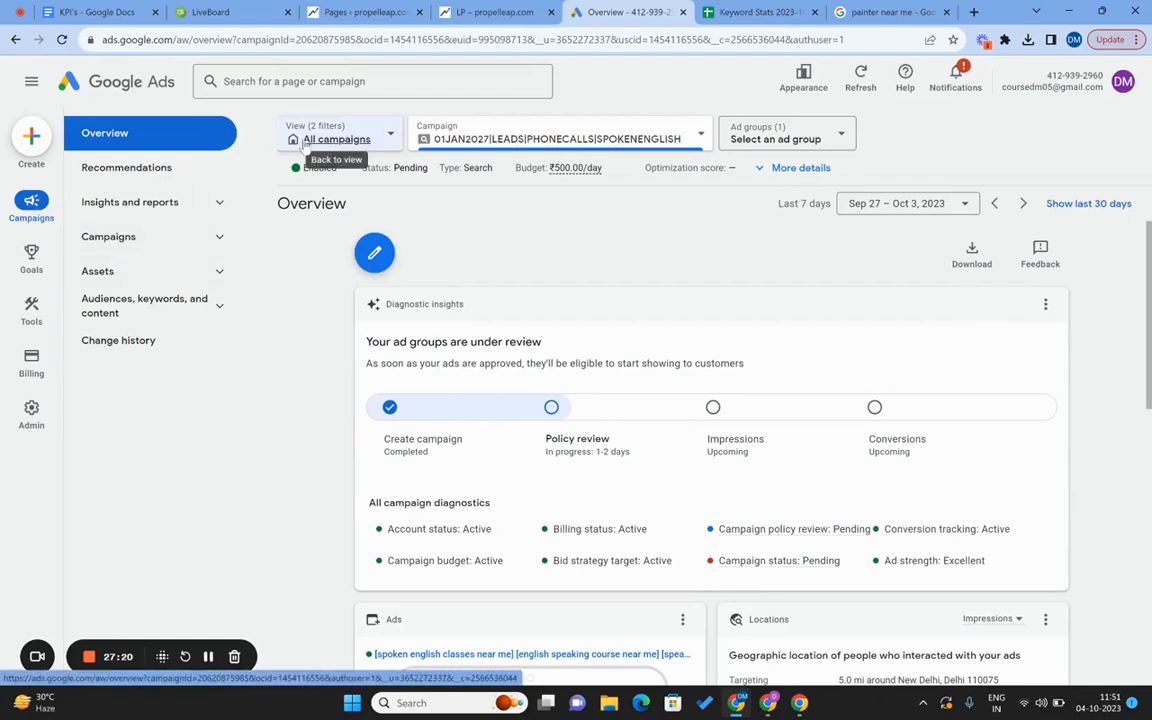
Switch to All campaigns, dismiss the Workspace filters guide, and open the Campaigns list.
{"action": "left_click", "coordinate": [300, 141]}
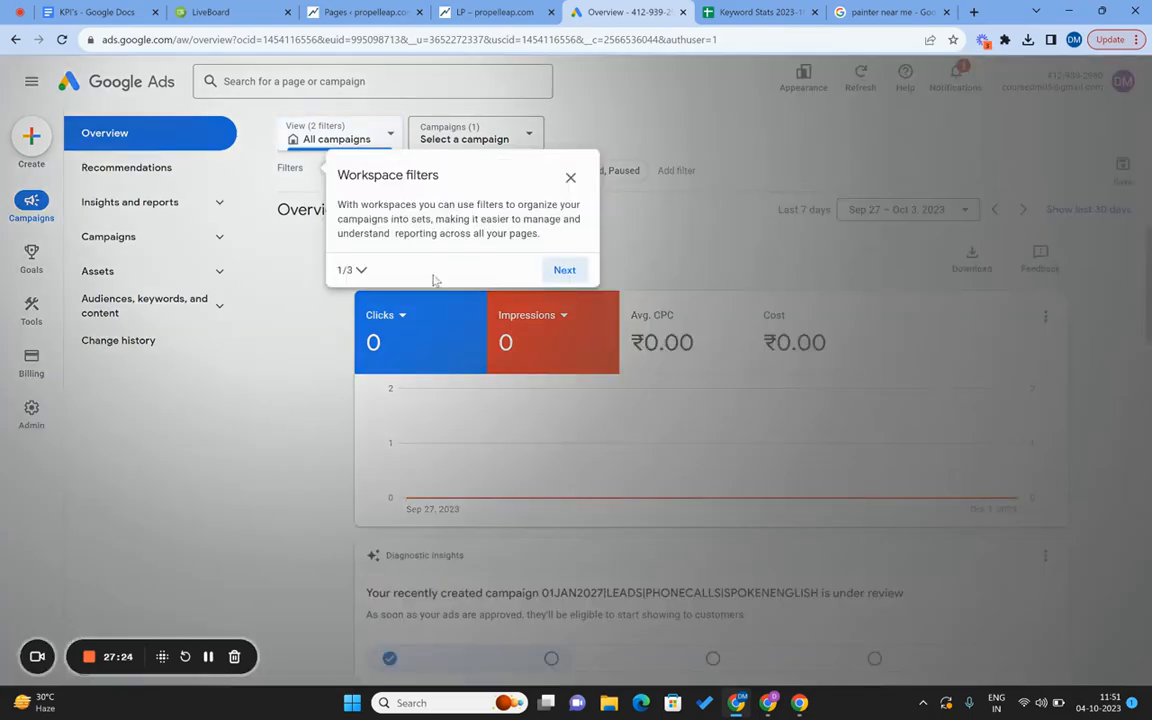
{"action": "left_click", "coordinate": [571, 178]}
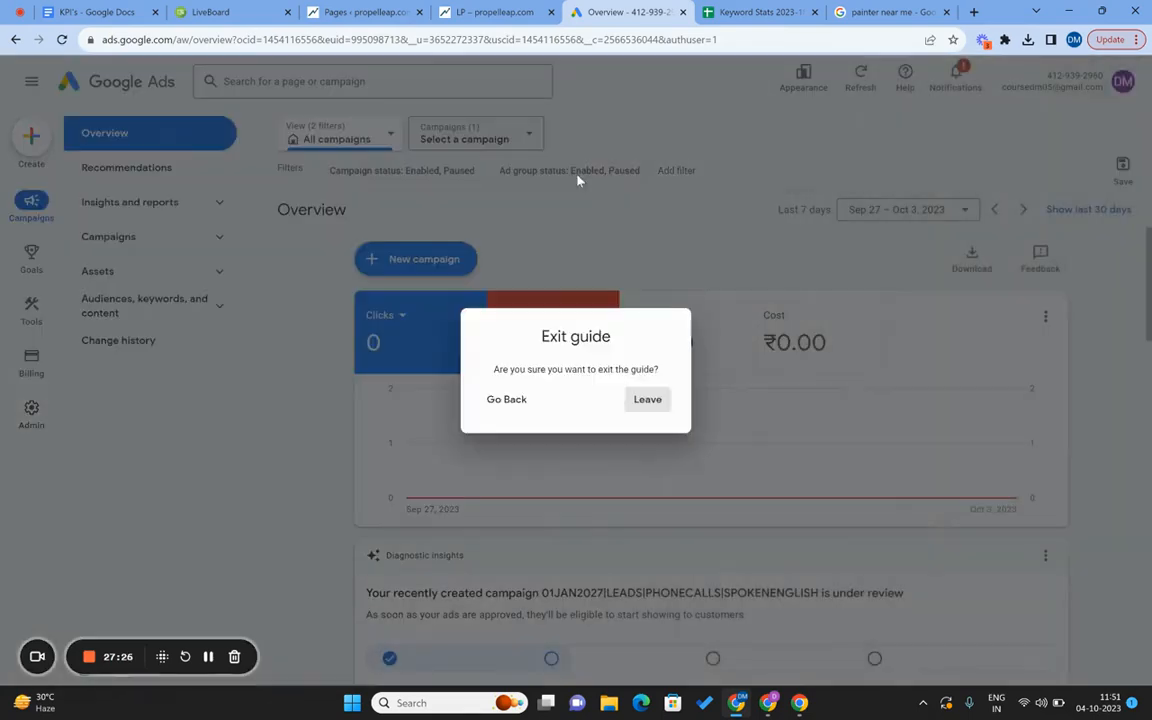
{"action": "left_click", "coordinate": [648, 400]}
{"action": "scroll", "coordinate": [651, 405], "scroll_direction": "down", "scroll_amount": 10}
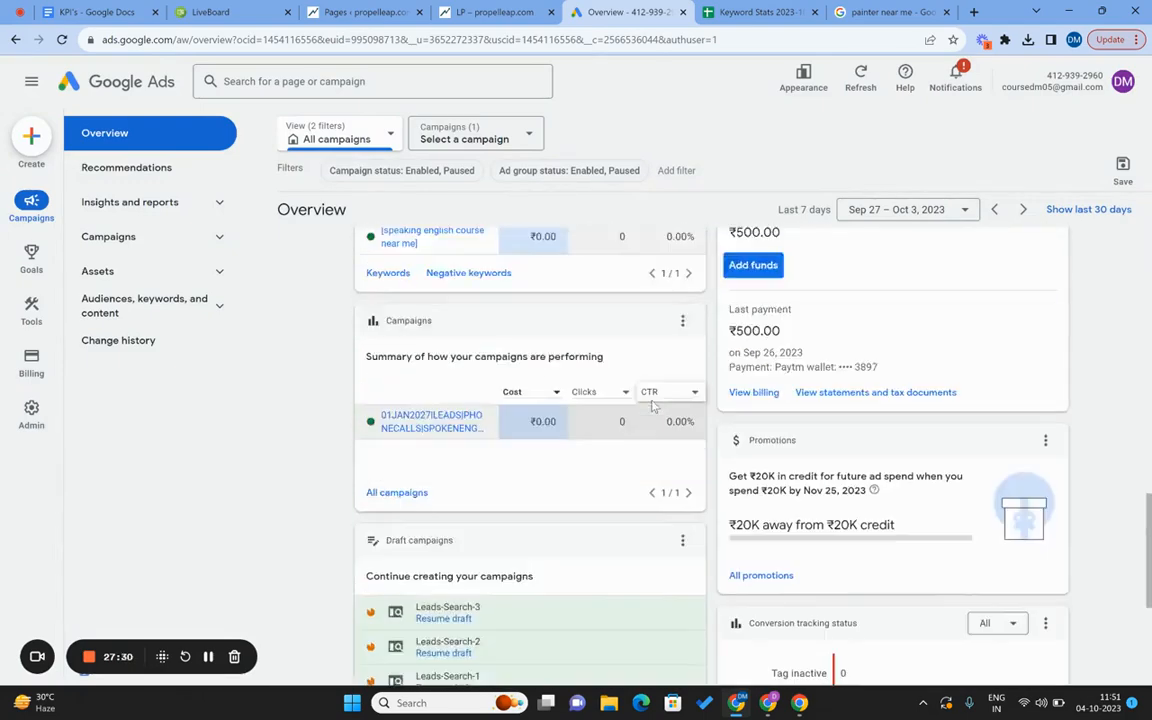
{"action": "scroll", "coordinate": [651, 405], "scroll_direction": "up", "scroll_amount": 10}
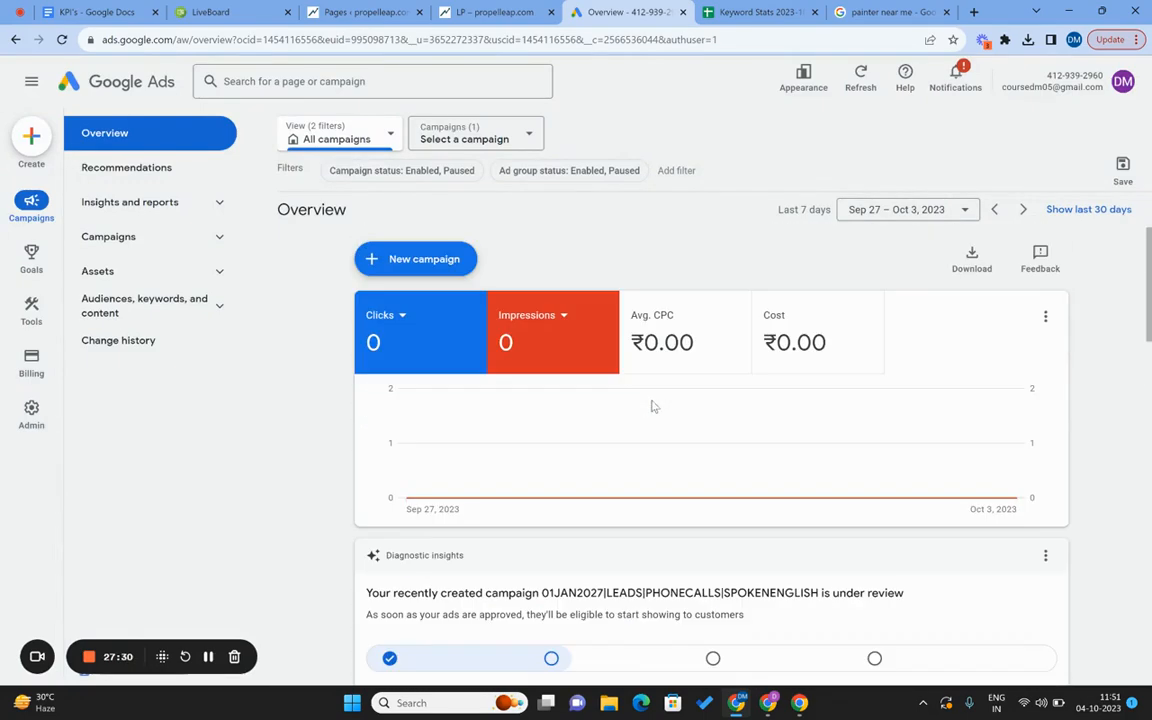
{"action": "left_click", "coordinate": [110, 237]}
{"action": "left_click", "coordinate": [125, 271]}
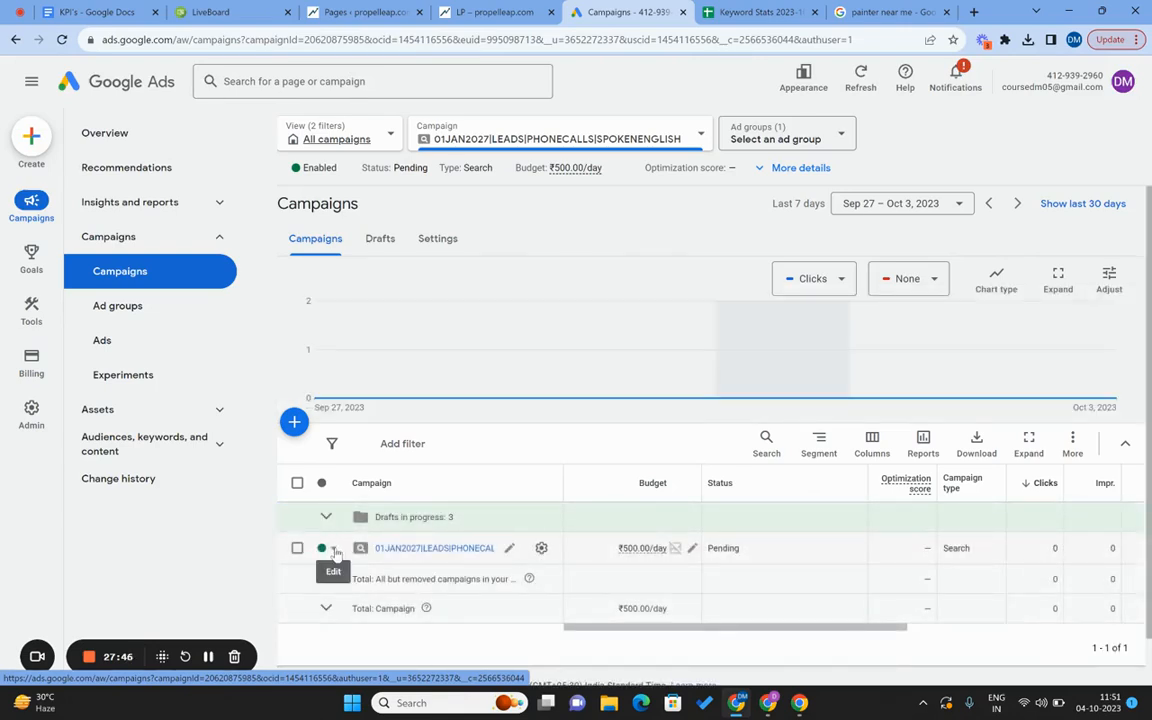
Pause the new campaign, then confirm its four exact-match keywords and the Pro English Coaching call ad.
{"action": "left_click", "coordinate": [335, 551]}
{"action": "left_click", "coordinate": [348, 595]}
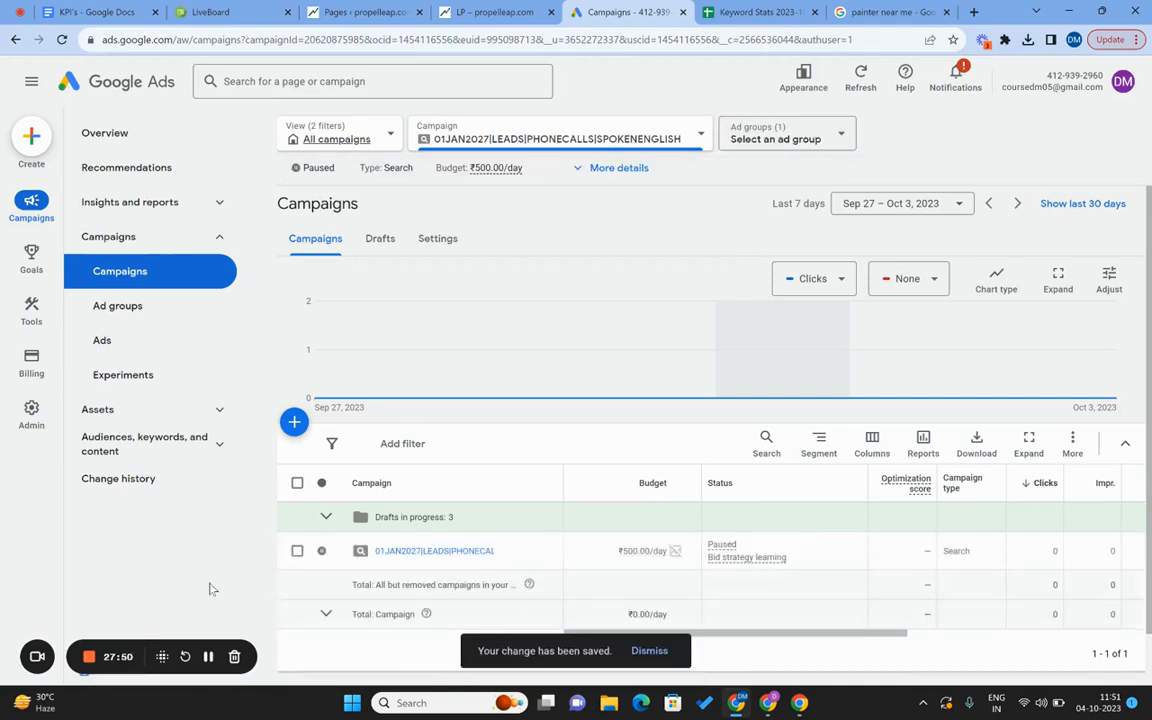
{"action": "left_click", "coordinate": [401, 552]}
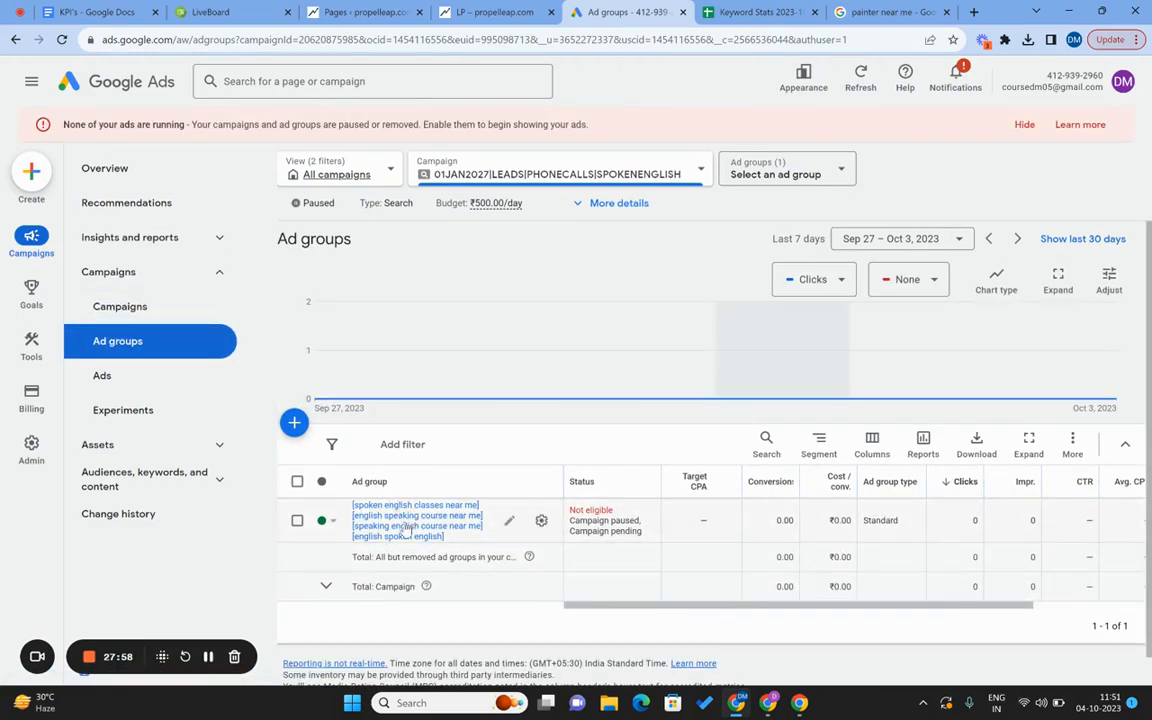
{"action": "left_click", "coordinate": [407, 528]}
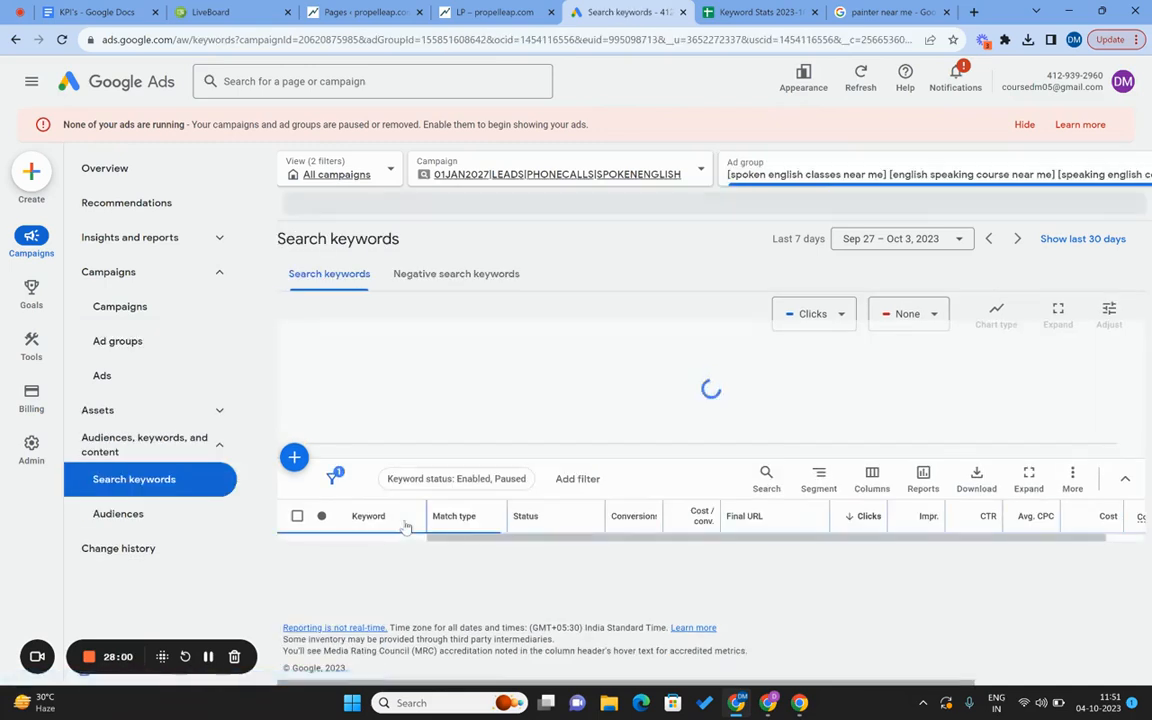
{"action": "scroll", "coordinate": [405, 528], "scroll_direction": "down", "scroll_amount": 2}
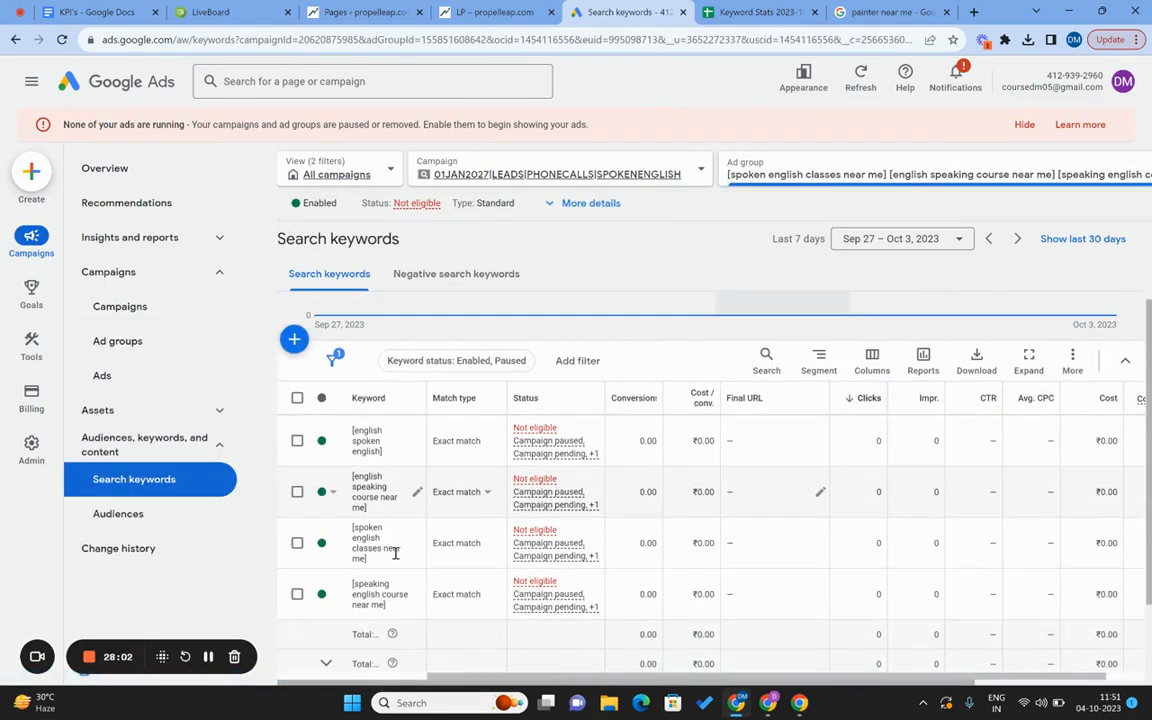
{"action": "scroll", "coordinate": [362, 592], "scroll_direction": "down", "scroll_amount": 1}
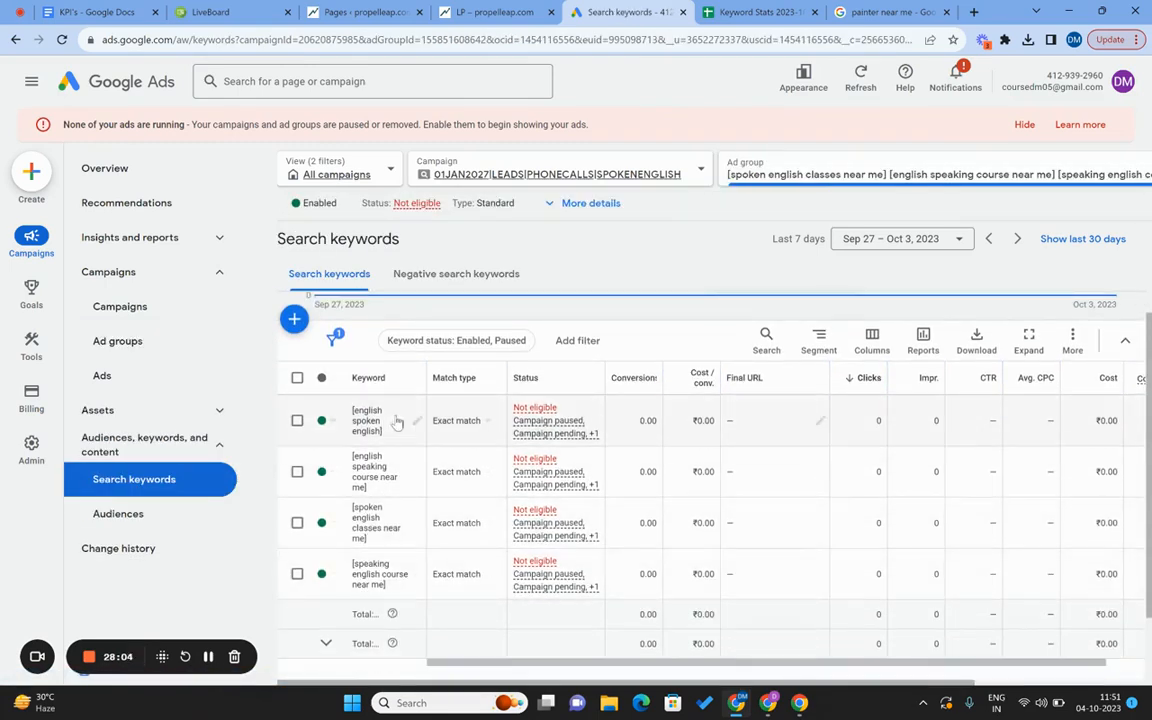
{"action": "left_click", "coordinate": [124, 385]}
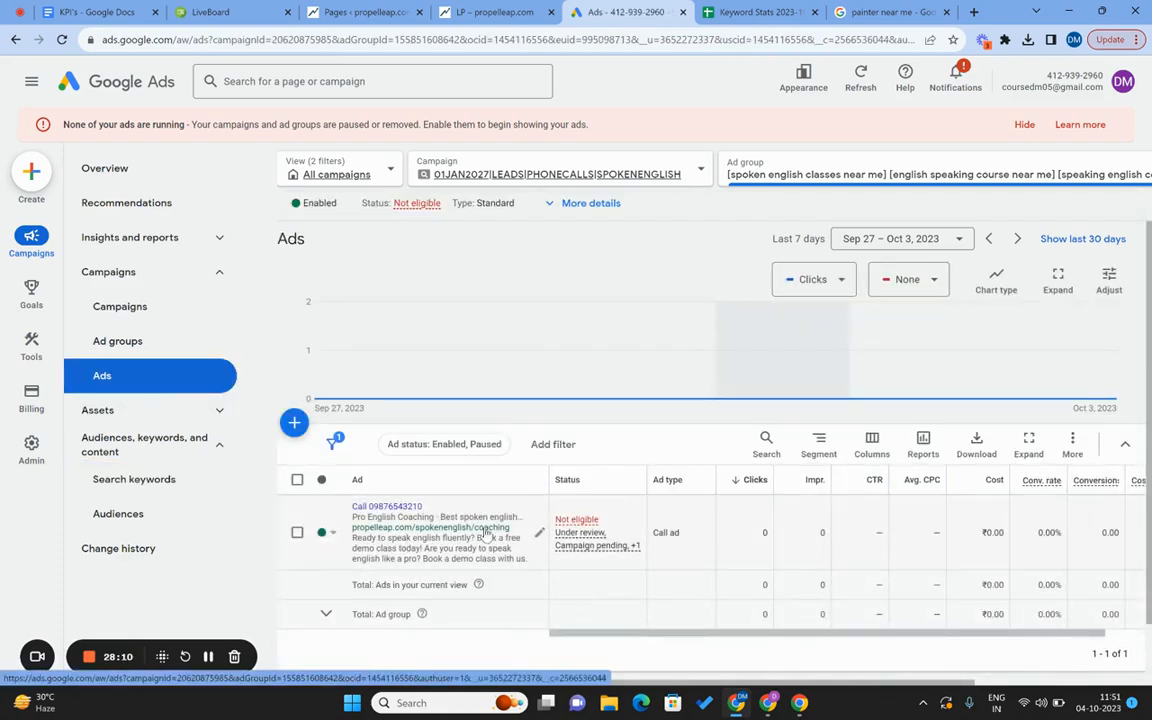
Add a blank page 7 in LiveBoard and write 'Campaign' at the top.
{"action": "left_click", "coordinate": [210, 12]}
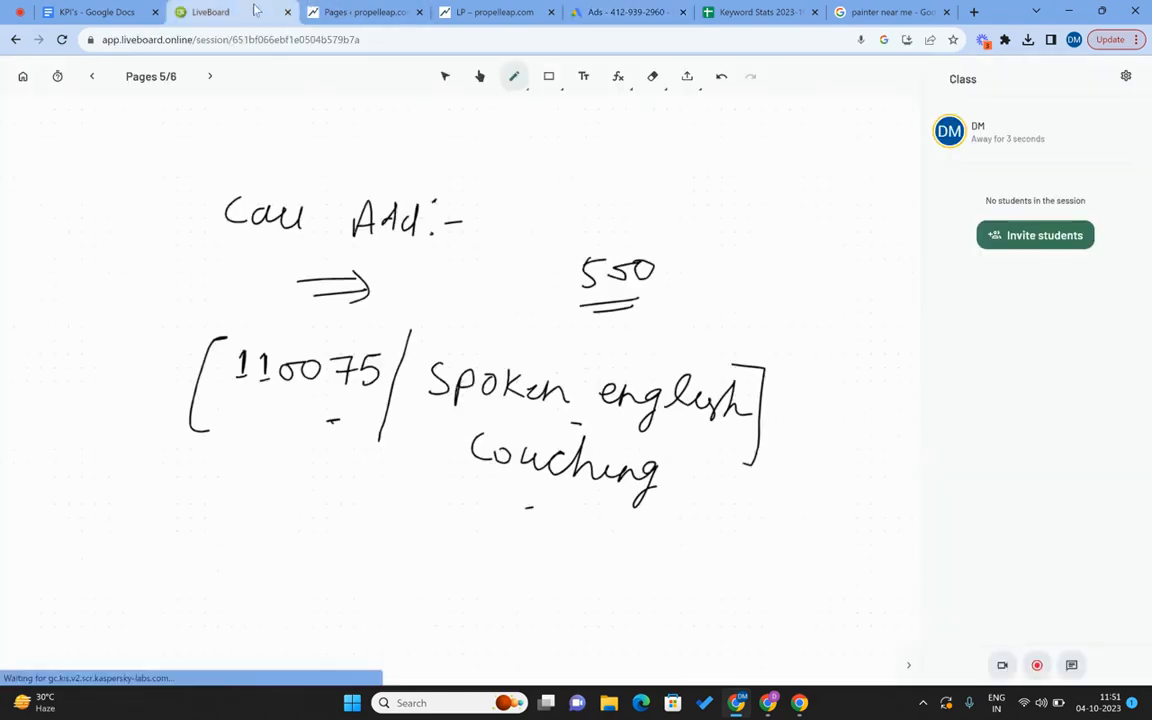
{"action": "left_click", "coordinate": [210, 76]}
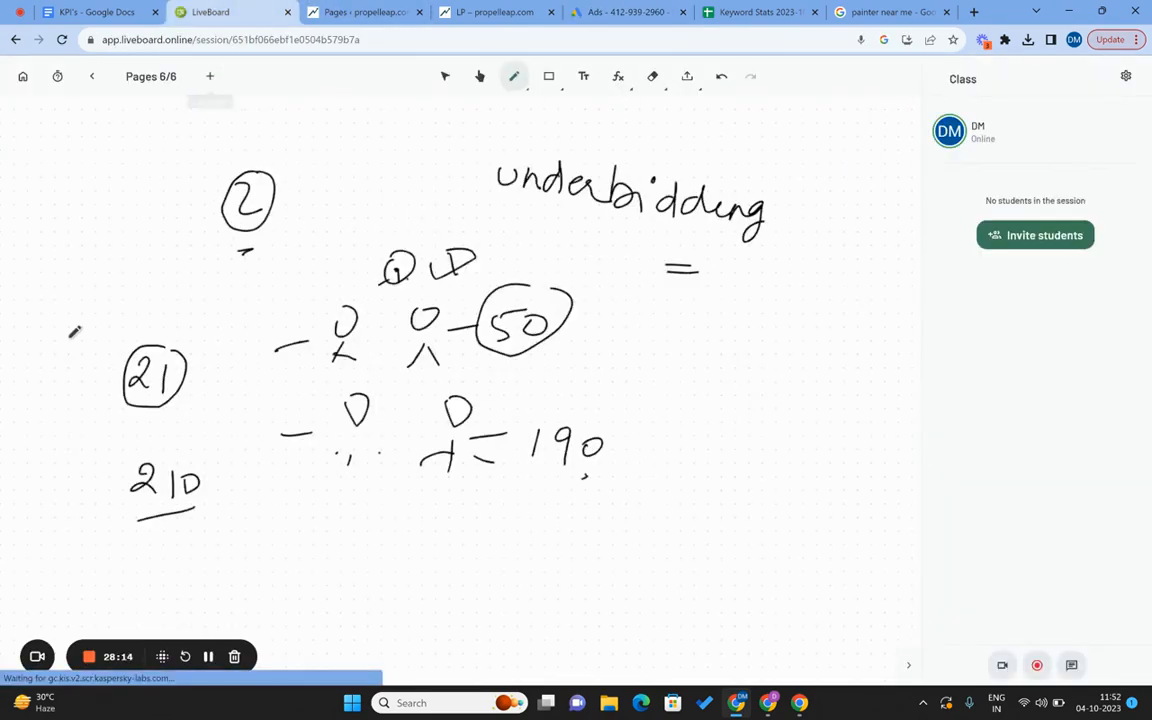
{"action": "left_click", "coordinate": [210, 76]}
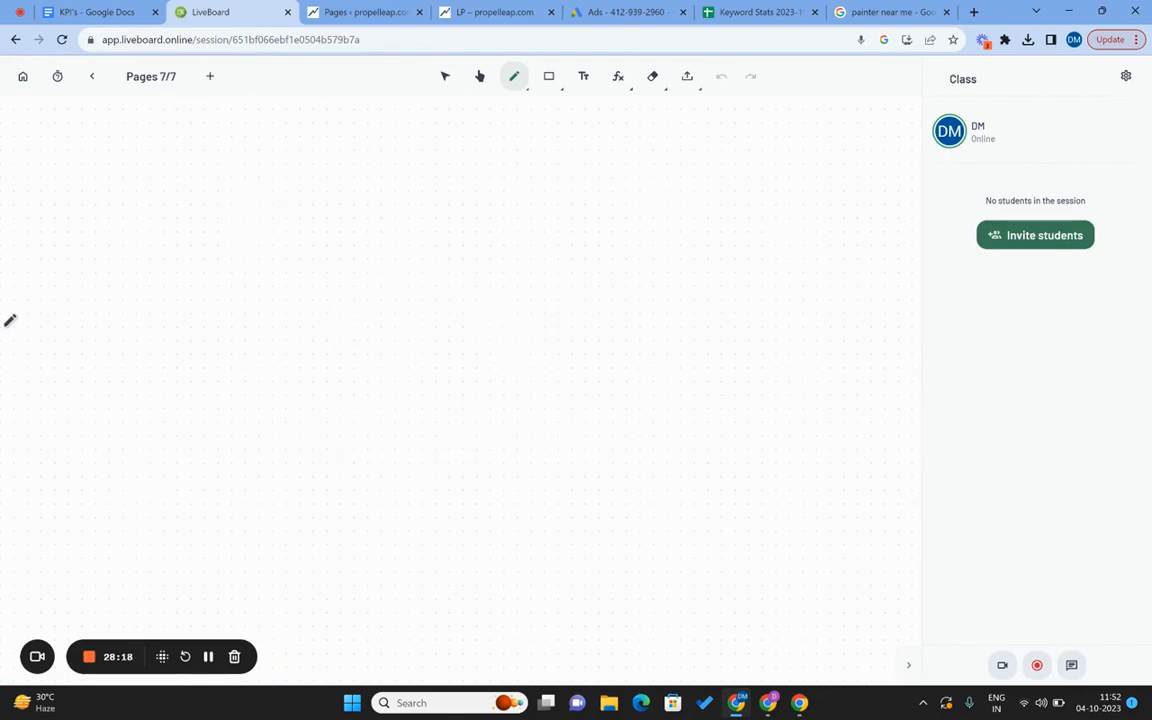
{"action": "mouse_move", "coordinate": [240, 197]}
{"action": "left_mouse_down"}
{"action": "mouse_move", "coordinate": [240, 219]}
{"action": "mouse_move", "coordinate": [397, 204]}
{"action": "mouse_move", "coordinate": [413, 236]}
{"action": "mouse_move", "coordinate": [459, 228]}
{"action": "left_mouse_up"}
{"action": "left_click", "coordinate": [400, 196]}
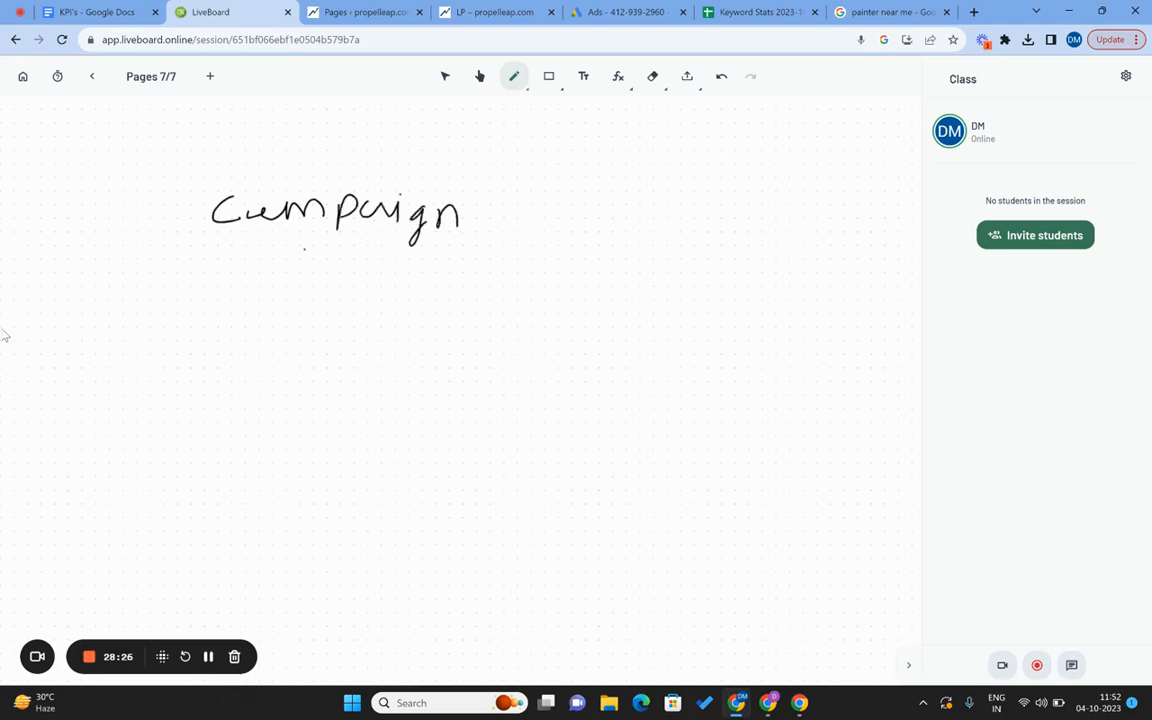
Draw arrows from Campaign to '1 Adgroup (4 Keywords)' and '1 Ad', then bracket them on the left.
{"action": "mouse_move", "coordinate": [290, 298]}
{"action": "left_mouse_down"}
{"action": "mouse_move", "coordinate": [310, 306]}
{"action": "mouse_move", "coordinate": [289, 367]}
{"action": "left_mouse_up"}
{"action": "mouse_move", "coordinate": [273, 357]}
{"action": "left_mouse_down"}
{"action": "mouse_move", "coordinate": [317, 370]}
{"action": "mouse_move", "coordinate": [386, 351]}
{"action": "mouse_move", "coordinate": [441, 367]}
{"action": "left_mouse_up"}
{"action": "mouse_move", "coordinate": [490, 328]}
{"action": "left_mouse_down"}
{"action": "mouse_move", "coordinate": [470, 380]}
{"action": "mouse_move", "coordinate": [486, 377]}
{"action": "left_mouse_up"}
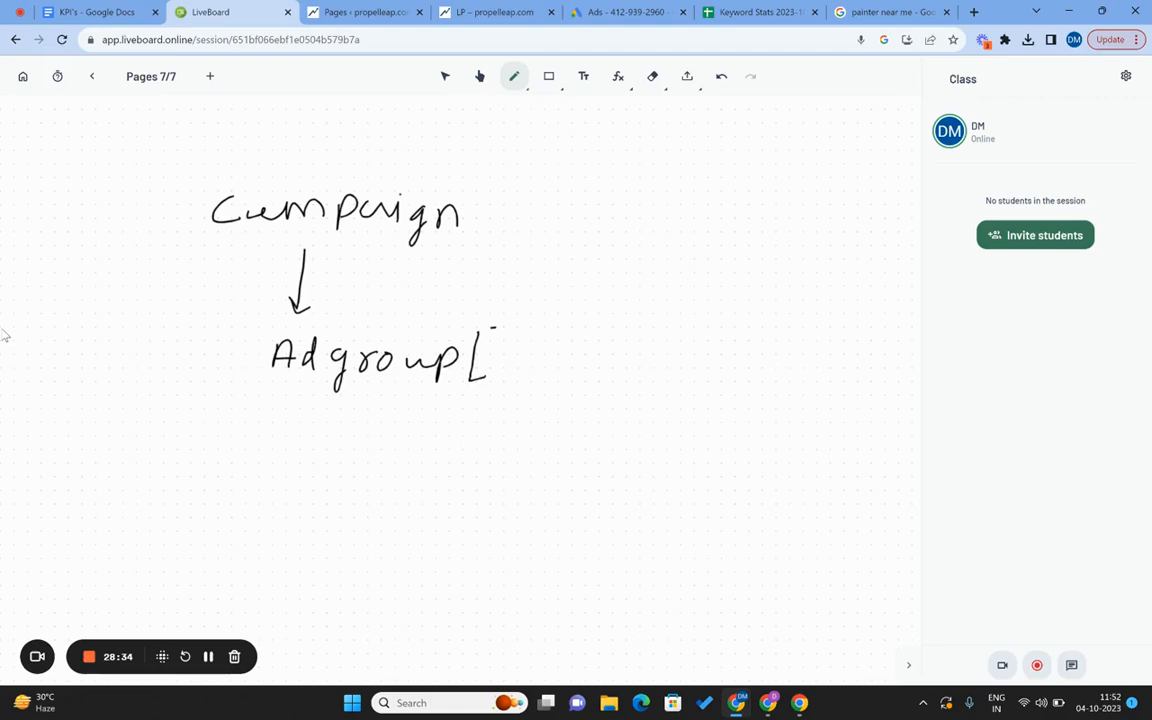
{"action": "left_click_drag", "start_coordinate": [224, 357], "coordinate": [237, 386]}
{"action": "mouse_move", "coordinate": [516, 346]}
{"action": "left_mouse_down"}
{"action": "mouse_move", "coordinate": [510, 358]}
{"action": "mouse_move", "coordinate": [530, 359]}
{"action": "mouse_move", "coordinate": [530, 390]}
{"action": "left_mouse_up"}
{"action": "mouse_move", "coordinate": [553, 346]}
{"action": "left_mouse_down"}
{"action": "mouse_move", "coordinate": [554, 376]}
{"action": "mouse_move", "coordinate": [570, 378]}
{"action": "left_mouse_up"}
{"action": "left_click_drag", "start_coordinate": [574, 366], "coordinate": [603, 412]}
{"action": "mouse_move", "coordinate": [630, 366]}
{"action": "left_mouse_down"}
{"action": "mouse_move", "coordinate": [647, 384]}
{"action": "mouse_move", "coordinate": [699, 366]}
{"action": "mouse_move", "coordinate": [729, 387]}
{"action": "left_mouse_up"}
{"action": "left_click_drag", "start_coordinate": [757, 346], "coordinate": [757, 397]}
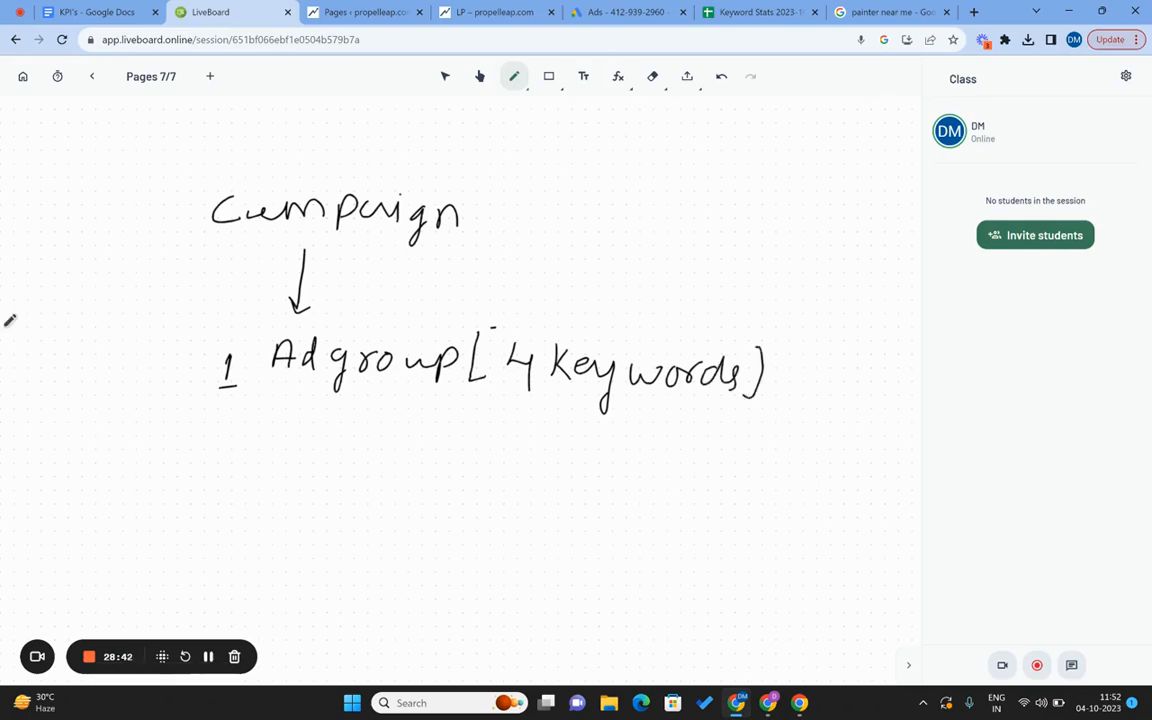
{"action": "mouse_move", "coordinate": [296, 397]}
{"action": "left_mouse_down"}
{"action": "mouse_move", "coordinate": [290, 432]}
{"action": "mouse_move", "coordinate": [301, 428]}
{"action": "left_mouse_up"}
{"action": "left_click_drag", "start_coordinate": [243, 490], "coordinate": [249, 510]}
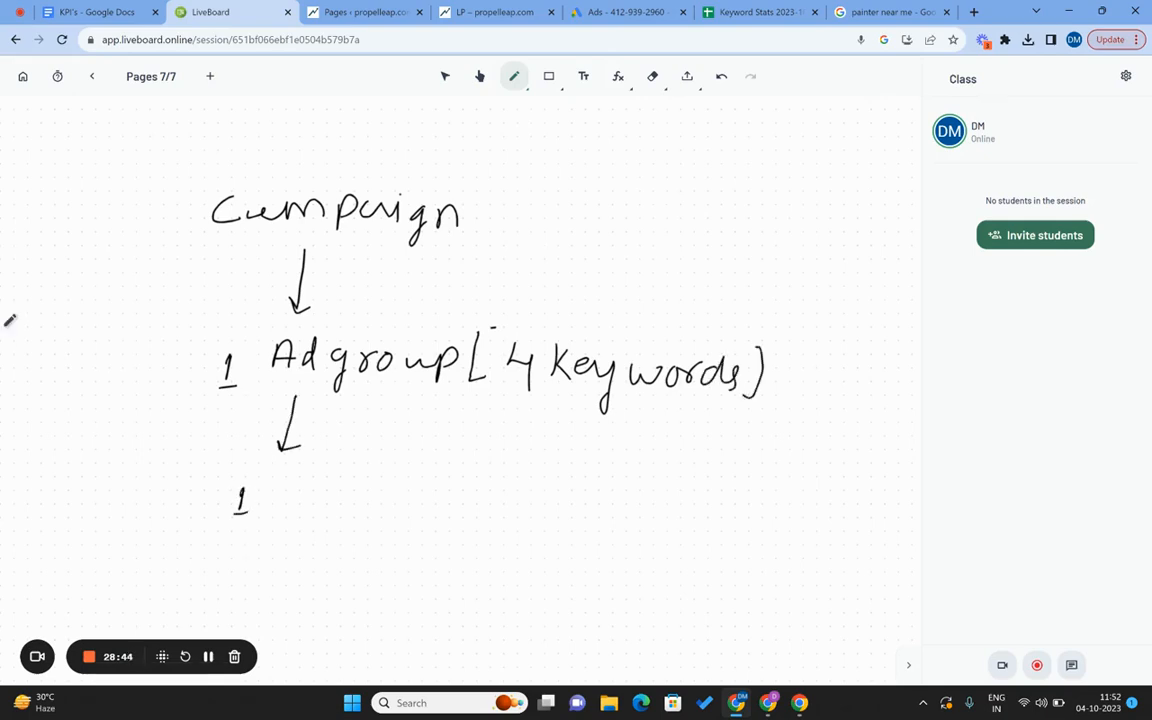
{"action": "left_click_drag", "start_coordinate": [319, 500], "coordinate": [320, 525]}
{"action": "mouse_move", "coordinate": [167, 212]}
{"action": "left_mouse_down"}
{"action": "mouse_move", "coordinate": [147, 558]}
{"action": "mouse_move", "coordinate": [160, 563]}
{"action": "left_mouse_up"}
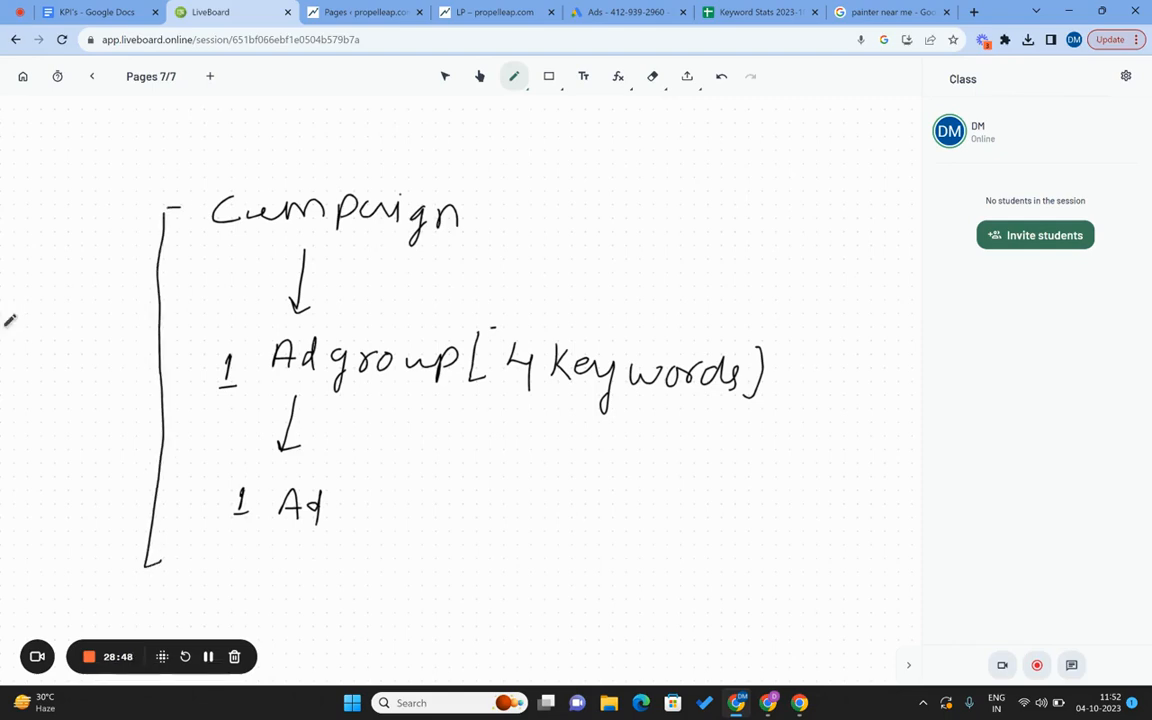
Write a double-underlined '[Call Ads]' label beside Campaign.
{"action": "mouse_move", "coordinate": [533, 162]}
{"action": "left_mouse_down"}
{"action": "mouse_move", "coordinate": [532, 194]}
{"action": "mouse_move", "coordinate": [592, 195]}
{"action": "left_mouse_up"}
{"action": "mouse_move", "coordinate": [628, 198]}
{"action": "left_mouse_down"}
{"action": "mouse_move", "coordinate": [654, 198]}
{"action": "mouse_move", "coordinate": [656, 183]}
{"action": "left_mouse_up"}
{"action": "left_click_drag", "start_coordinate": [671, 180], "coordinate": [688, 197]}
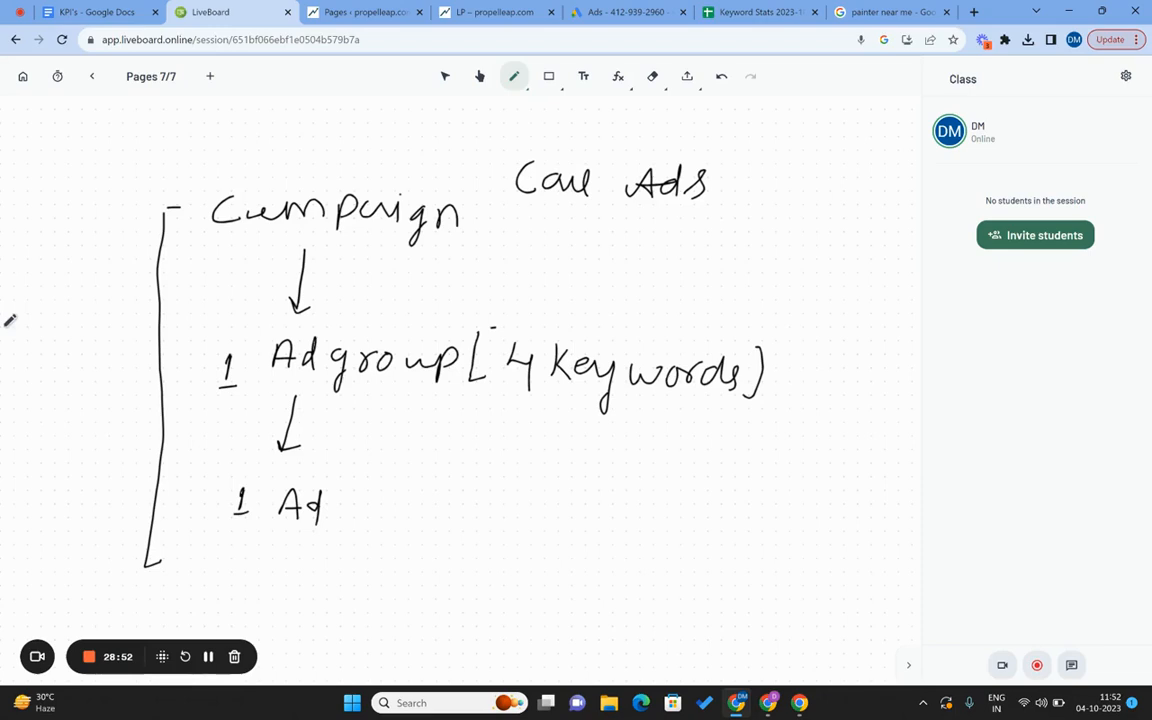
{"action": "mouse_move", "coordinate": [515, 153]}
{"action": "left_mouse_down"}
{"action": "mouse_move", "coordinate": [497, 156]}
{"action": "mouse_move", "coordinate": [489, 220]}
{"action": "left_mouse_up"}
{"action": "left_click_drag", "start_coordinate": [705, 155], "coordinate": [708, 215]}
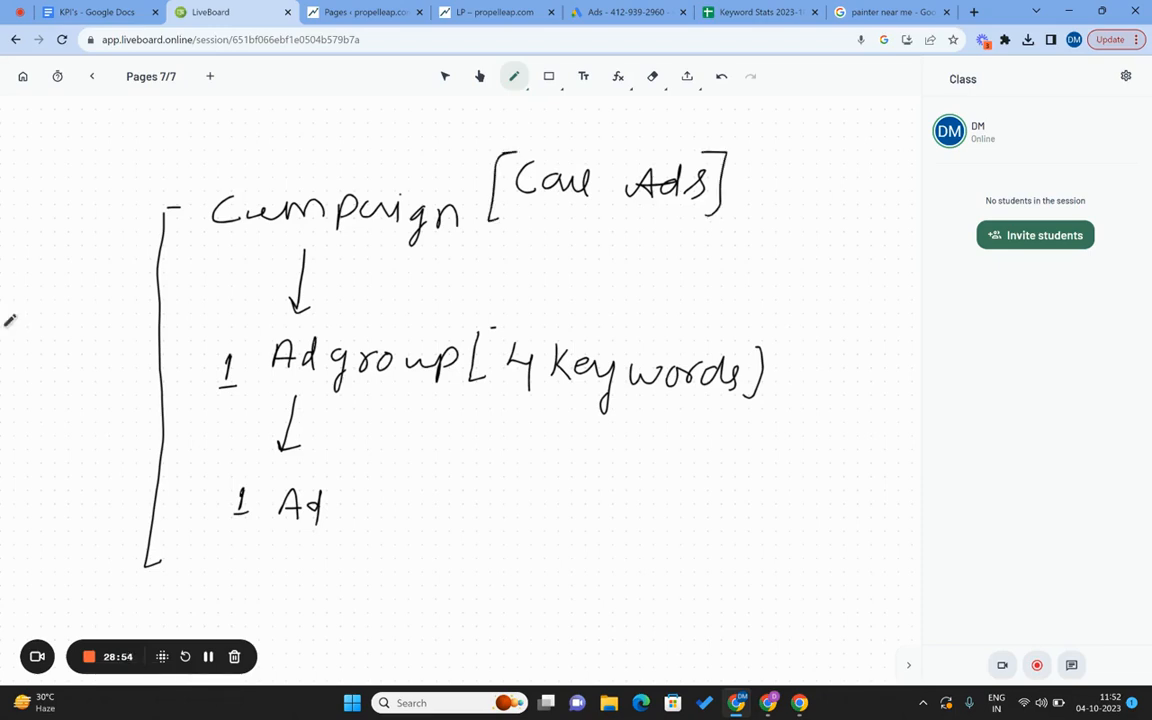
{"action": "left_click_drag", "start_coordinate": [586, 229], "coordinate": [615, 237]}
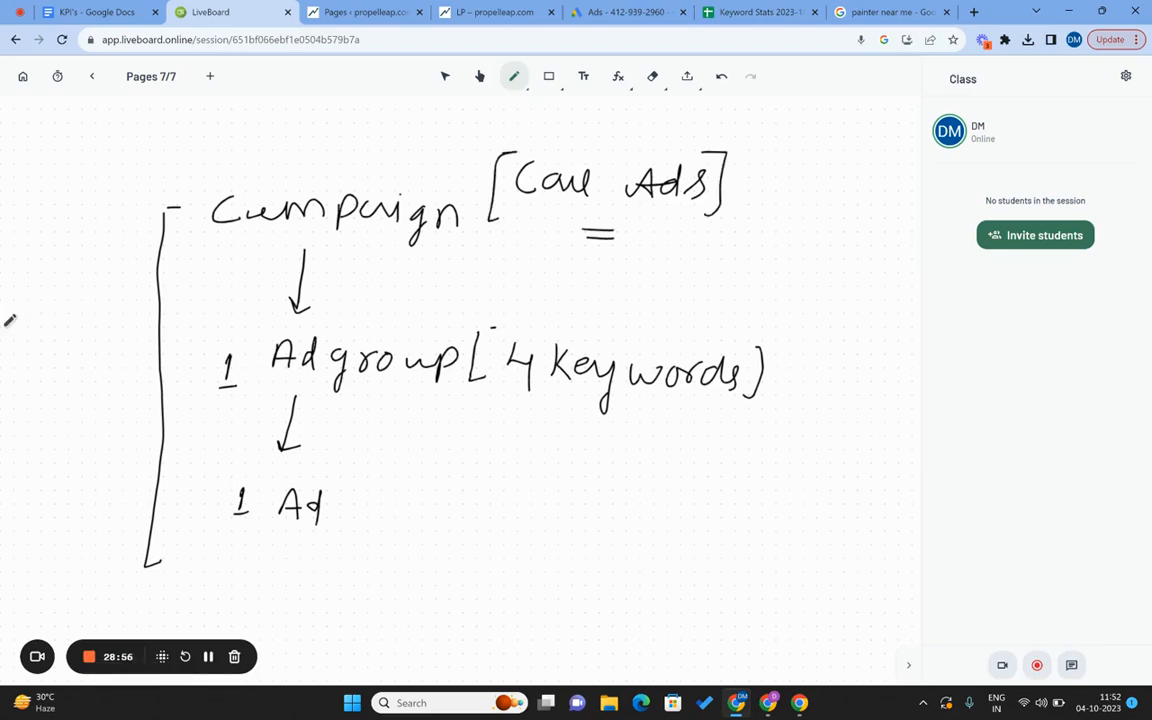